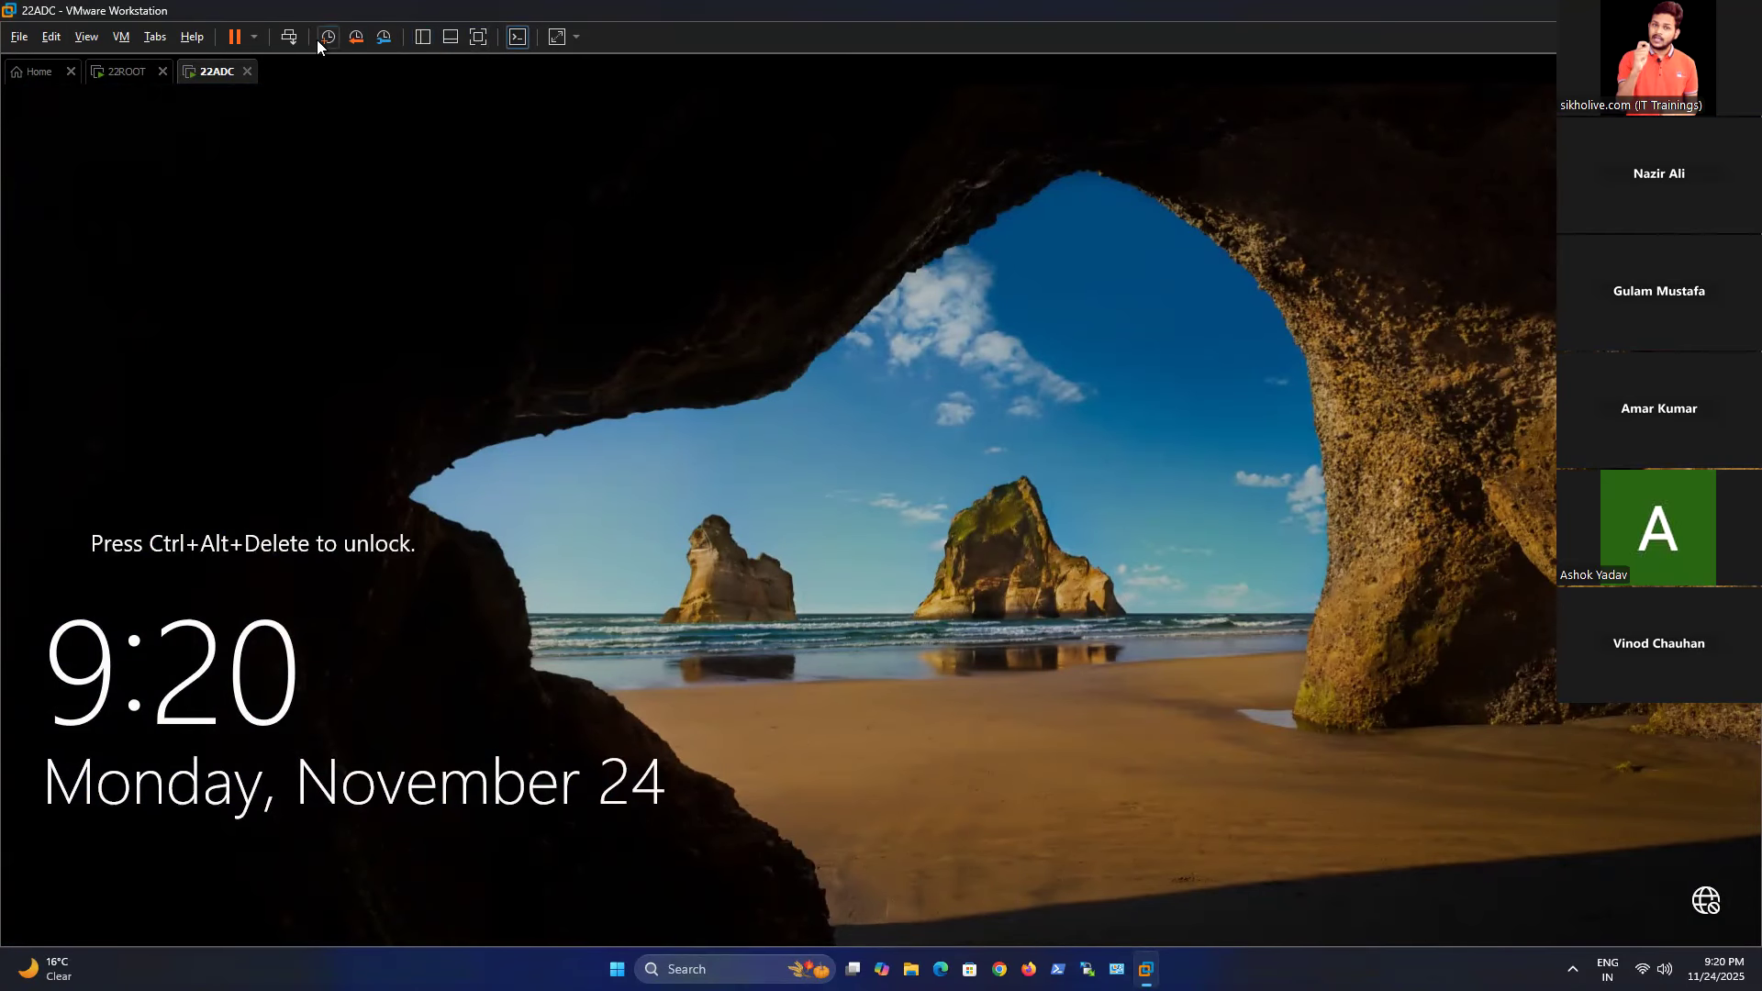
Unlock the 22ADC virtual machine by entering the Administrator account password.
{"action": "key", "text": "ctrl+alt+Insert"}
{"action": "type", "text": "•••••"}
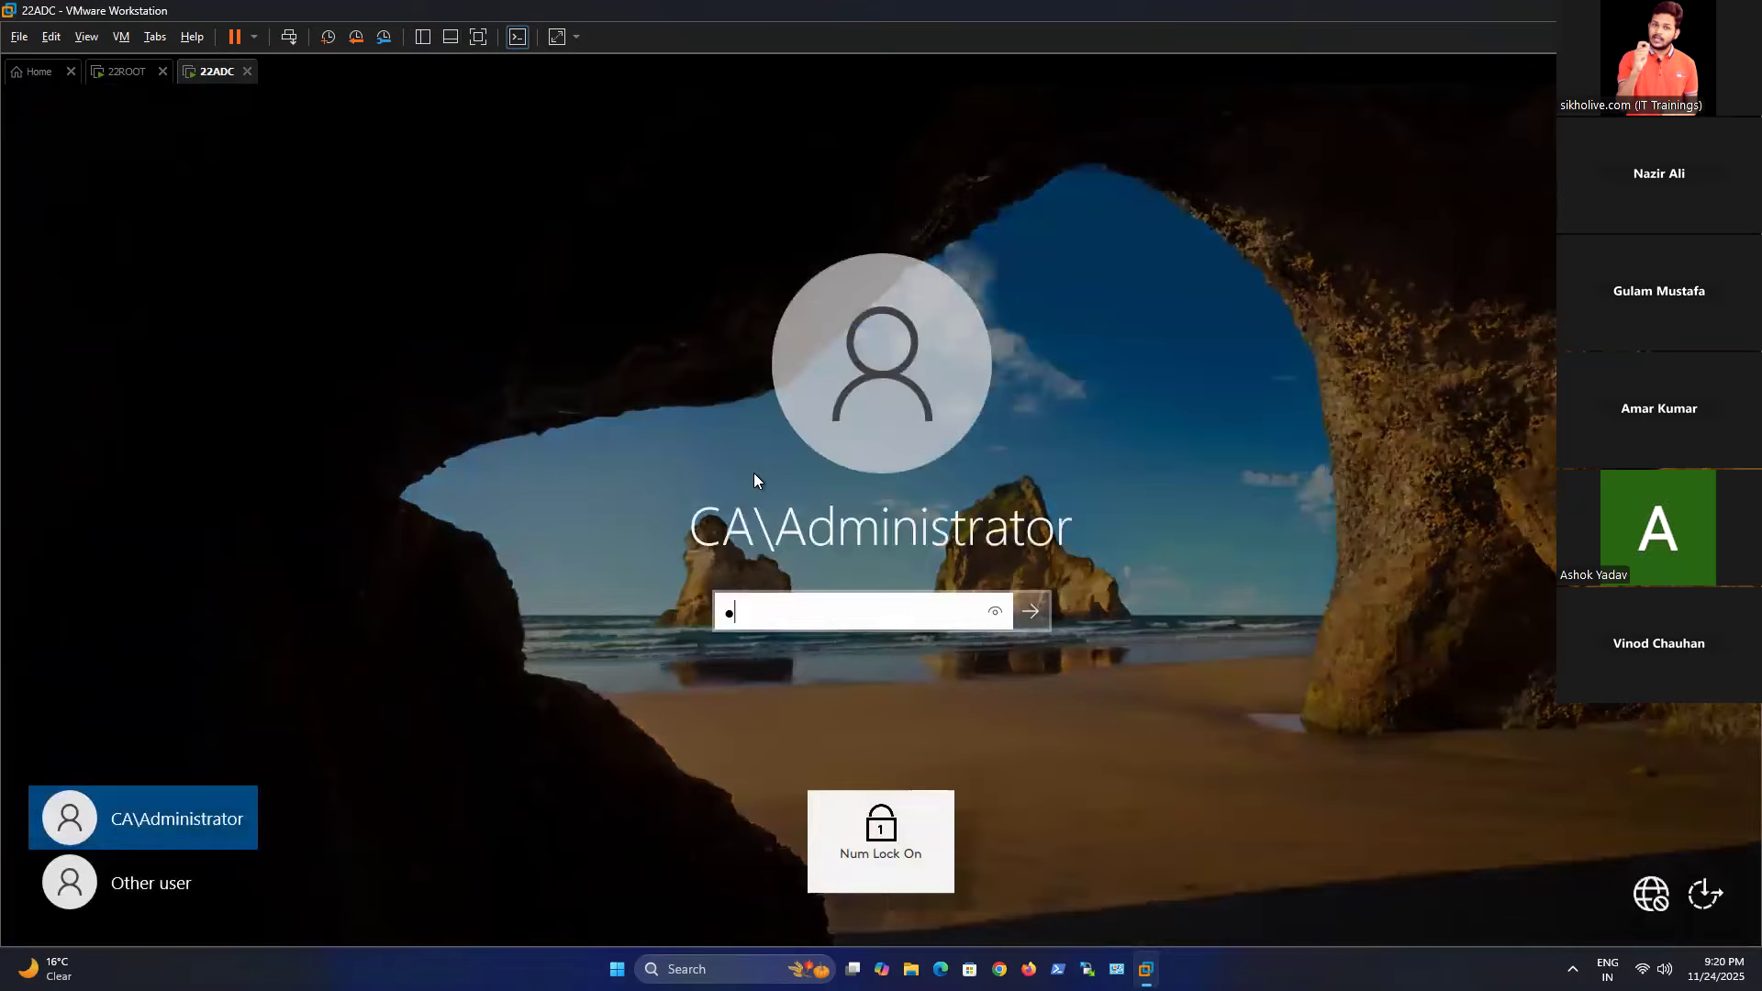
{"action": "type", "text": "•••"}
{"action": "key", "text": "Return"}
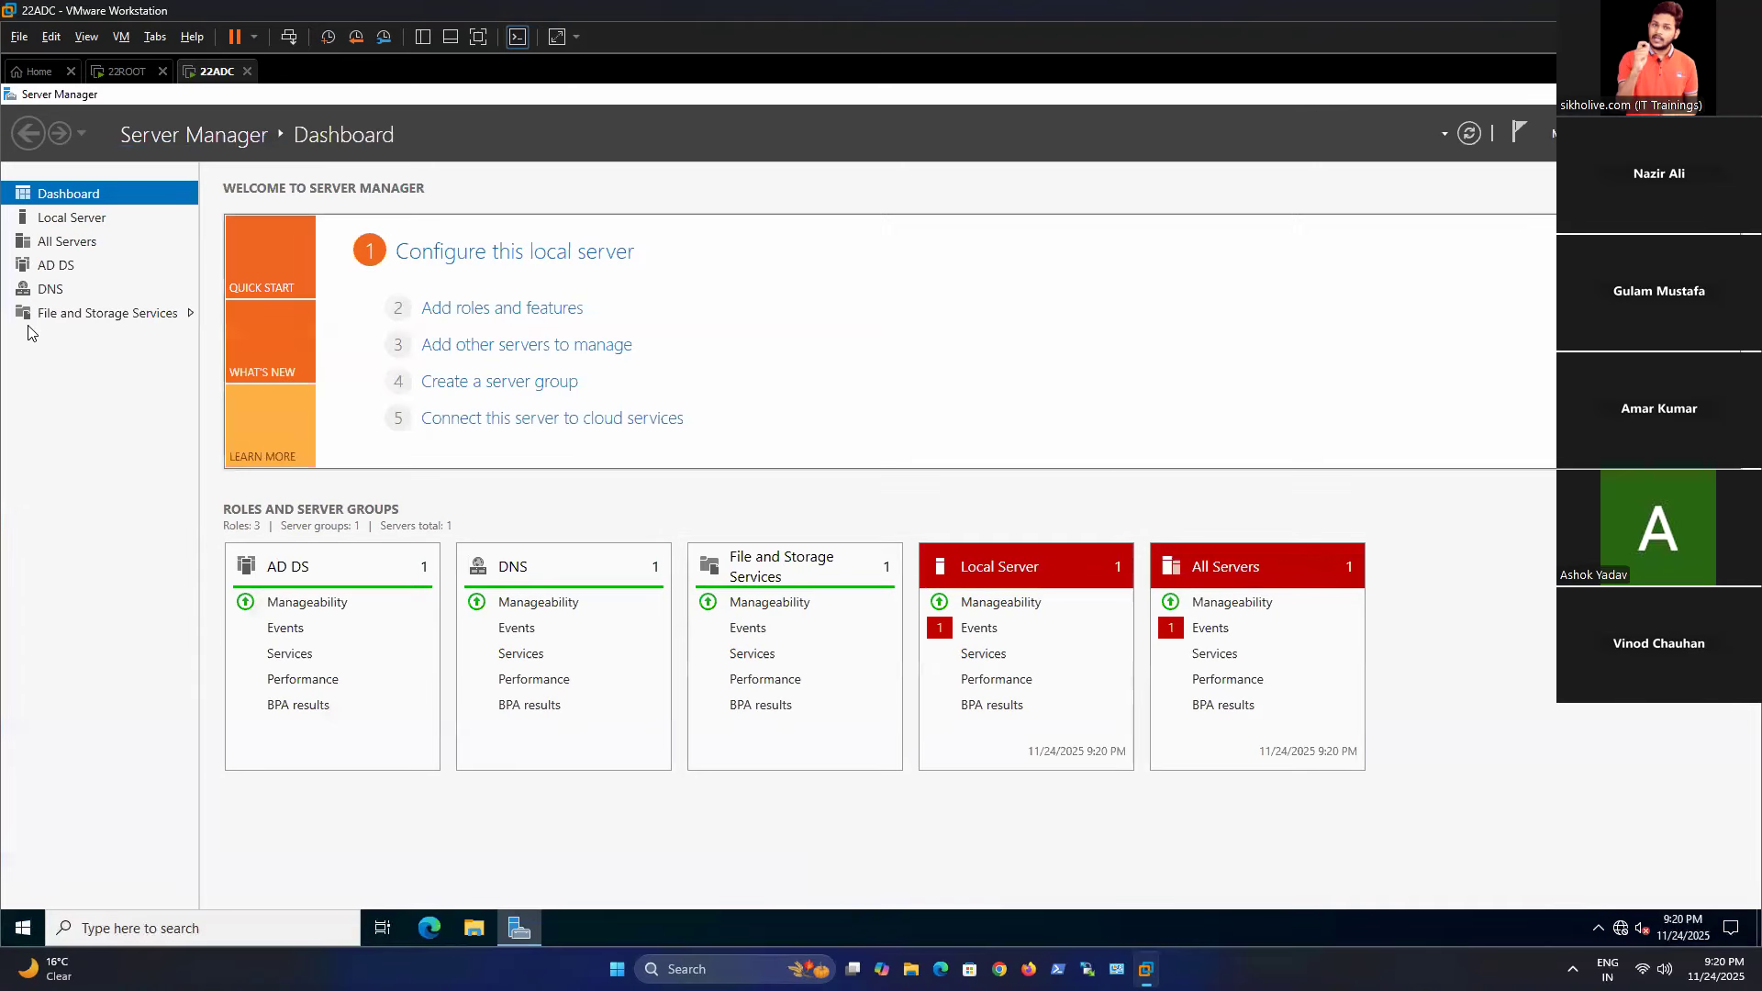
Open the properties of the local server's Ethernet0 network connection.
{"action": "left_click", "coordinate": [78, 222]}
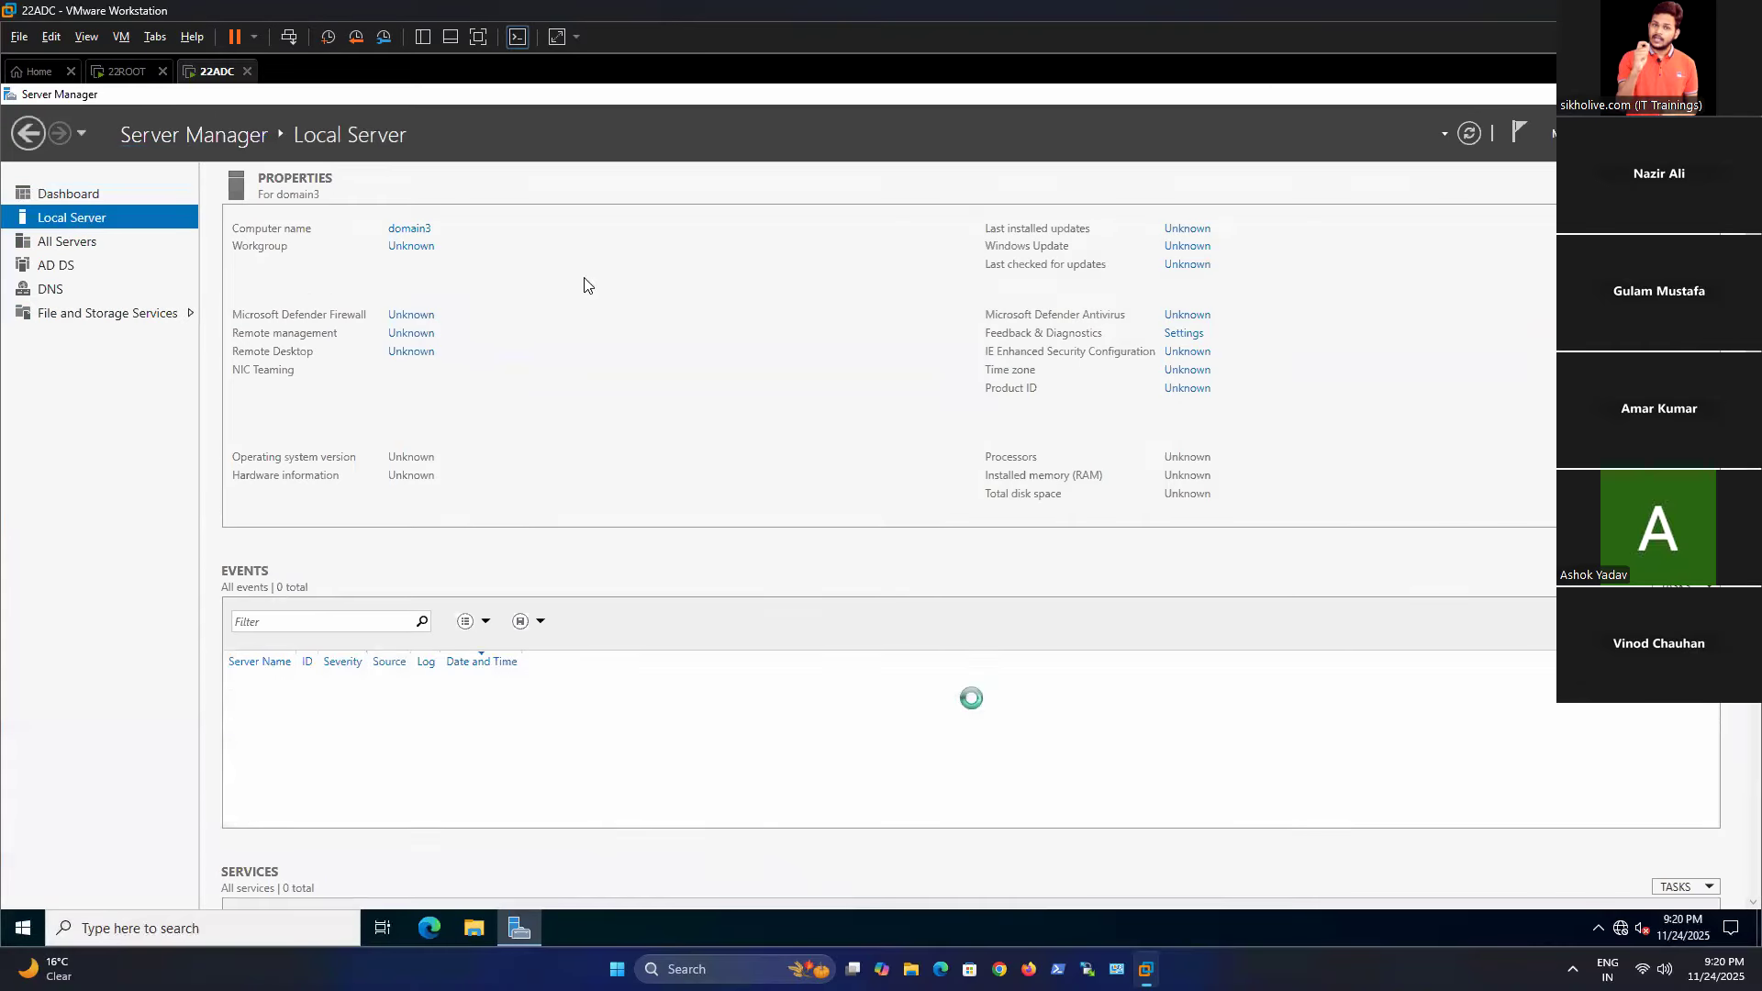
{"action": "left_click", "coordinate": [66, 194]}
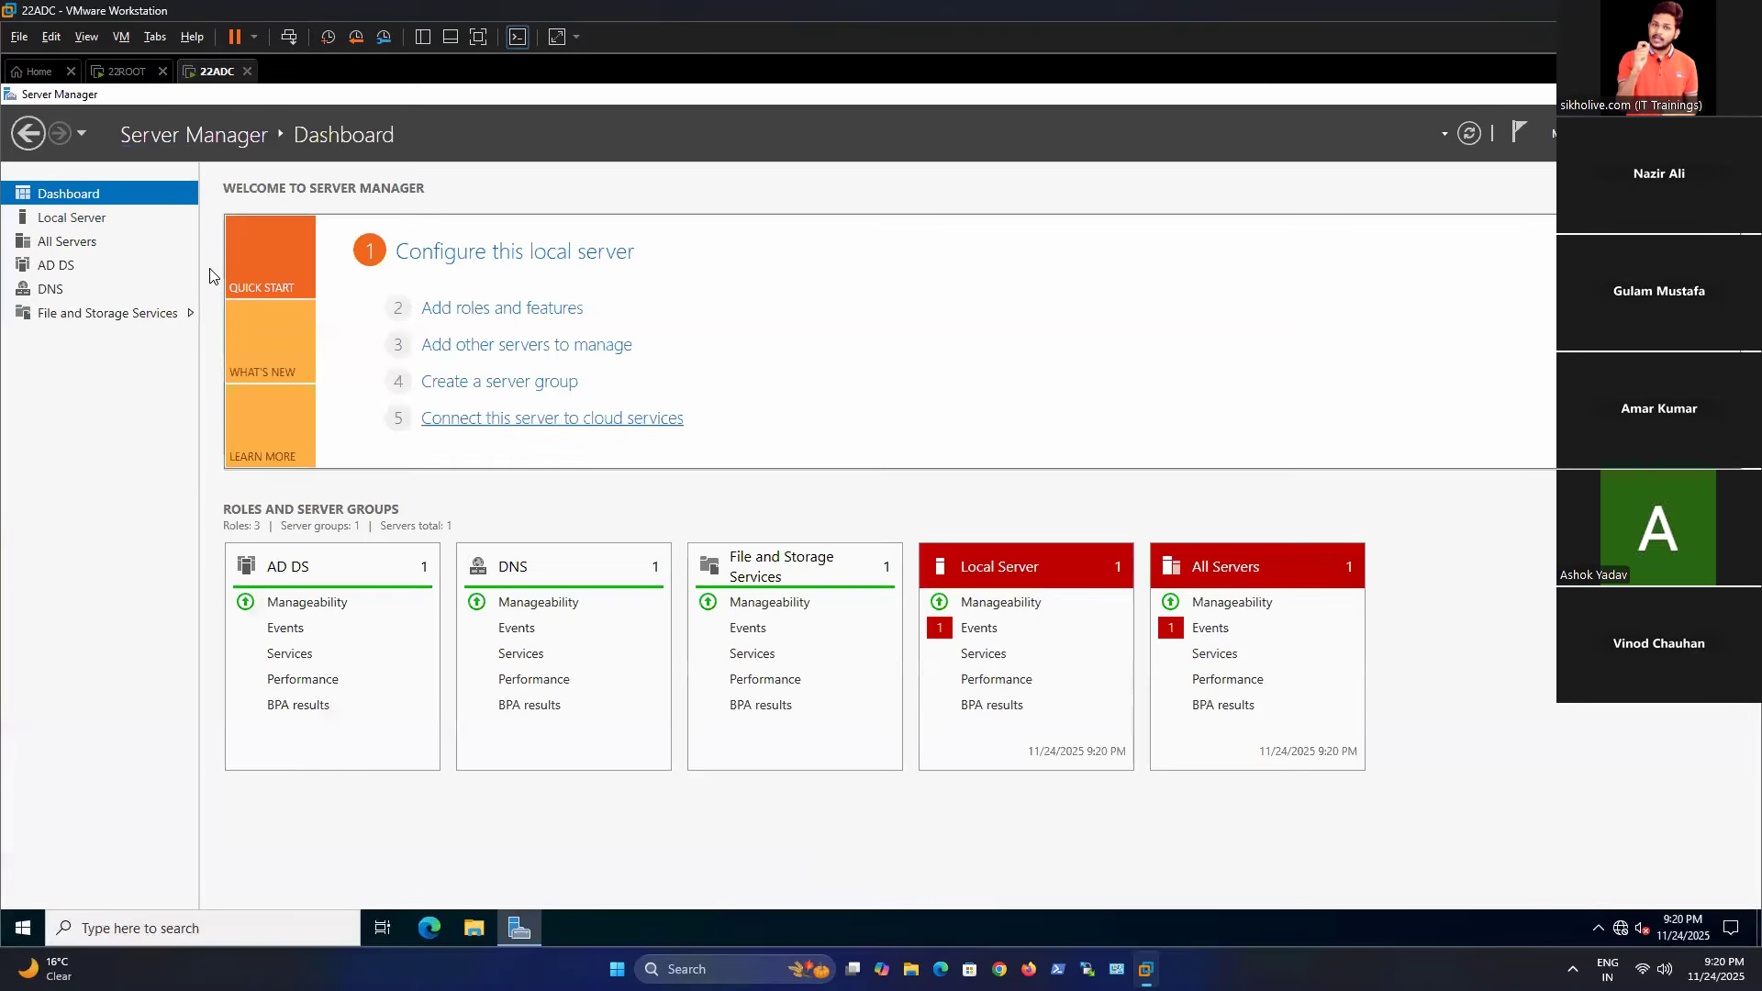
{"action": "left_click", "coordinate": [92, 218]}
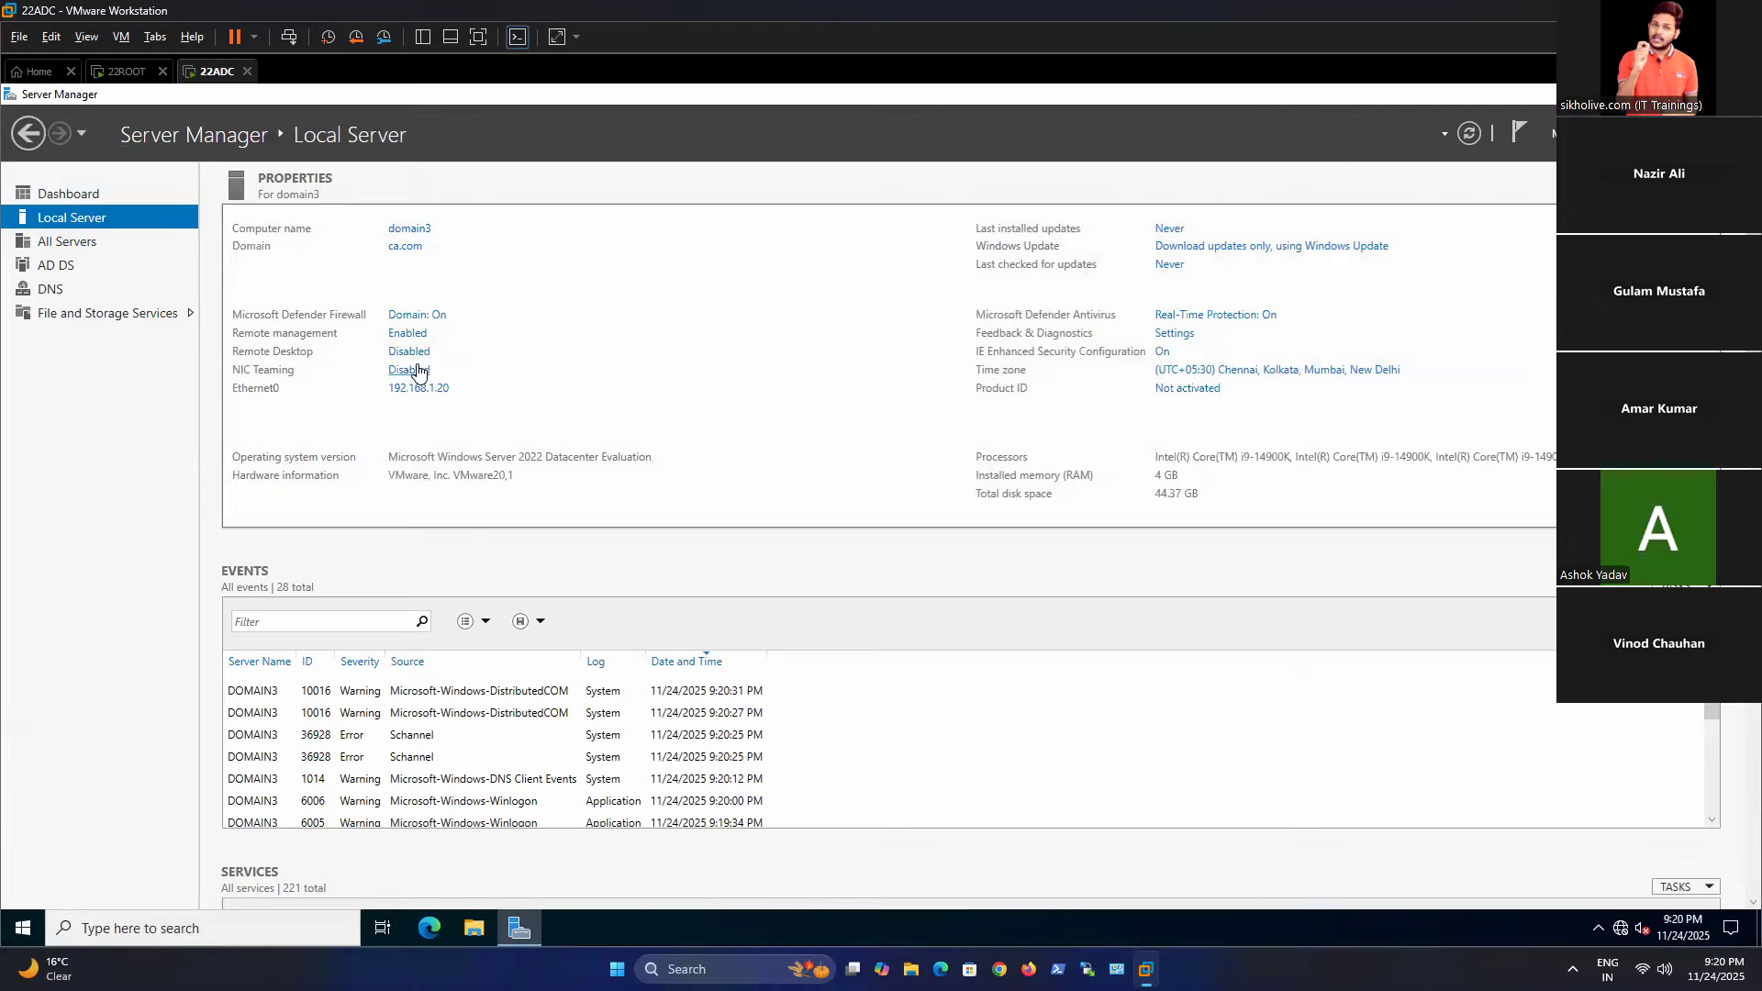
{"action": "left_click", "coordinate": [422, 388]}
{"action": "double_click", "coordinate": [532, 367]}
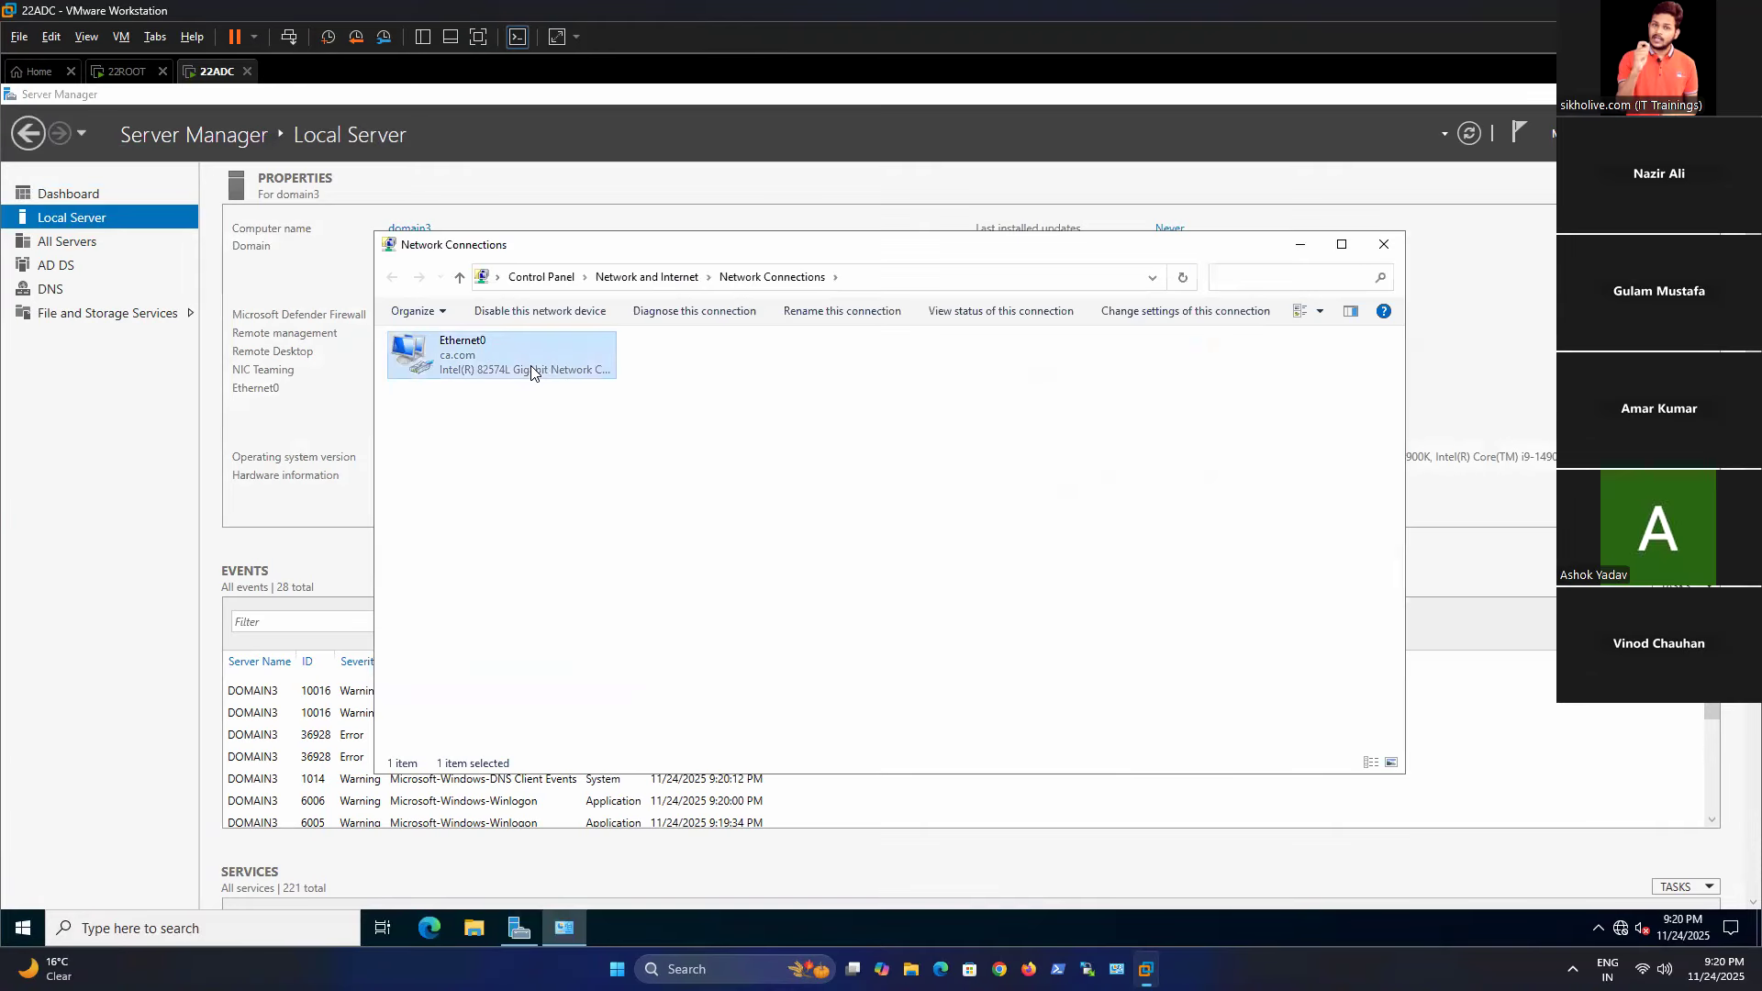
{"action": "left_click", "coordinate": [795, 668]}
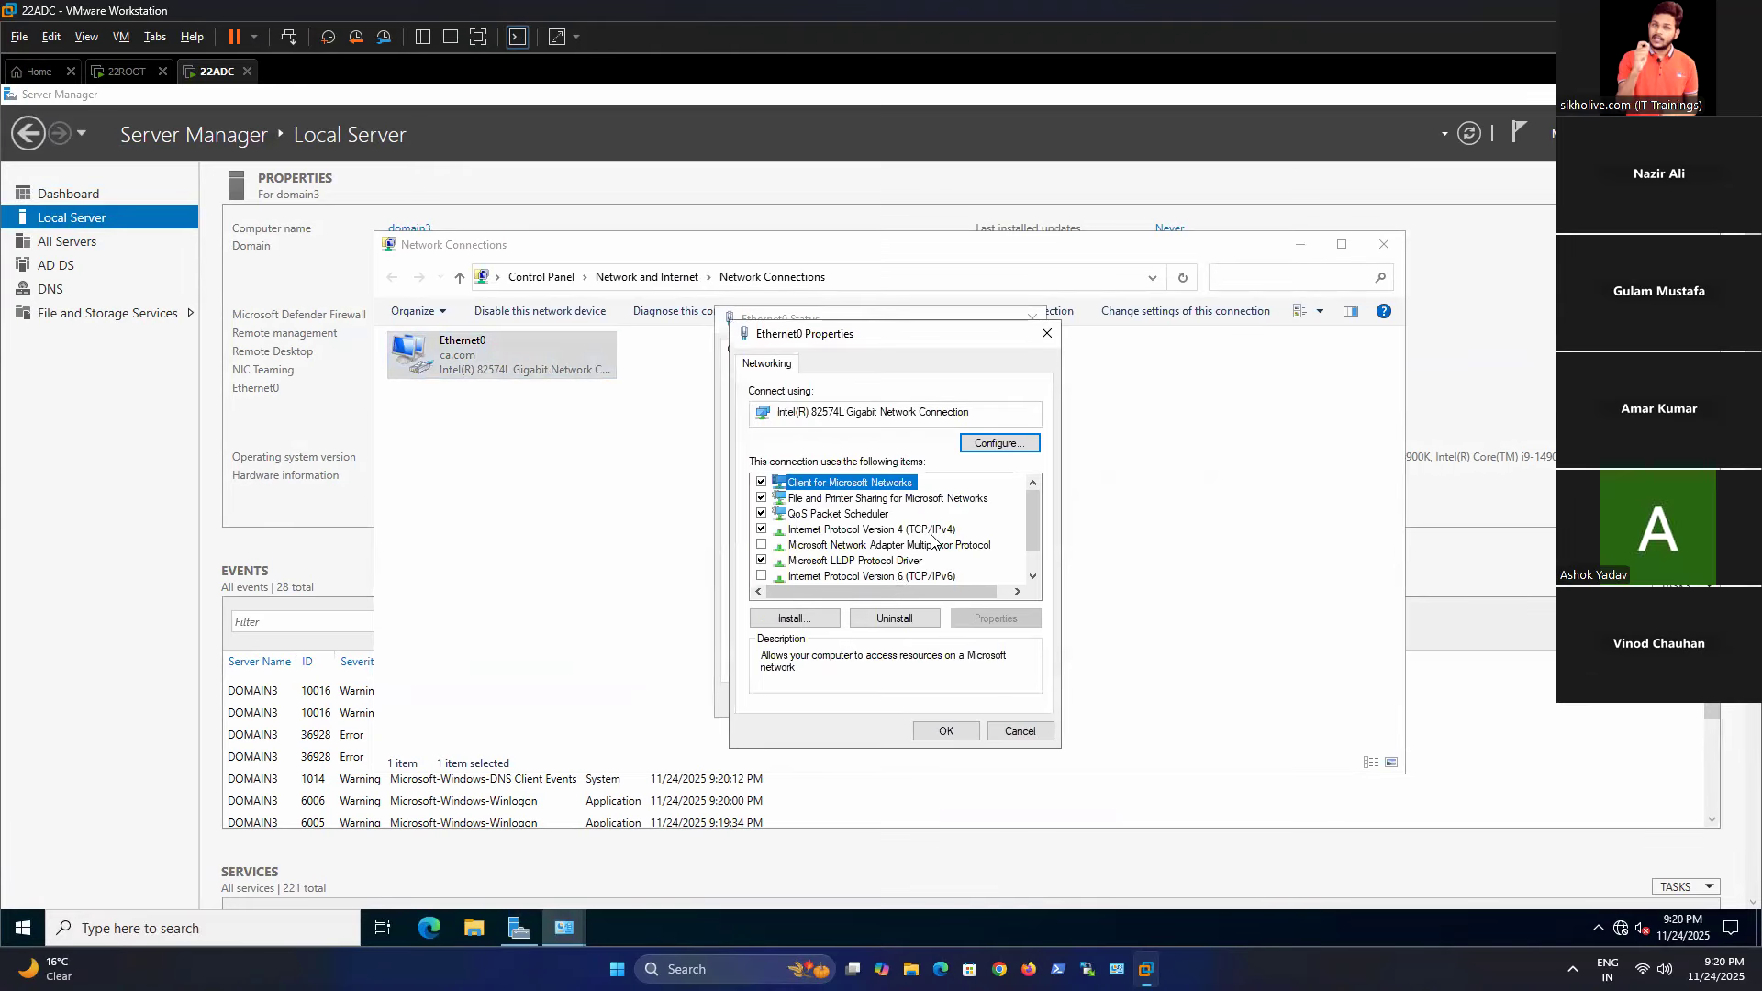
In Ethernet0's IPv4 settings, clear the alternate DNS server, keep 192.168.1.10 as preferred DNS, and apply the settings.
{"action": "double_click", "coordinate": [931, 534]}
{"action": "type", "text": "1"}
{"action": "key", "text": "BackSpace"}
{"action": "key", "text": "BackSpace"}
{"action": "key", "text": "BackSpace"}
{"action": "key", "text": "BackSpace"}
{"action": "key", "text": "BackSpace"}
{"action": "key", "text": "BackSpace"}
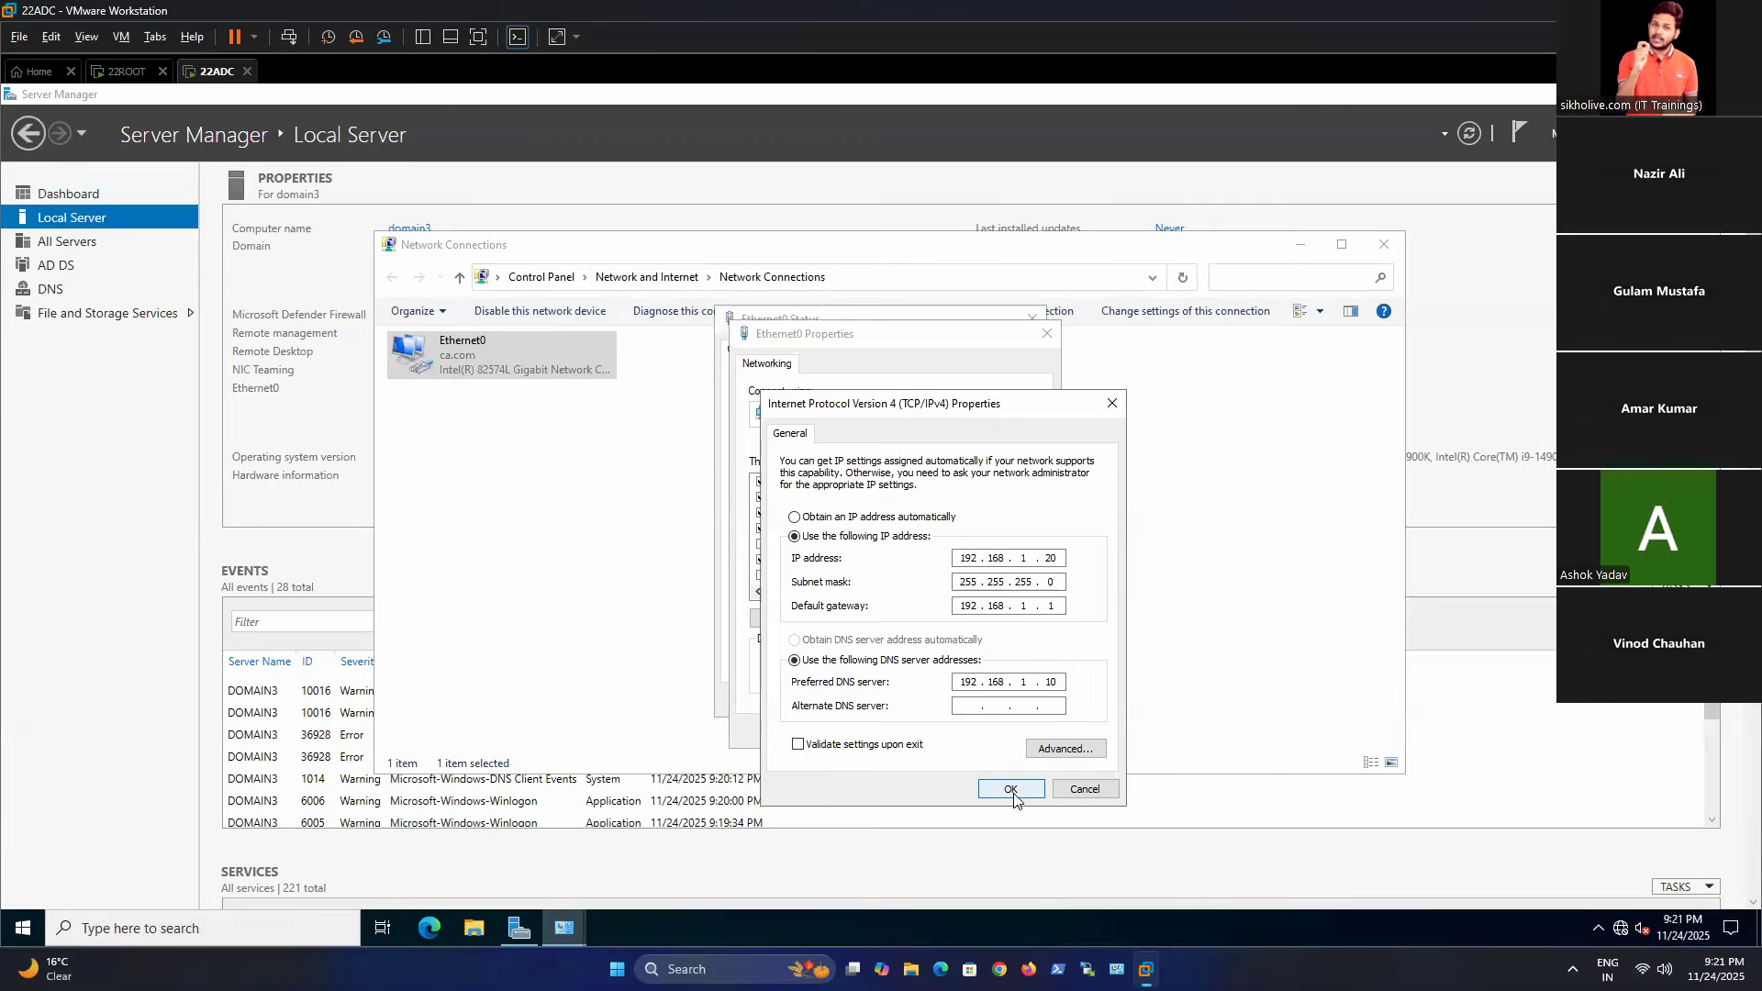
{"action": "left_click", "coordinate": [1010, 789]}
{"action": "left_click", "coordinate": [959, 729]}
{"action": "left_click", "coordinate": [1000, 705]}
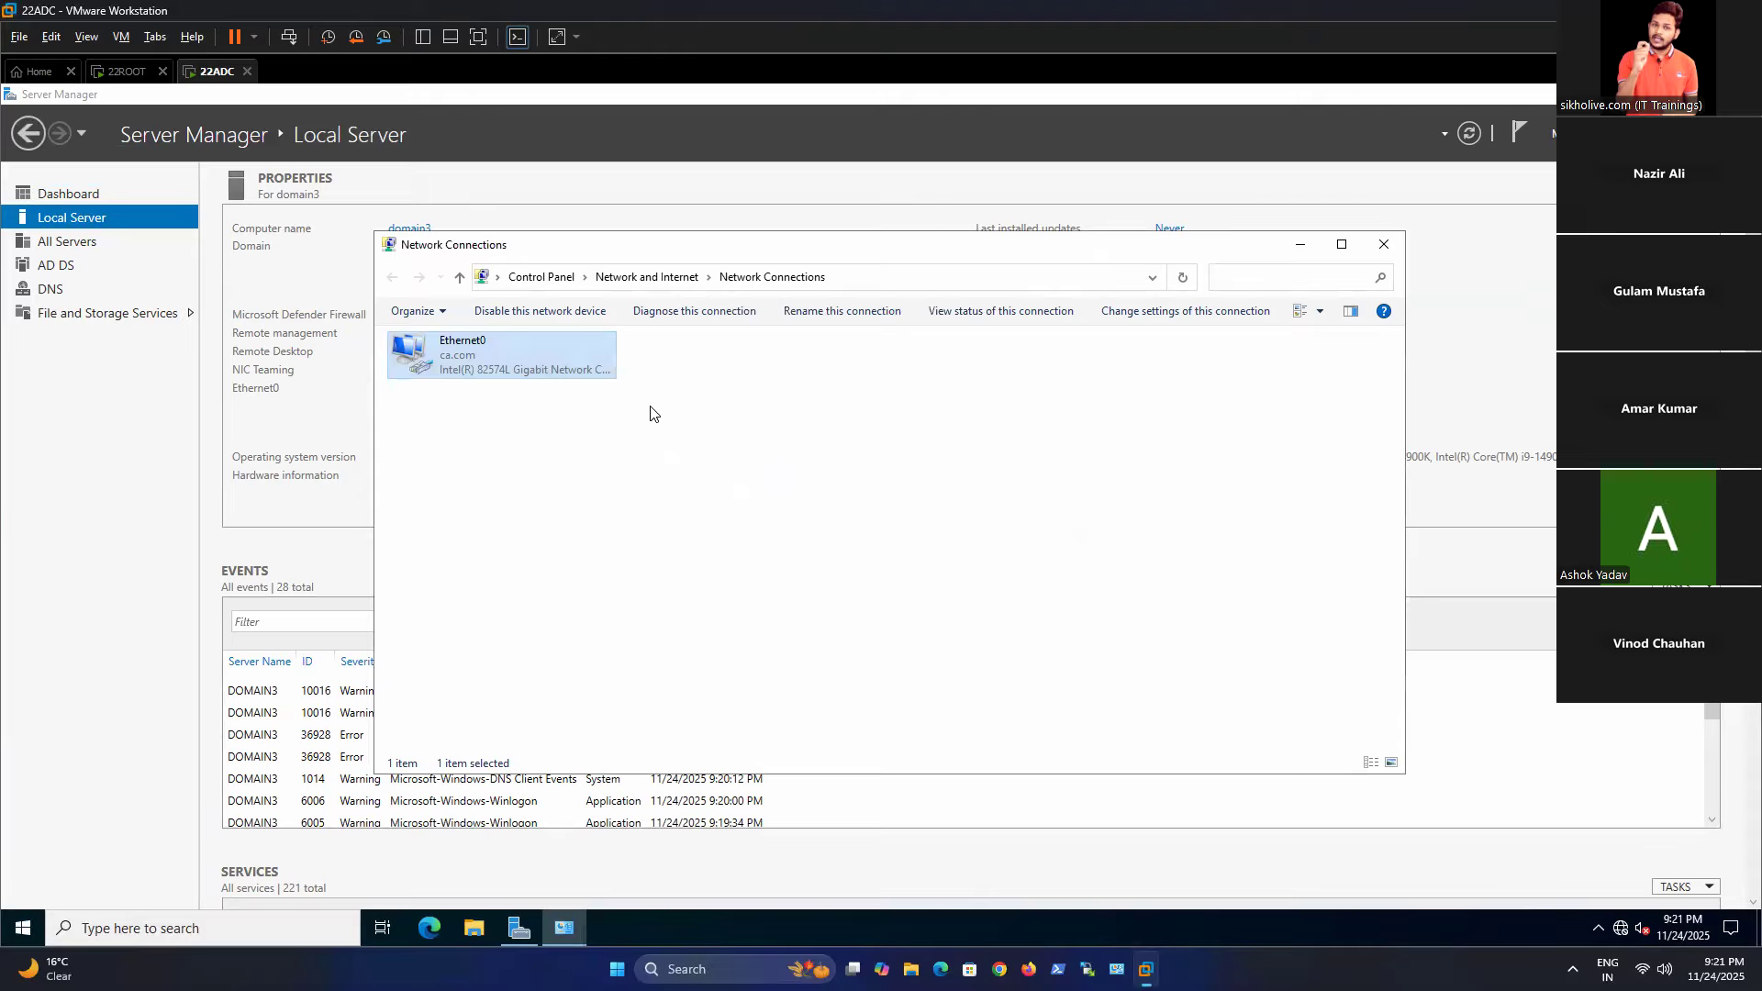
Disable and re-enable the Ethernet0 adapter, and close Network Connections and Server Manager.
{"action": "left_click", "coordinate": [521, 314]}
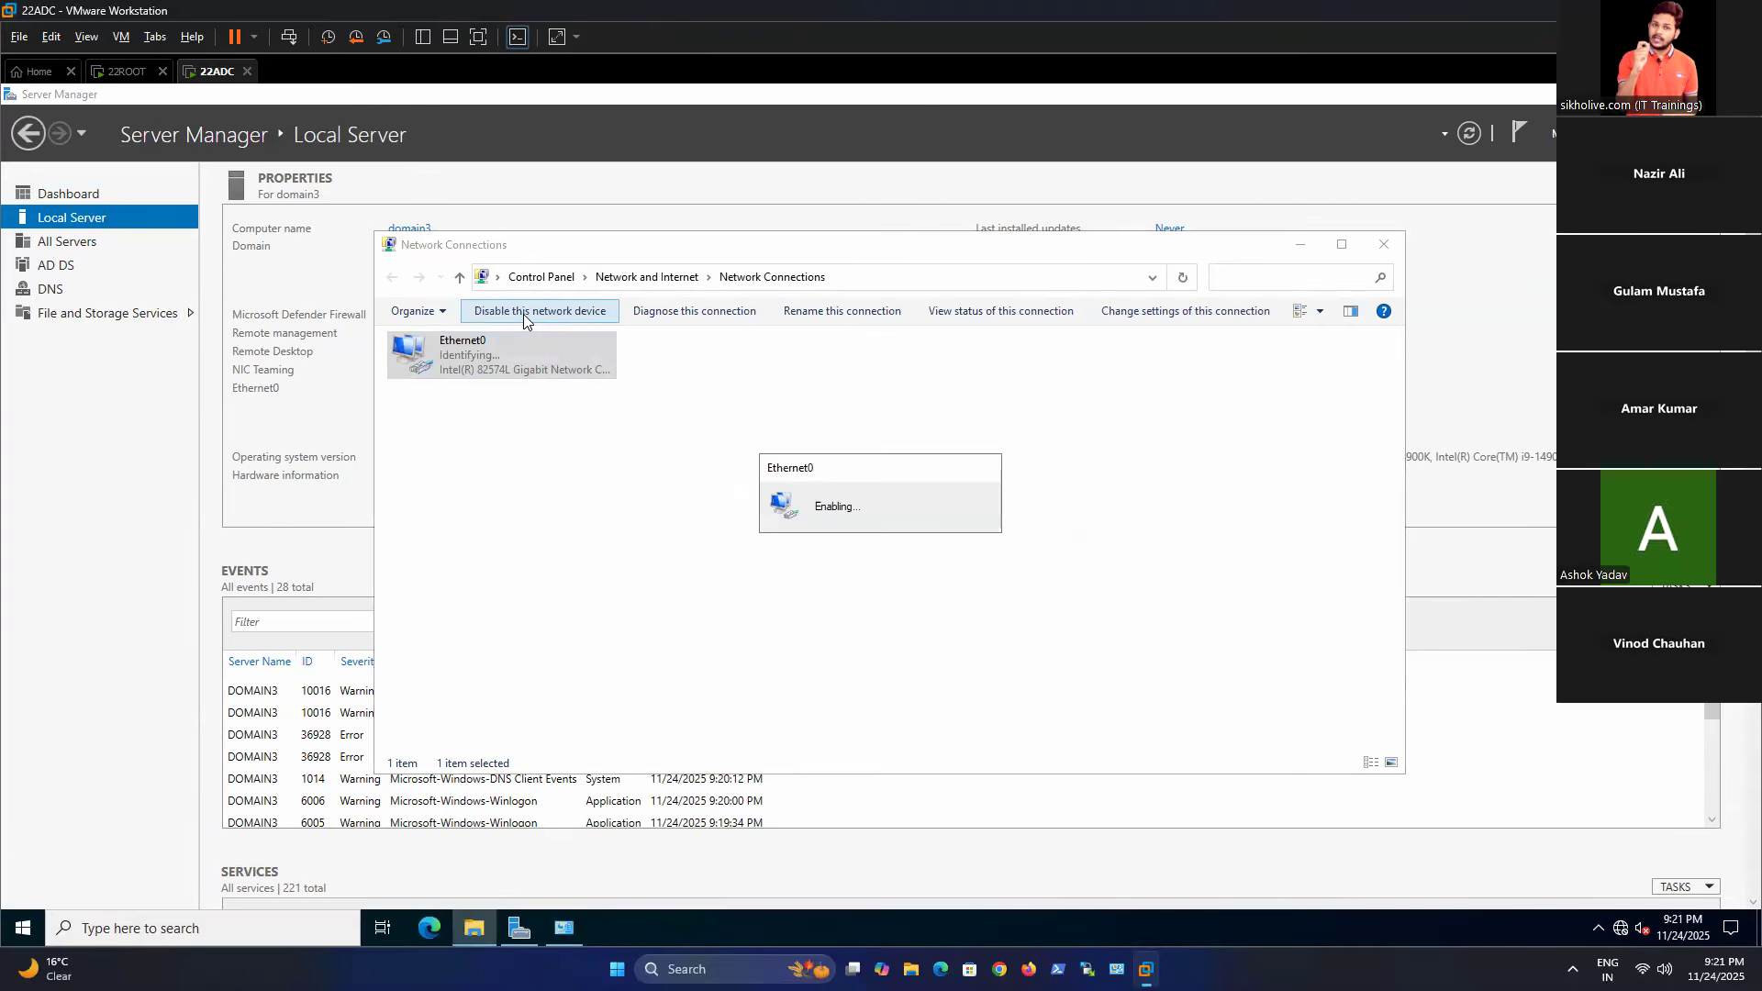
{"action": "left_click", "coordinate": [1386, 249]}
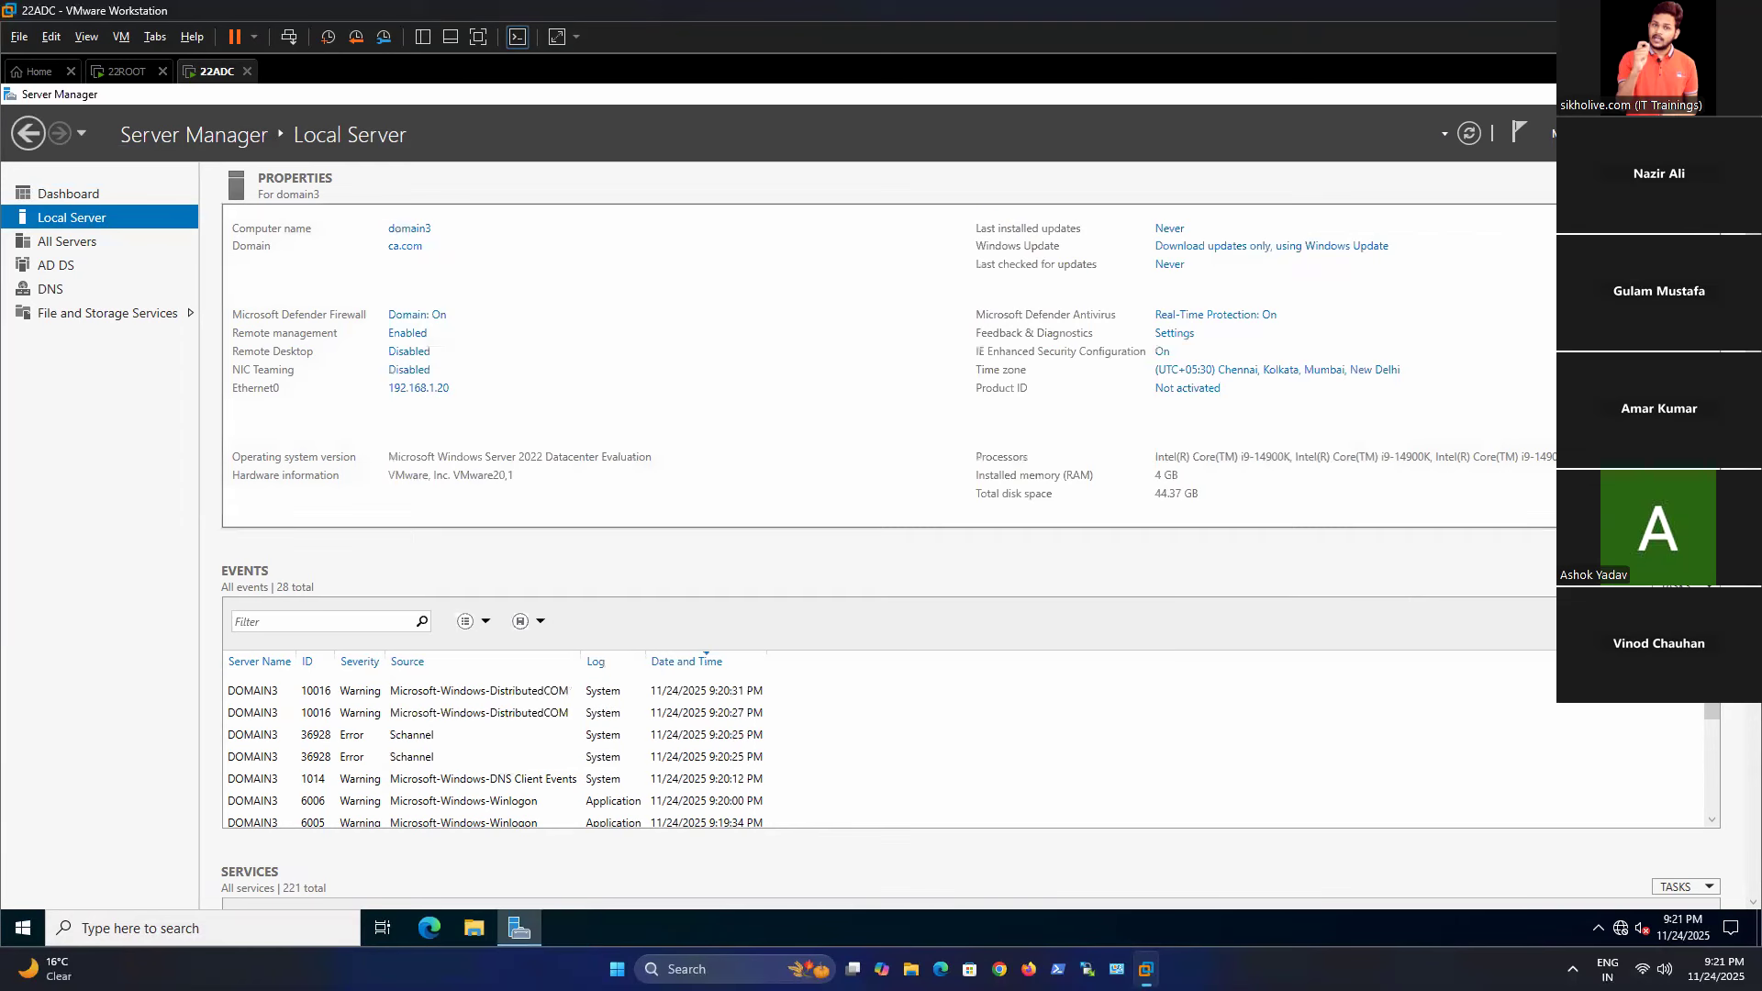
{"action": "left_click", "coordinate": [1741, 93]}
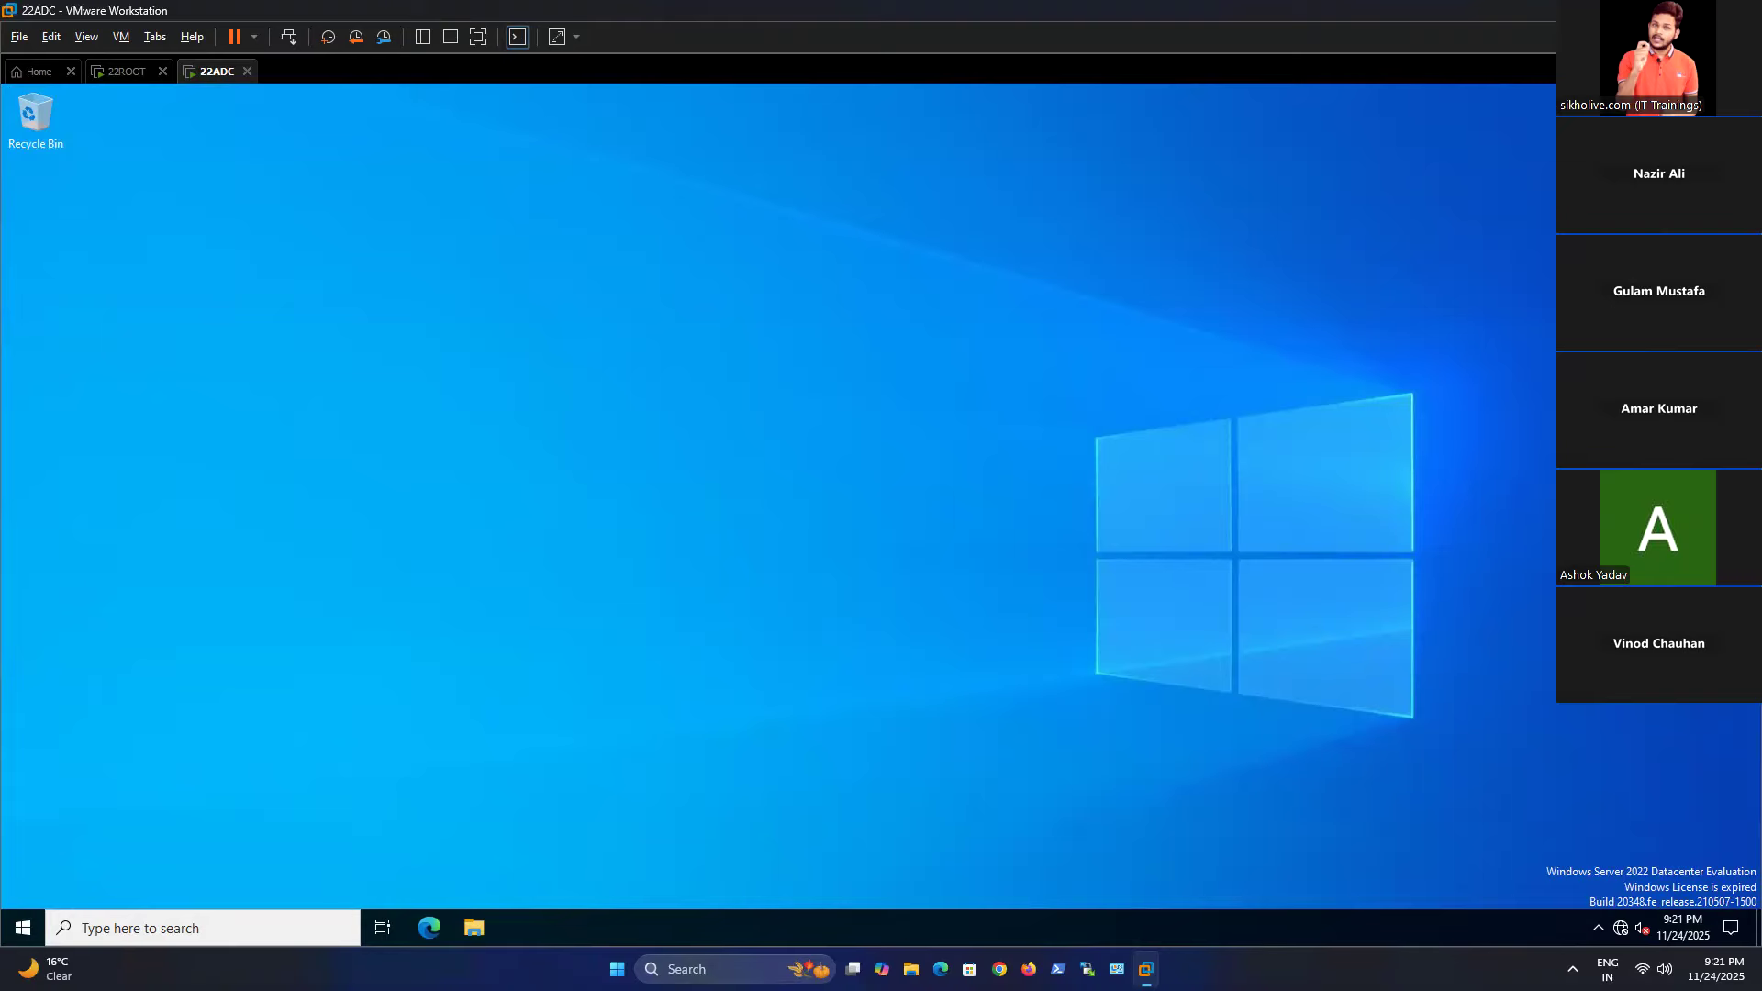
Switch to the 22ROOT virtual machine and examine the FSMO role holders listed in its Command Prompt.
{"action": "left_click", "coordinate": [126, 71]}
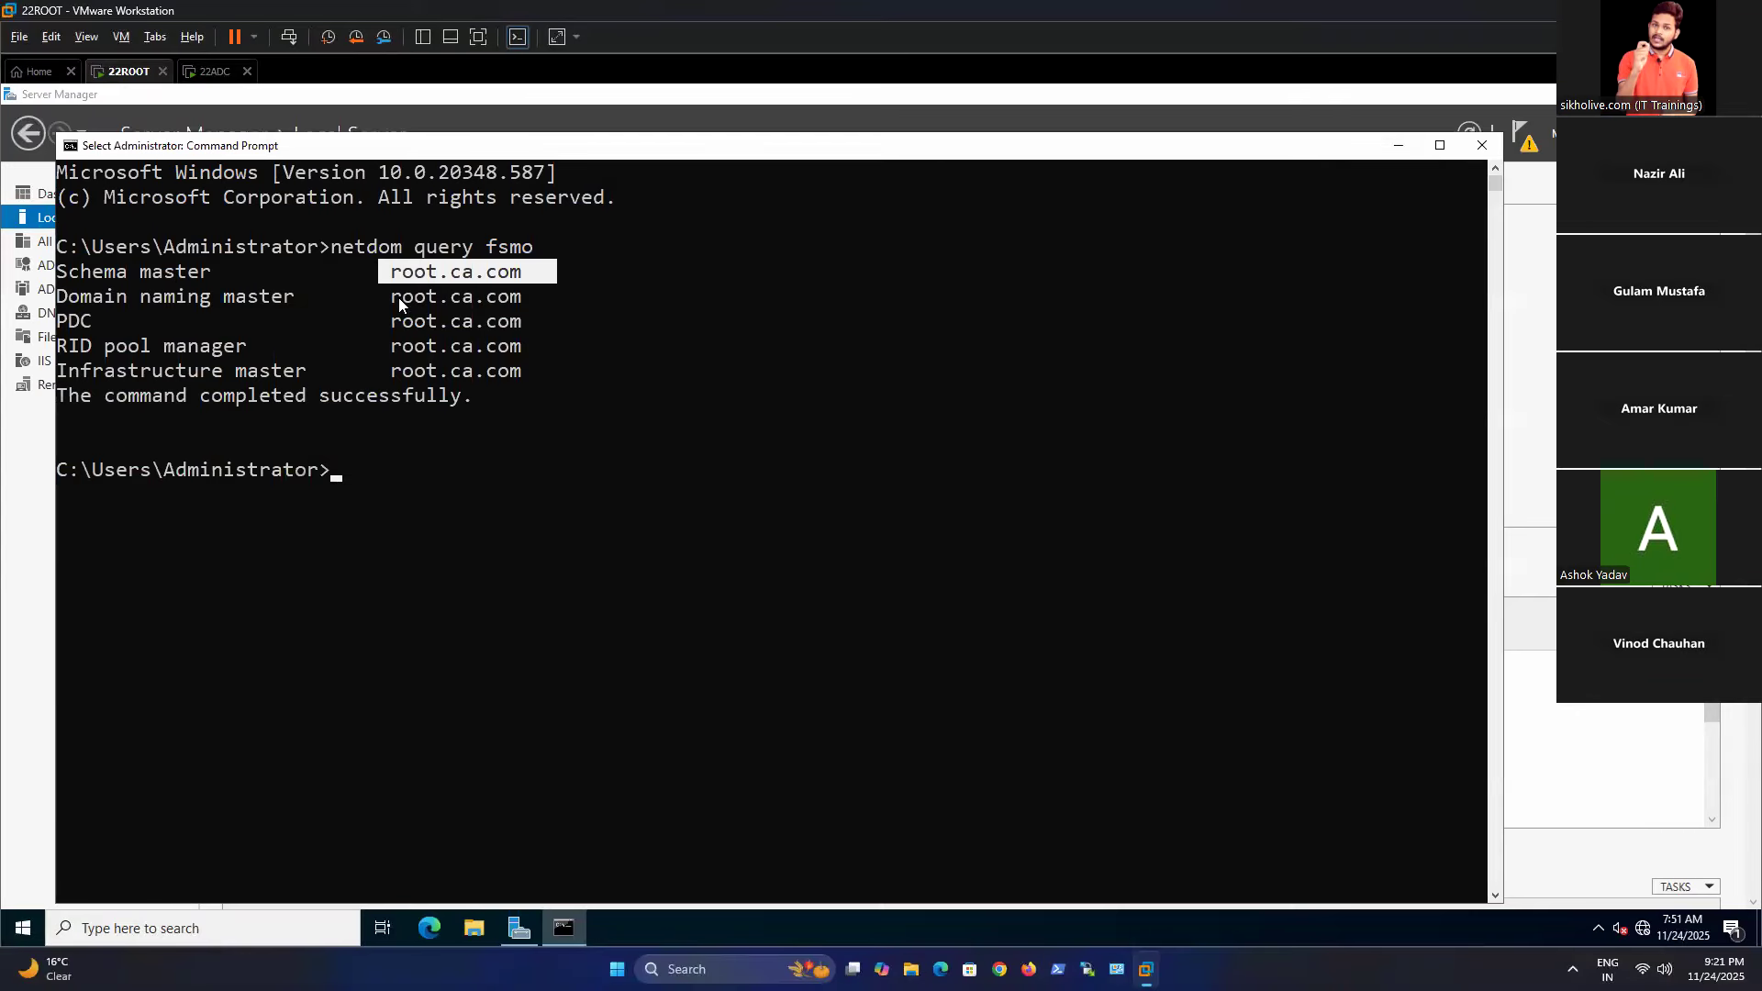
{"action": "key", "text": "Down"}
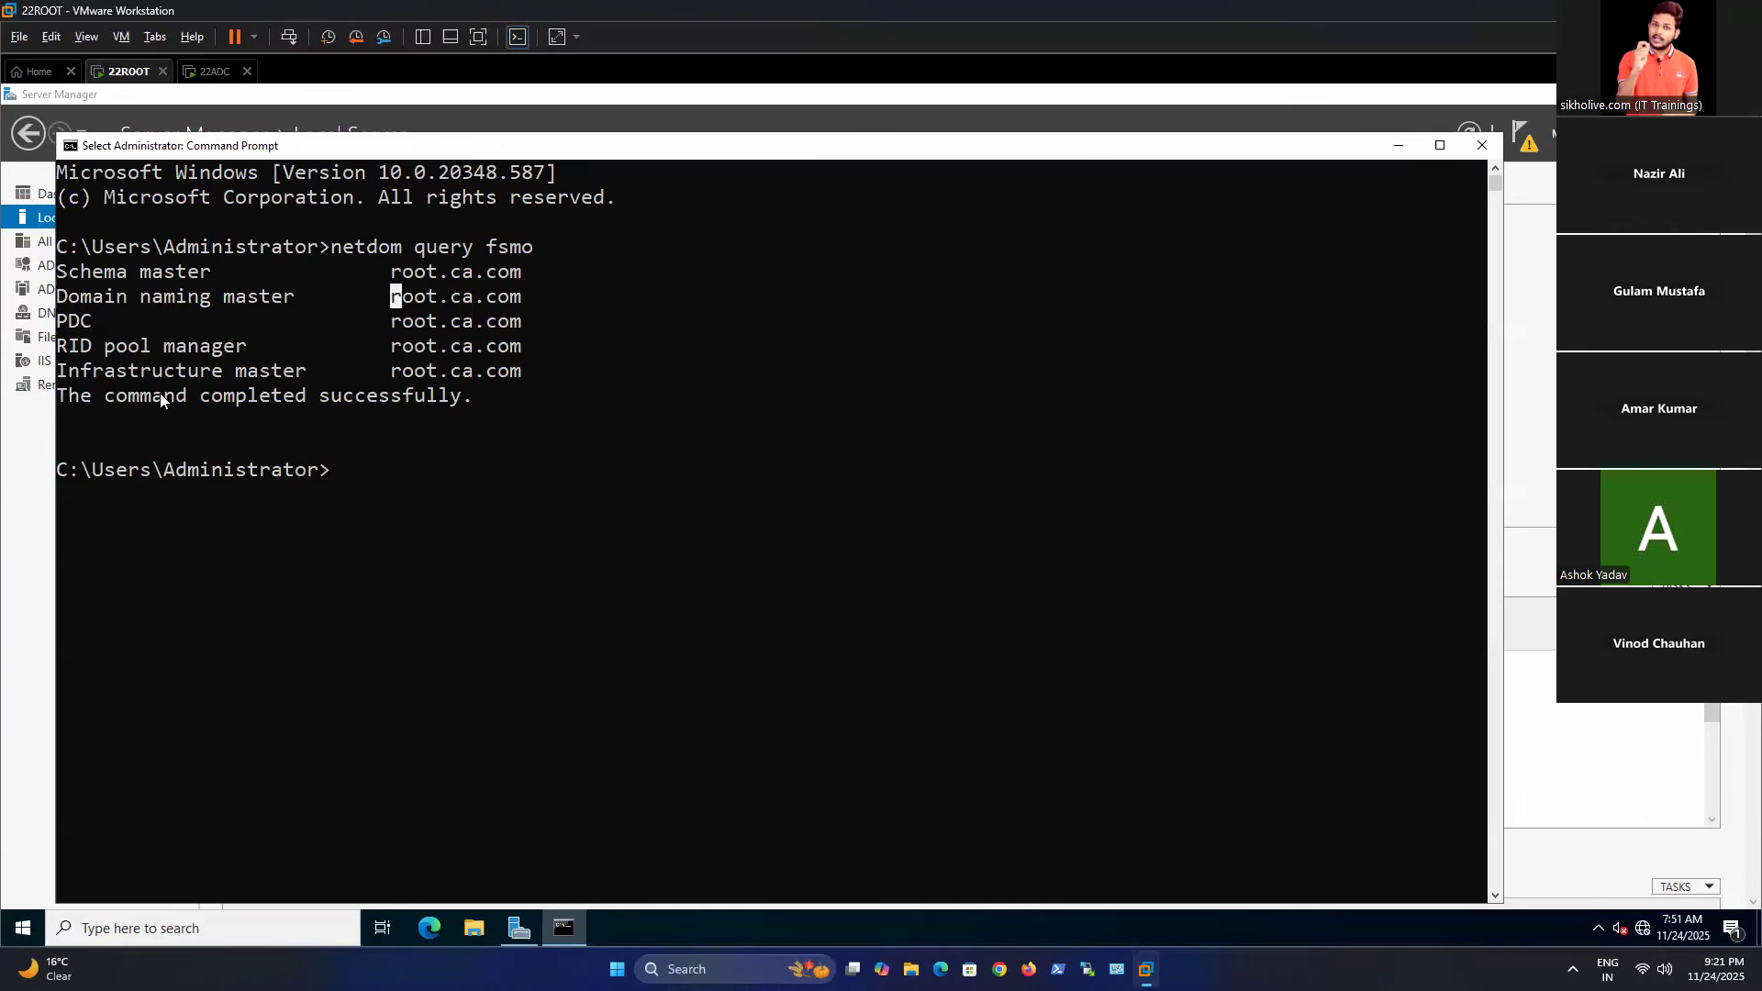
{"action": "mouse_move", "coordinate": [66, 342]}
{"action": "left_mouse_down"}
{"action": "mouse_move", "coordinate": [138, 347]}
{"action": "mouse_move", "coordinate": [92, 321]}
{"action": "left_mouse_up"}
{"action": "left_click", "coordinate": [86, 370]}
{"action": "left_click_drag", "start_coordinate": [209, 381], "coordinate": [289, 372]}
{"action": "left_click_drag", "start_coordinate": [393, 321], "coordinate": [523, 376]}
Switch to the 22ADC virtual machine and run netdom query fsmo in an enlarged-text Command Prompt.
{"action": "left_click", "coordinate": [207, 72]}
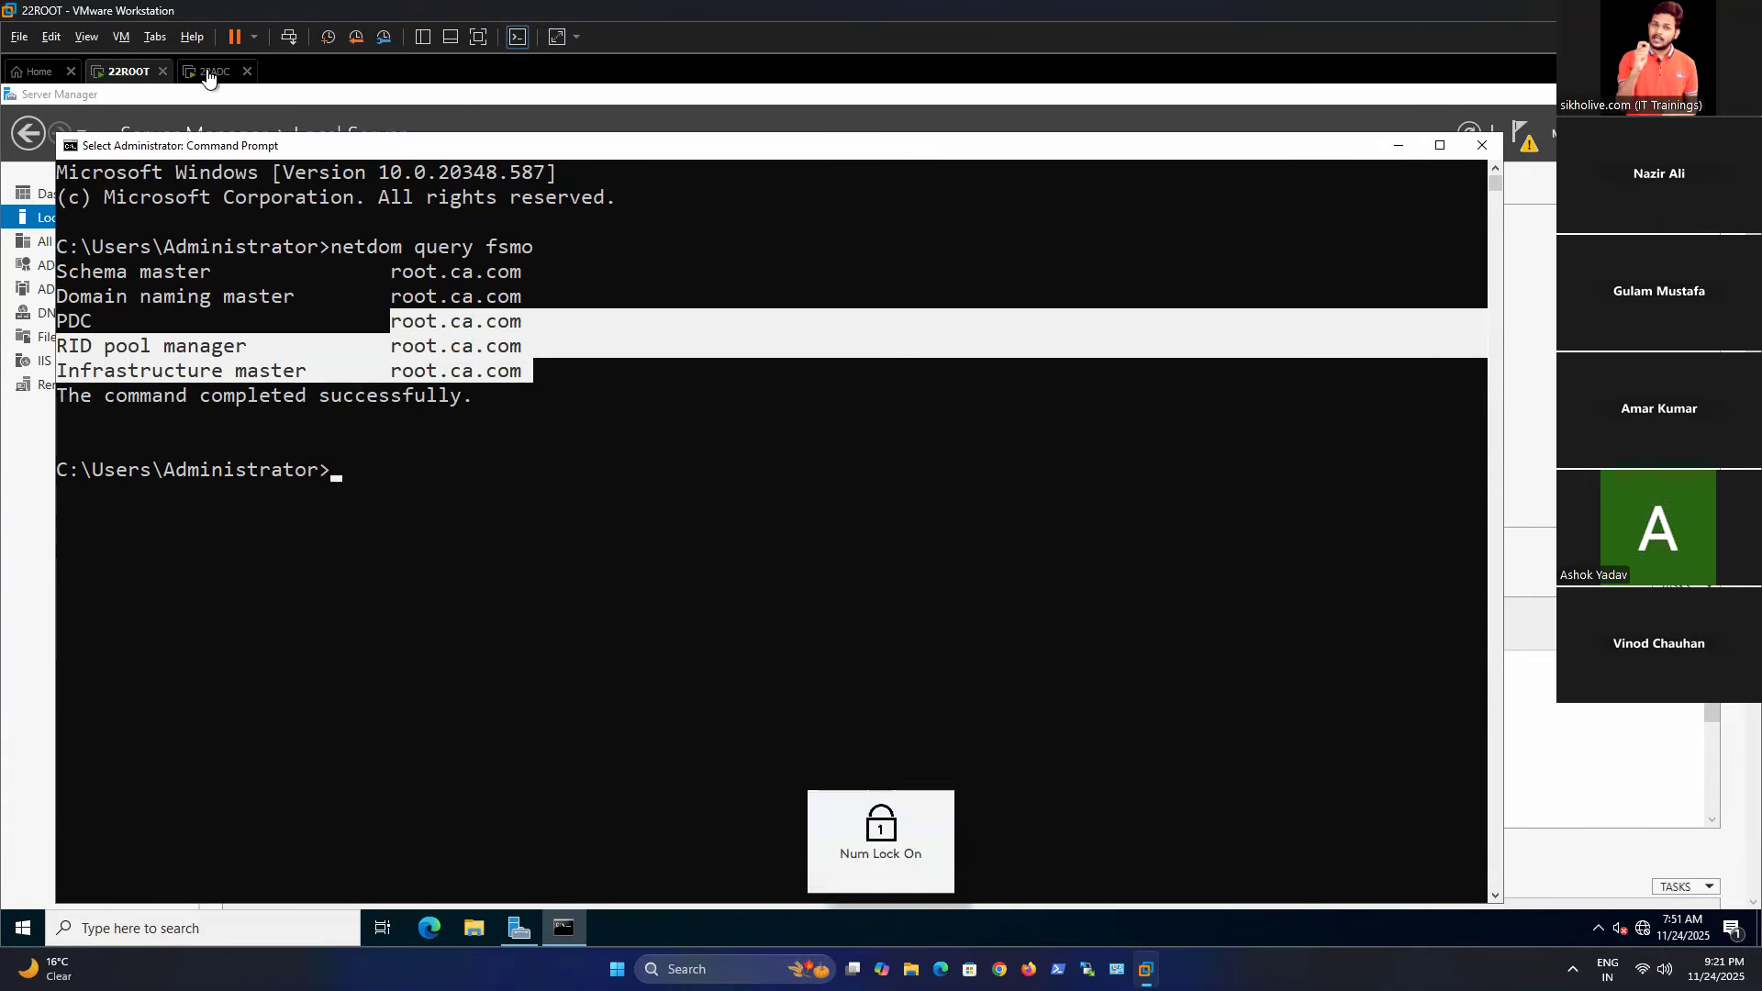
{"action": "left_click", "coordinate": [210, 917]}
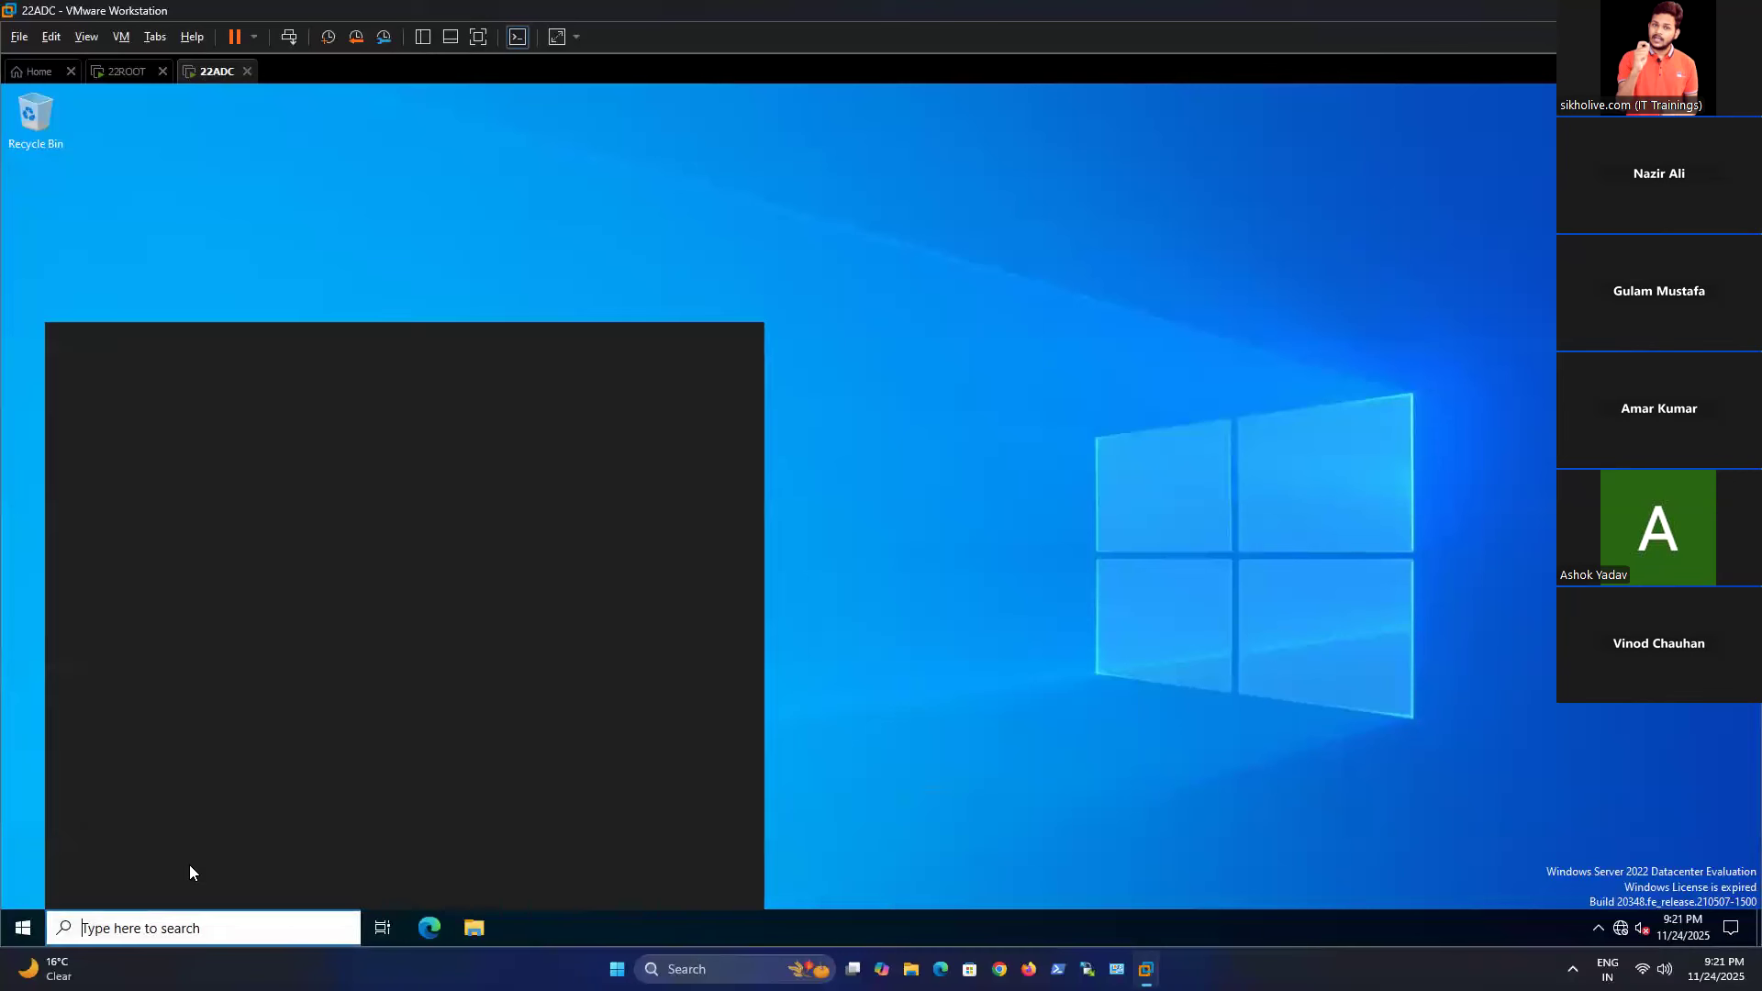
{"action": "type", "text": "cms"}
{"action": "key", "text": "BackSpace"}
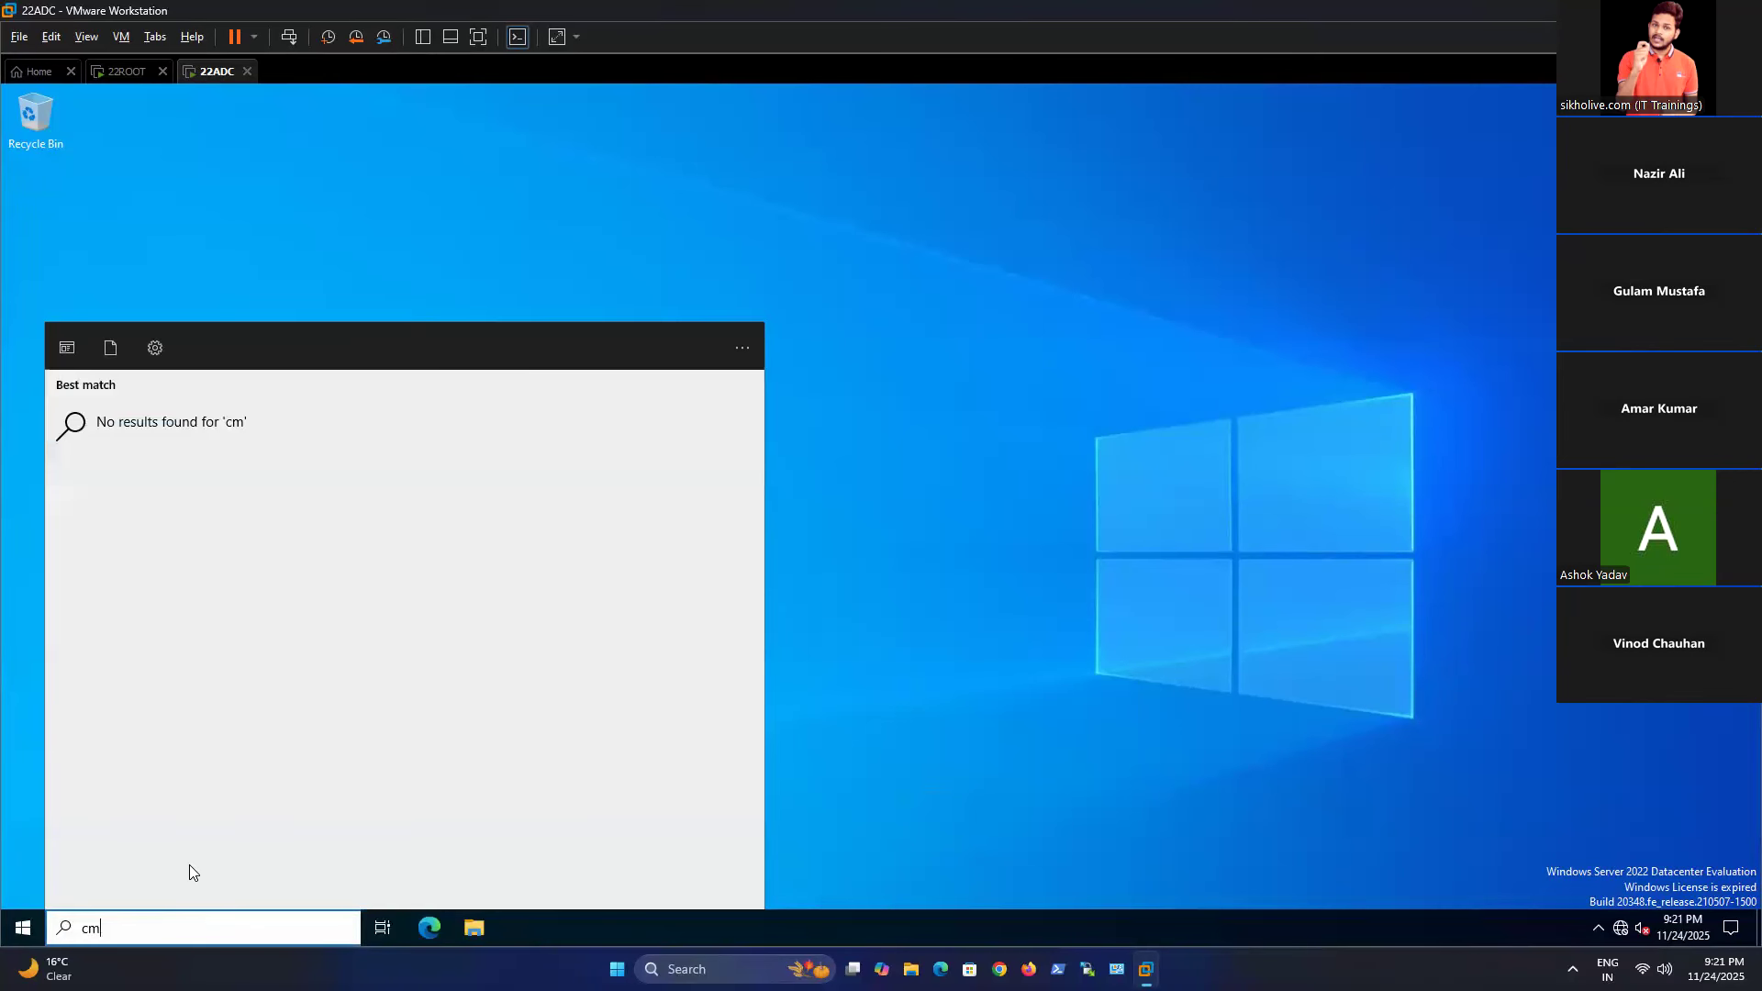
{"action": "key", "text": "Return"}
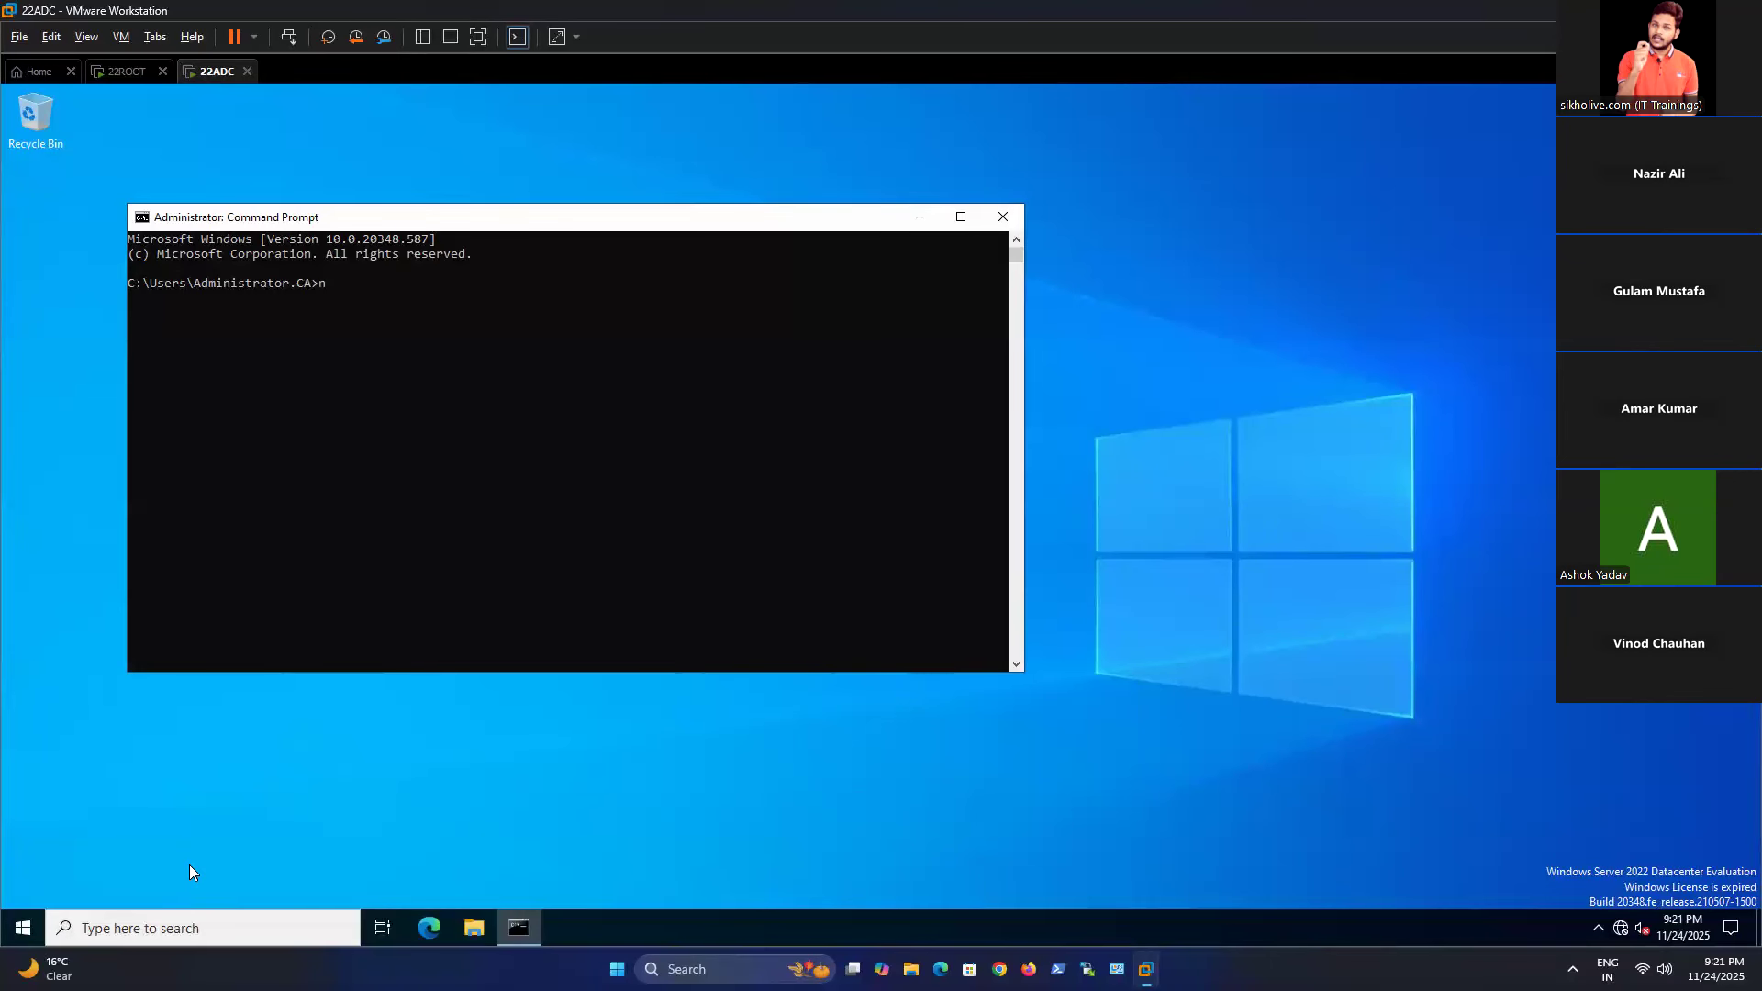
{"action": "type", "text": "netdom qu"}
{"action": "key", "text": "Return"}
{"action": "scroll", "coordinate": [514, 536], "scroll_direction": "up", "scroll_amount": 2, "text": "ctrl"}
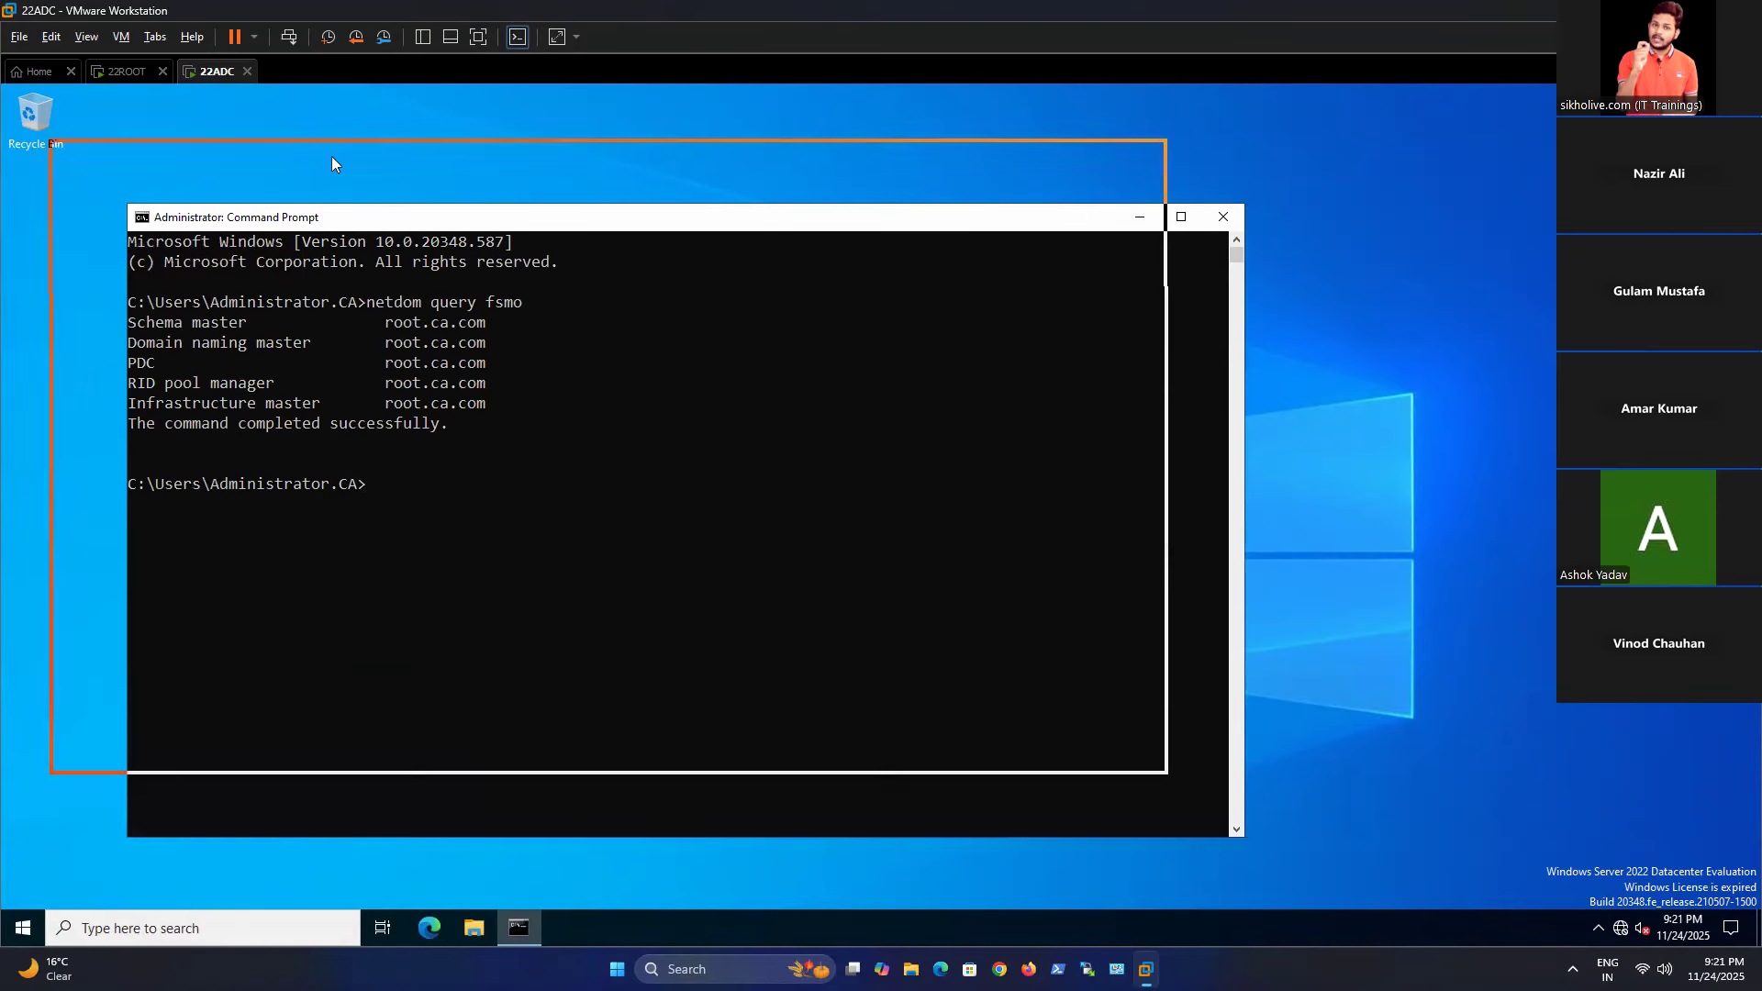
Examine which server holds each FSMO role in the query output, especially the PDC, RID pool manager and Infrastructure master.
{"action": "left_click_drag", "start_coordinate": [332, 163], "coordinate": [331, 161]}
{"action": "left_click_drag", "start_coordinate": [304, 303], "coordinate": [406, 351]}
{"action": "left_click", "coordinate": [405, 355]}
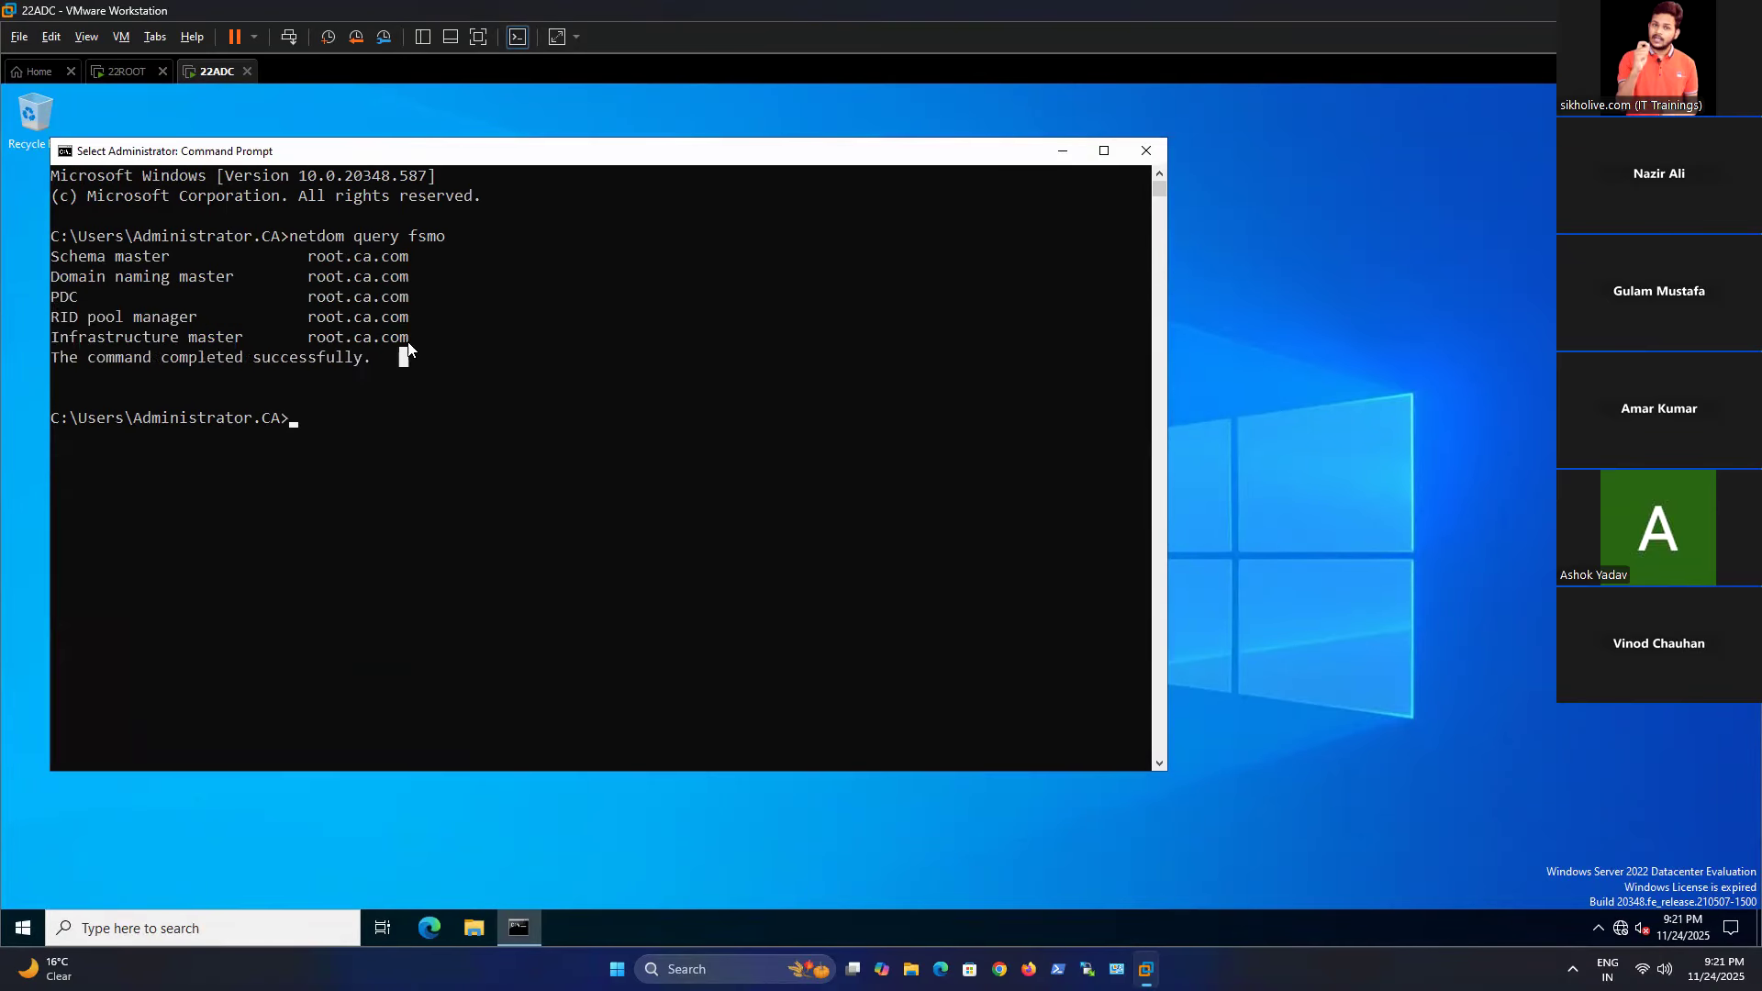
{"action": "left_click", "coordinate": [323, 273]}
{"action": "left_click", "coordinate": [492, 808]}
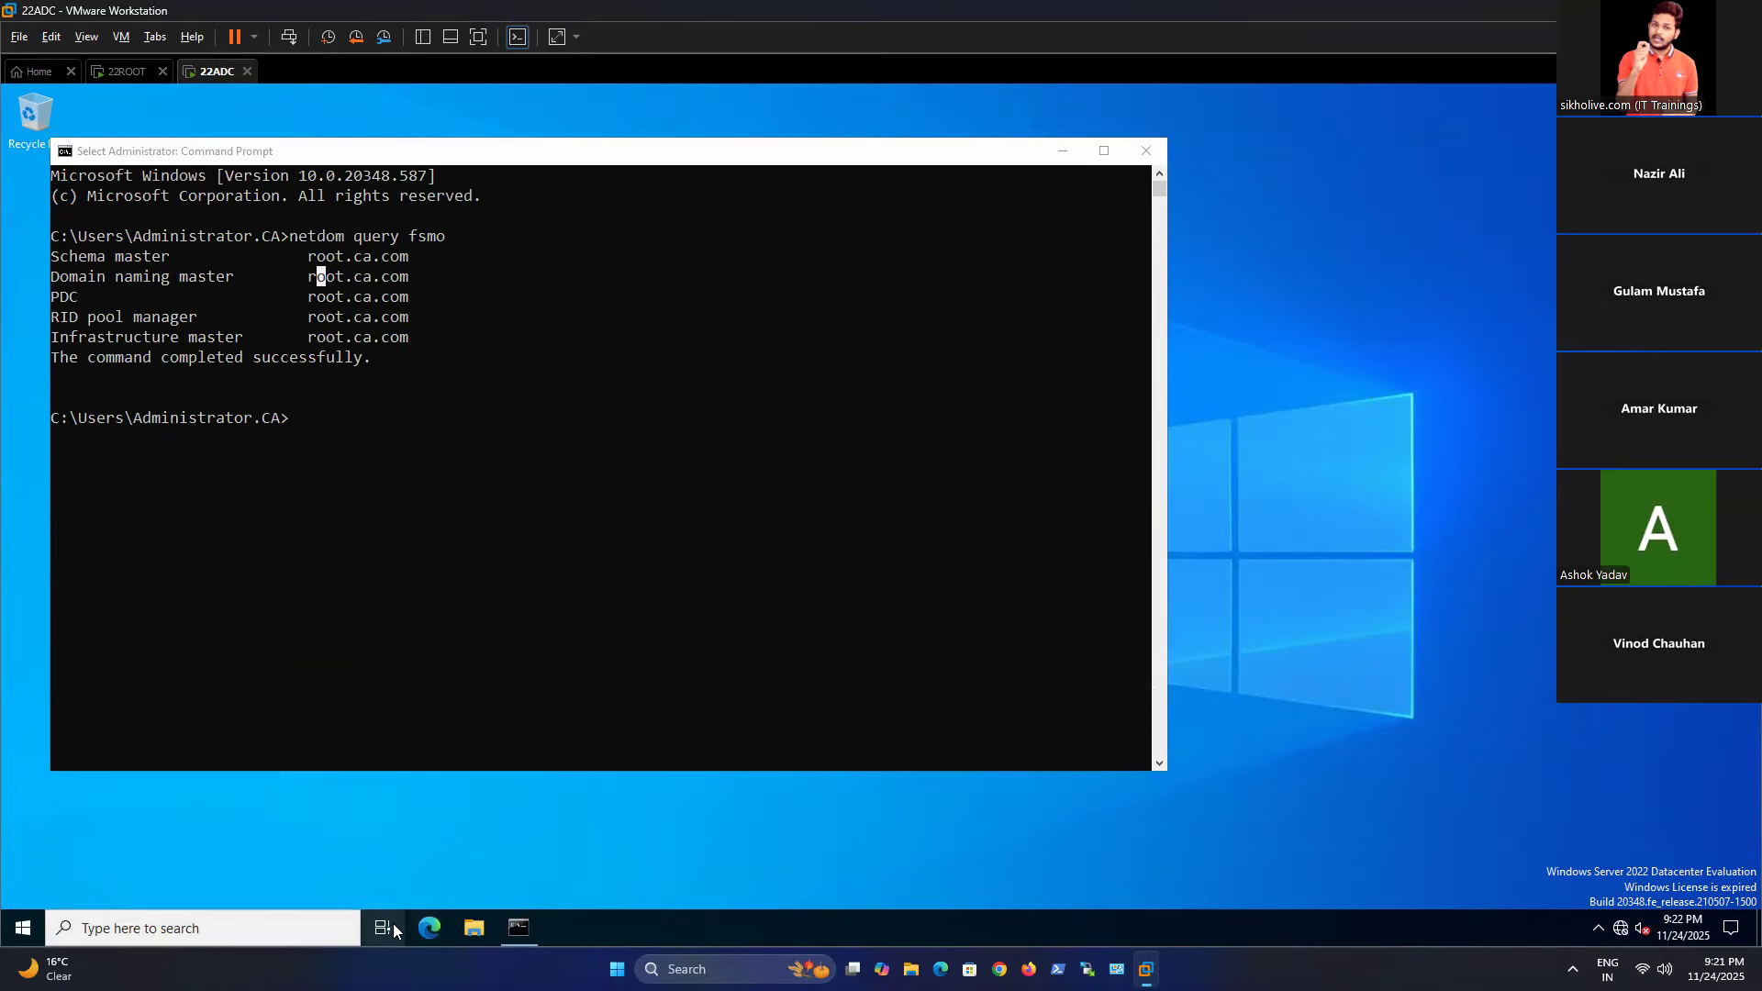
{"action": "left_click", "coordinate": [23, 928]}
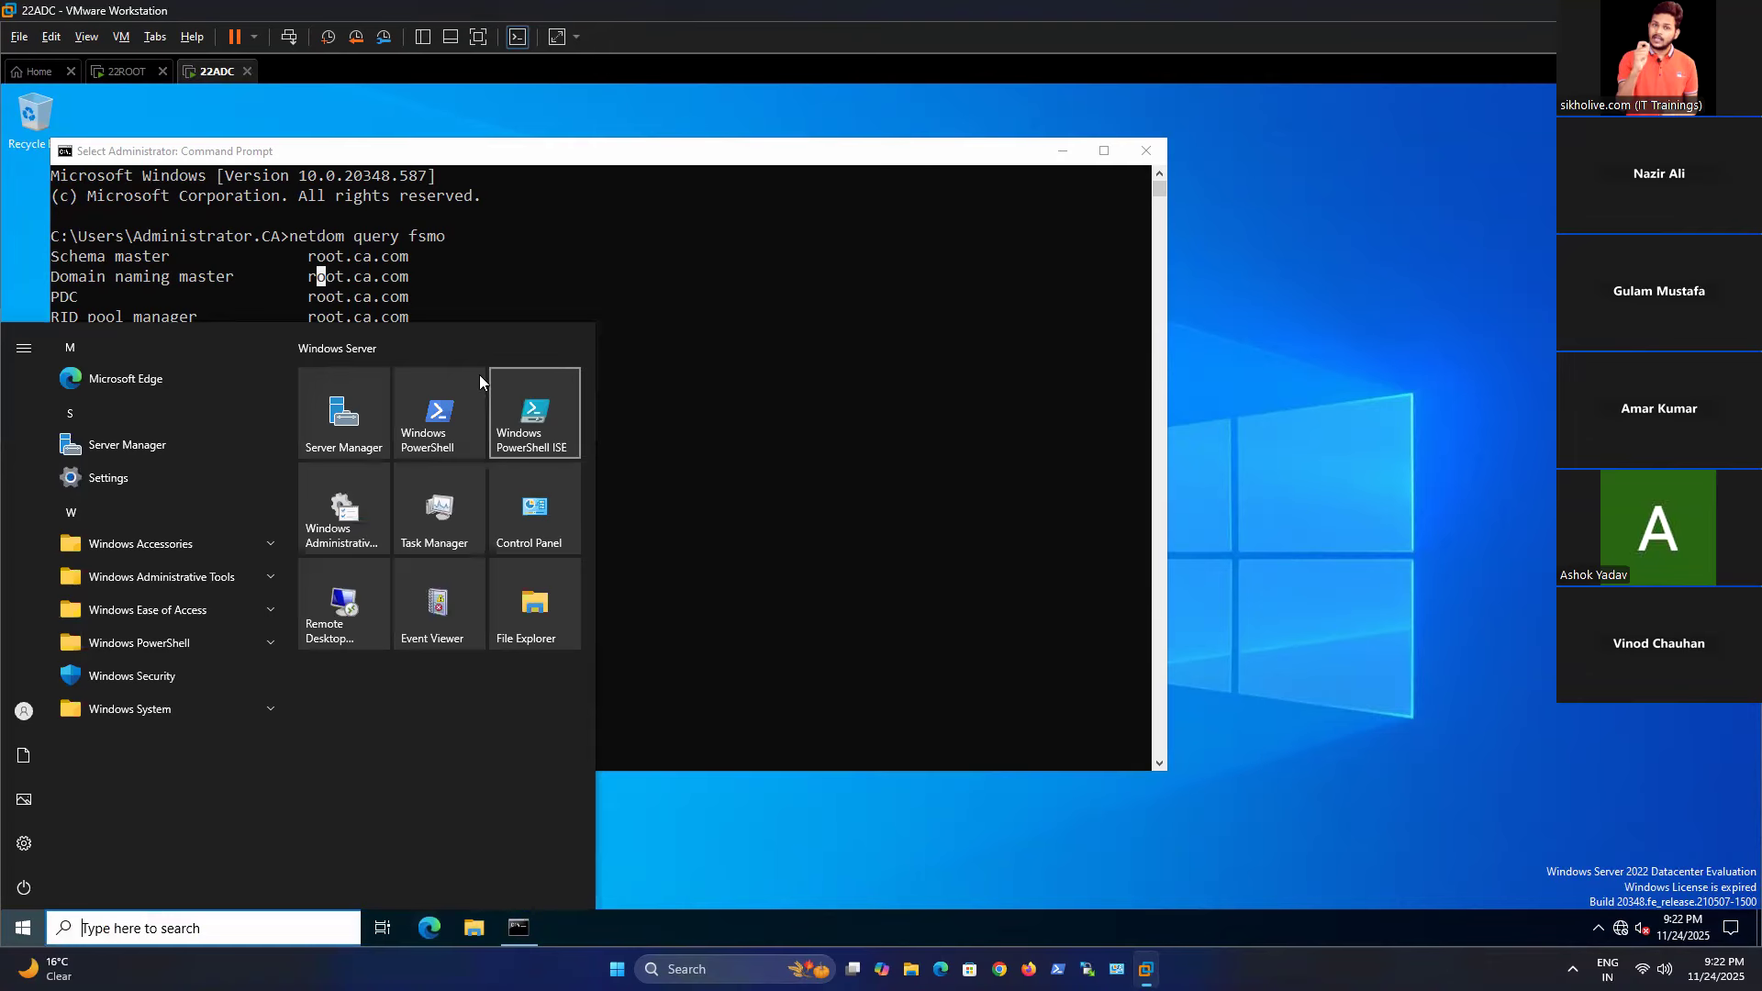
{"action": "left_click", "coordinate": [129, 296]}
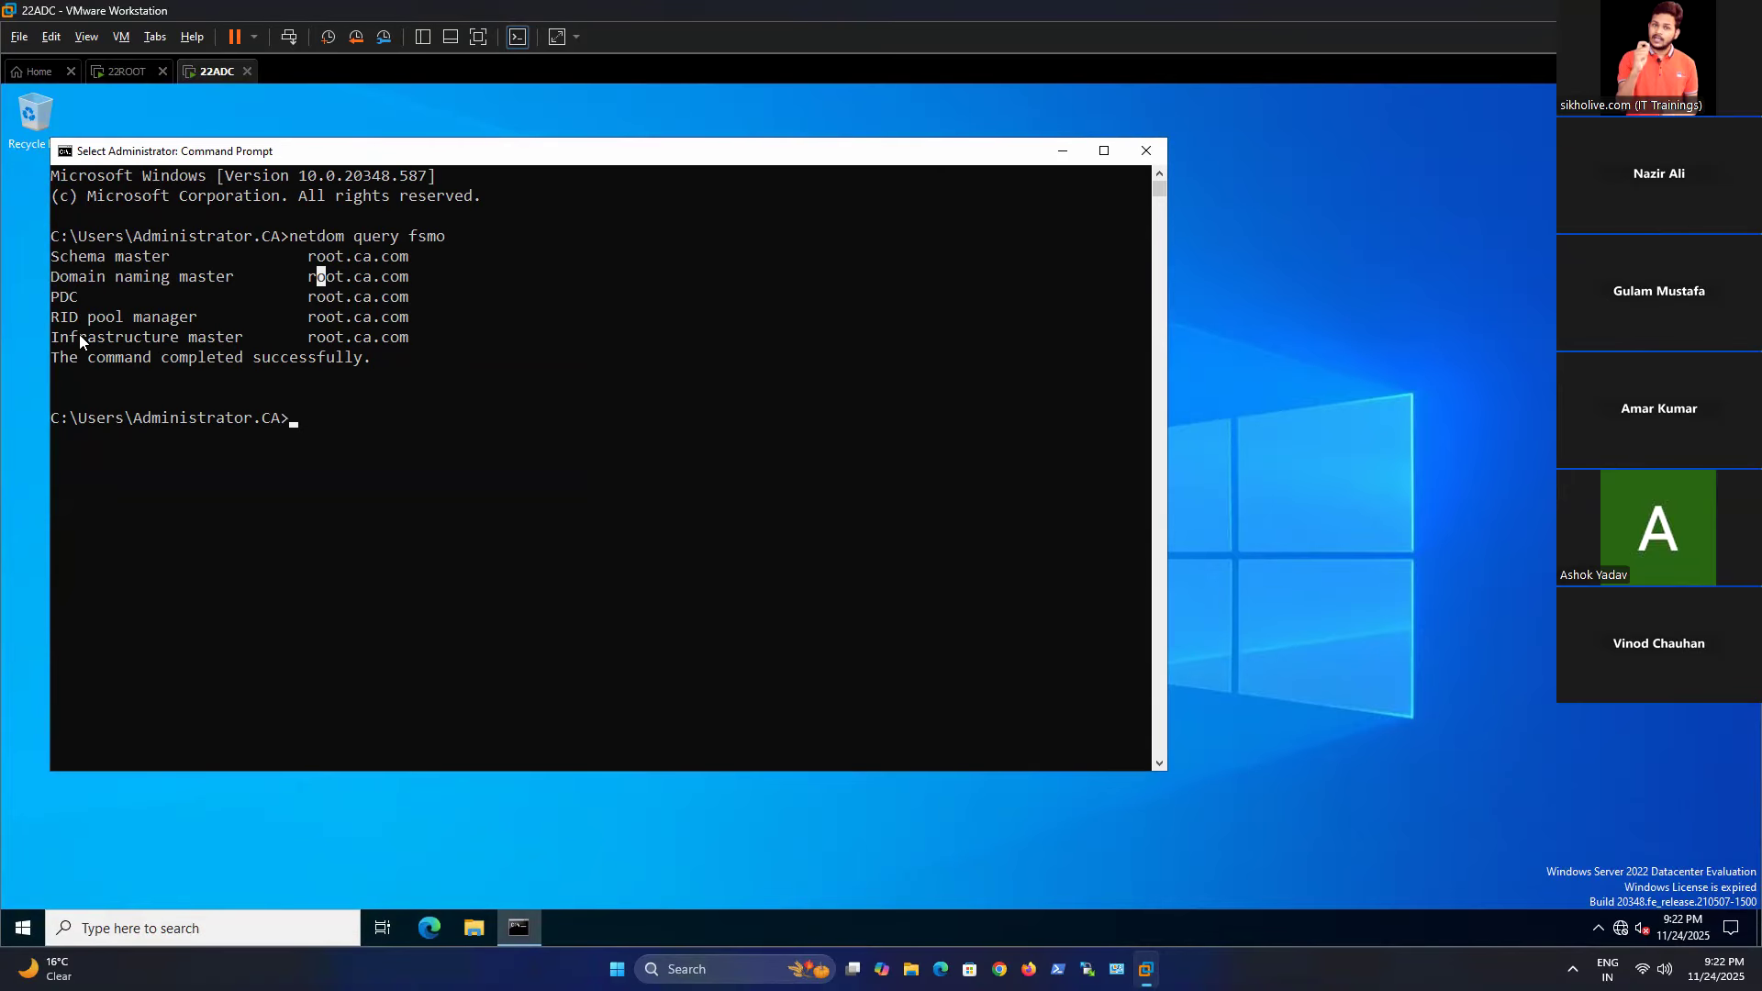
{"action": "left_click_drag", "start_coordinate": [169, 339], "coordinate": [336, 334]}
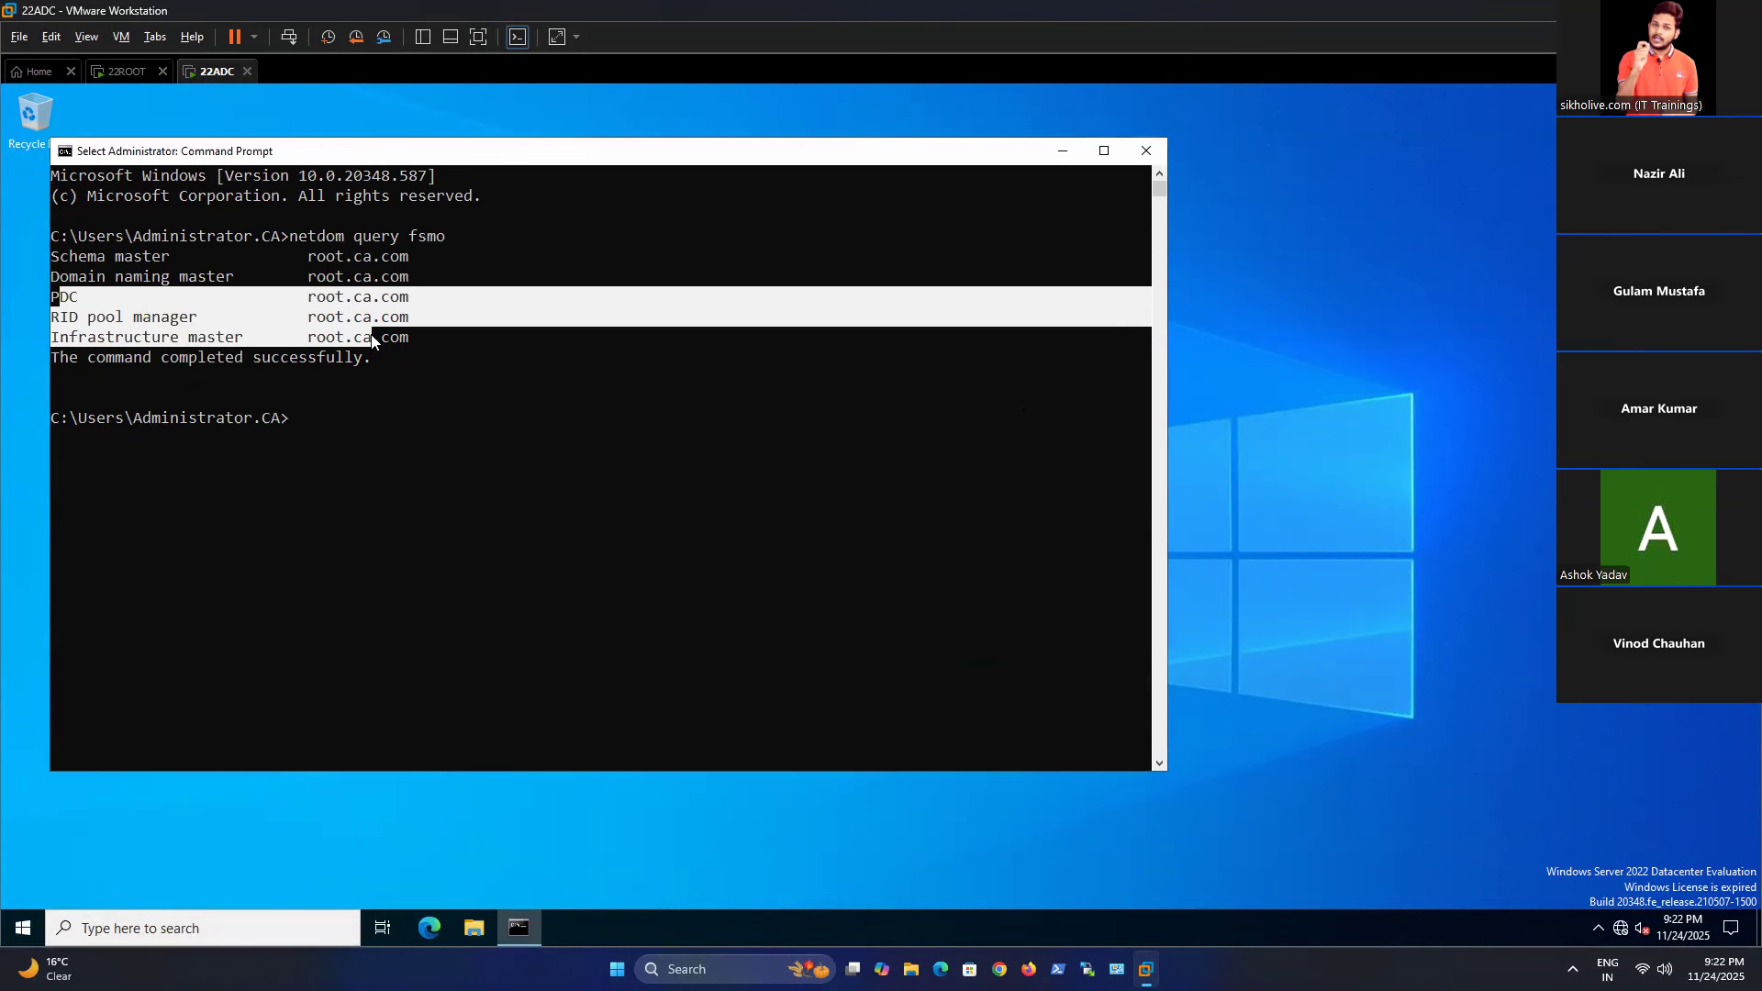
{"action": "left_click", "coordinate": [424, 420]}
Launch Active Directory Users and Computers from Server Manager and minimize Server Manager.
{"action": "left_click", "coordinate": [23, 928]}
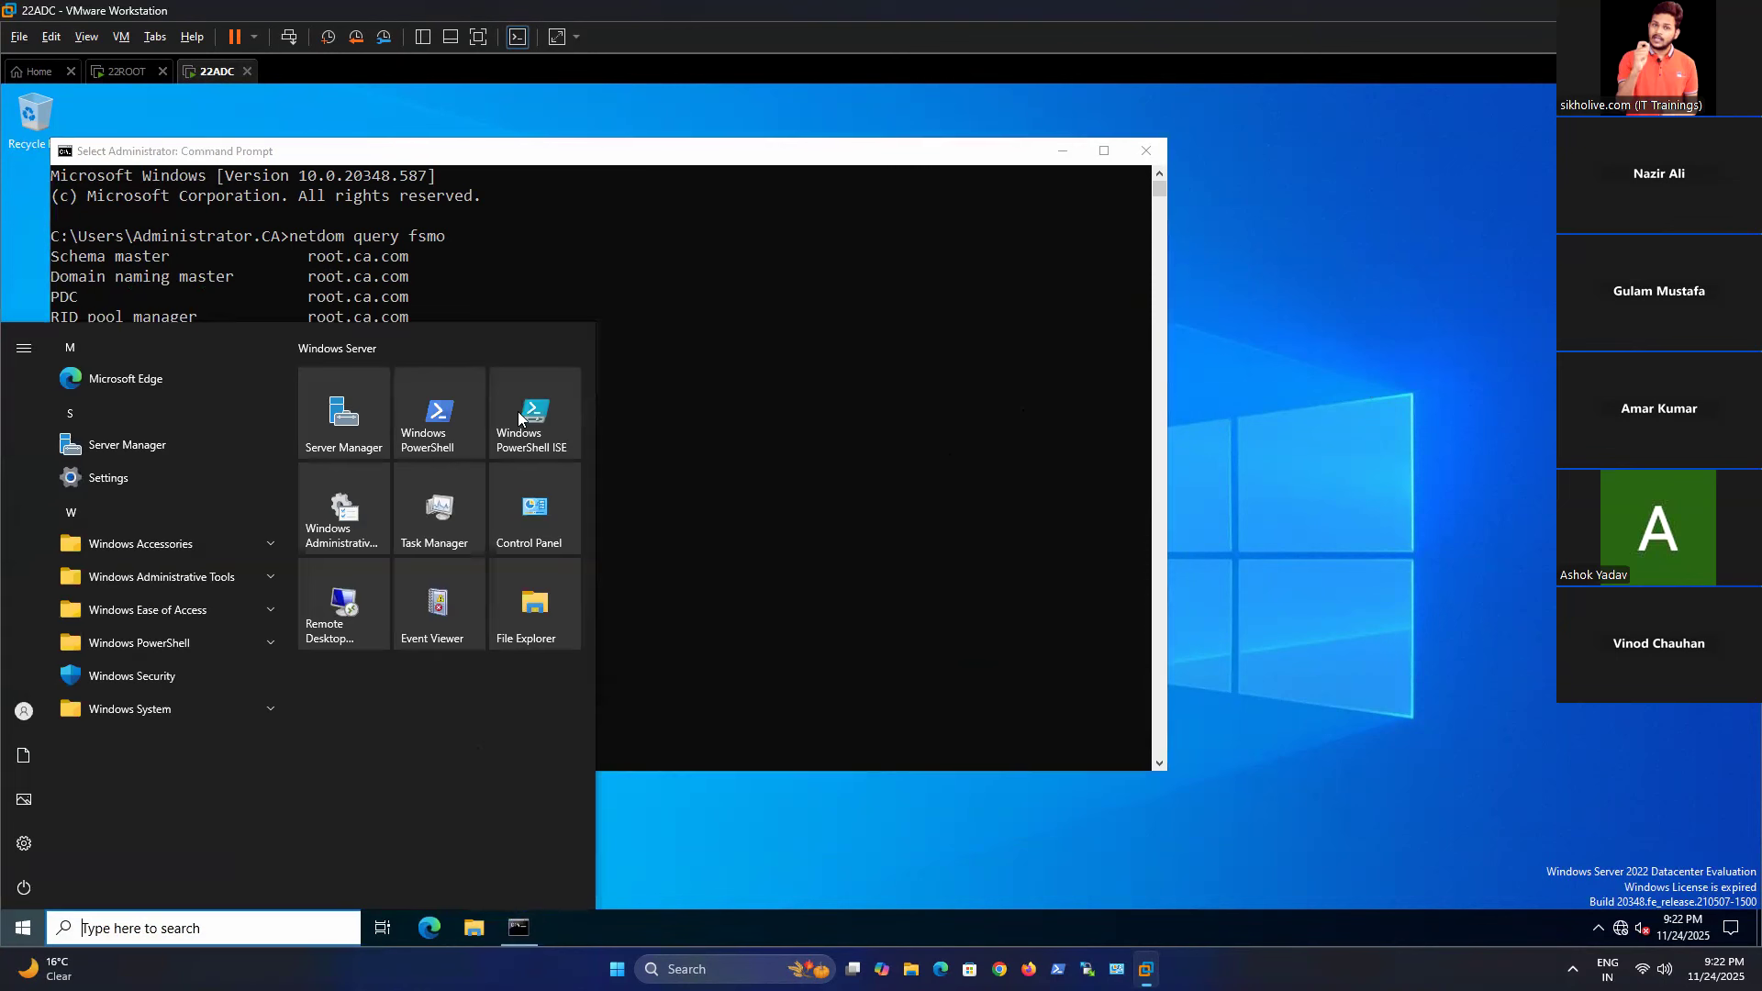
{"action": "left_click", "coordinate": [344, 415]}
{"action": "left_click", "coordinate": [1614, 133]}
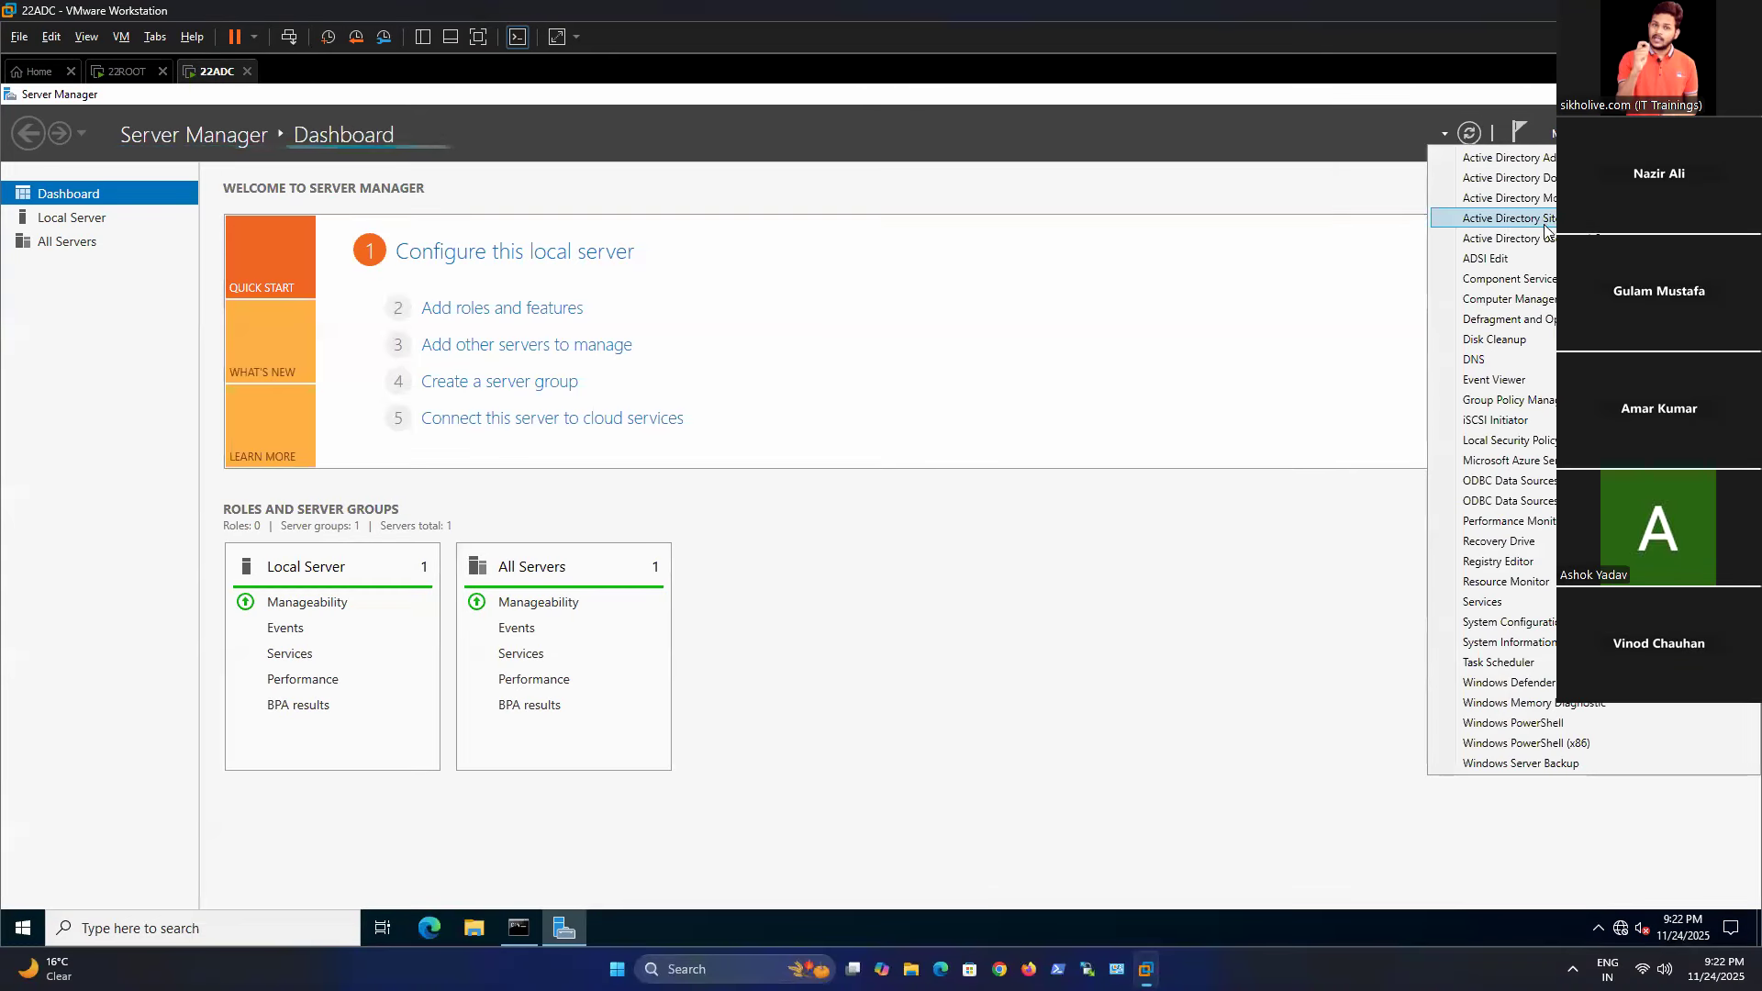
{"action": "left_click", "coordinate": [1496, 231]}
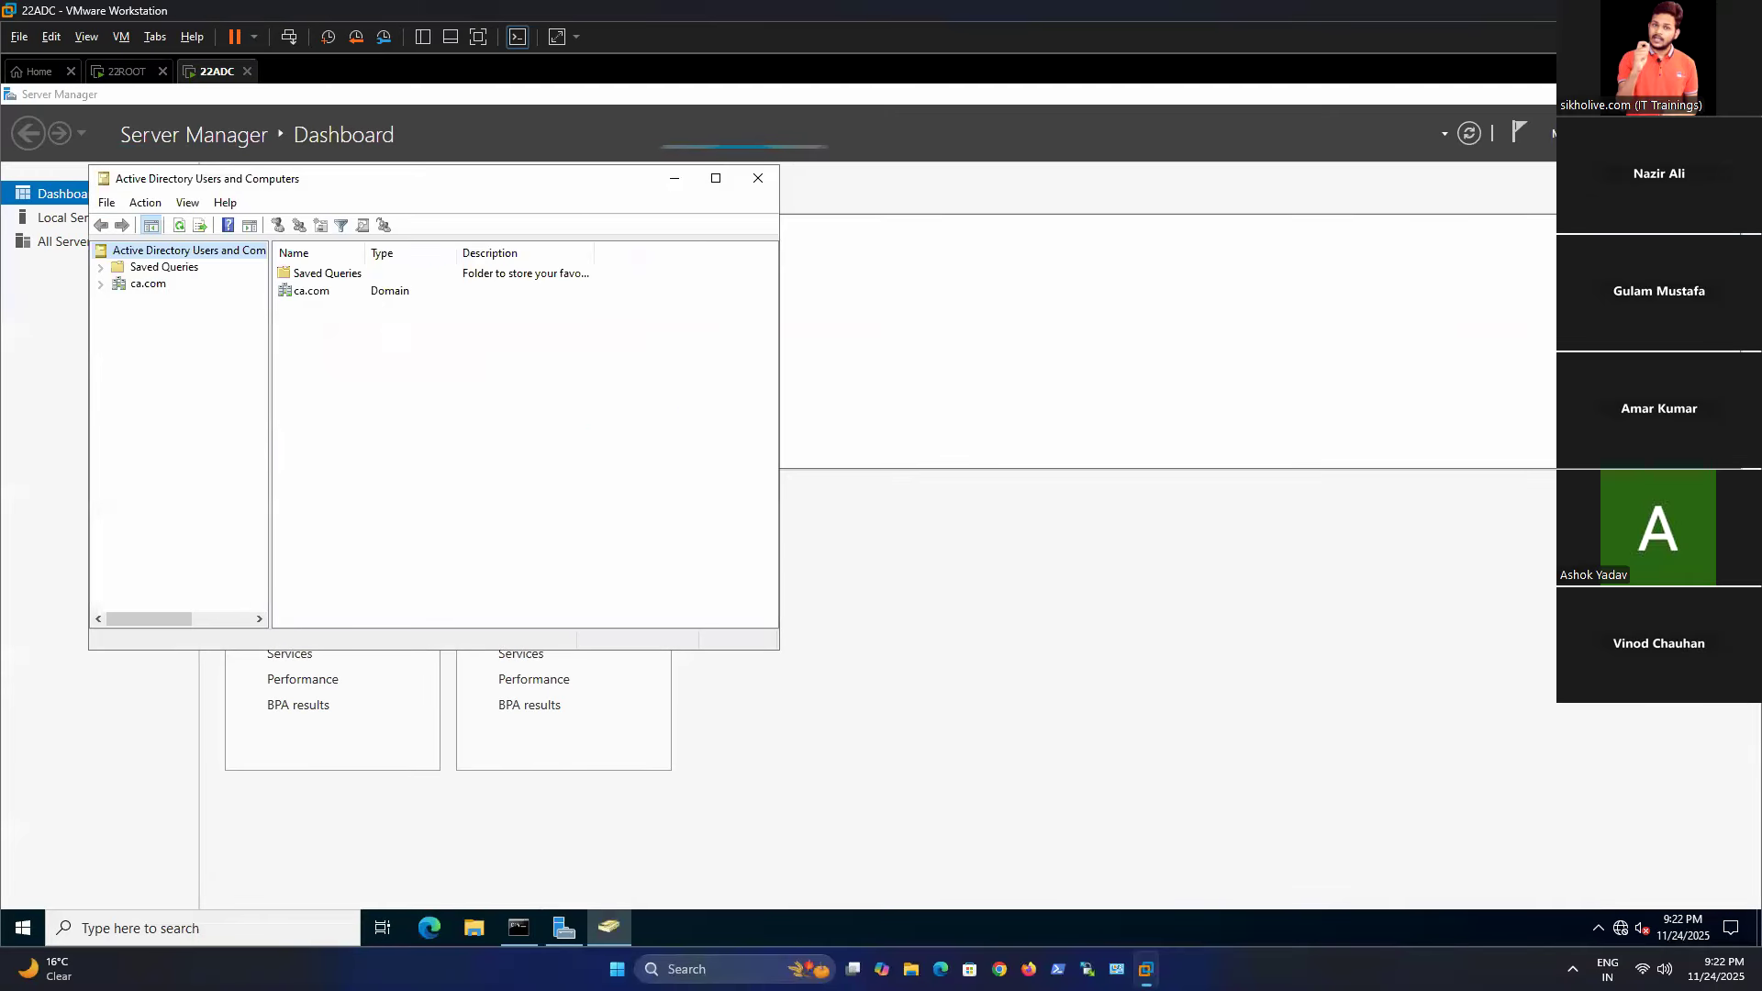
{"action": "left_click", "coordinate": [1656, 95]}
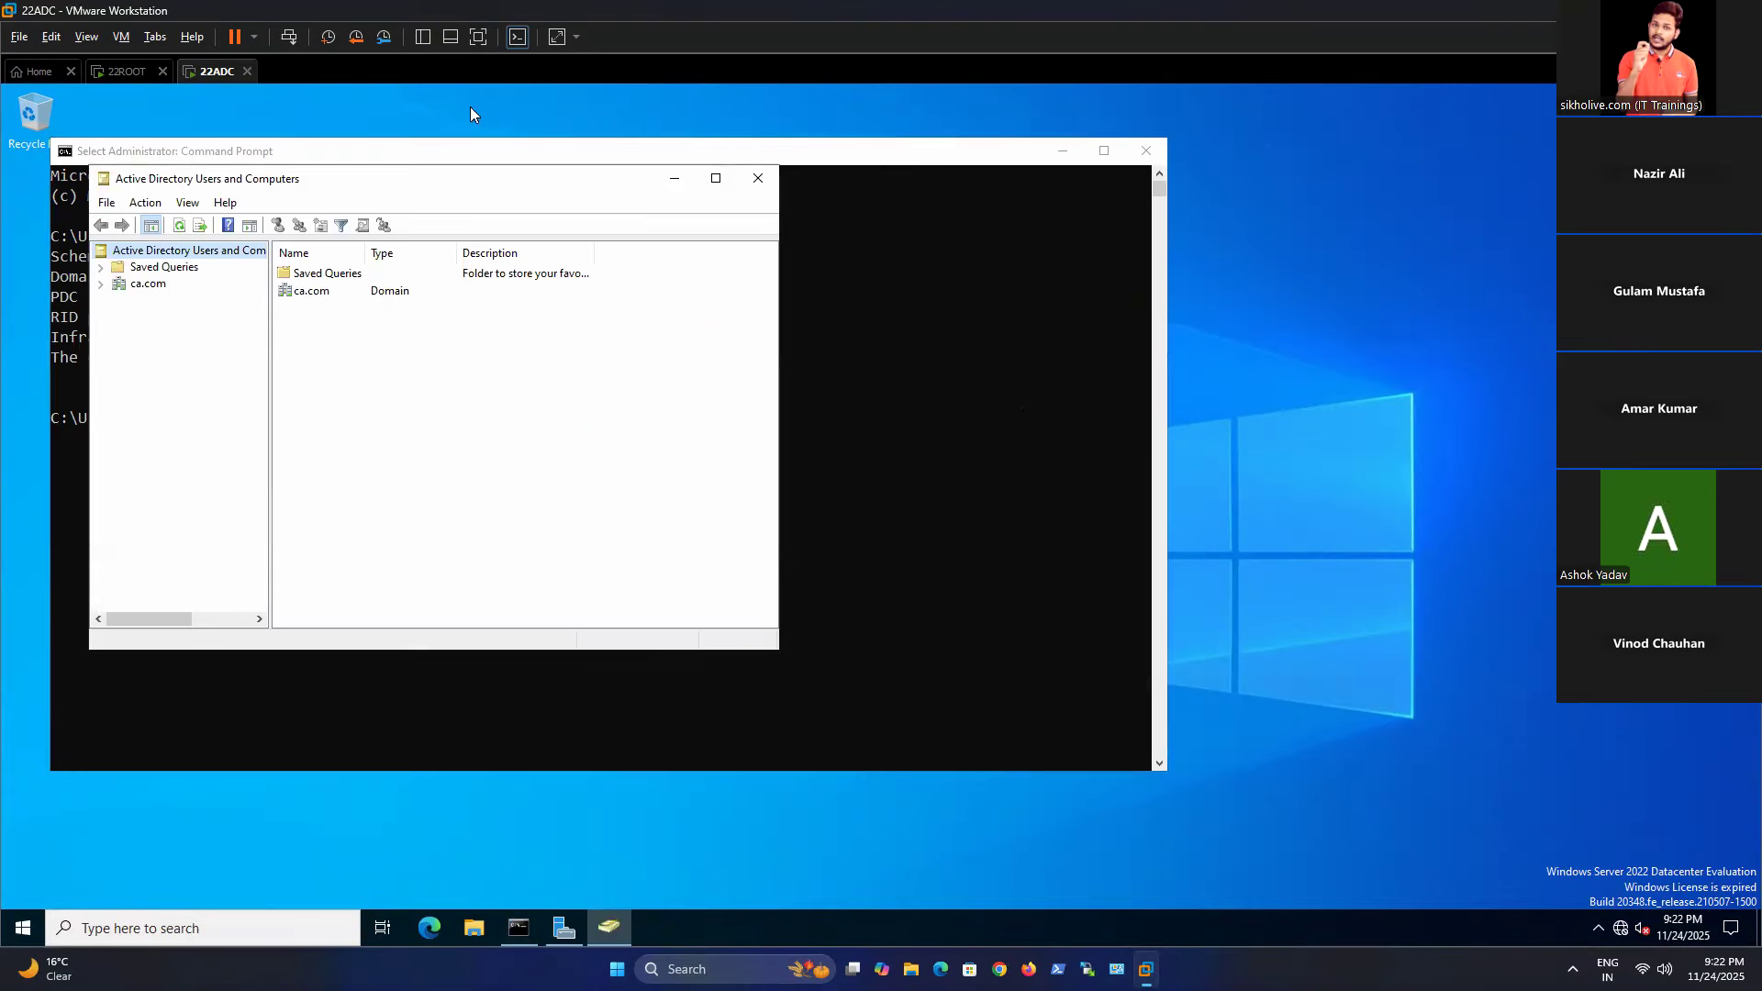
Arrange the Command Prompt and an enlarged Active Directory Users and Computers window so the role list and the console are both visible.
{"action": "left_click_drag", "start_coordinate": [390, 163], "coordinate": [867, 166]}
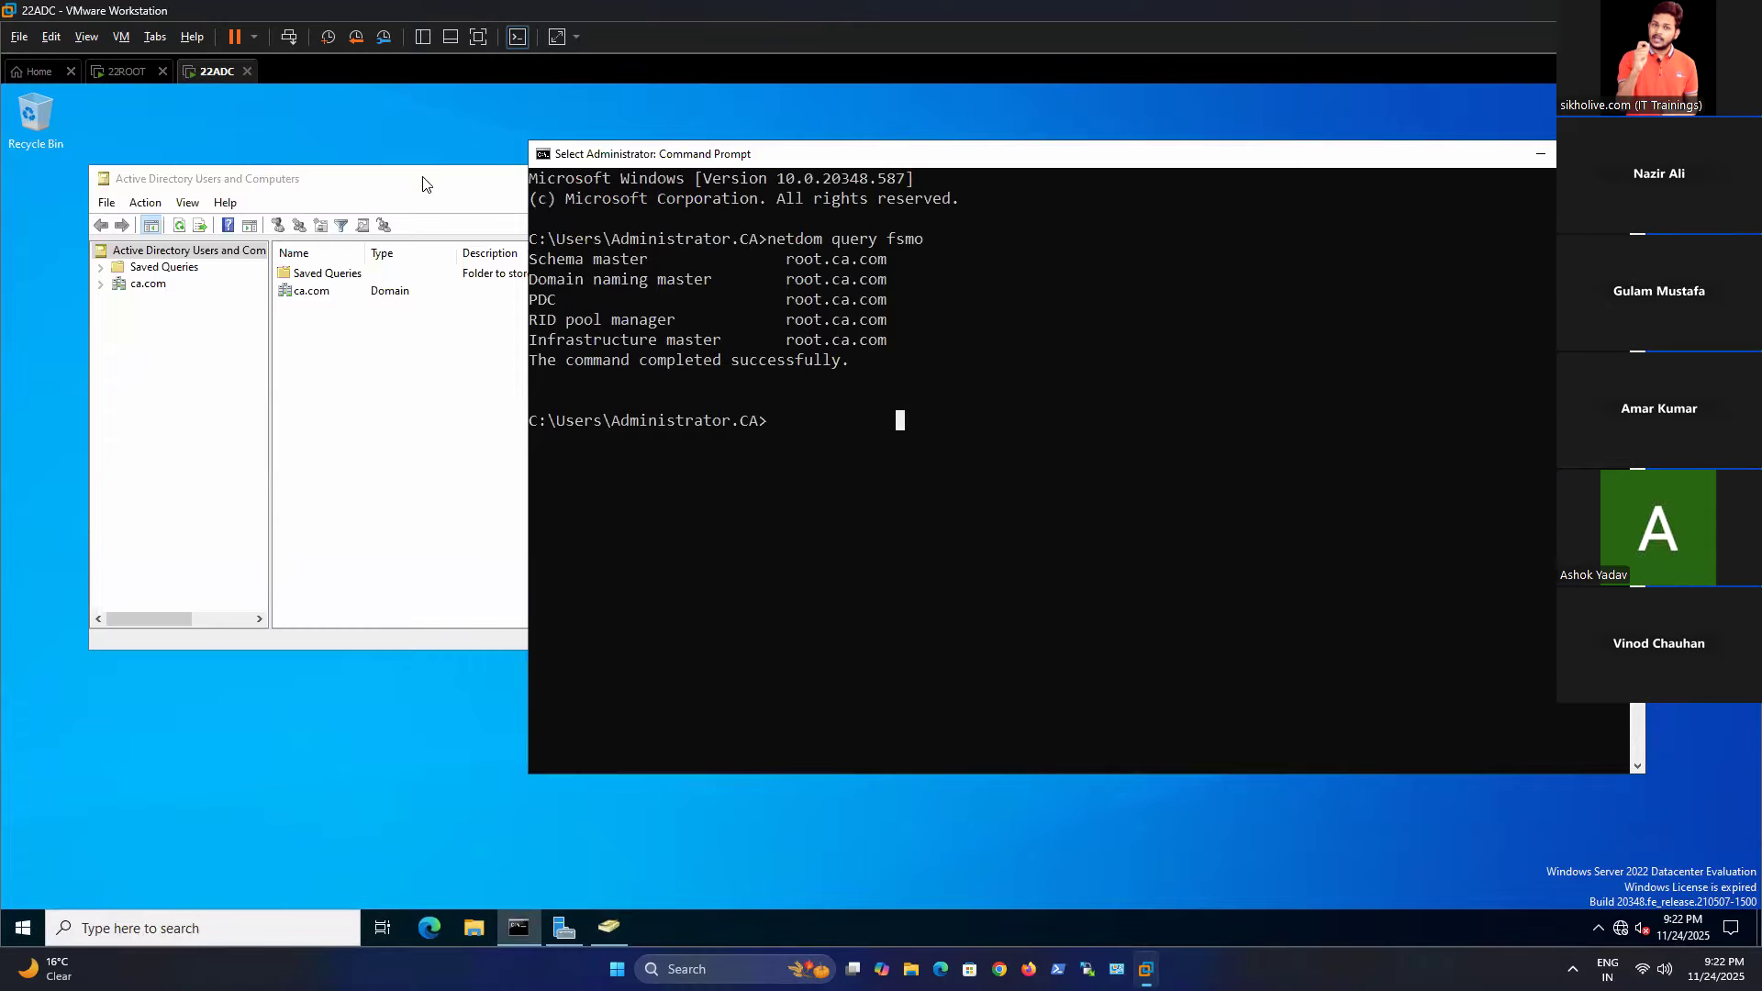
{"action": "left_click", "coordinate": [649, 232]}
{"action": "left_click_drag", "start_coordinate": [649, 232], "coordinate": [734, 303]}
{"action": "left_click_drag", "start_coordinate": [929, 163], "coordinate": [389, 204]}
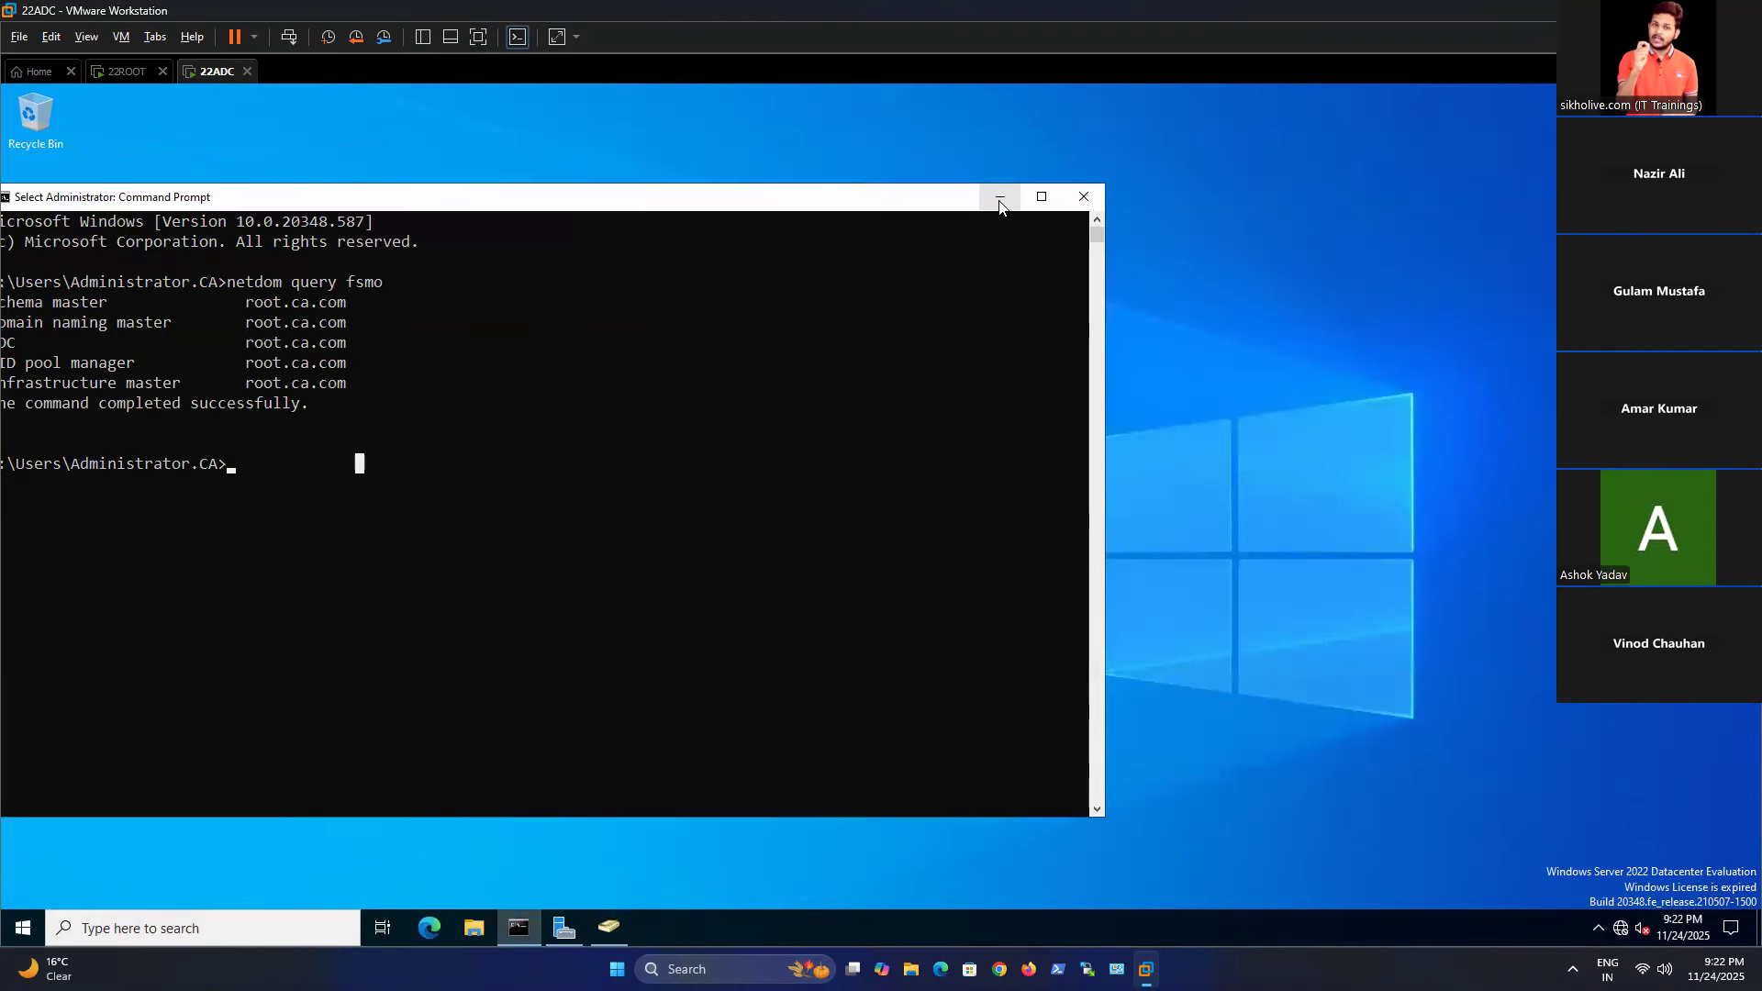
{"action": "left_click", "coordinate": [608, 928]}
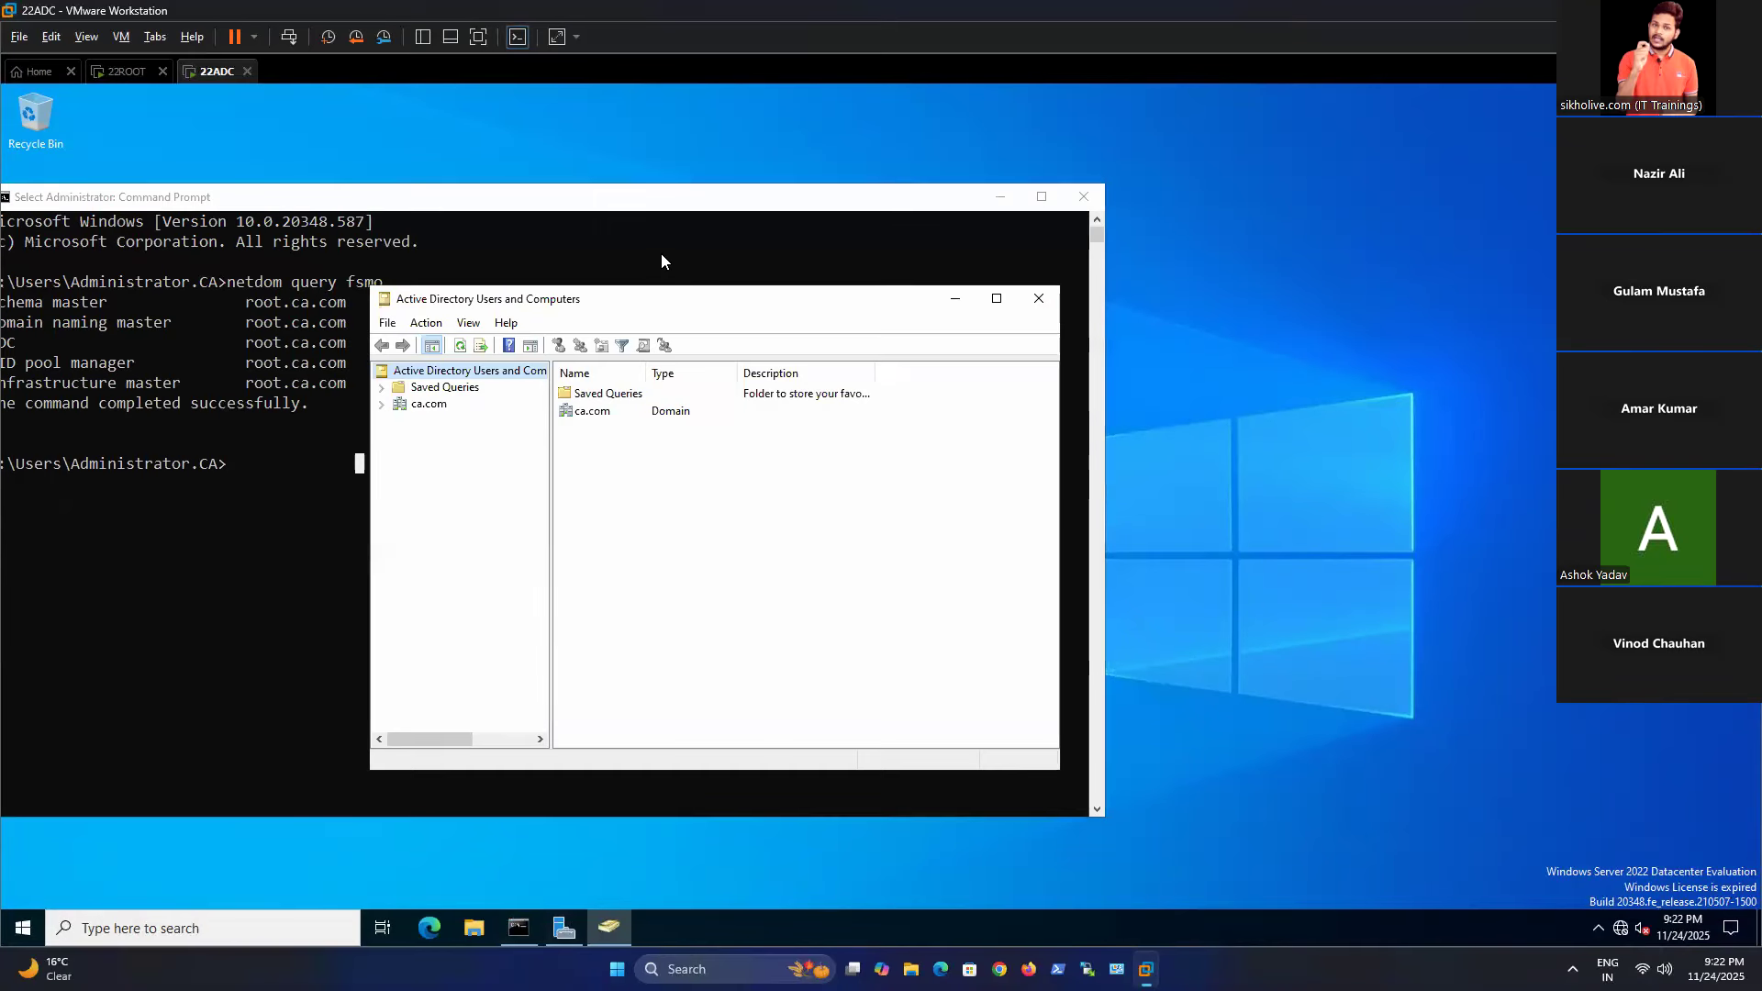
{"action": "left_click_drag", "start_coordinate": [672, 306], "coordinate": [1230, 197]}
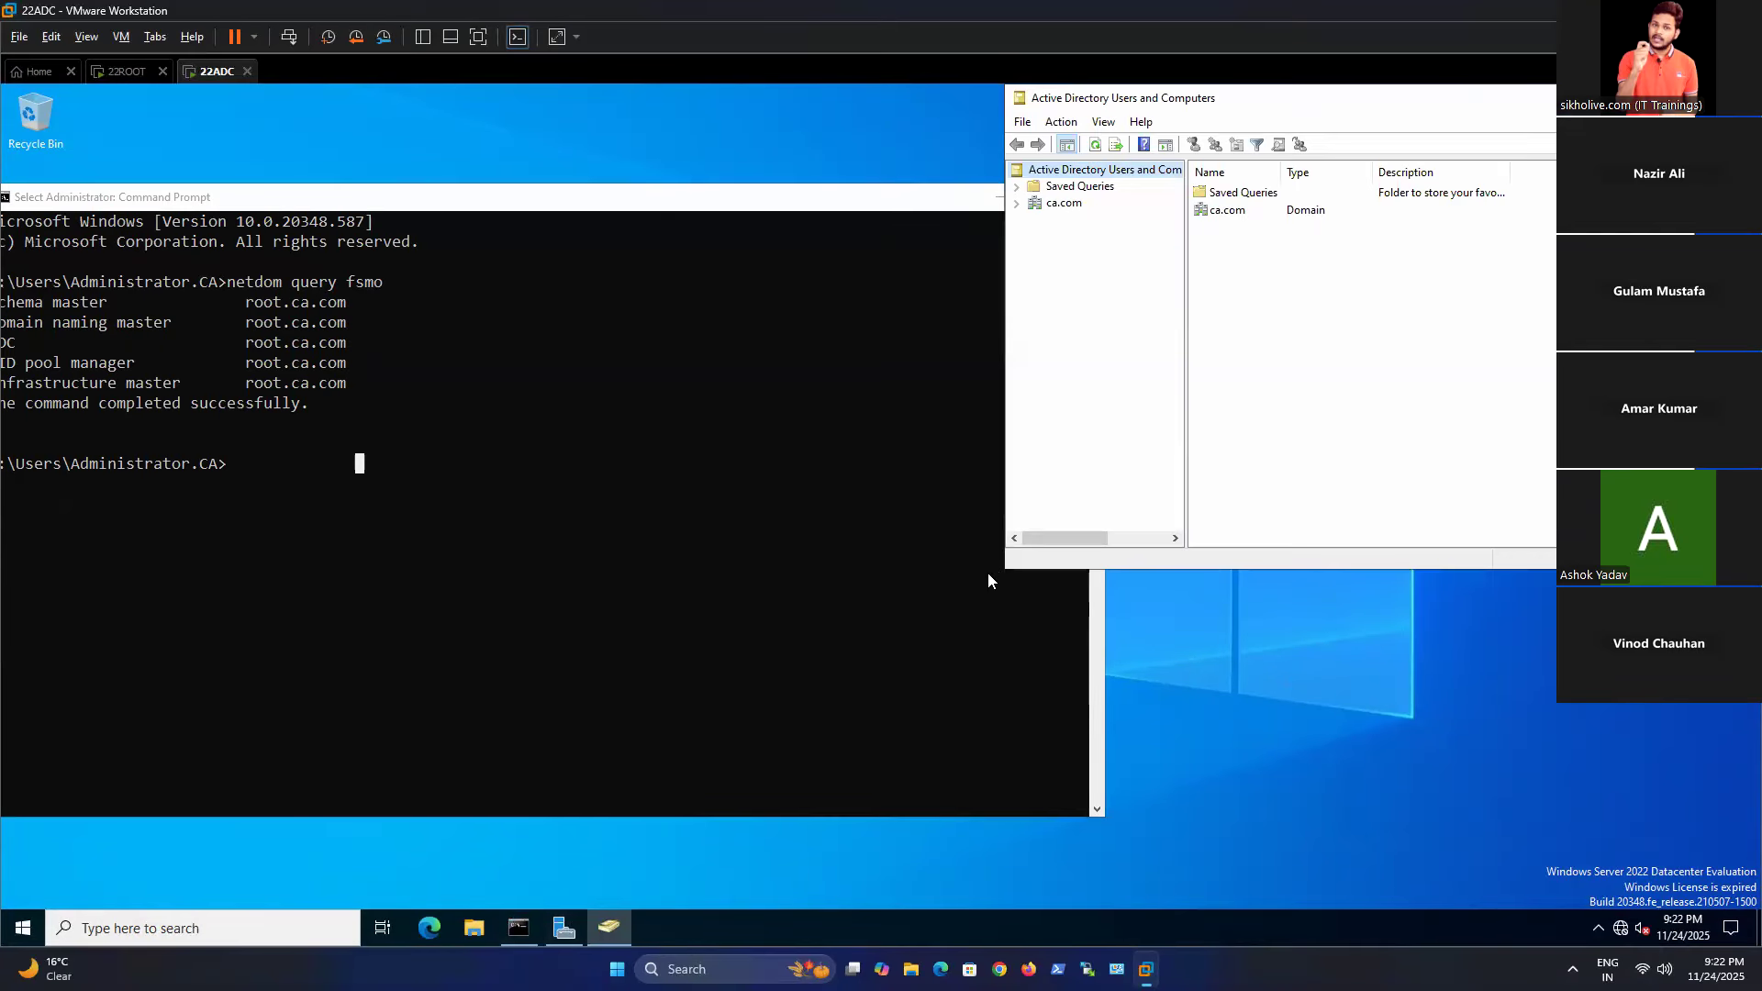
{"action": "left_click_drag", "start_coordinate": [1005, 571], "coordinate": [816, 761]}
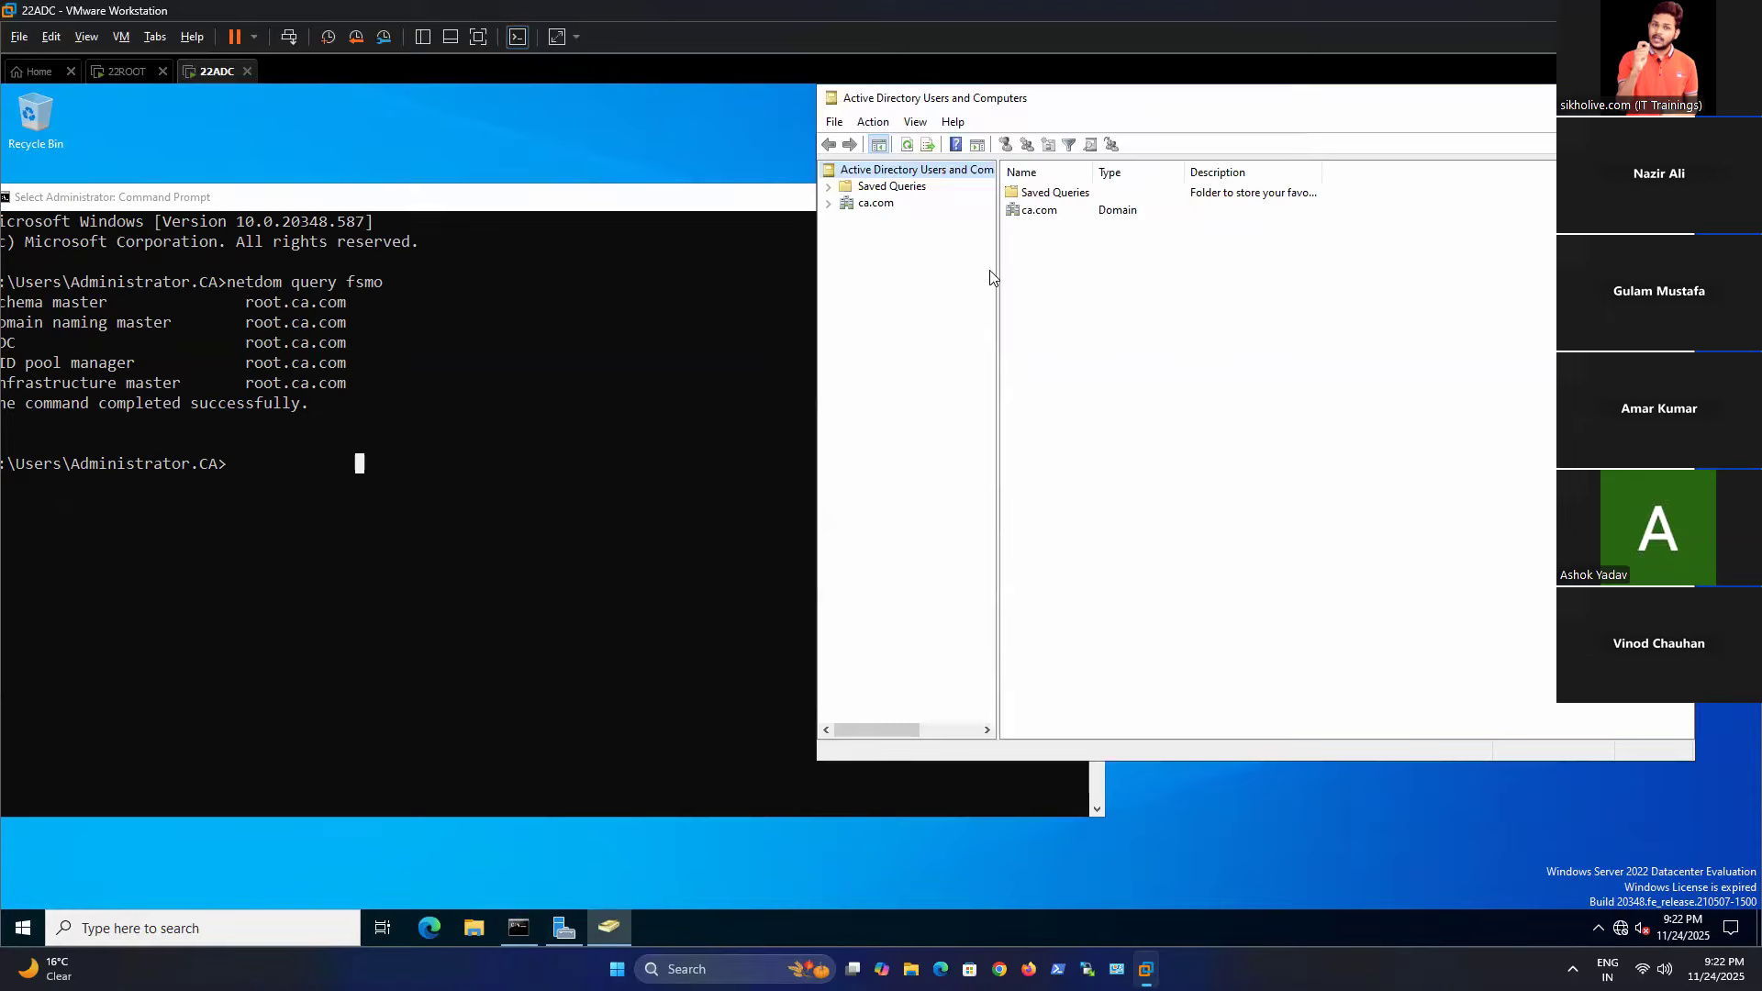
Open the Operations Masters settings for ca.com, reposition the dialog, and inspect the current RID master and the transfer target.
{"action": "left_click", "coordinate": [873, 207]}
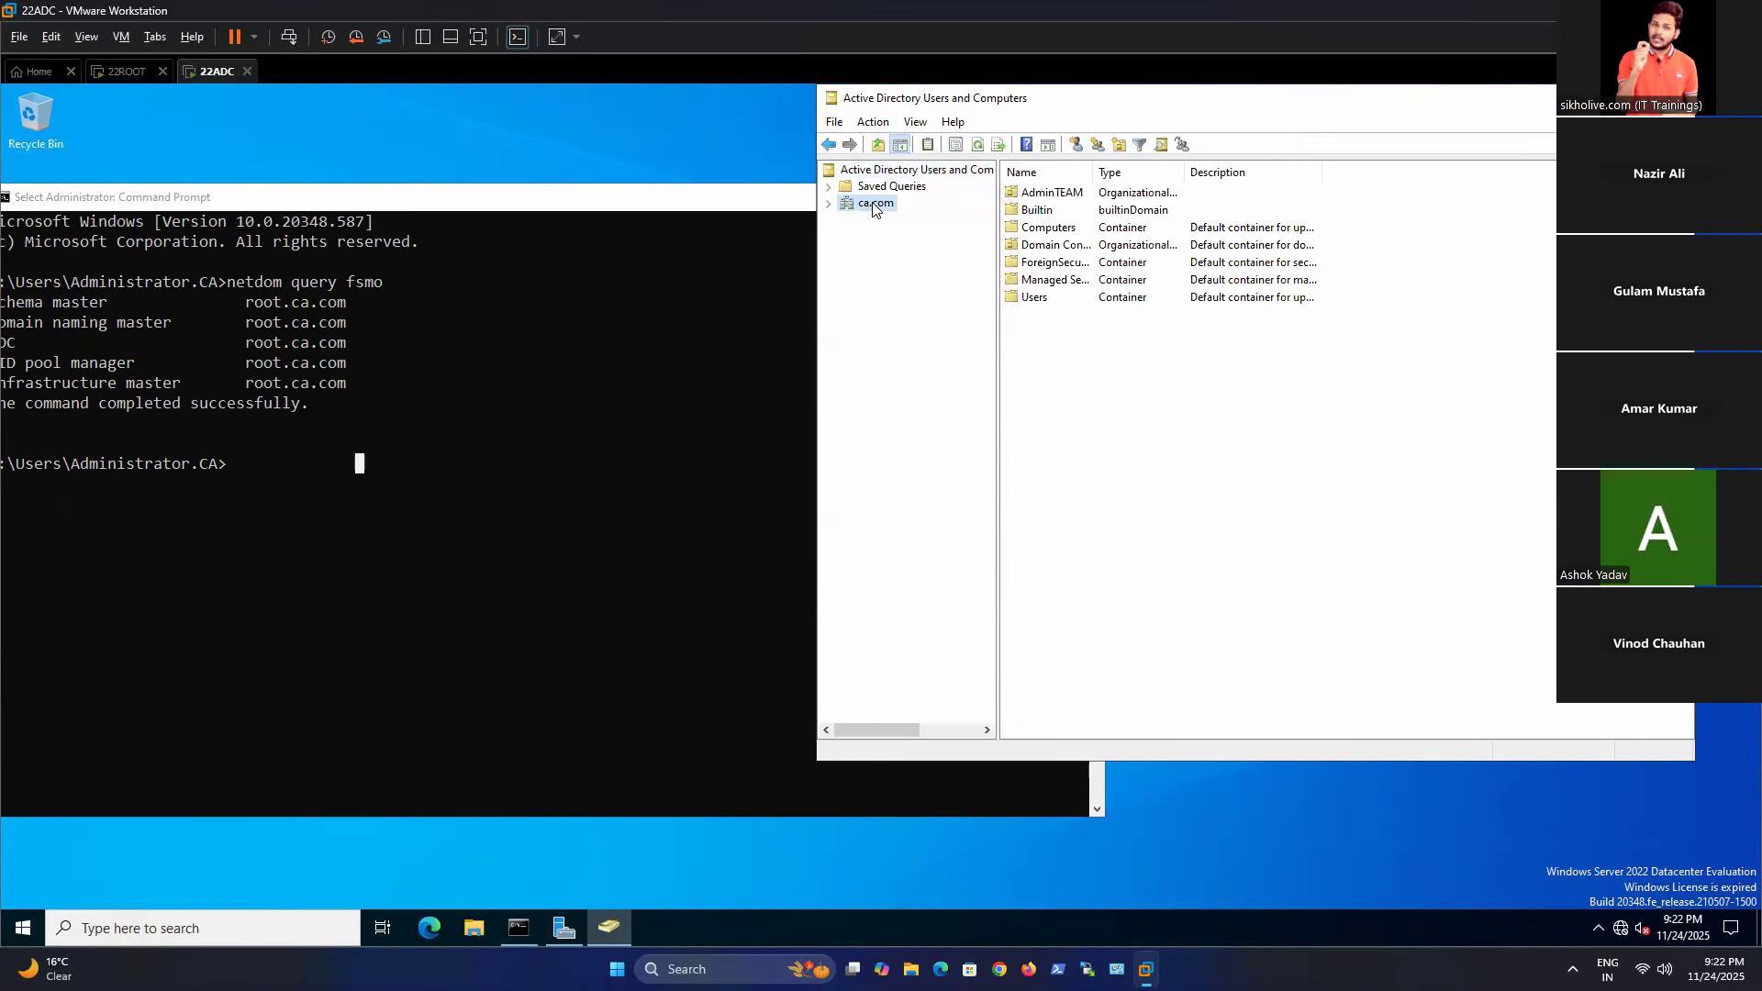
{"action": "right_click", "coordinate": [873, 210]}
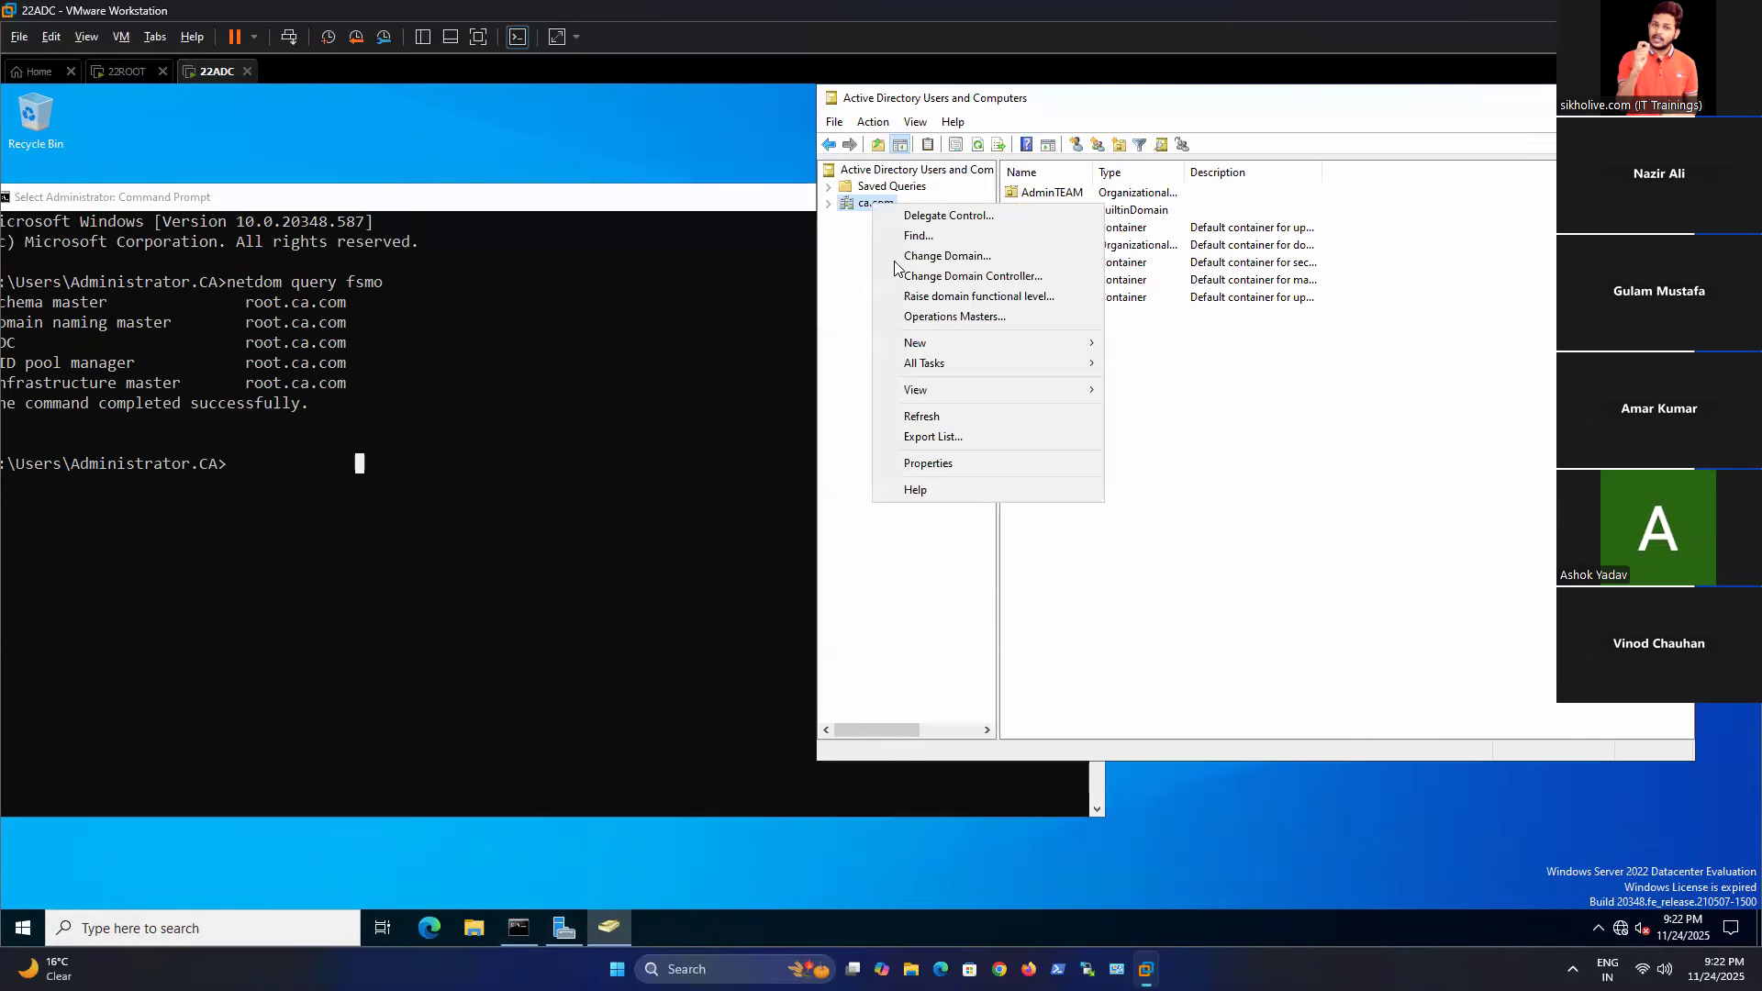
{"action": "left_click", "coordinate": [963, 318]}
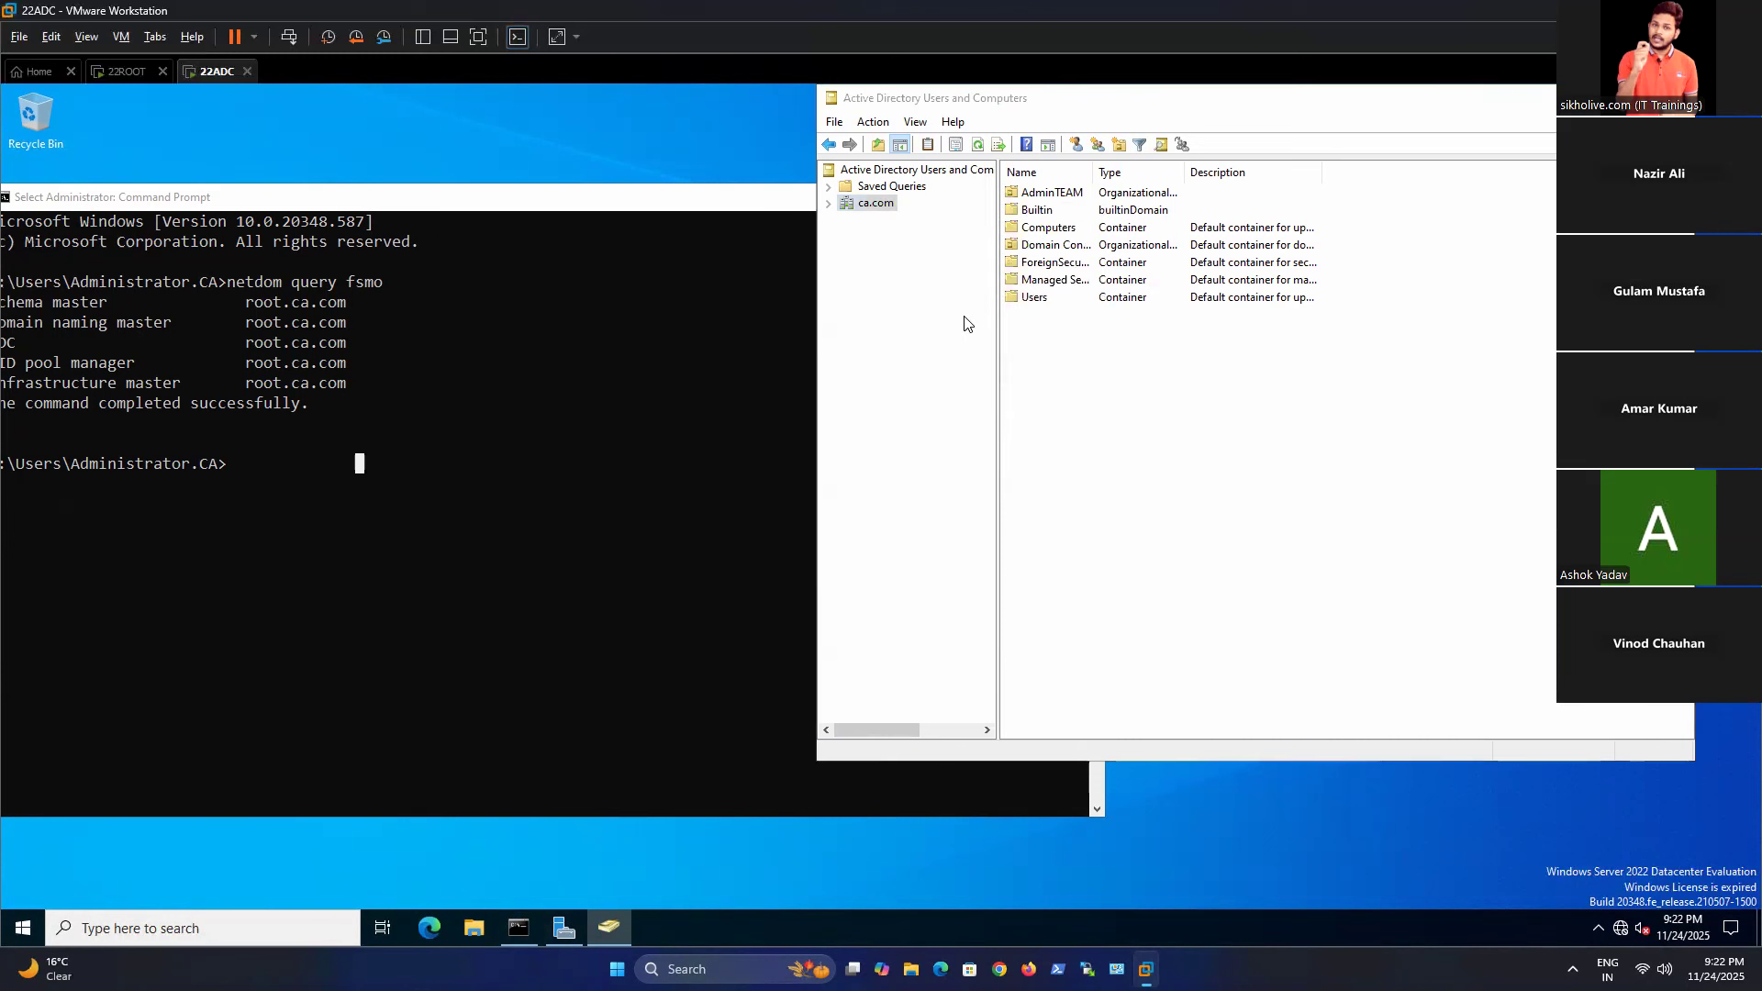
{"action": "left_click_drag", "start_coordinate": [1163, 236], "coordinate": [805, 299]}
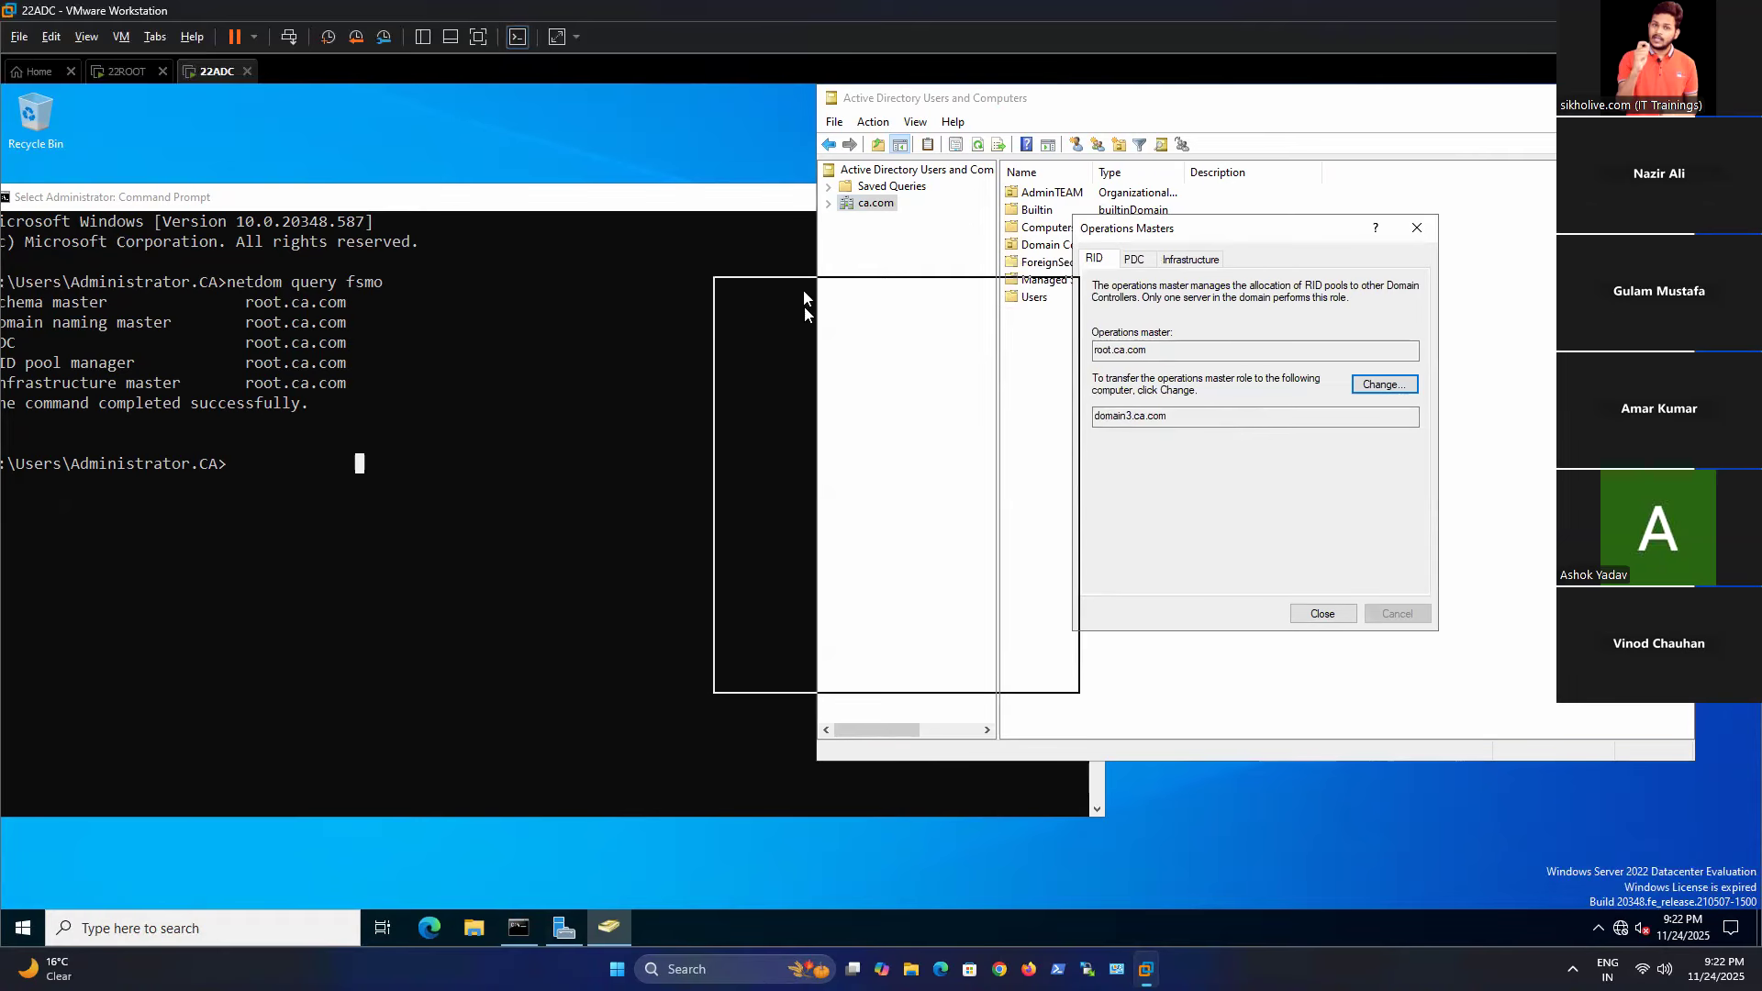
{"action": "left_click", "coordinate": [773, 322]}
{"action": "left_click", "coordinate": [735, 322]}
{"action": "left_click_drag", "start_coordinate": [811, 415], "coordinate": [713, 433]}
{"action": "left_click", "coordinate": [812, 414]}
{"action": "left_click_drag", "start_coordinate": [795, 415], "coordinate": [713, 413]}
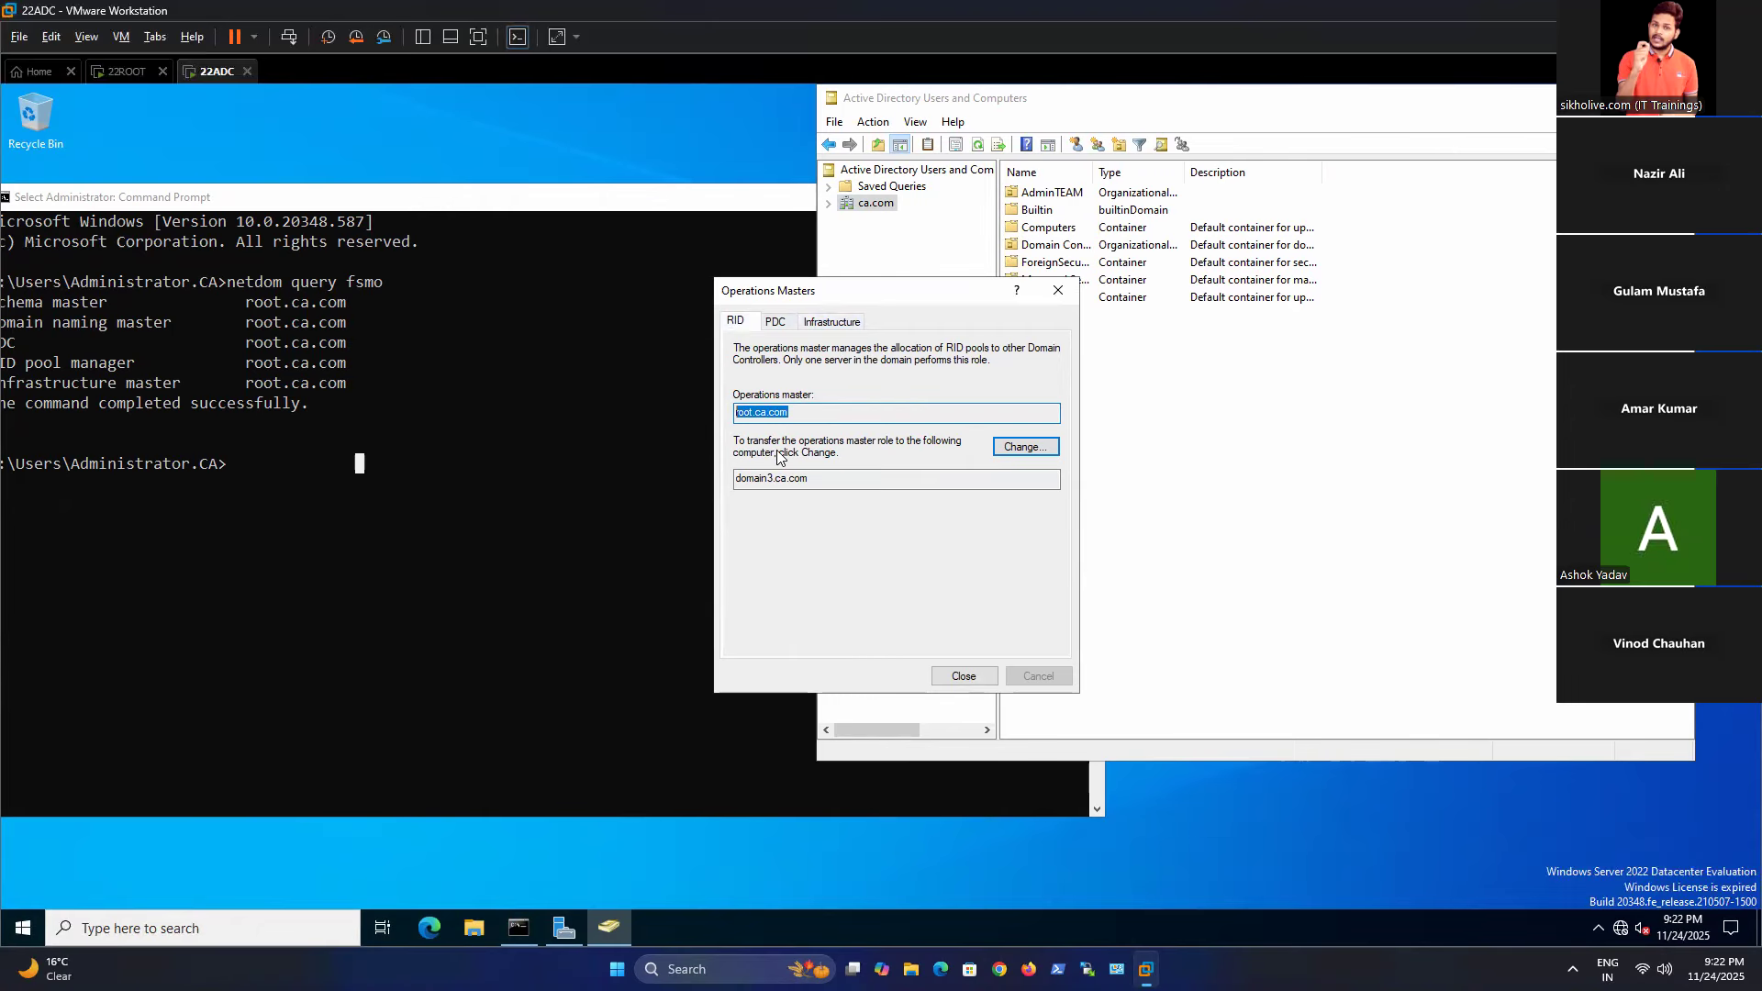
{"action": "left_click_drag", "start_coordinate": [795, 478], "coordinate": [722, 482]}
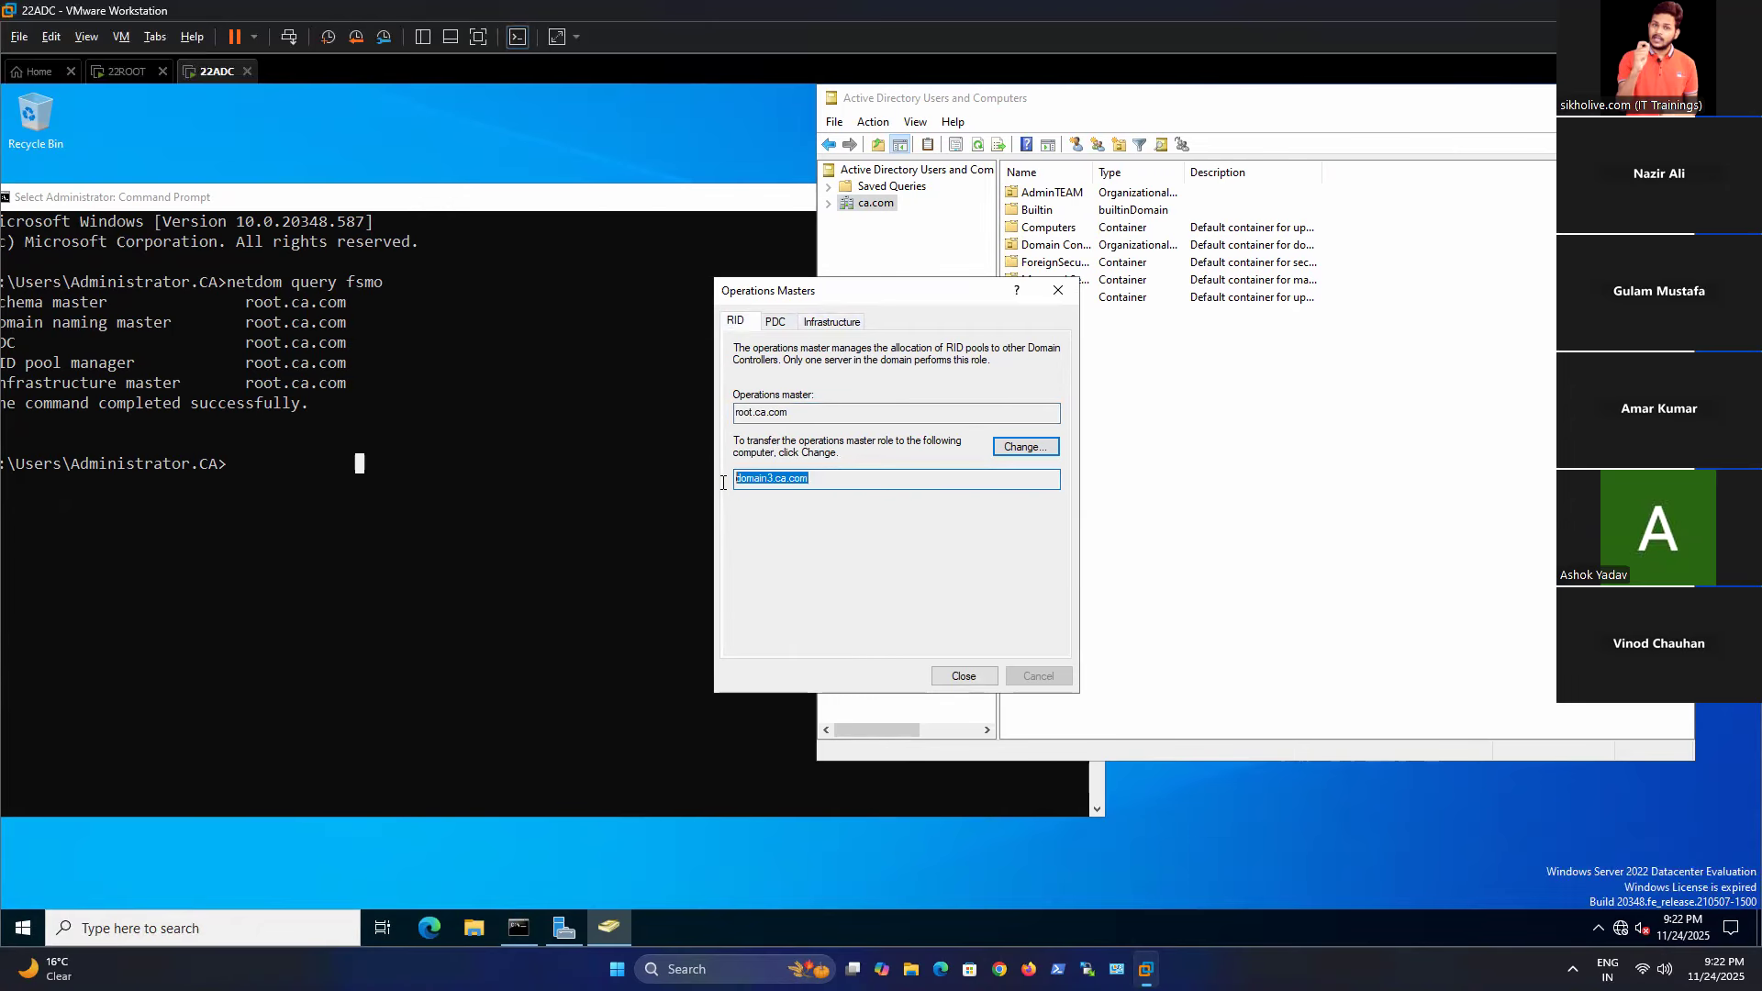
Check this server's full computer name in its system properties from Server Manager, then return to the Operations Masters dialog.
{"action": "left_click", "coordinate": [563, 928]}
{"action": "left_click", "coordinate": [81, 220]}
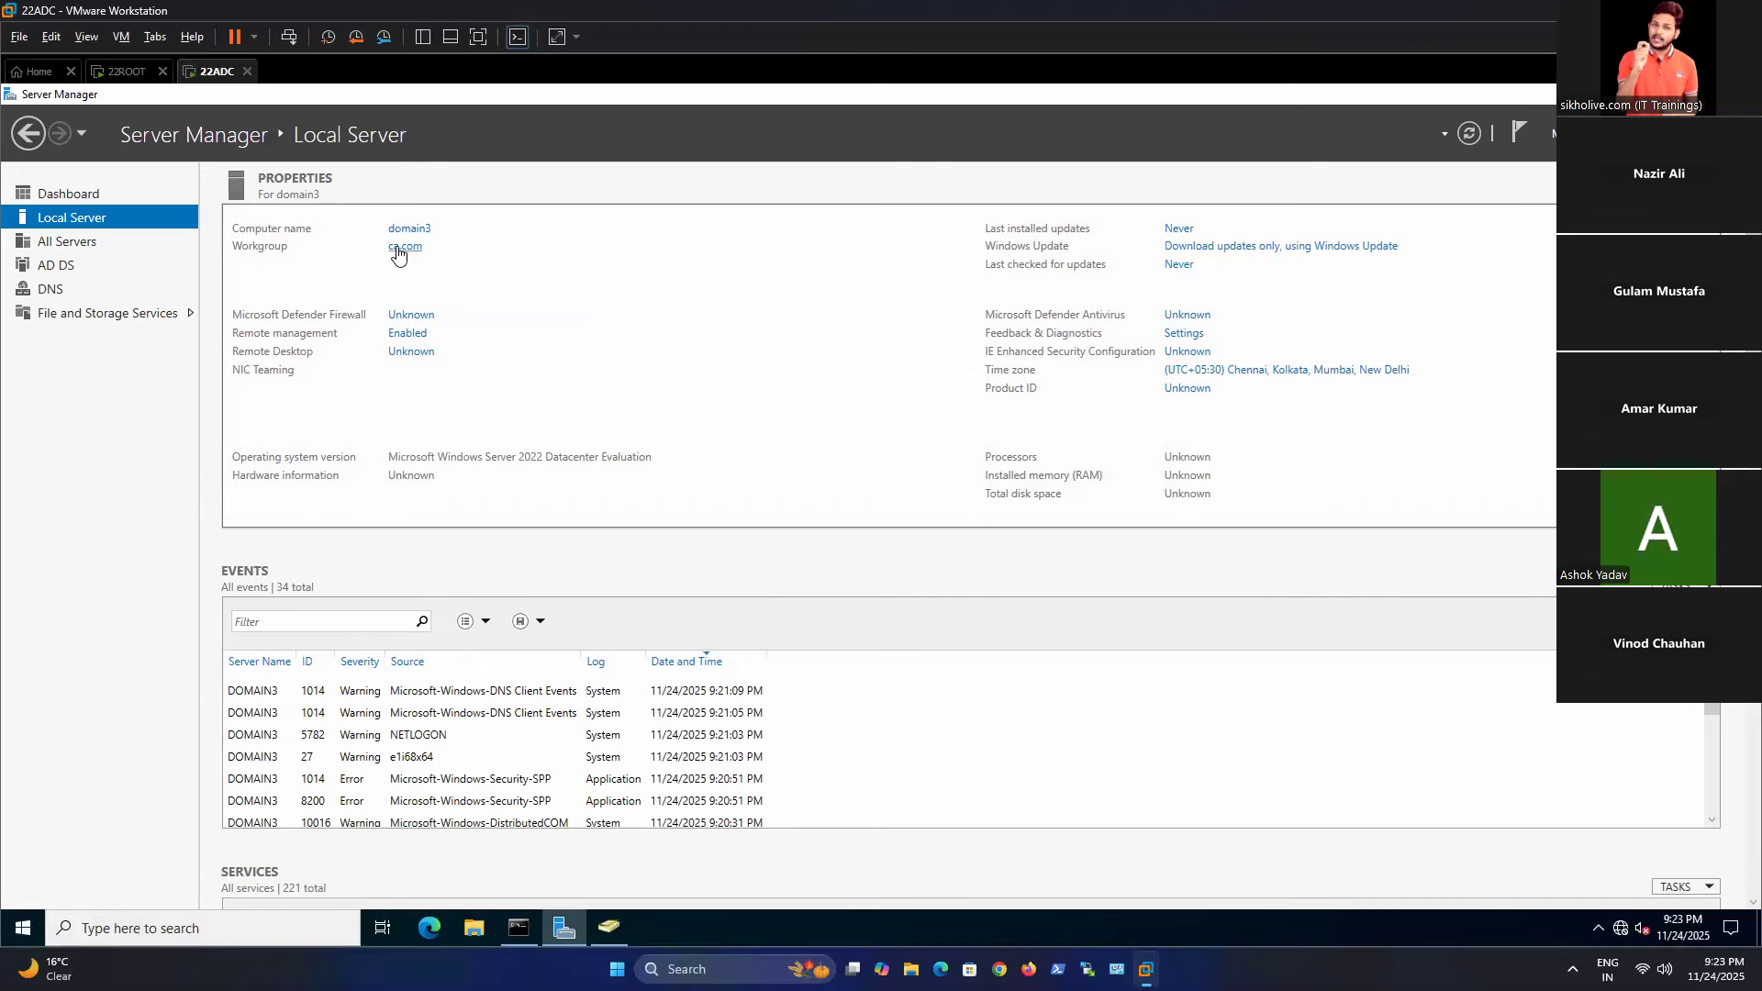
{"action": "left_click", "coordinate": [404, 248]}
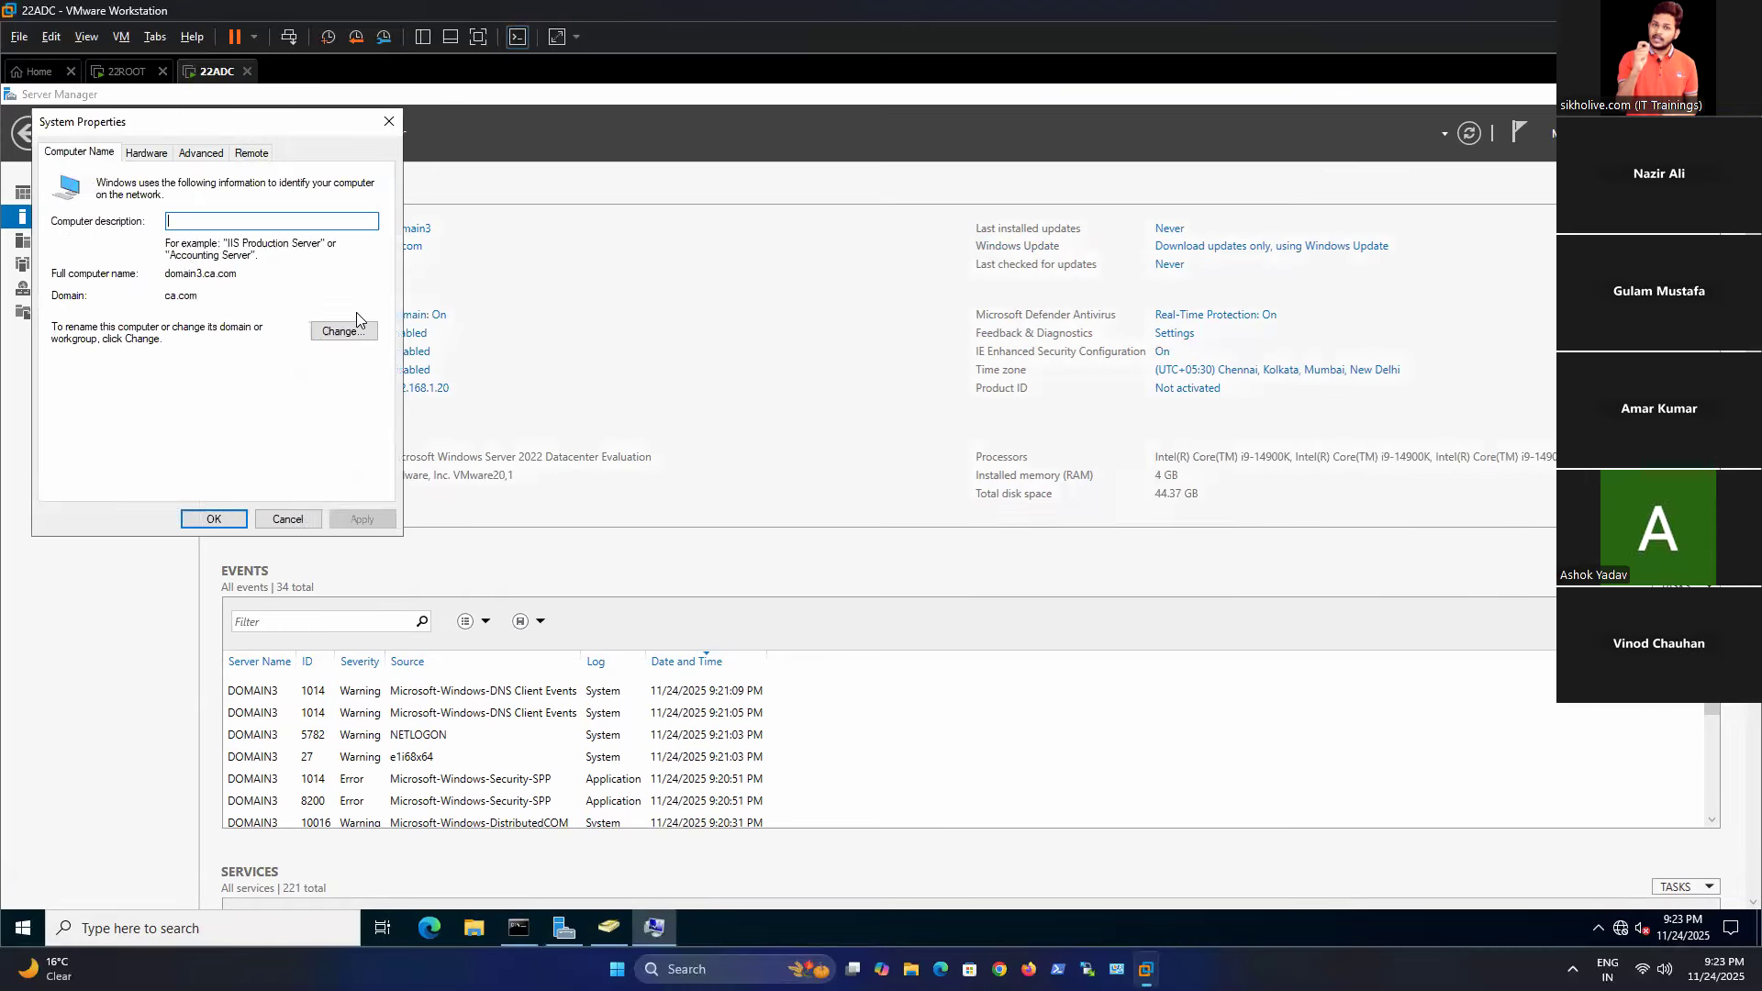
{"action": "left_click_drag", "start_coordinate": [168, 275], "coordinate": [253, 287]}
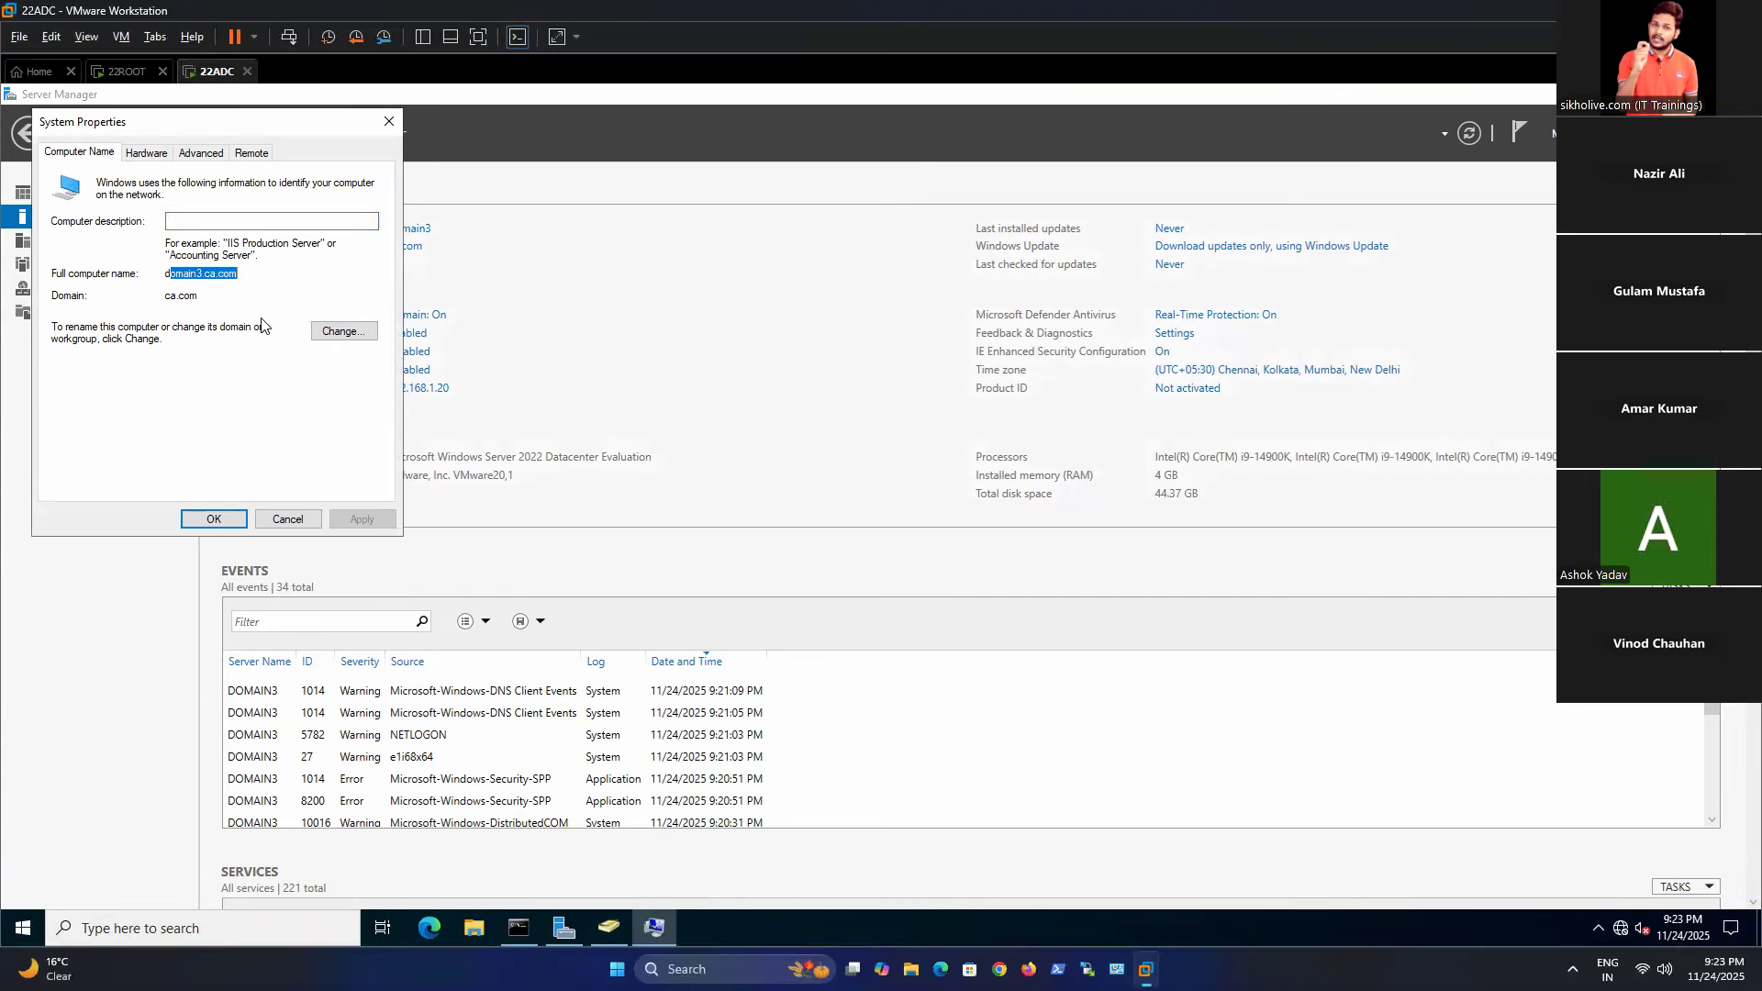
{"action": "left_click", "coordinate": [390, 121]}
{"action": "left_click", "coordinate": [563, 928]}
{"action": "left_click", "coordinate": [564, 929]}
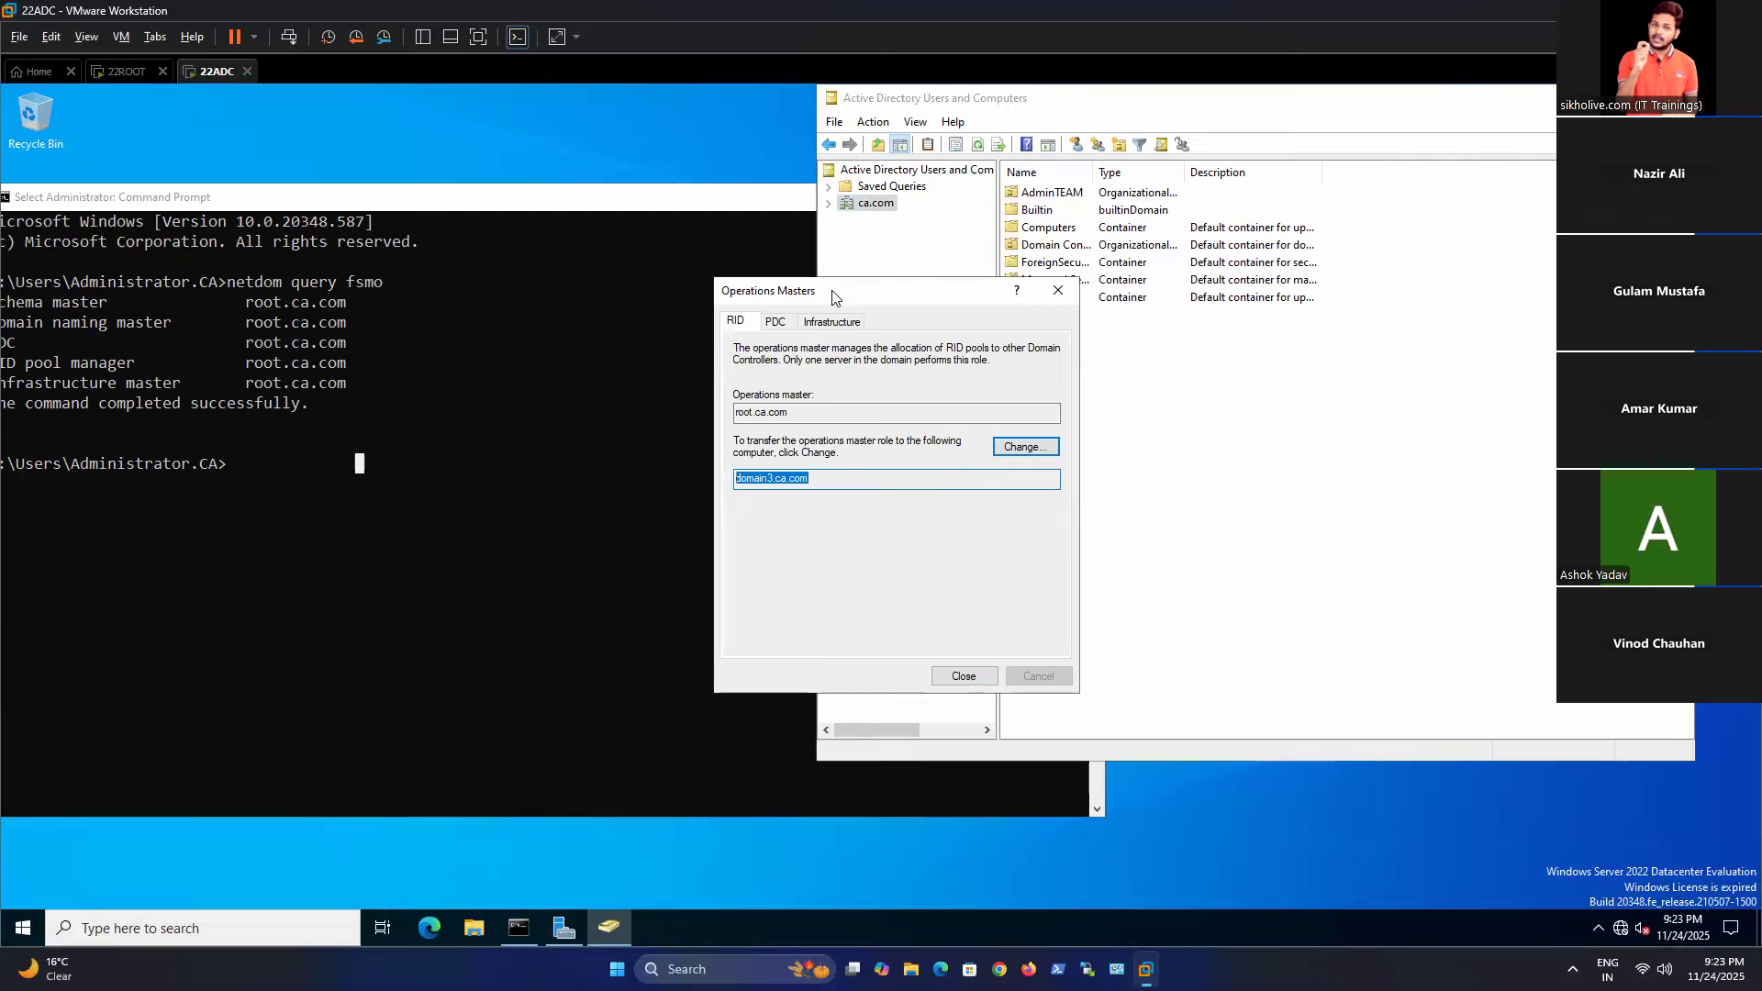
Transfer the RID operations master role to domain3.ca.com and acknowledge the transfer.
{"action": "left_click", "coordinate": [1025, 447]}
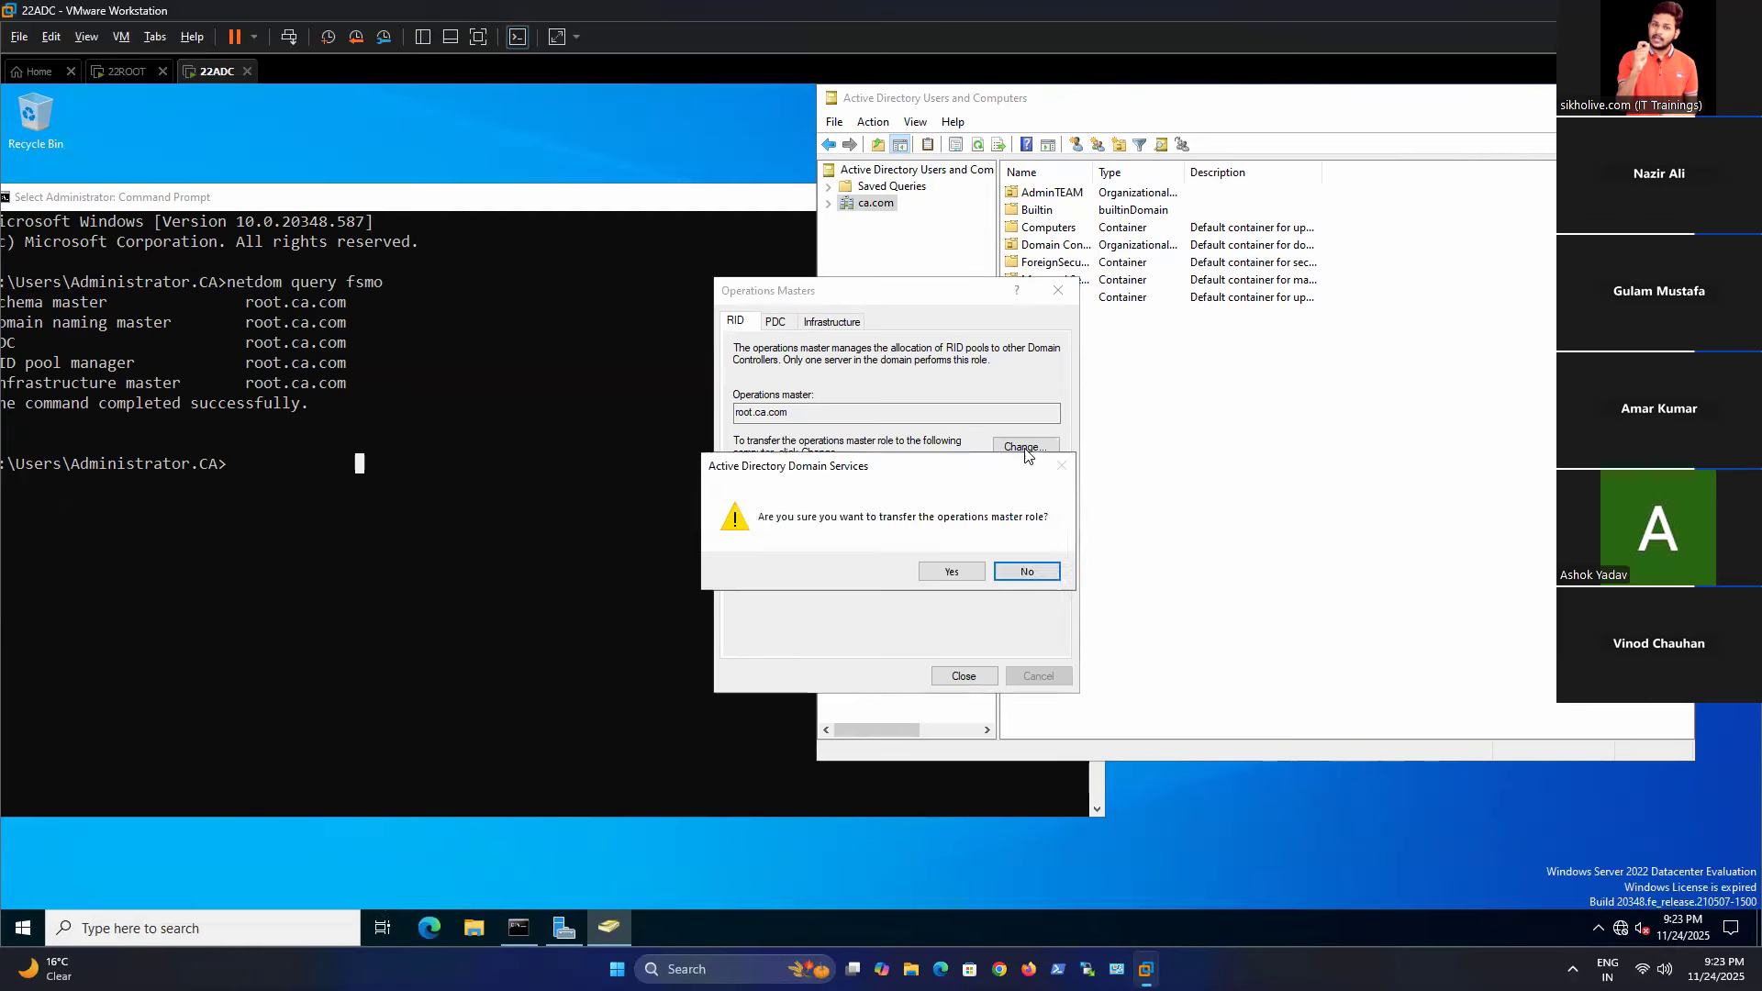
{"action": "left_click", "coordinate": [949, 571]}
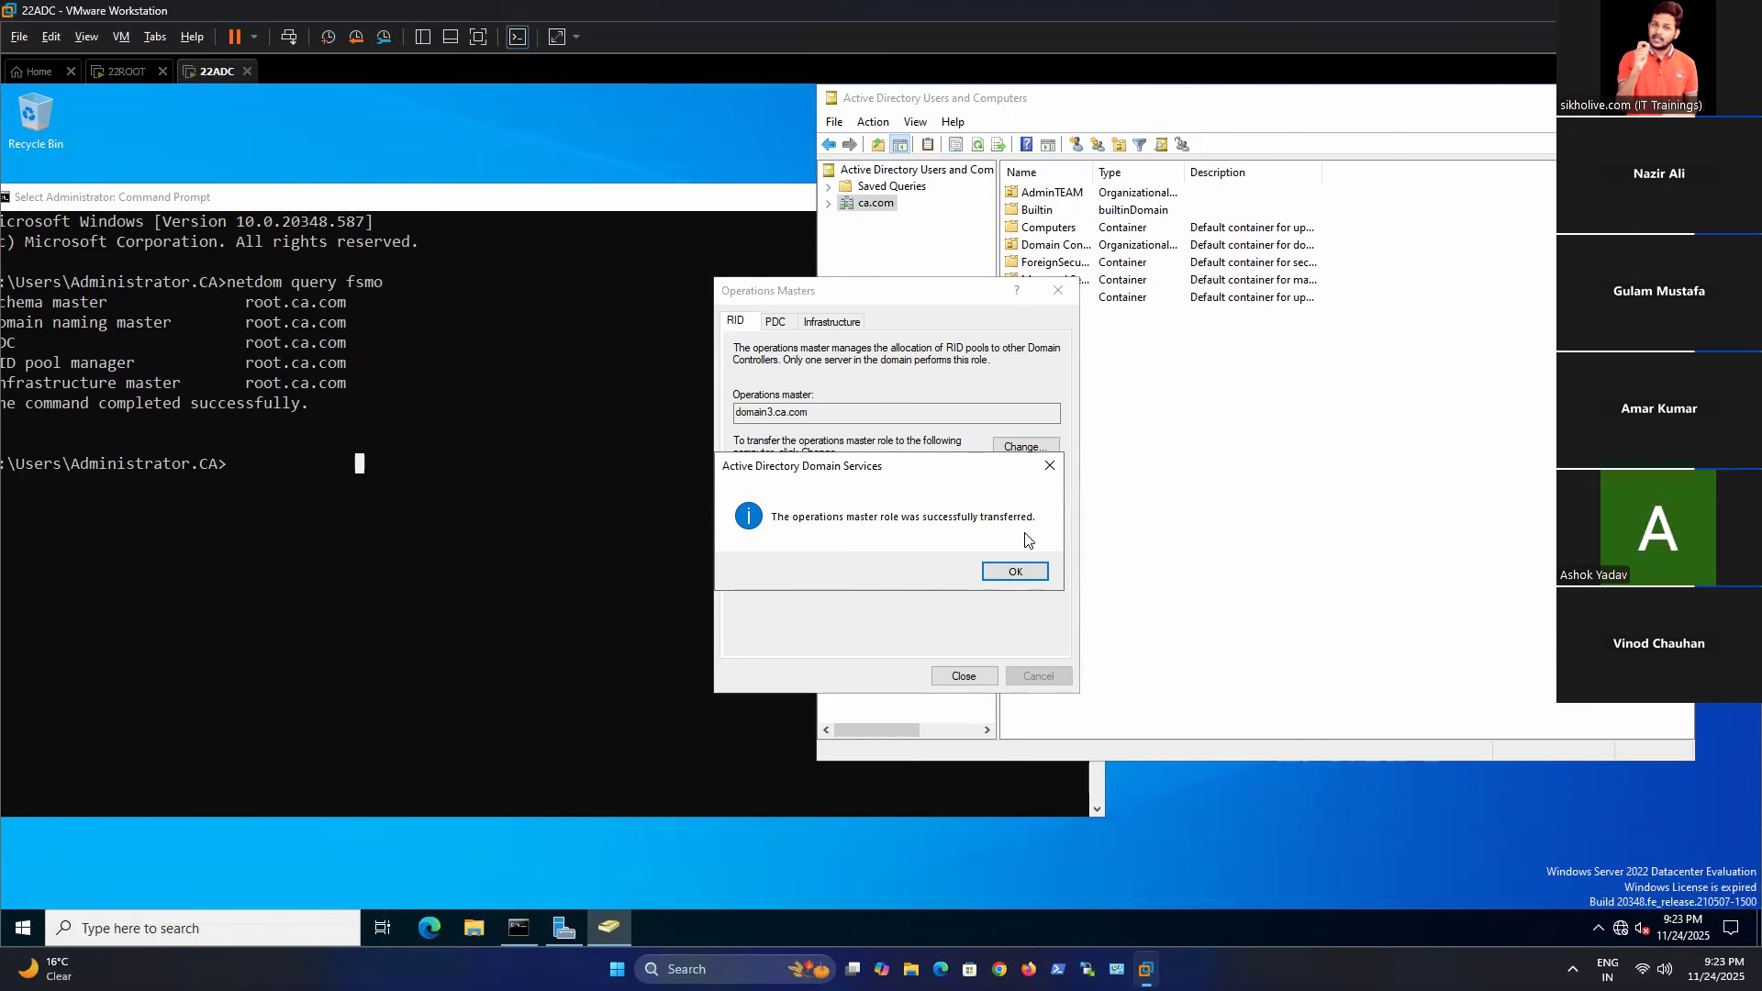
{"action": "left_click", "coordinate": [1013, 570]}
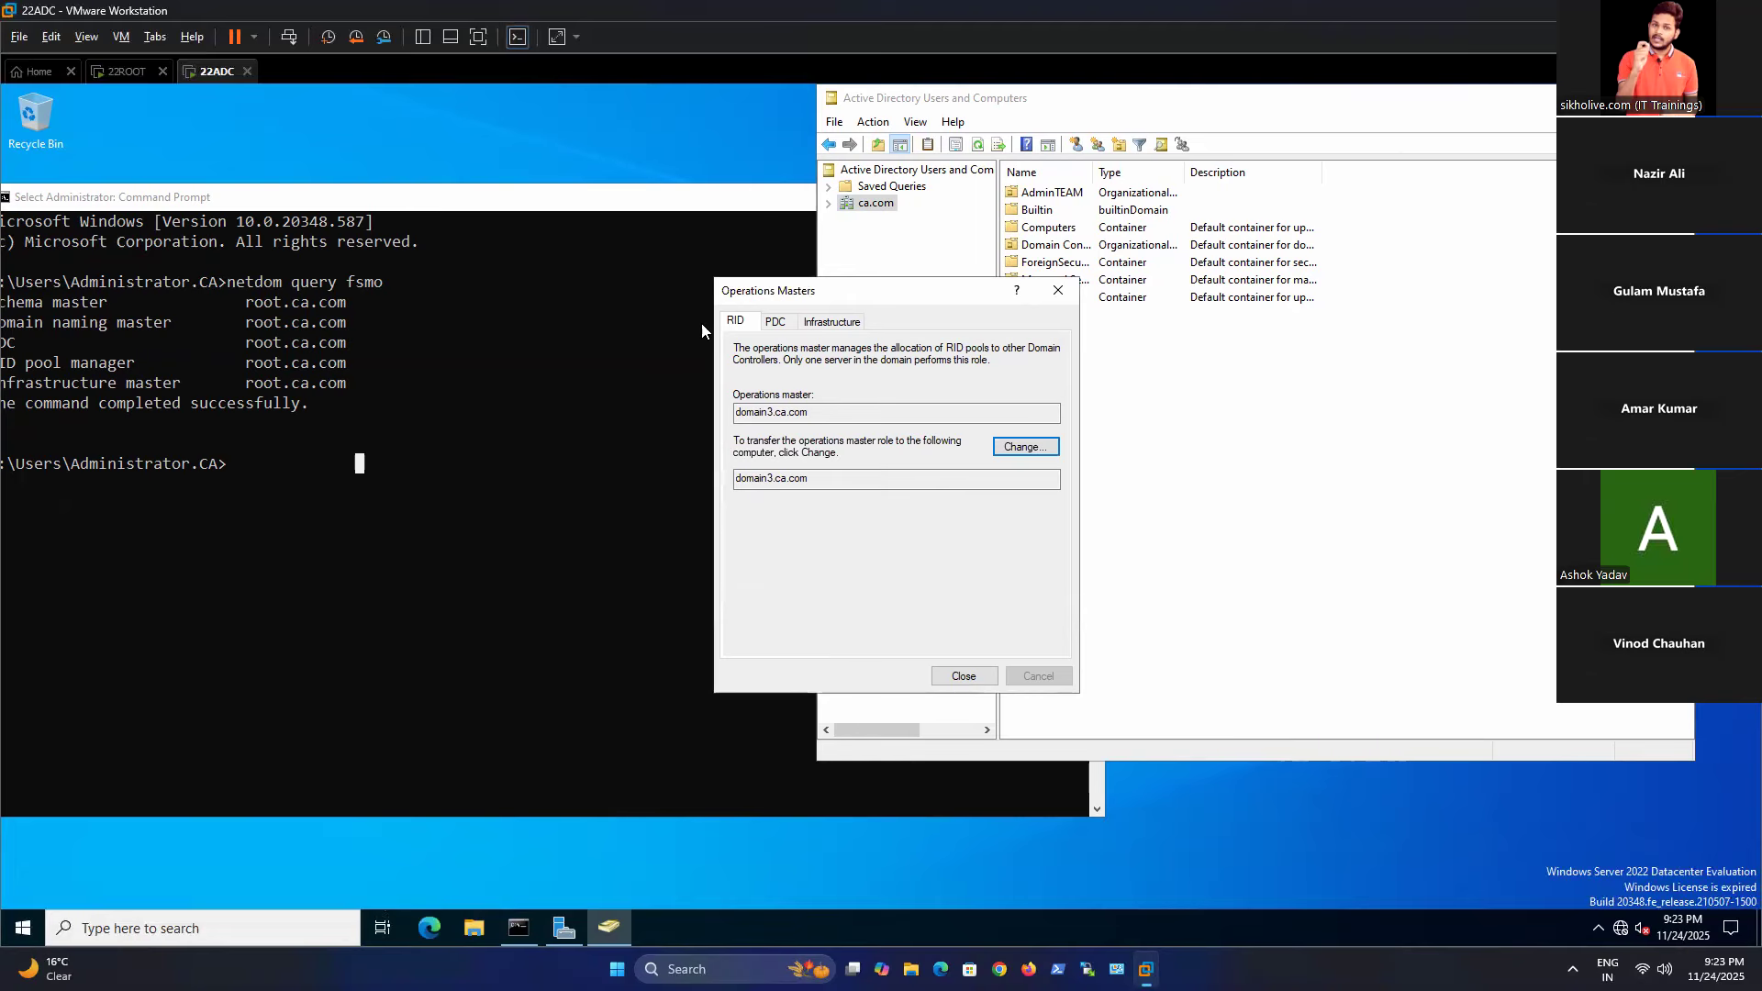
Transfer the PDC operations master role to domain3.ca.com and acknowledge the transfer.
{"action": "left_click", "coordinate": [775, 321]}
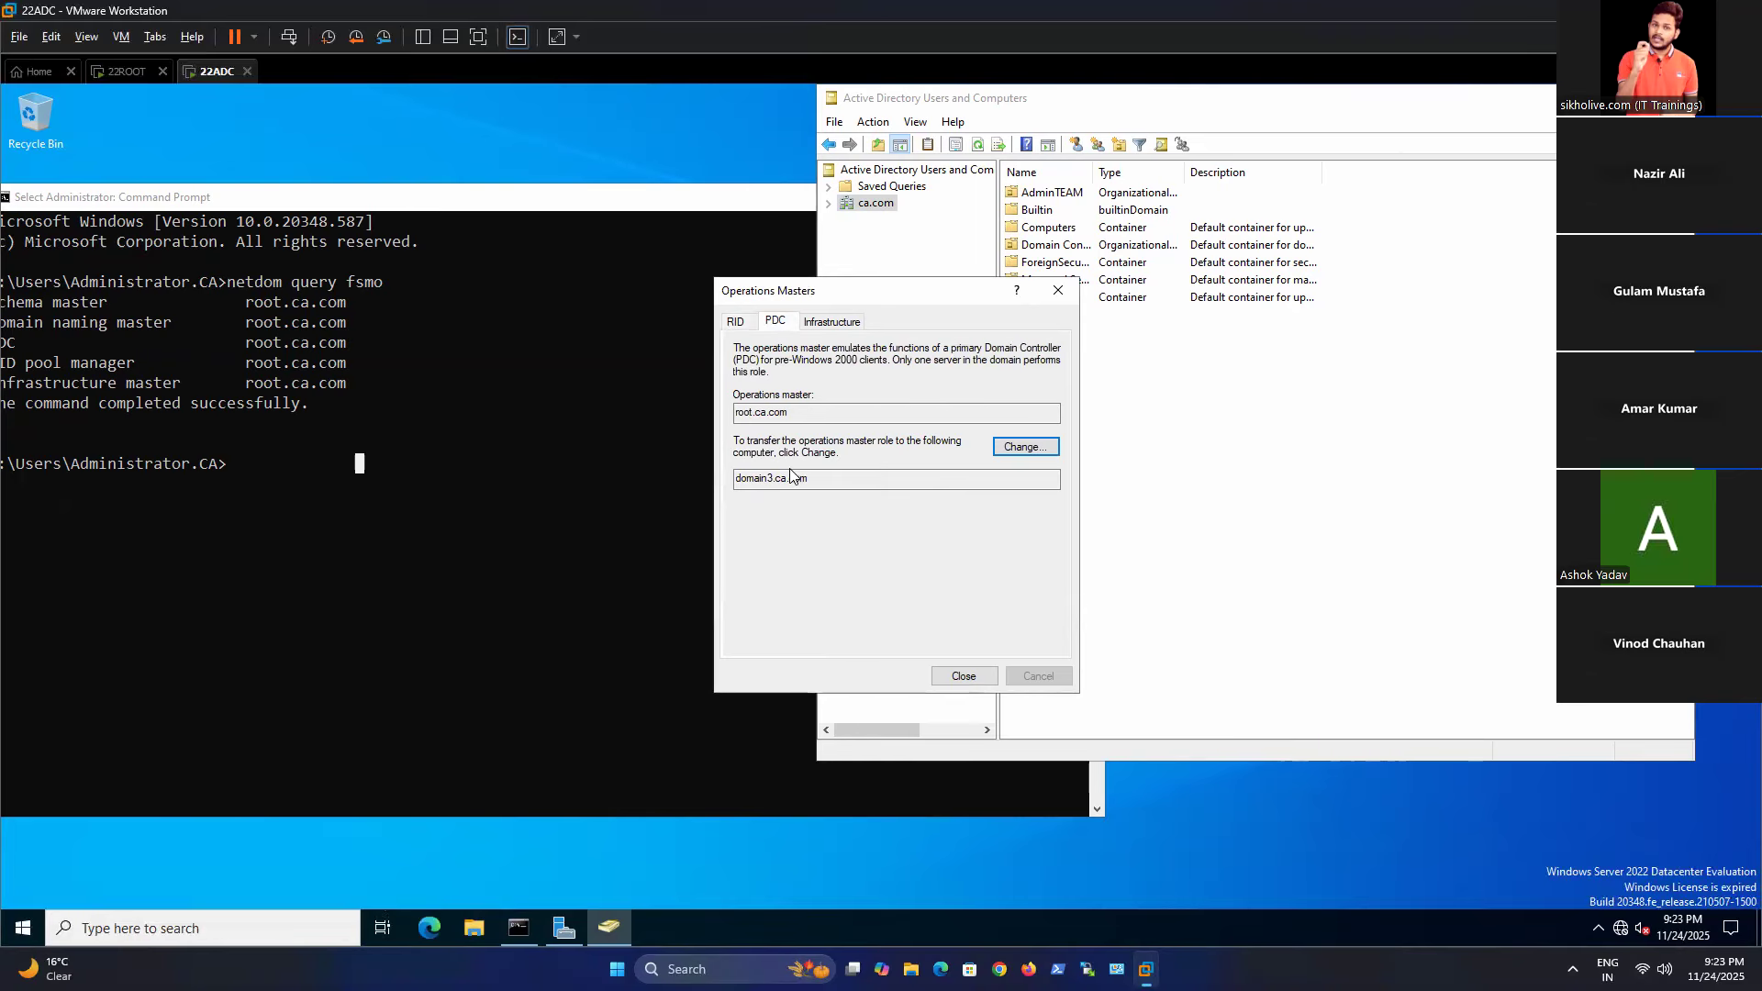
{"action": "left_click", "coordinate": [1025, 448]}
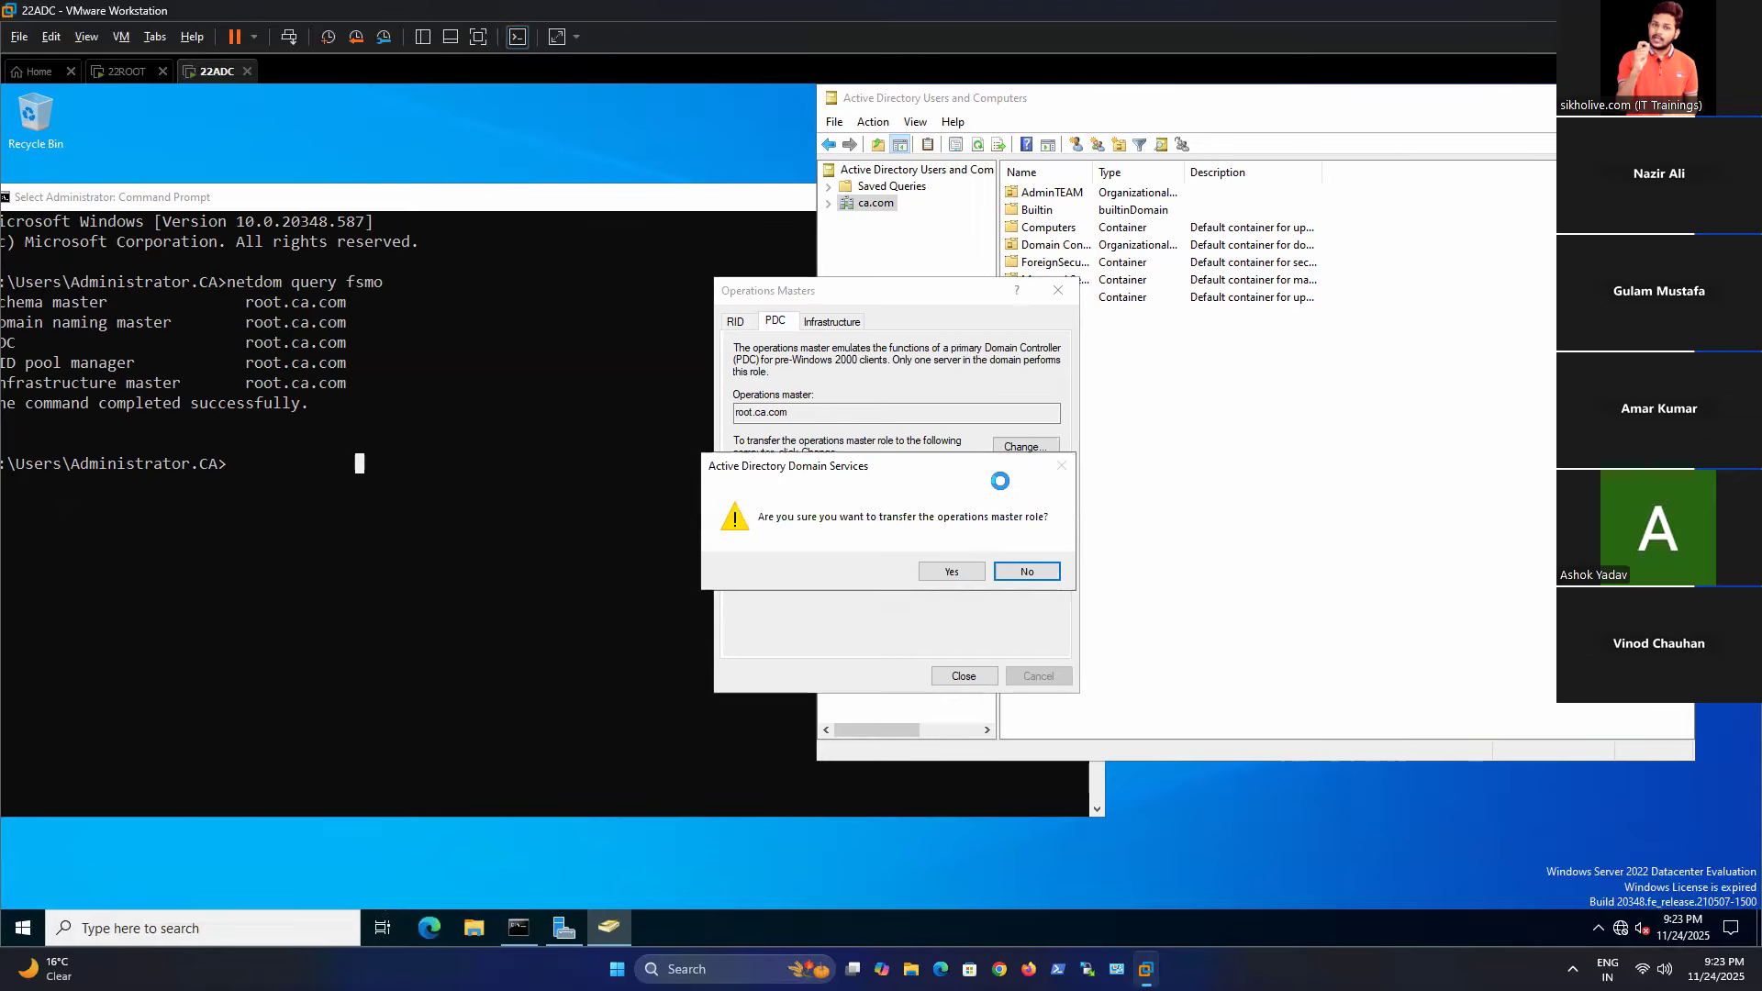
{"action": "left_click", "coordinate": [950, 569]}
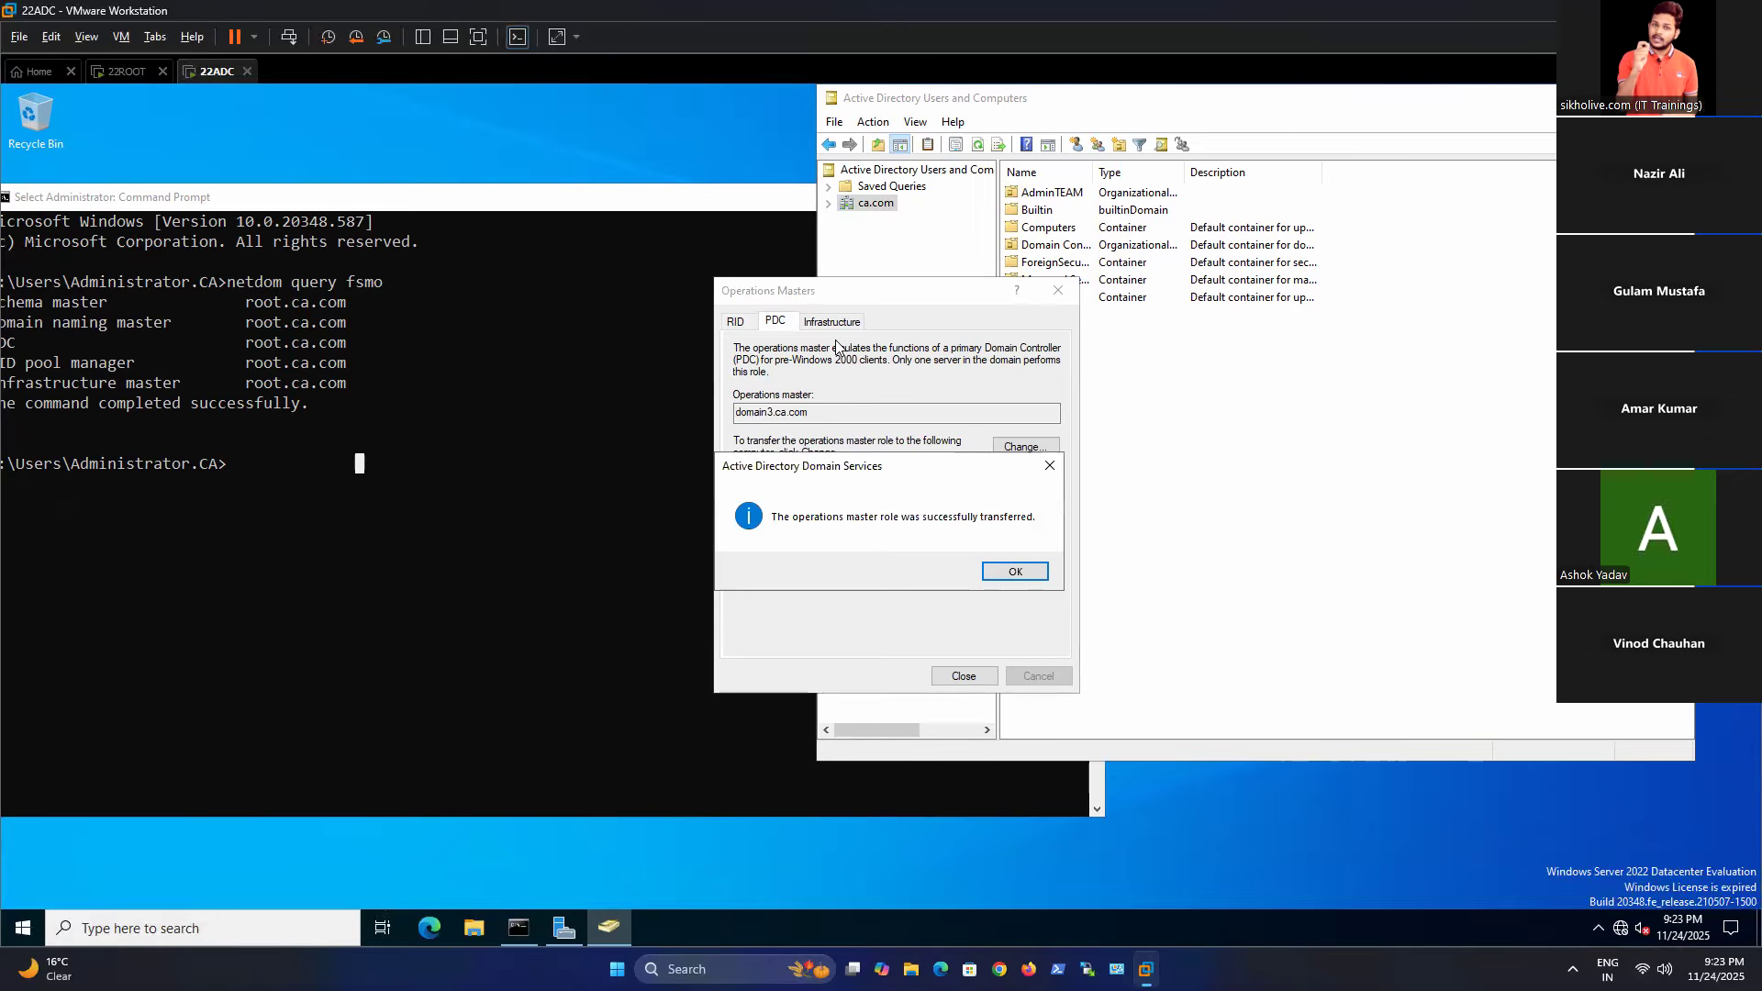
{"action": "left_click", "coordinate": [1017, 571]}
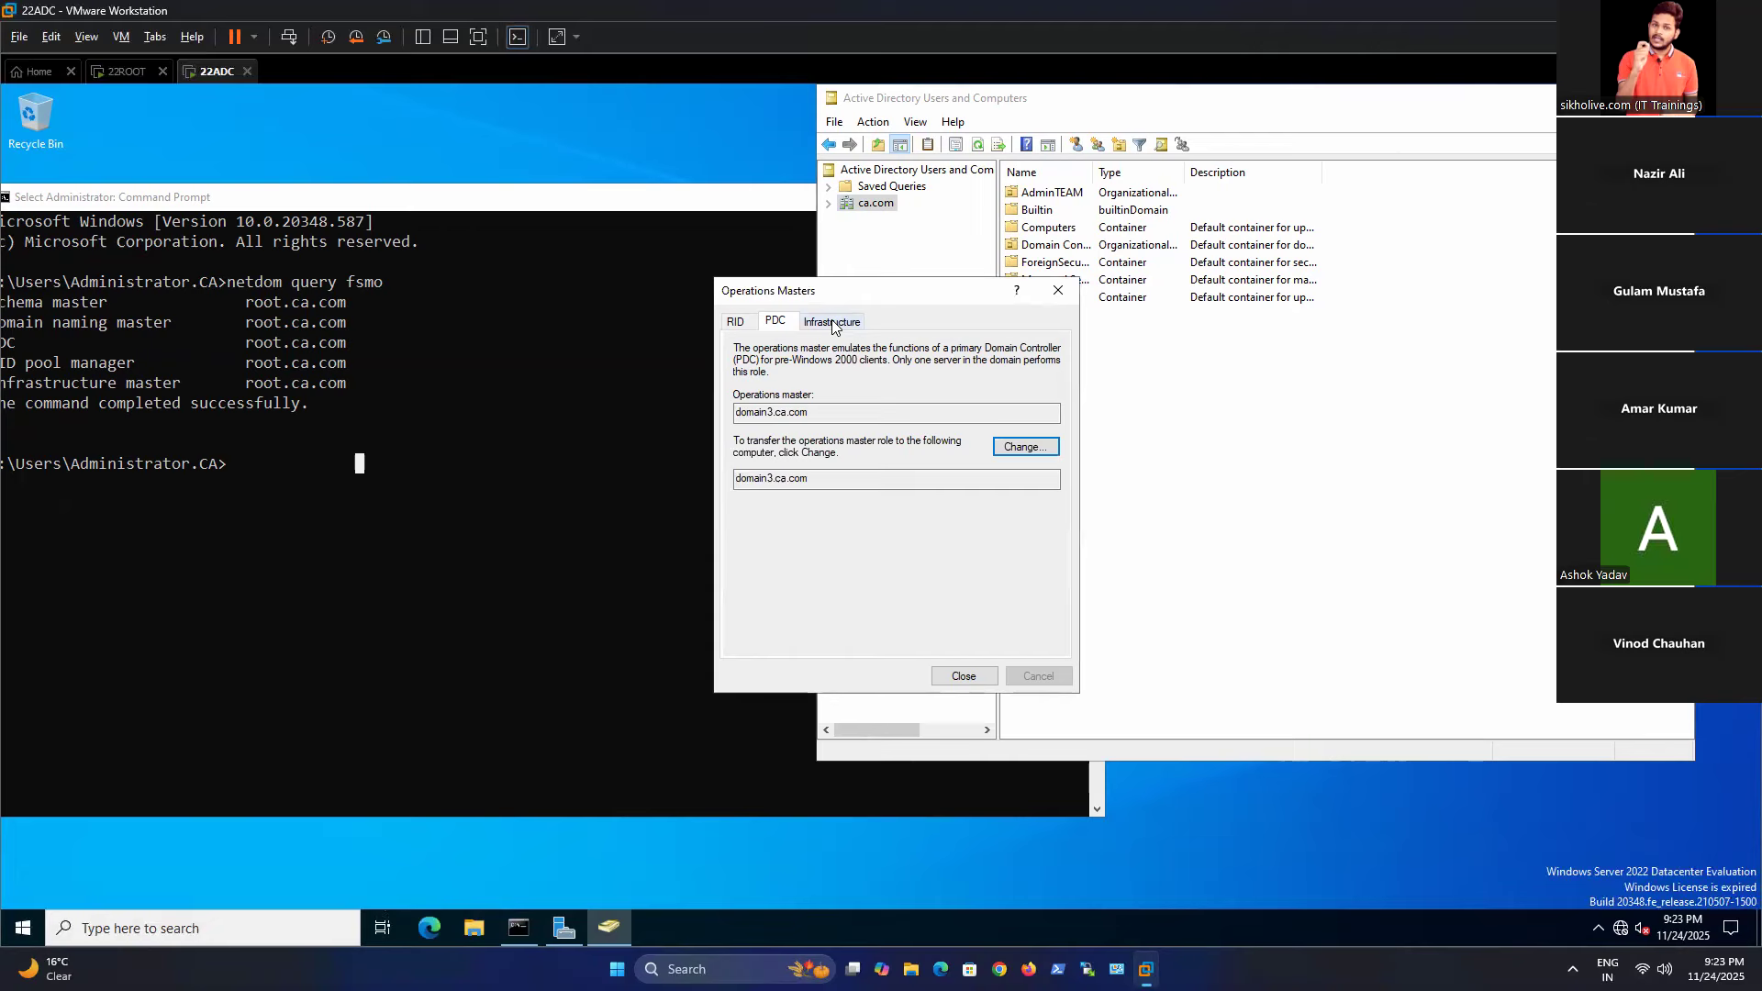
Transfer the Infrastructure operations master role to domain3.ca.com and close the Operations Masters dialog.
{"action": "left_click", "coordinate": [832, 322]}
{"action": "left_click", "coordinate": [1028, 448]}
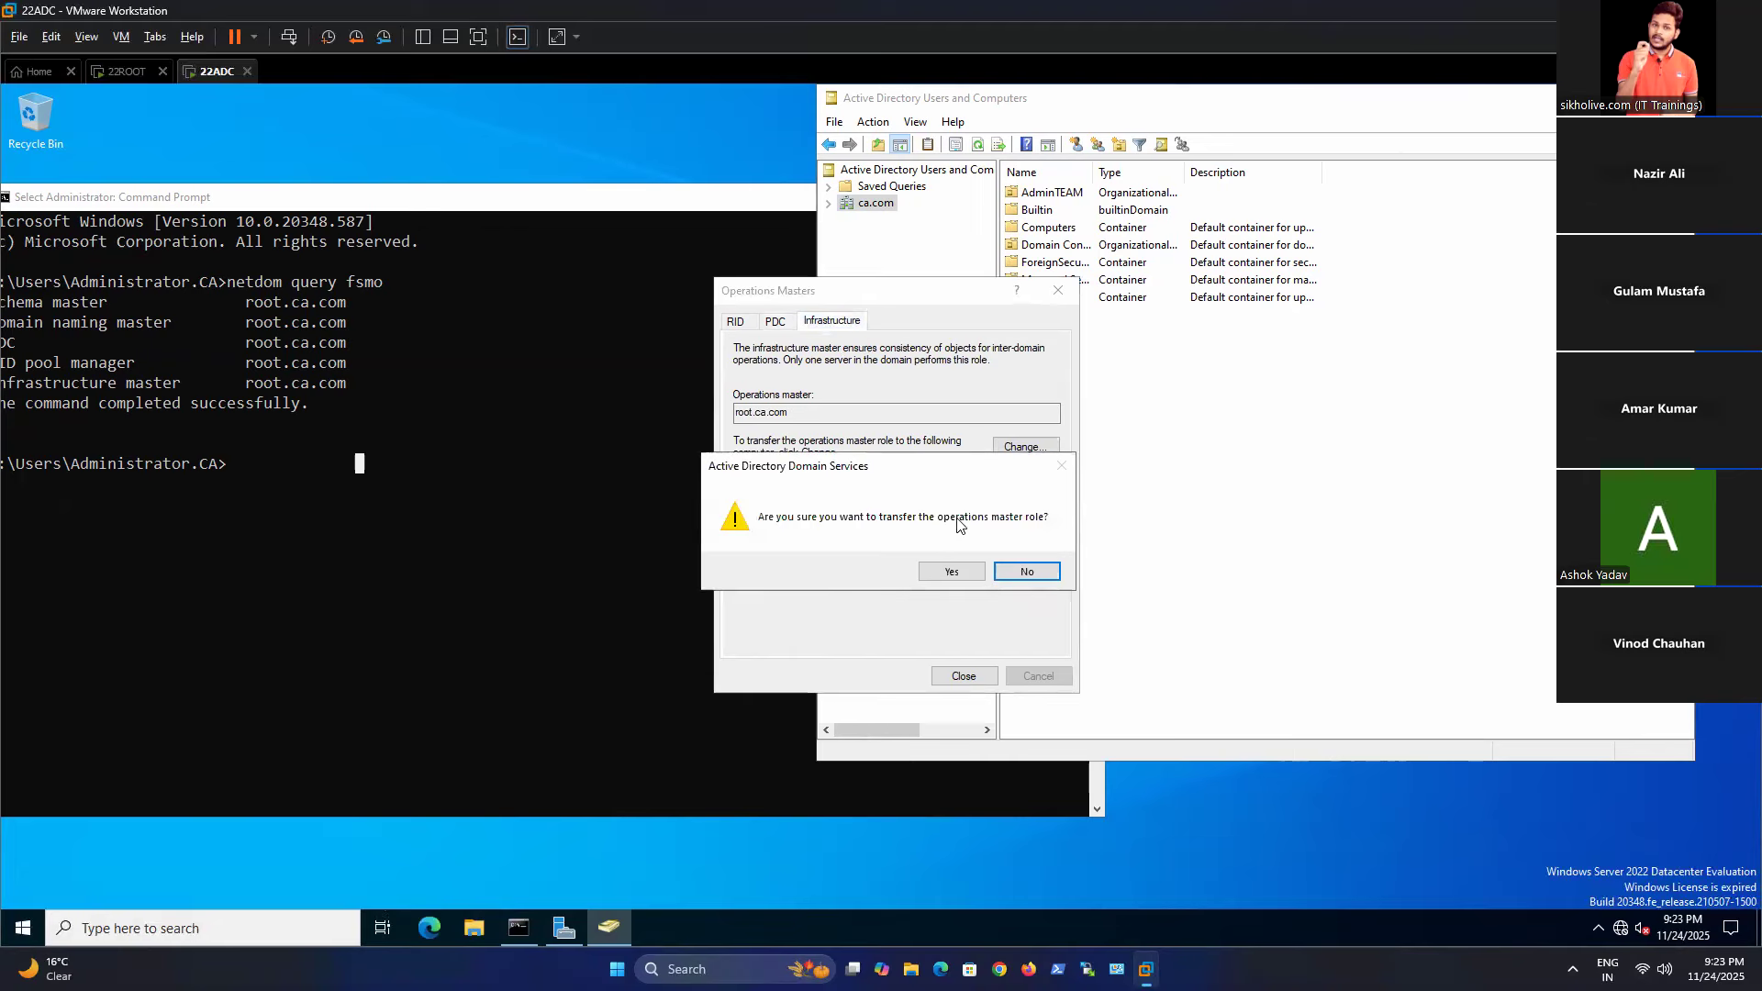
{"action": "left_click", "coordinate": [954, 571]}
{"action": "left_click", "coordinate": [1000, 570]}
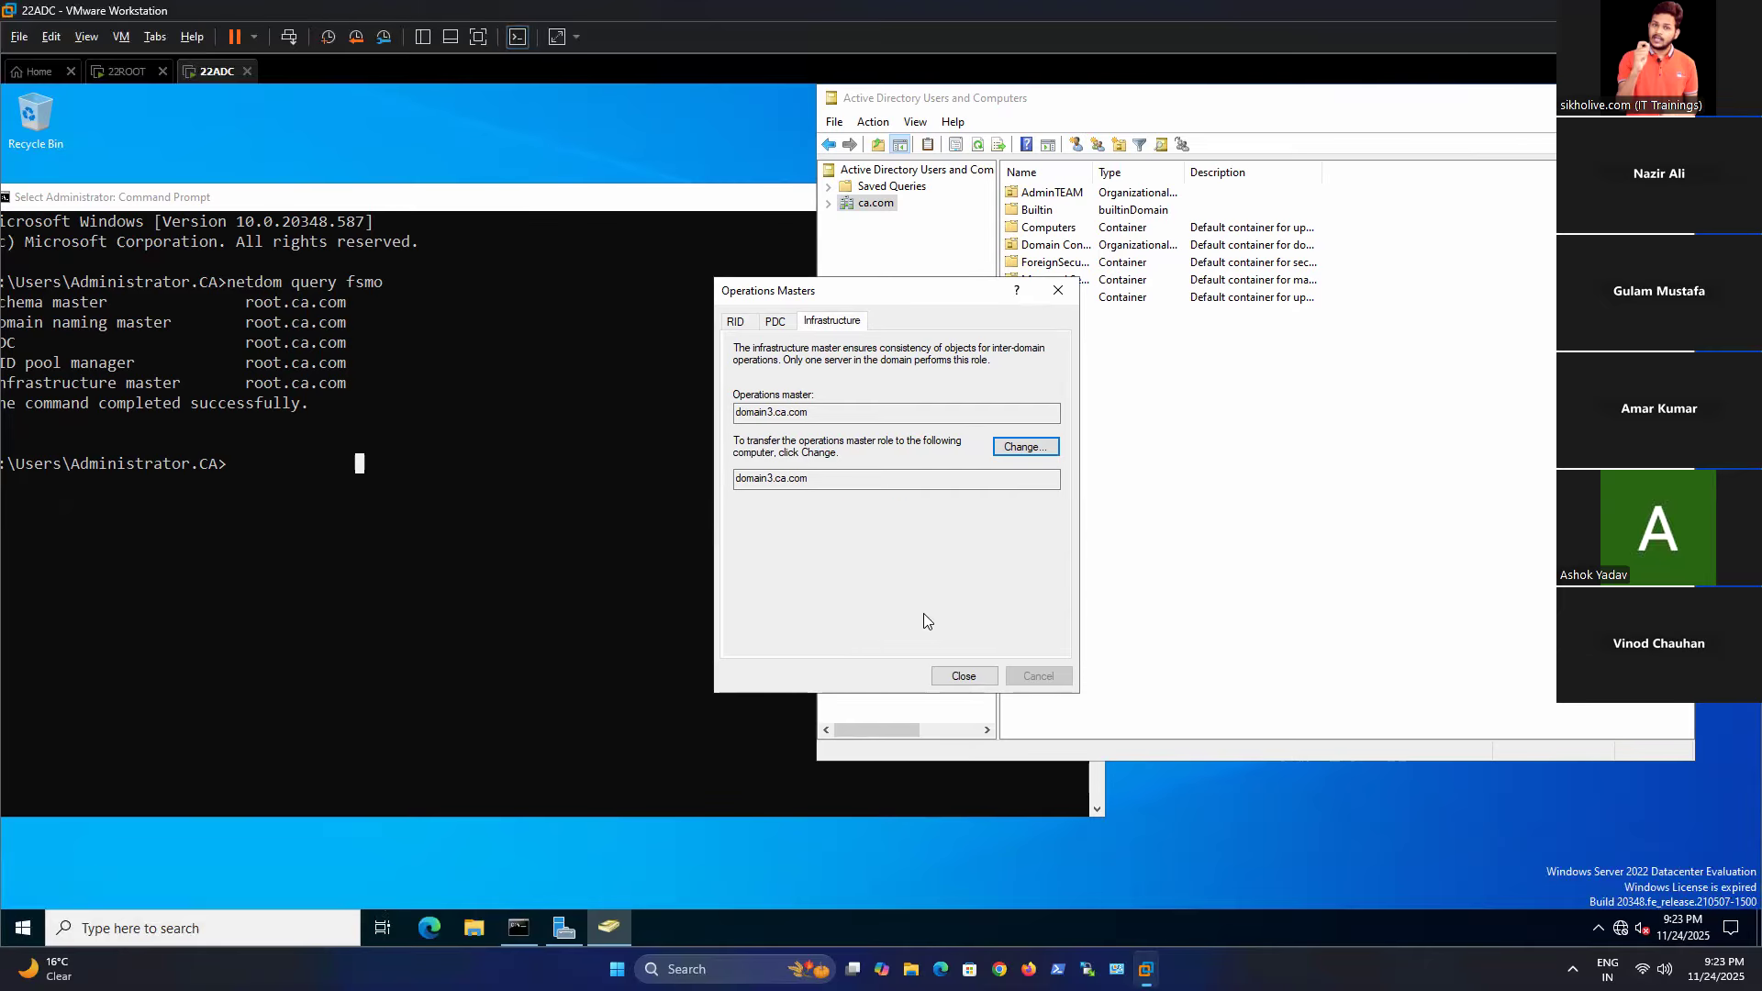
{"action": "left_click", "coordinate": [963, 677]}
{"action": "left_click", "coordinate": [963, 676]}
Rerun netdom query fsmo in Command Prompt and compare the PDC, RID pool manager and Infrastructure master holders with the earlier output.
{"action": "left_click", "coordinate": [563, 400]}
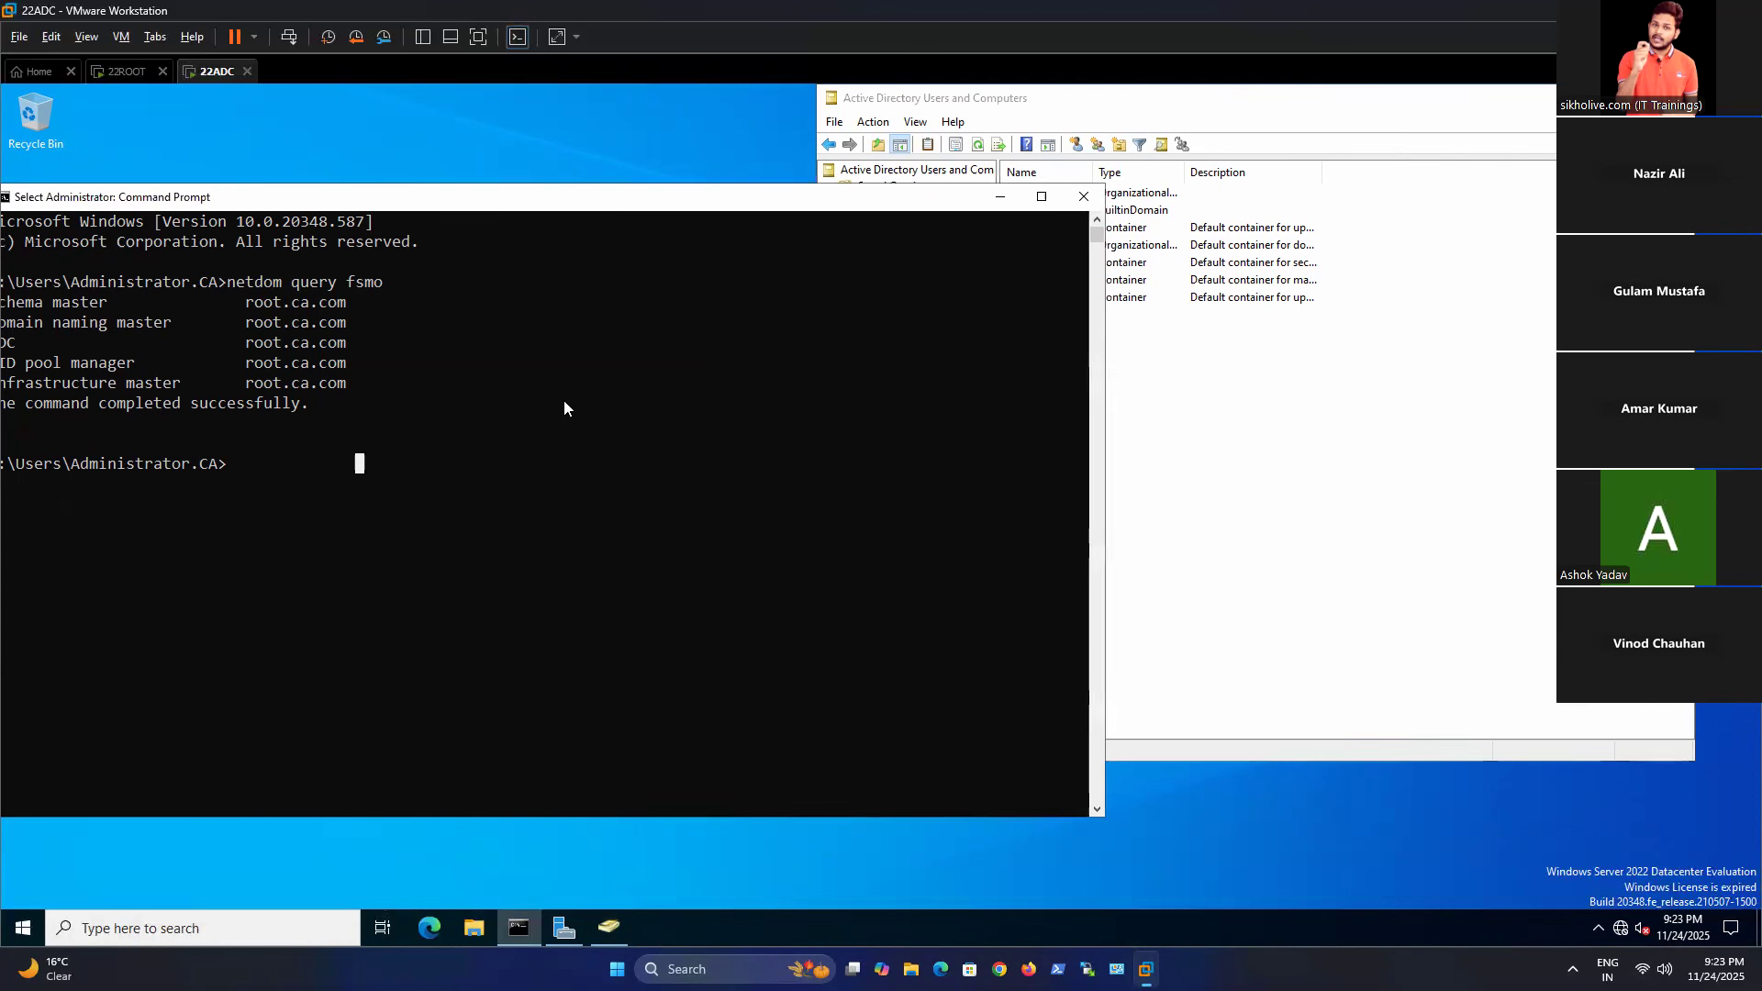
{"action": "key", "text": "Up"}
{"action": "key", "text": "Return"}
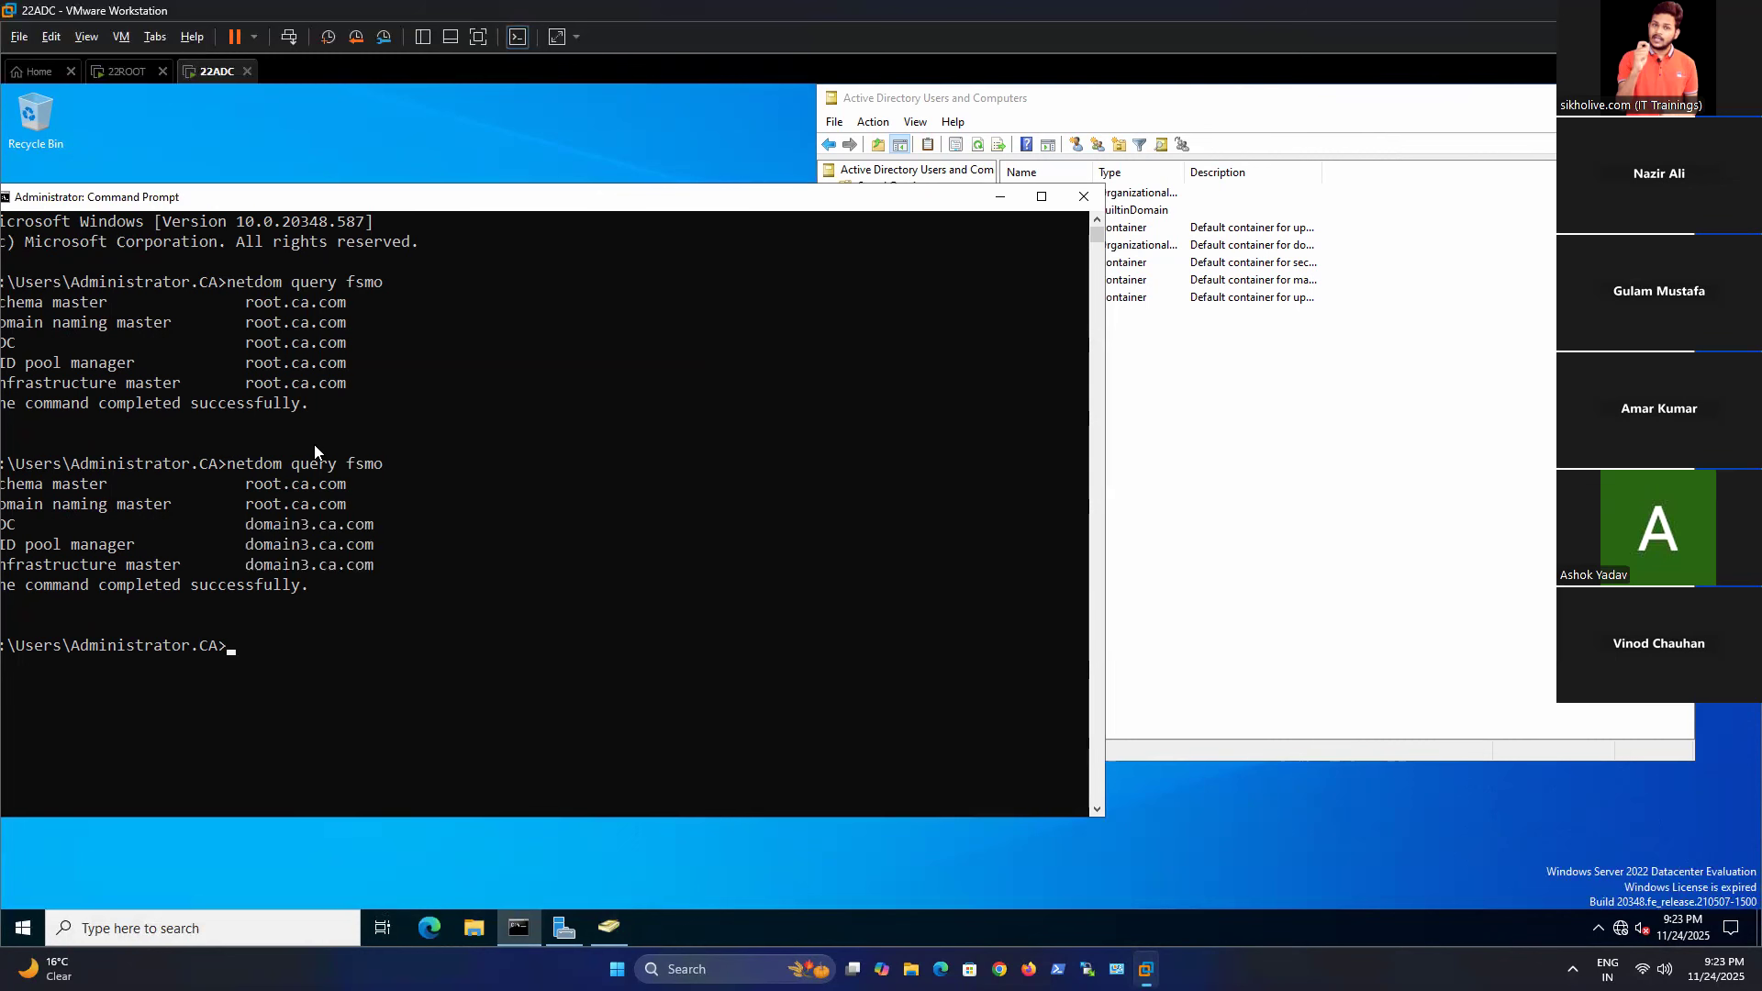
{"action": "left_click_drag", "start_coordinate": [246, 519], "coordinate": [374, 569]}
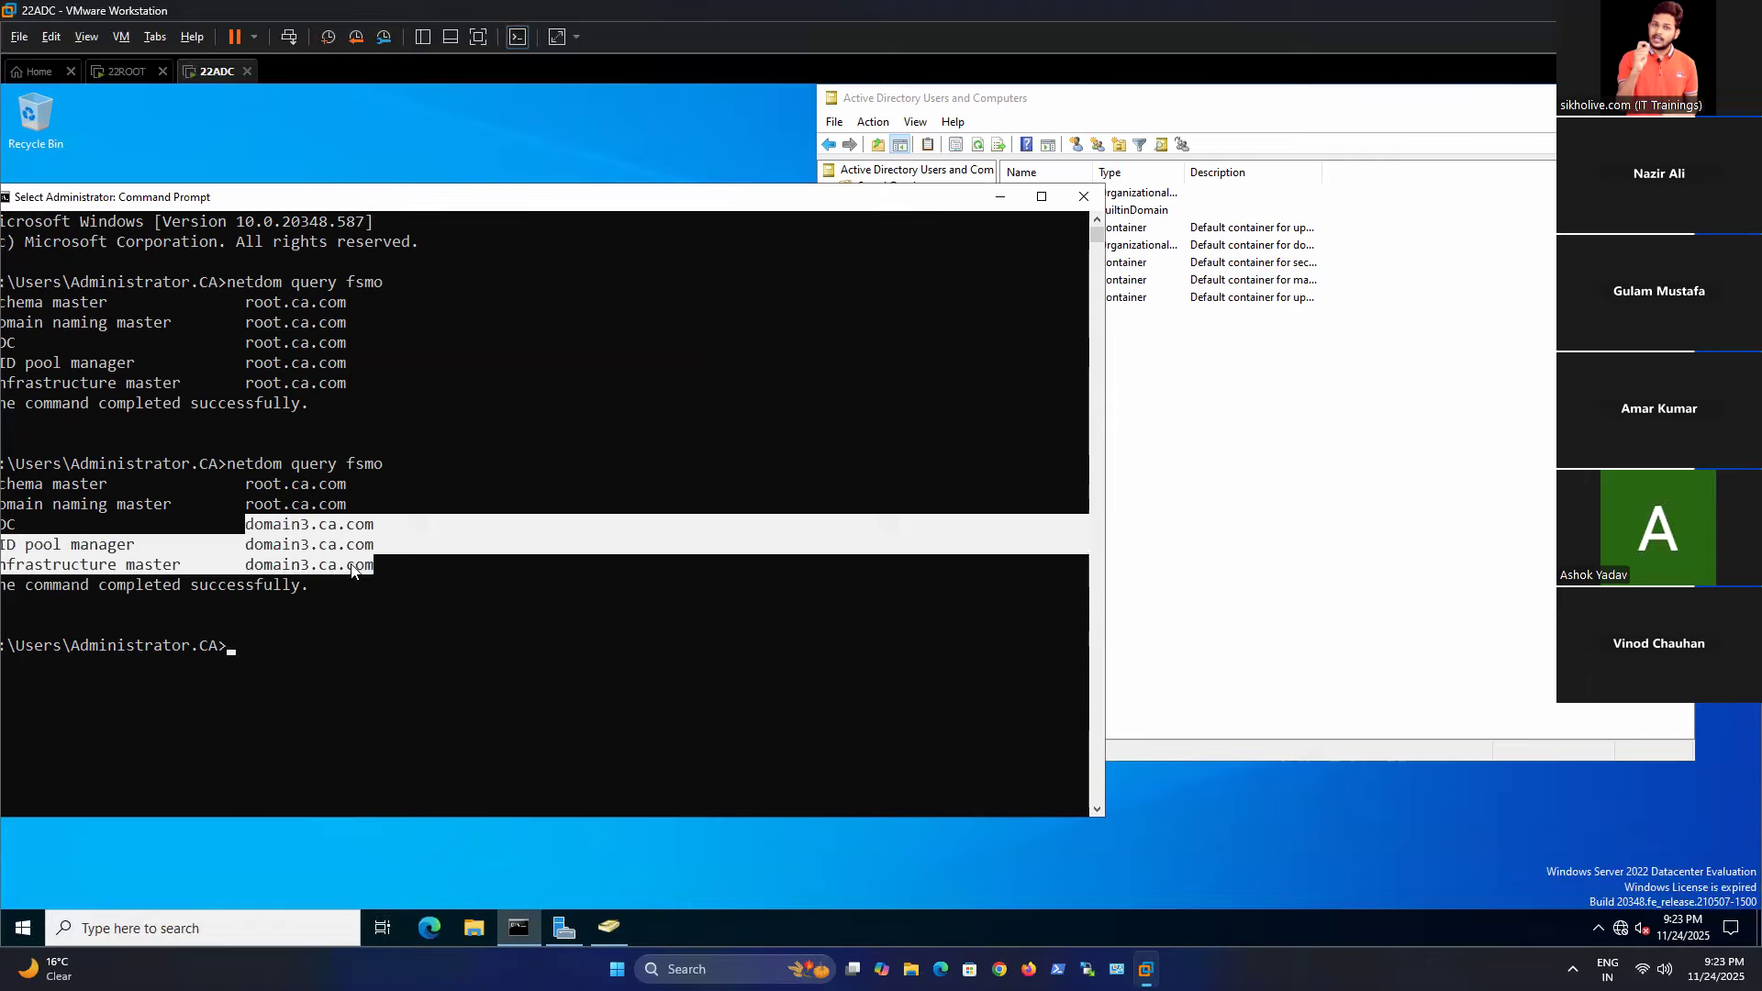
{"action": "left_click_drag", "start_coordinate": [237, 347], "coordinate": [364, 404]}
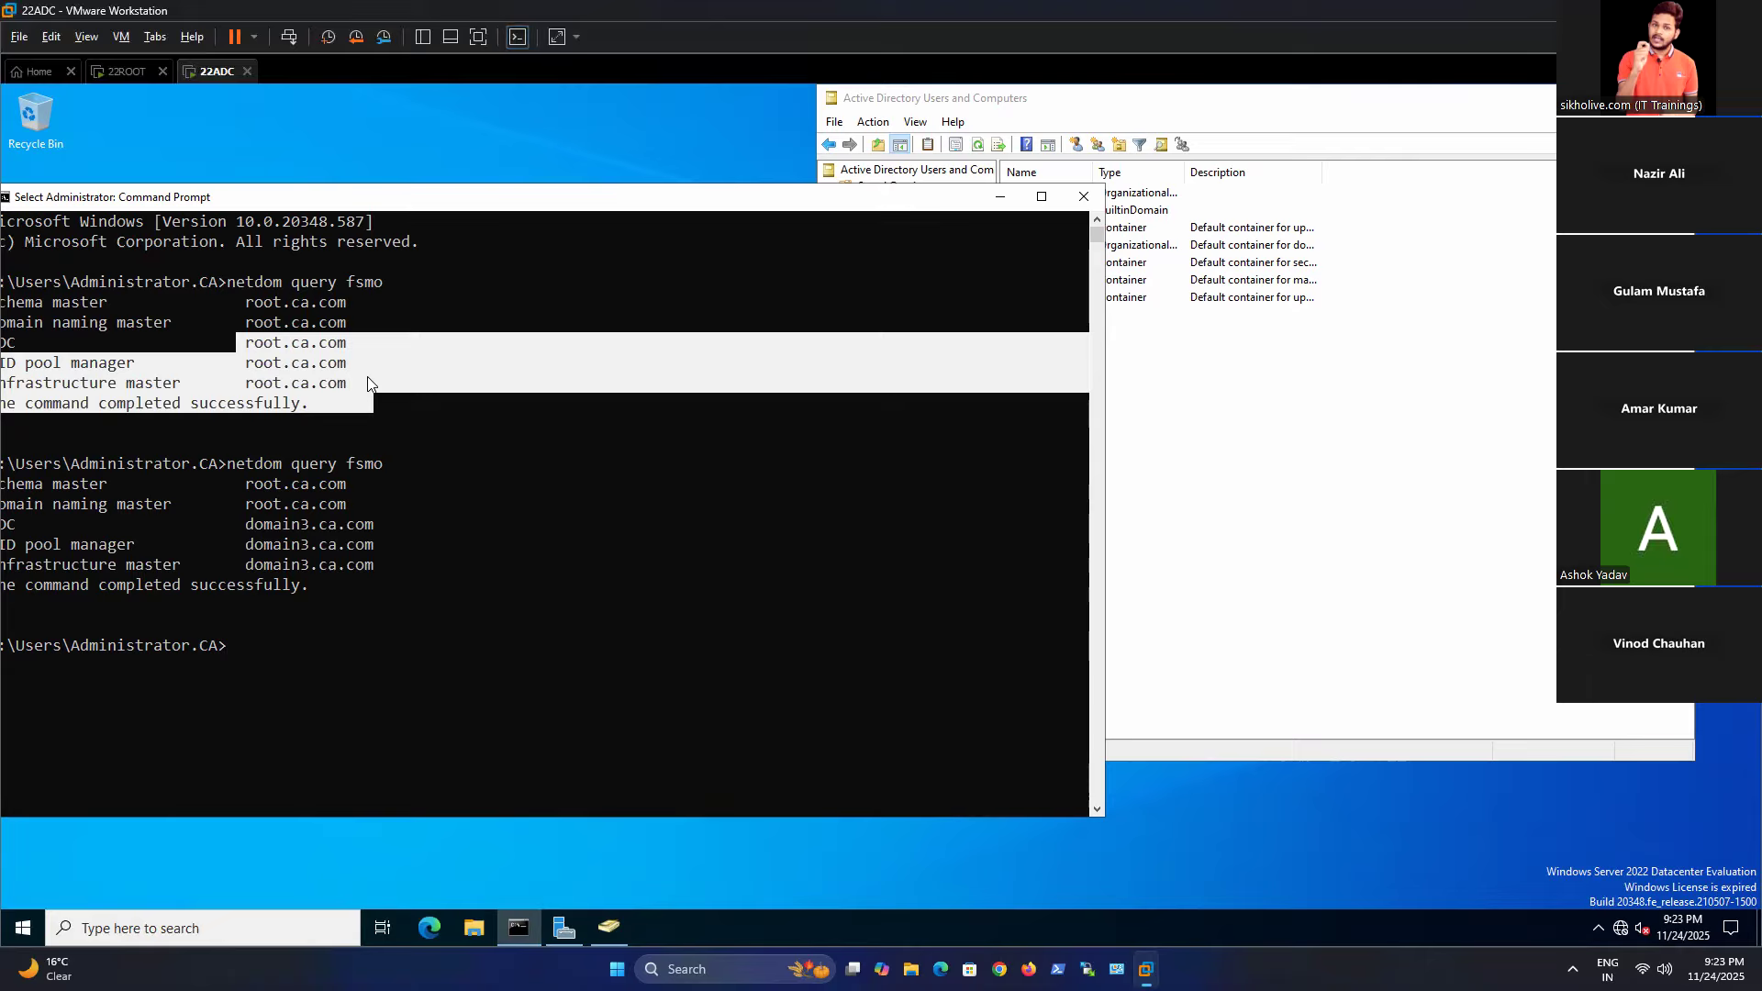
{"action": "left_click", "coordinate": [368, 383]}
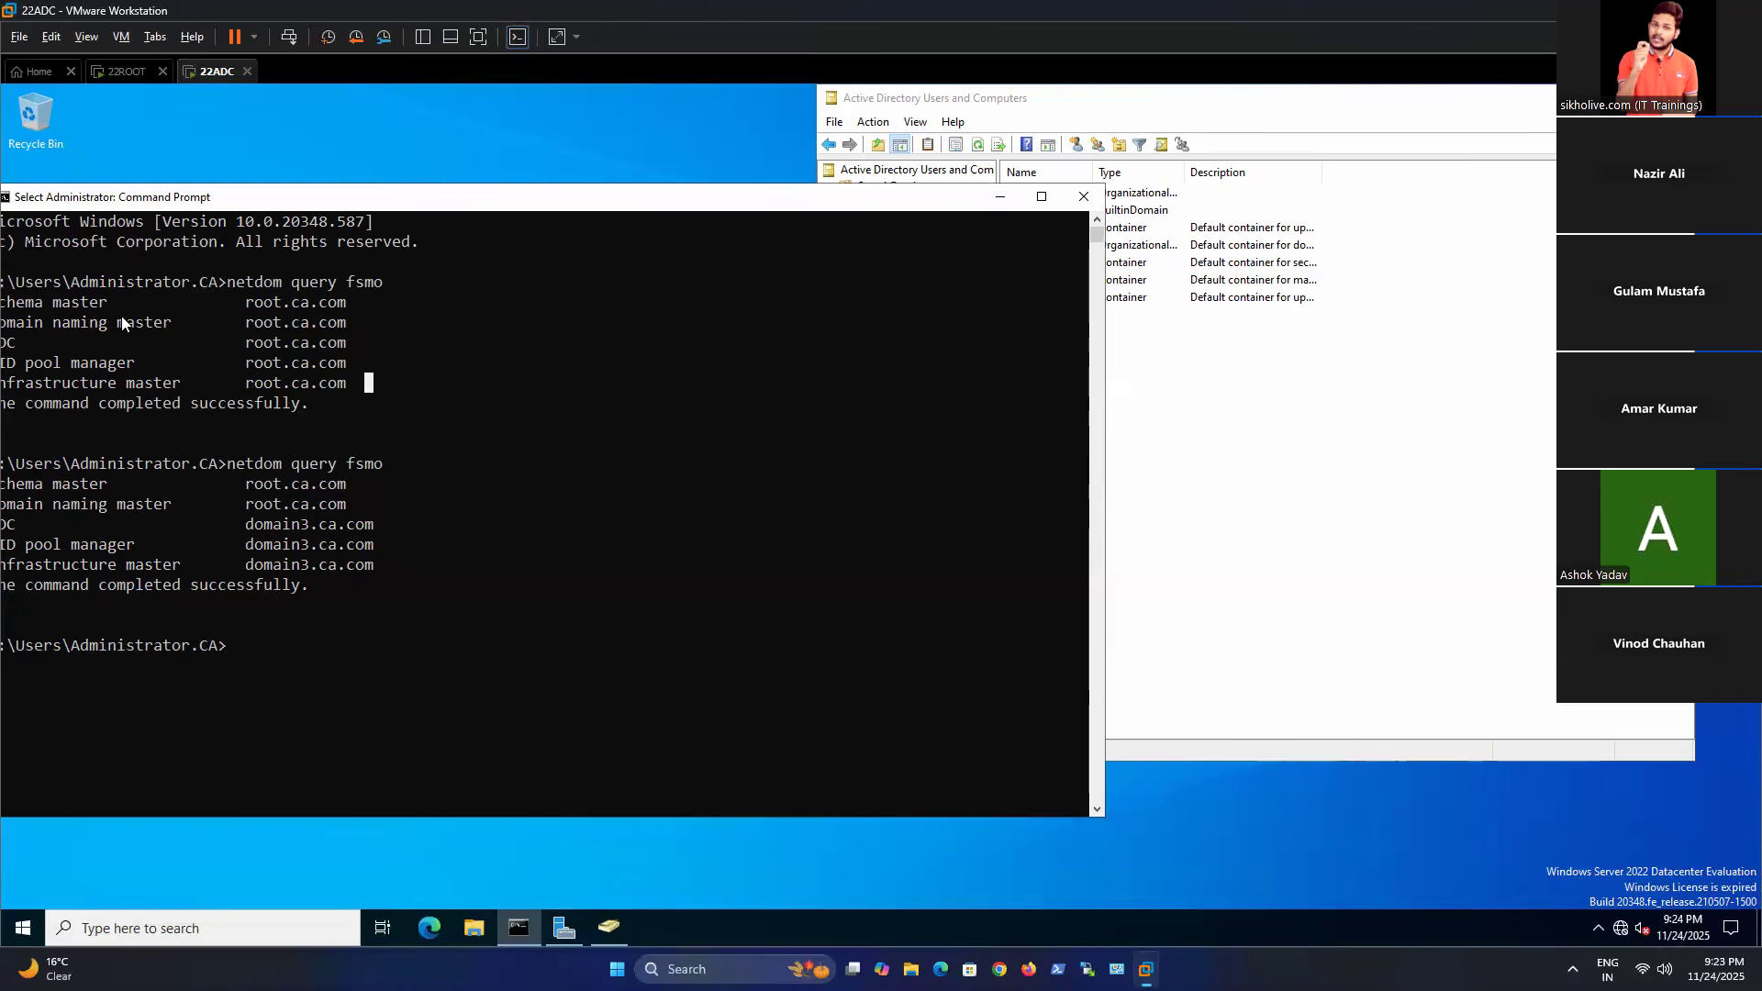
{"action": "left_click_drag", "start_coordinate": [204, 209], "coordinate": [273, 217]}
{"action": "left_click", "coordinate": [190, 370]}
{"action": "mouse_move", "coordinate": [316, 332]}
{"action": "left_mouse_down"}
{"action": "mouse_move", "coordinate": [195, 356]}
{"action": "mouse_move", "coordinate": [329, 335]}
{"action": "left_mouse_up"}
Close Active Directory Users and Computers and launch Active Directory Domains and Trusts from Server Manager.
{"action": "left_click", "coordinate": [1256, 365]}
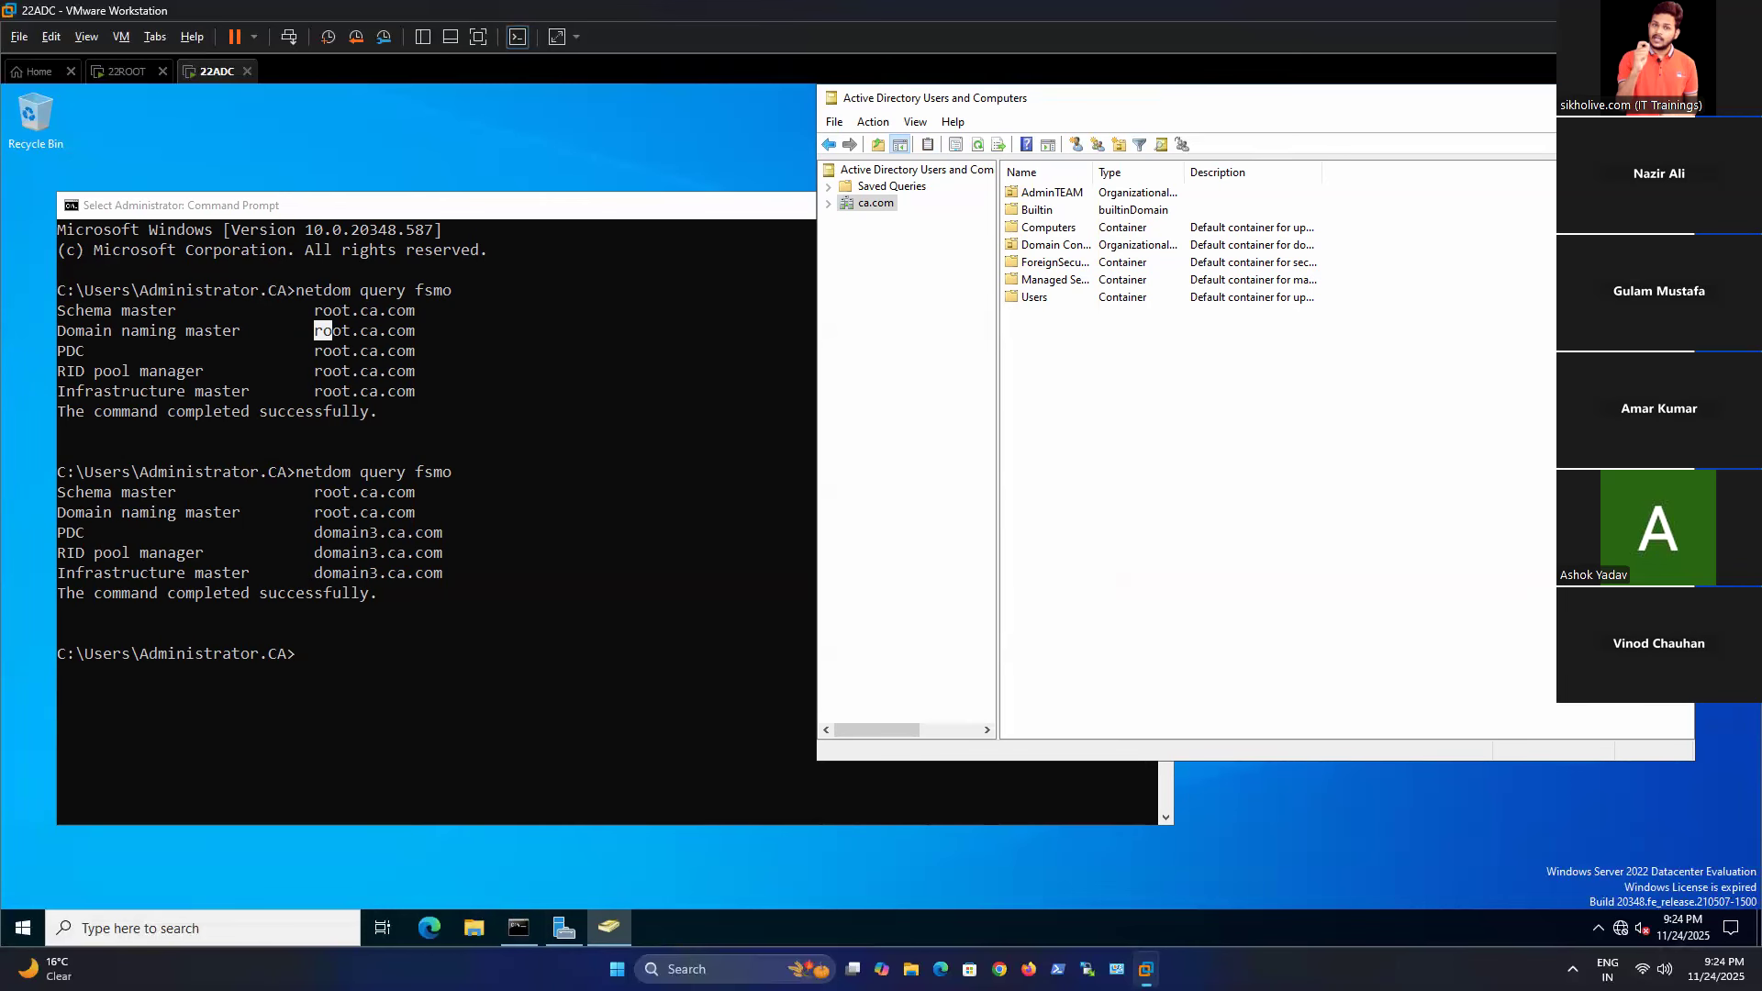
{"action": "key", "text": "alt+F4"}
{"action": "key", "text": "alt+Tab"}
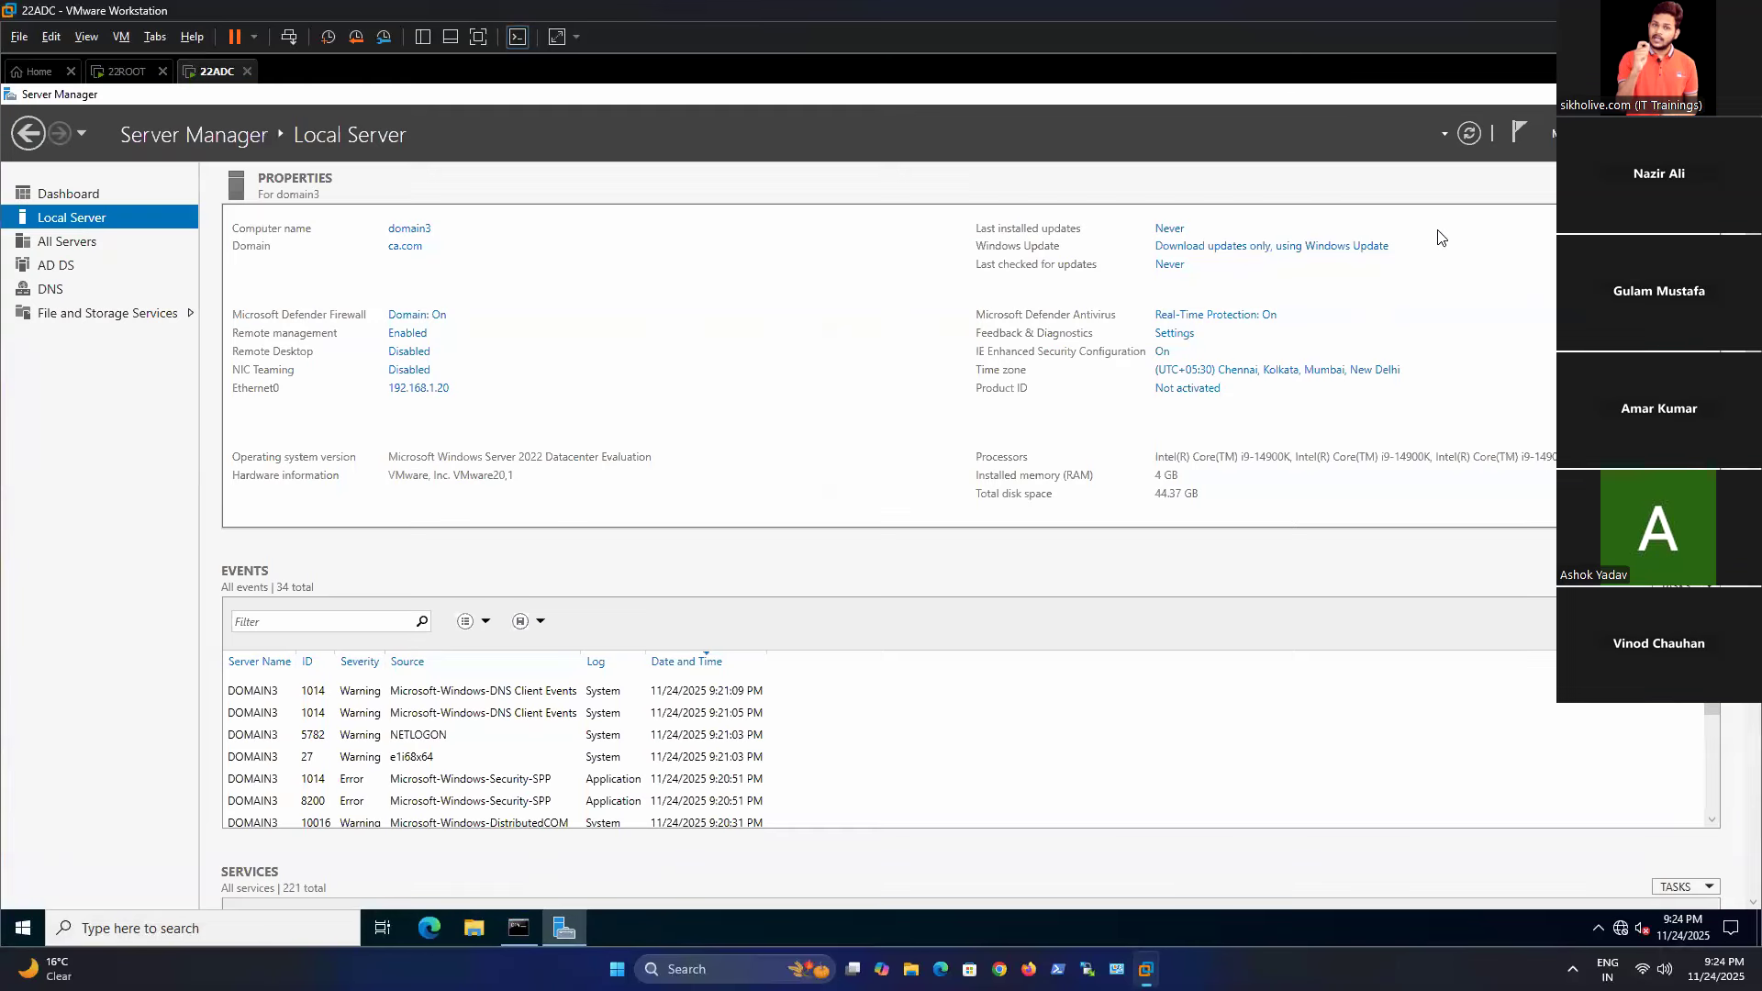
{"action": "left_click", "coordinate": [1623, 133]}
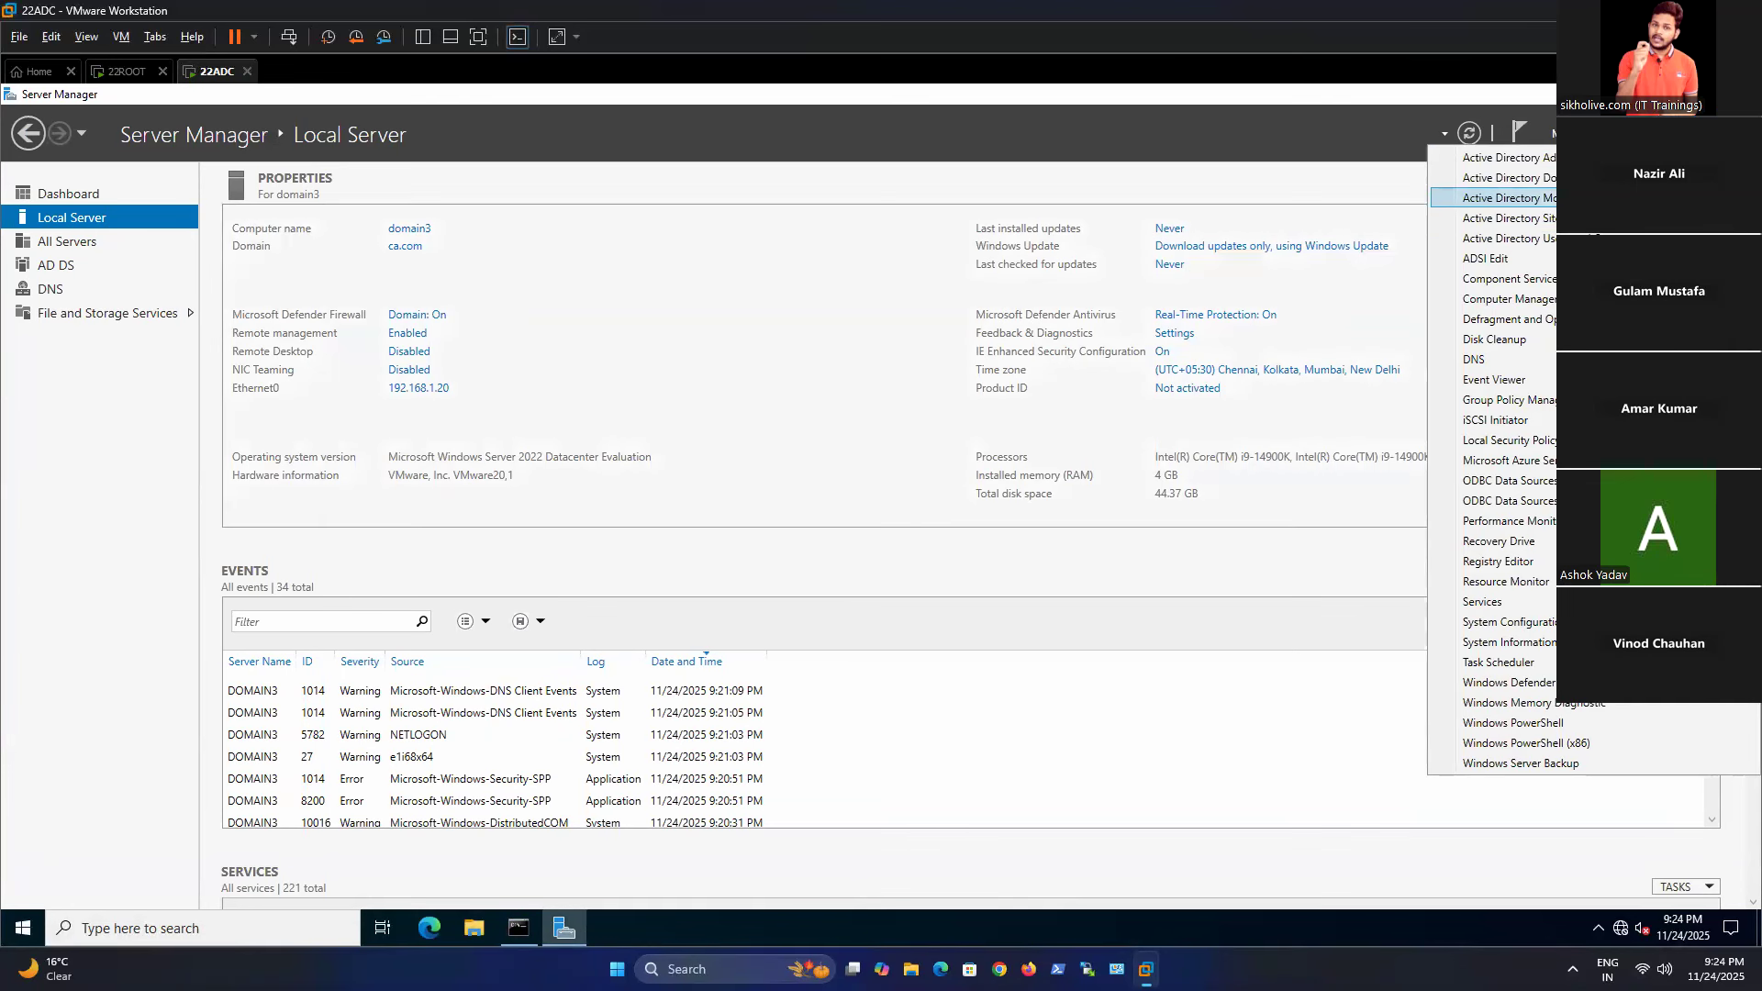
{"action": "left_click", "coordinate": [1579, 178]}
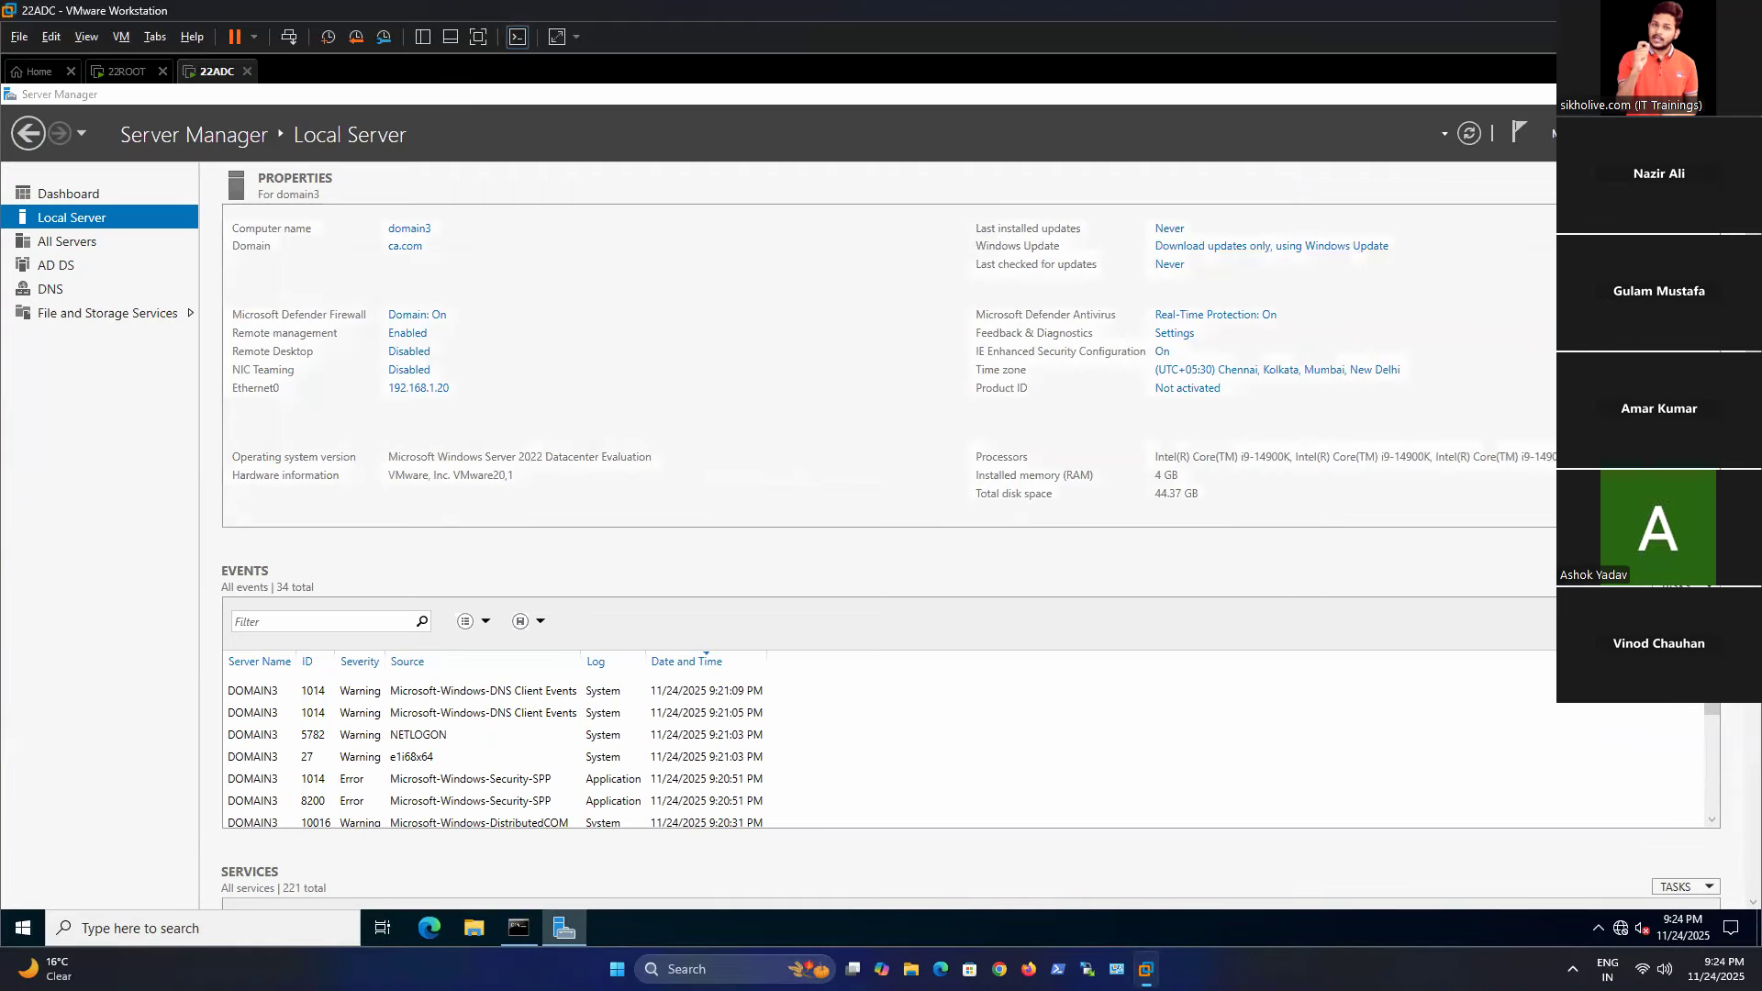
{"action": "left_click", "coordinate": [760, 118]}
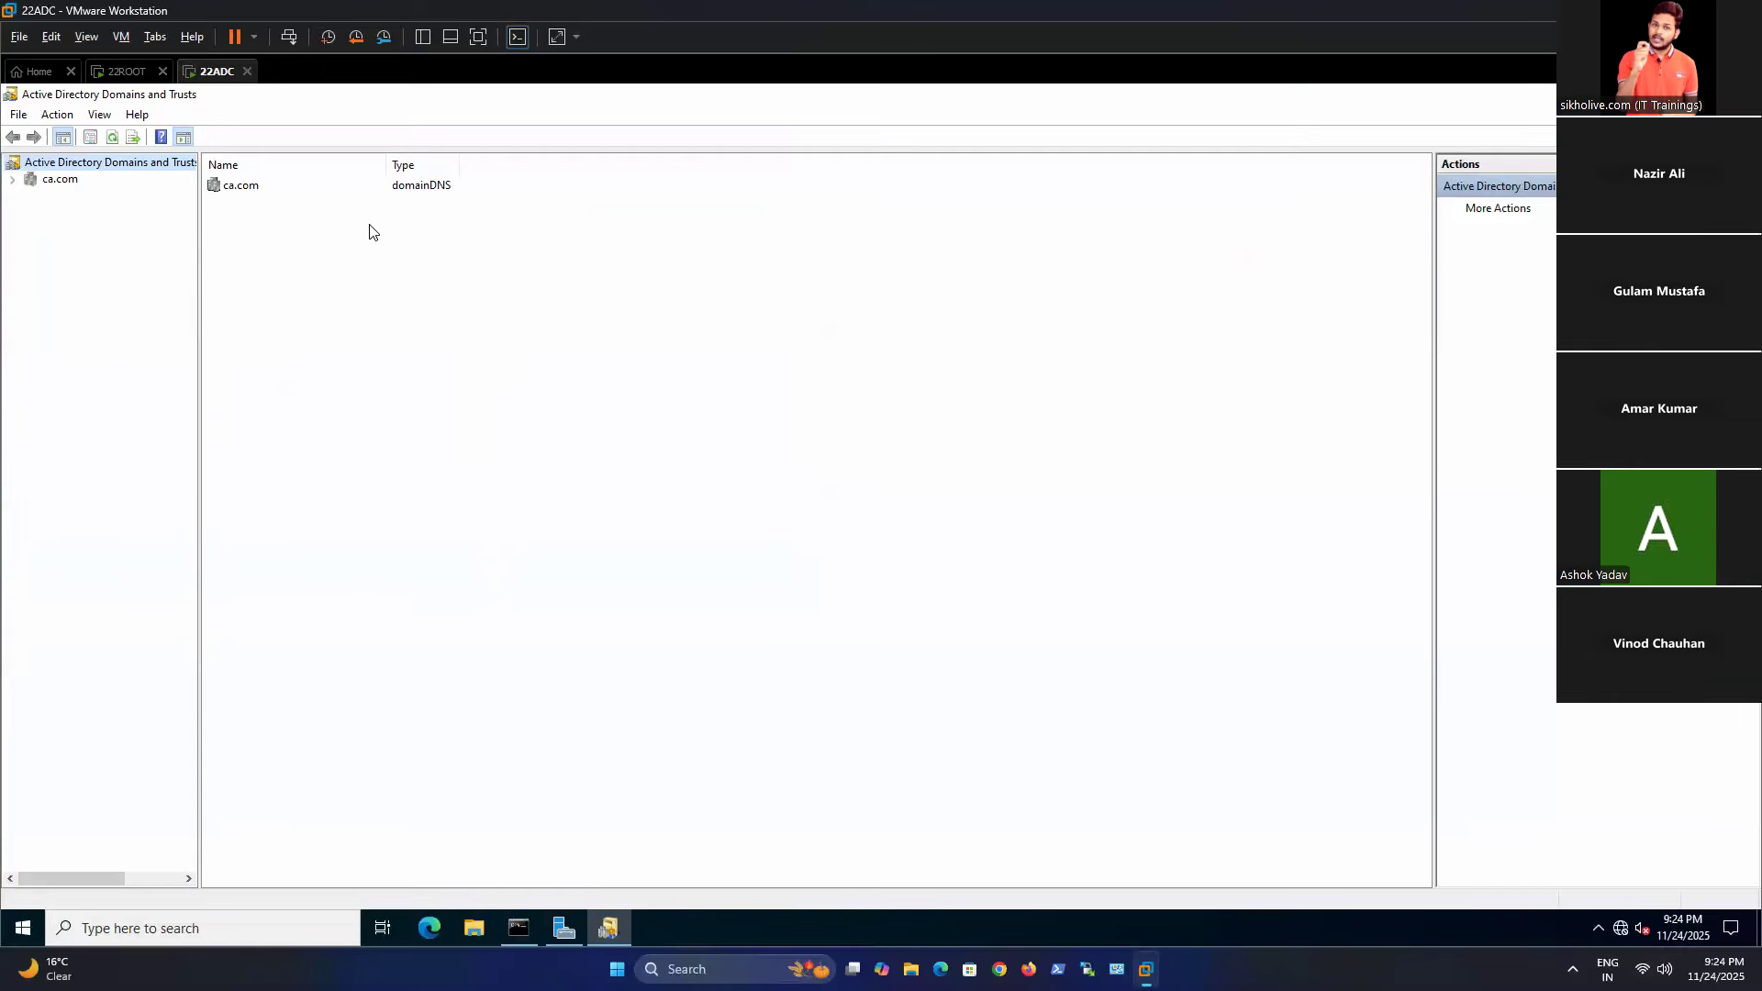
Open the Operations Master dialog for the Active Directory Domains and Trusts root node.
{"action": "left_click", "coordinate": [56, 180]}
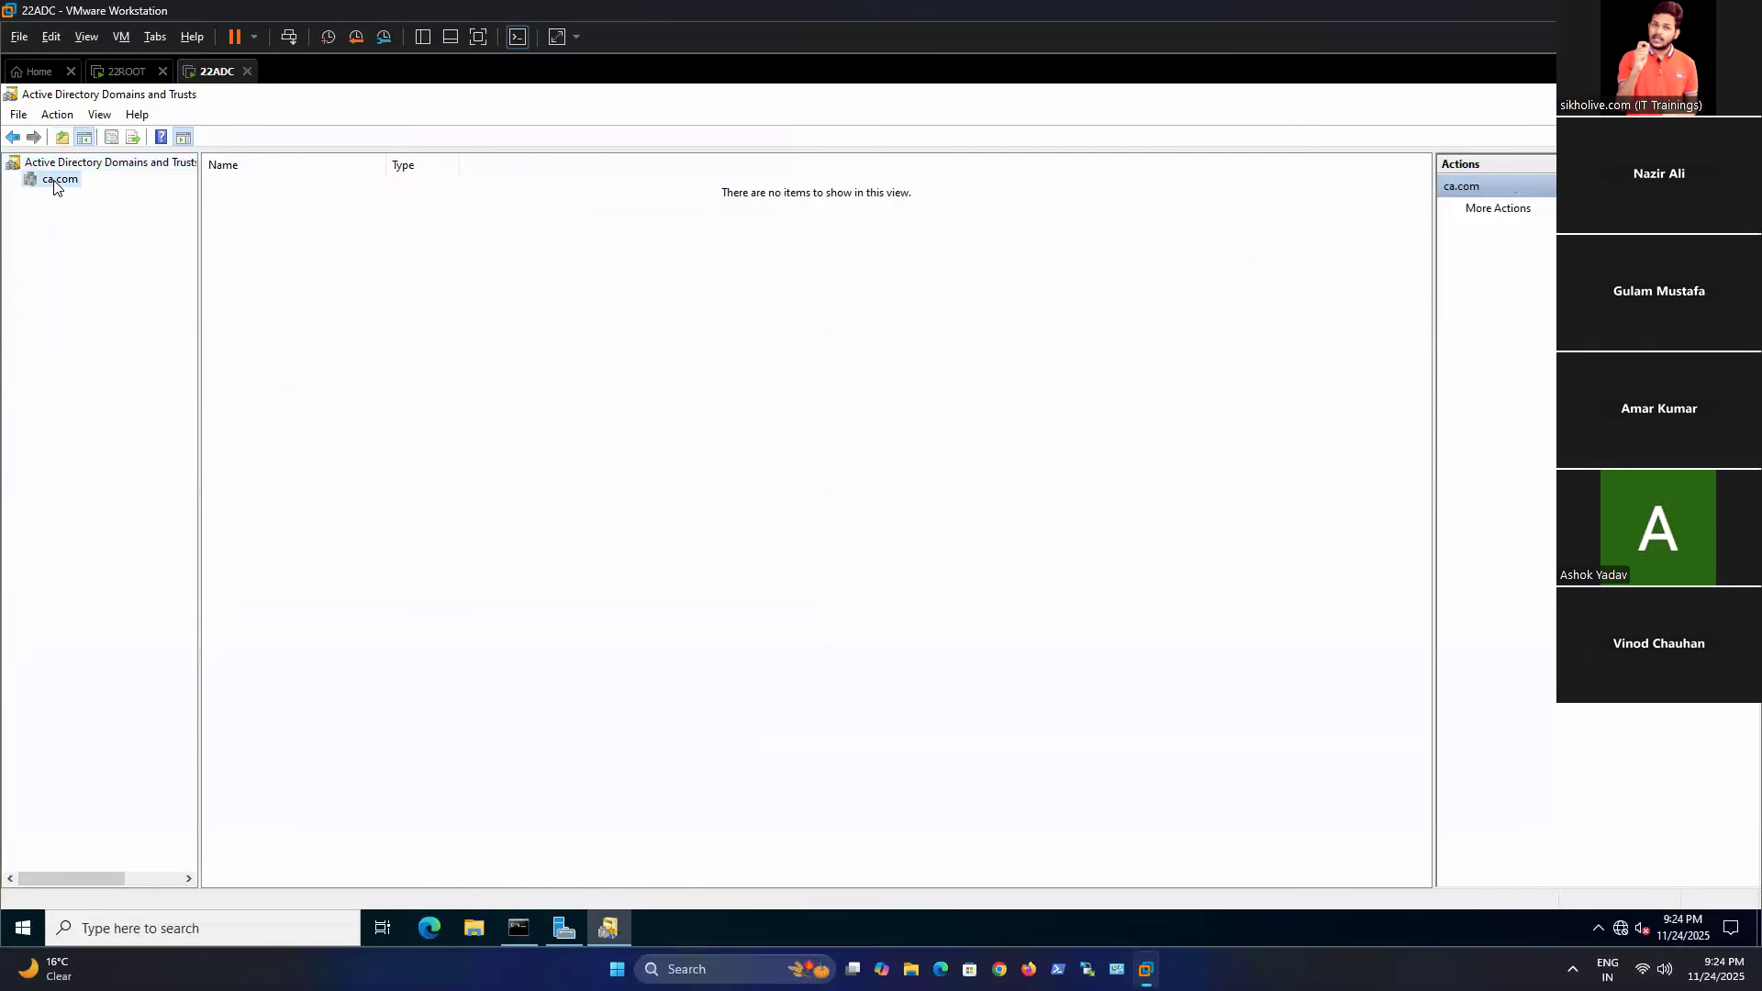
{"action": "left_click", "coordinate": [101, 163]}
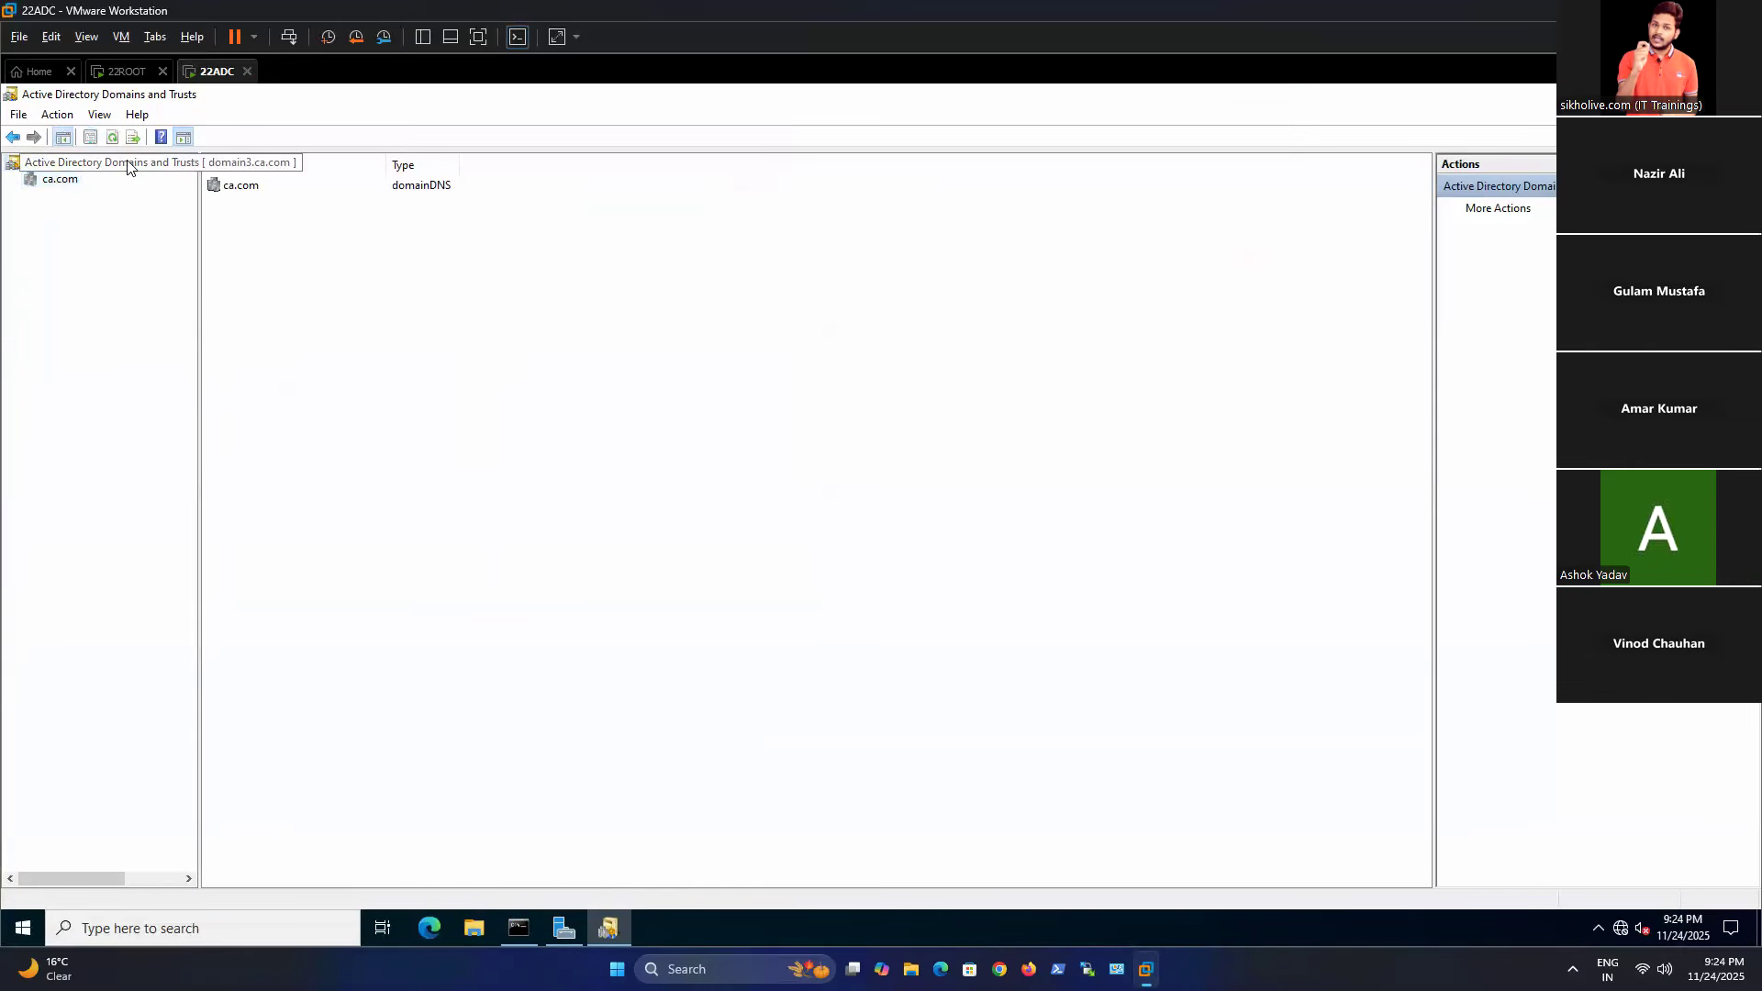
{"action": "right_click", "coordinate": [127, 162]}
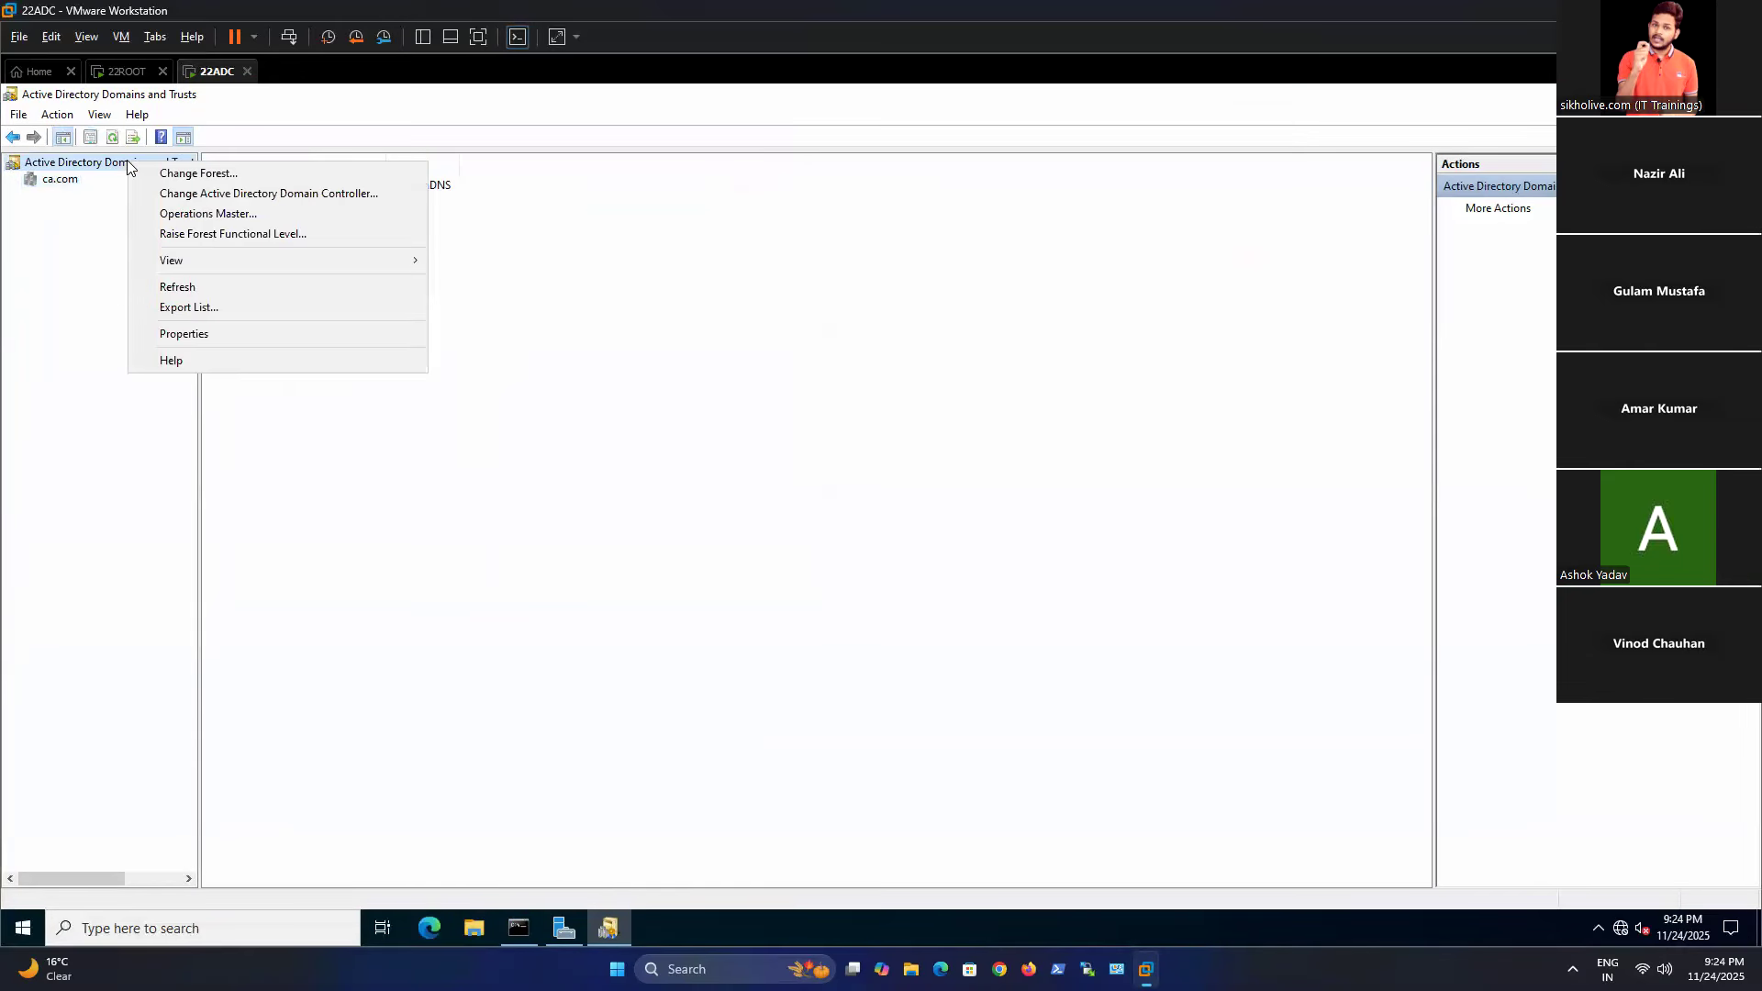
{"action": "left_click", "coordinate": [209, 214]}
{"action": "left_click_drag", "start_coordinate": [809, 380], "coordinate": [571, 340]}
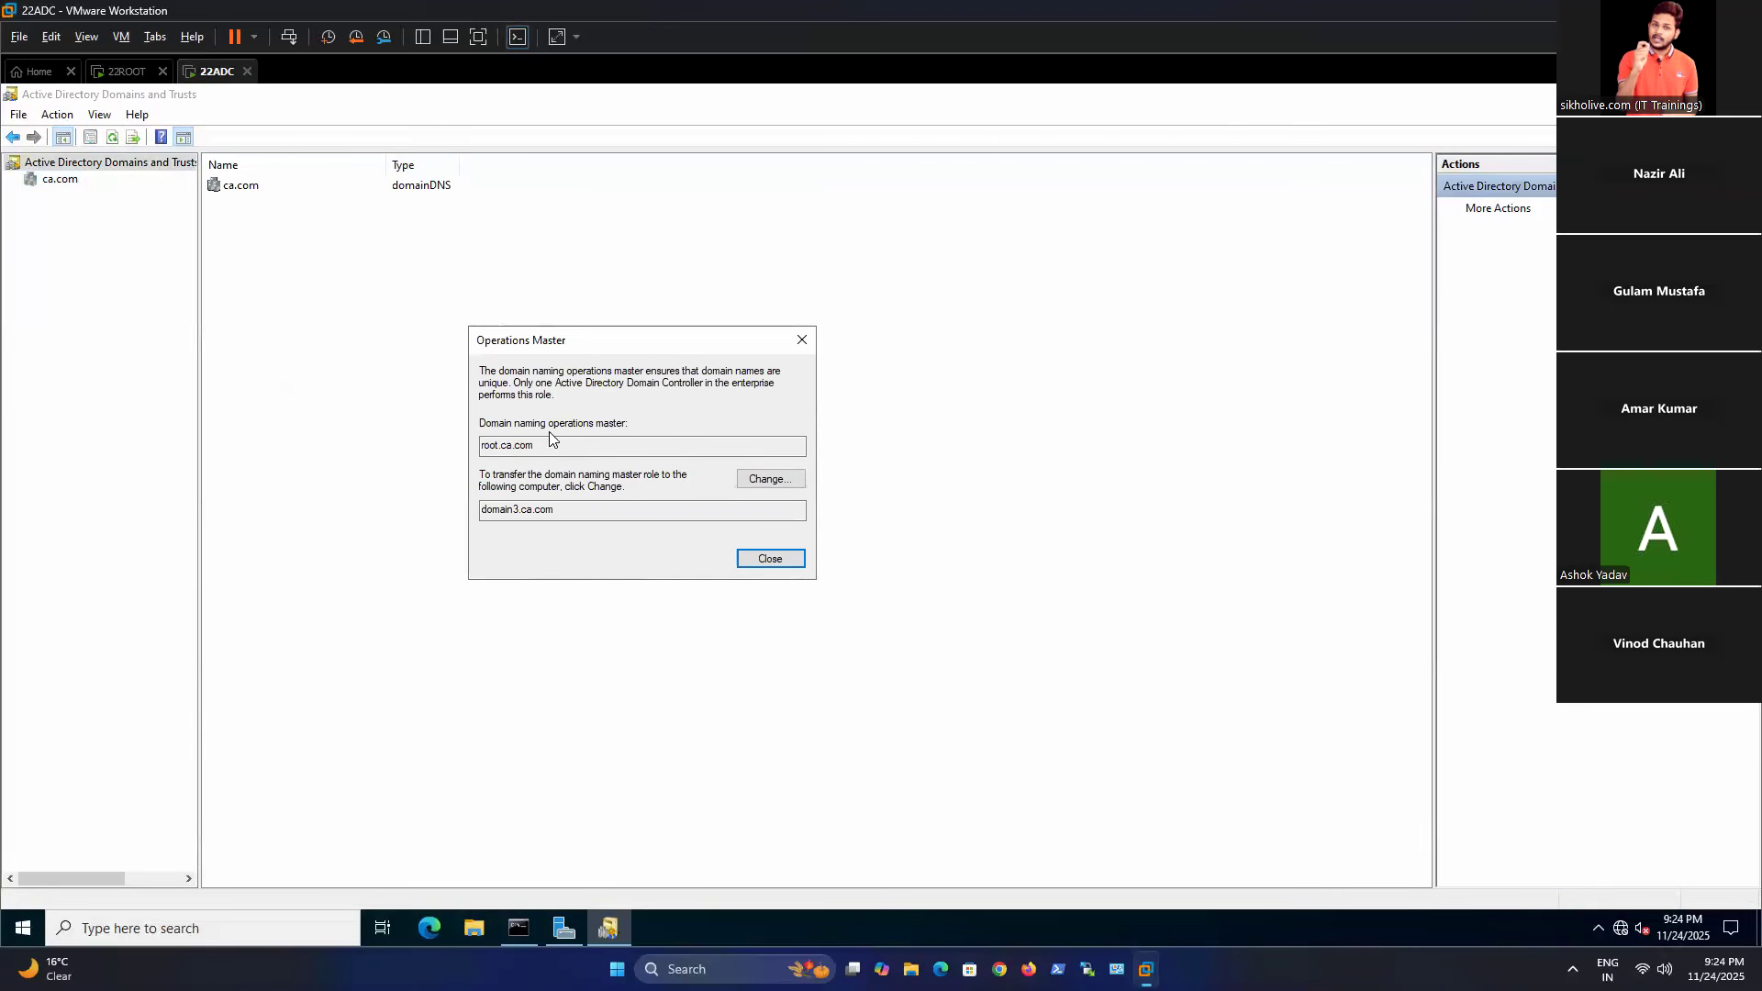
Transfer the domain naming operations master role to domain3.ca.com, check the new holder and close the Operations Master dialog.
{"action": "left_click_drag", "start_coordinate": [538, 446], "coordinate": [484, 447]}
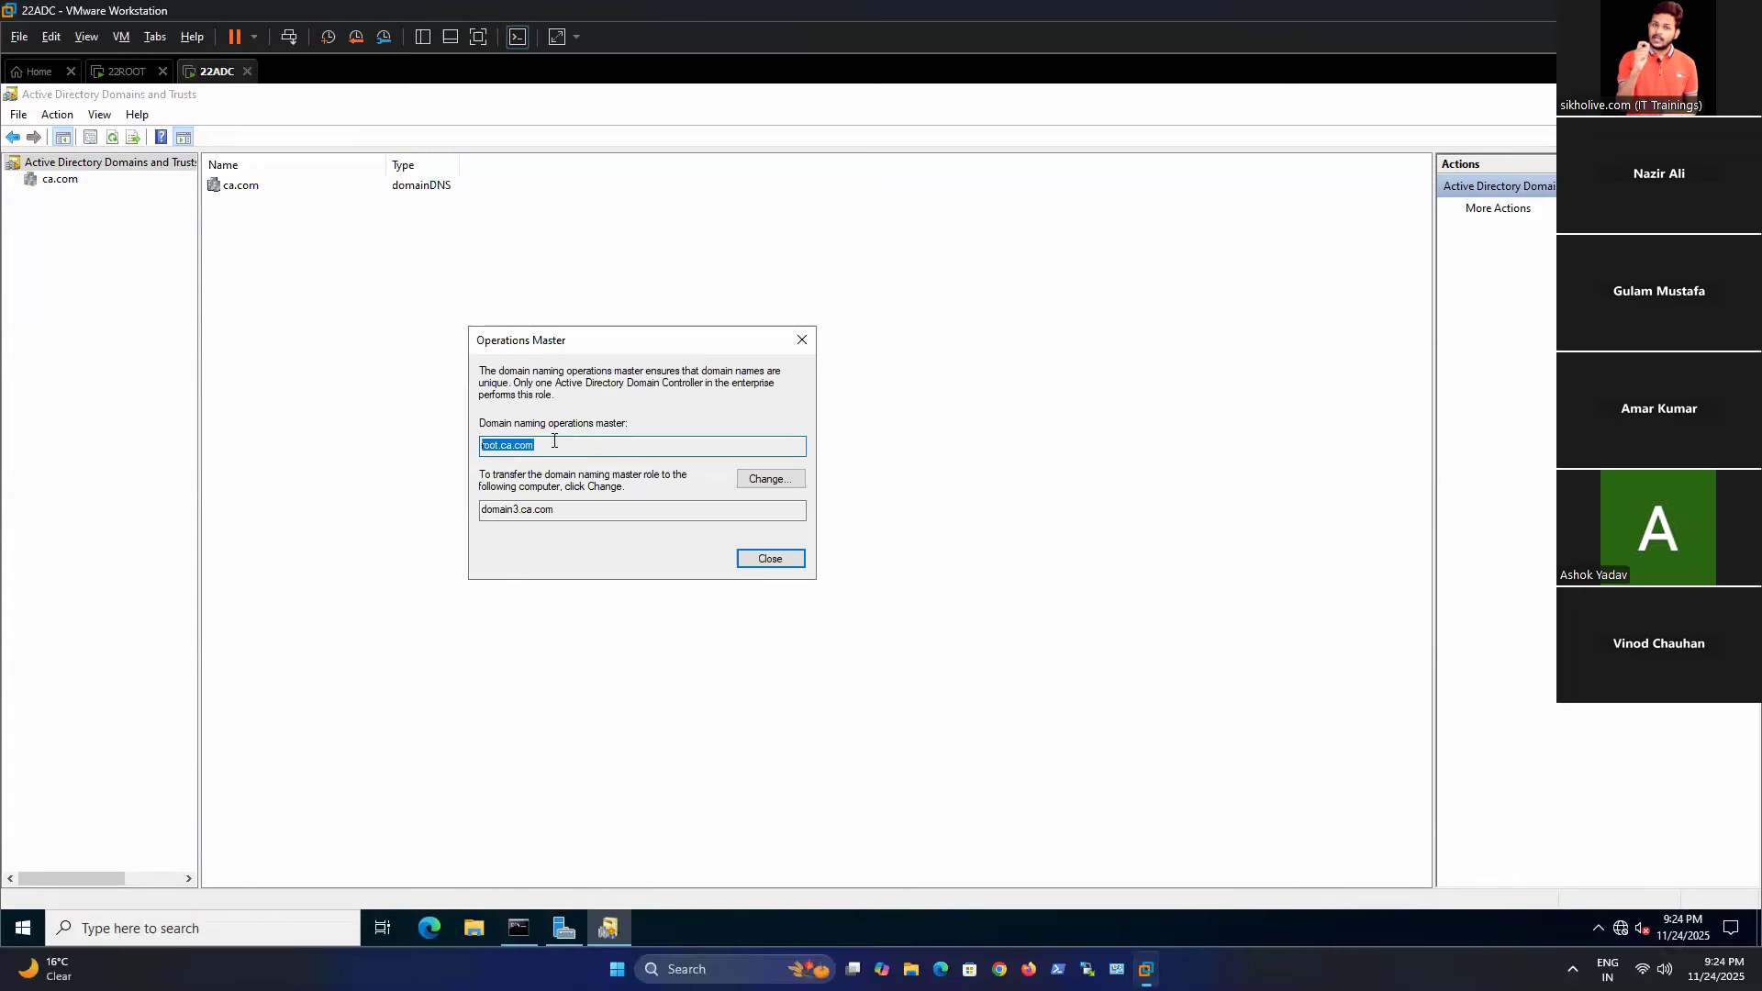
{"action": "left_click", "coordinate": [763, 484]}
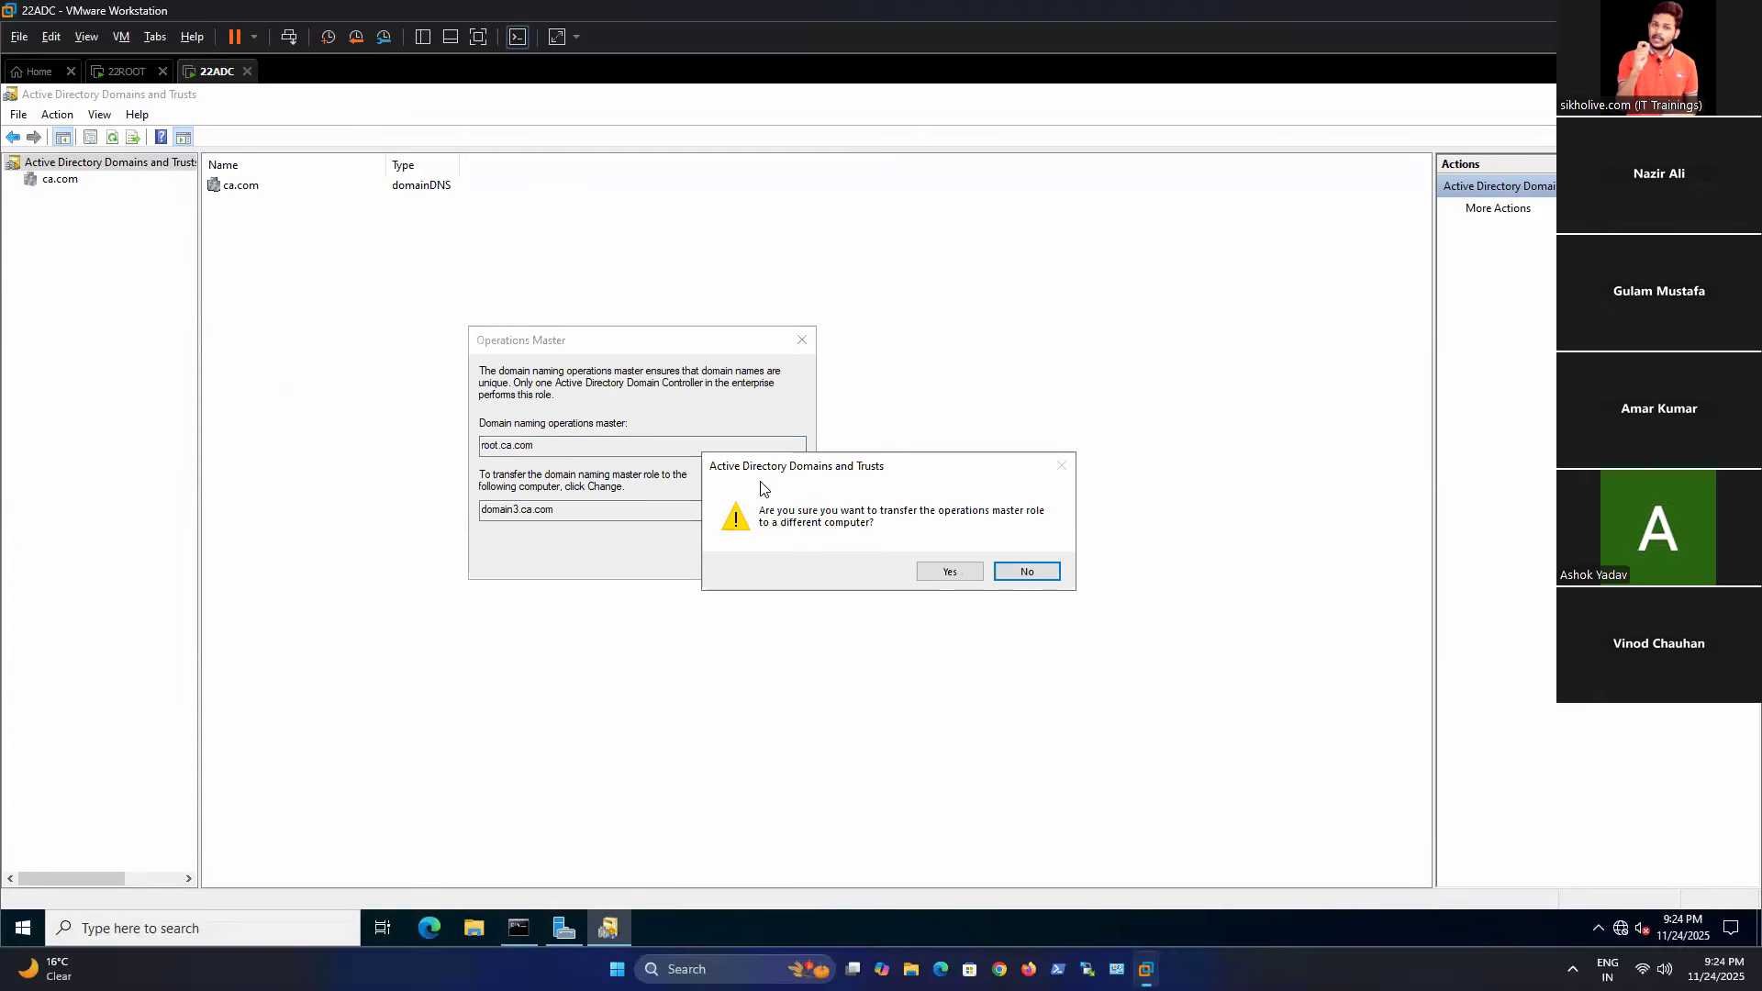
{"action": "left_click", "coordinate": [943, 571]}
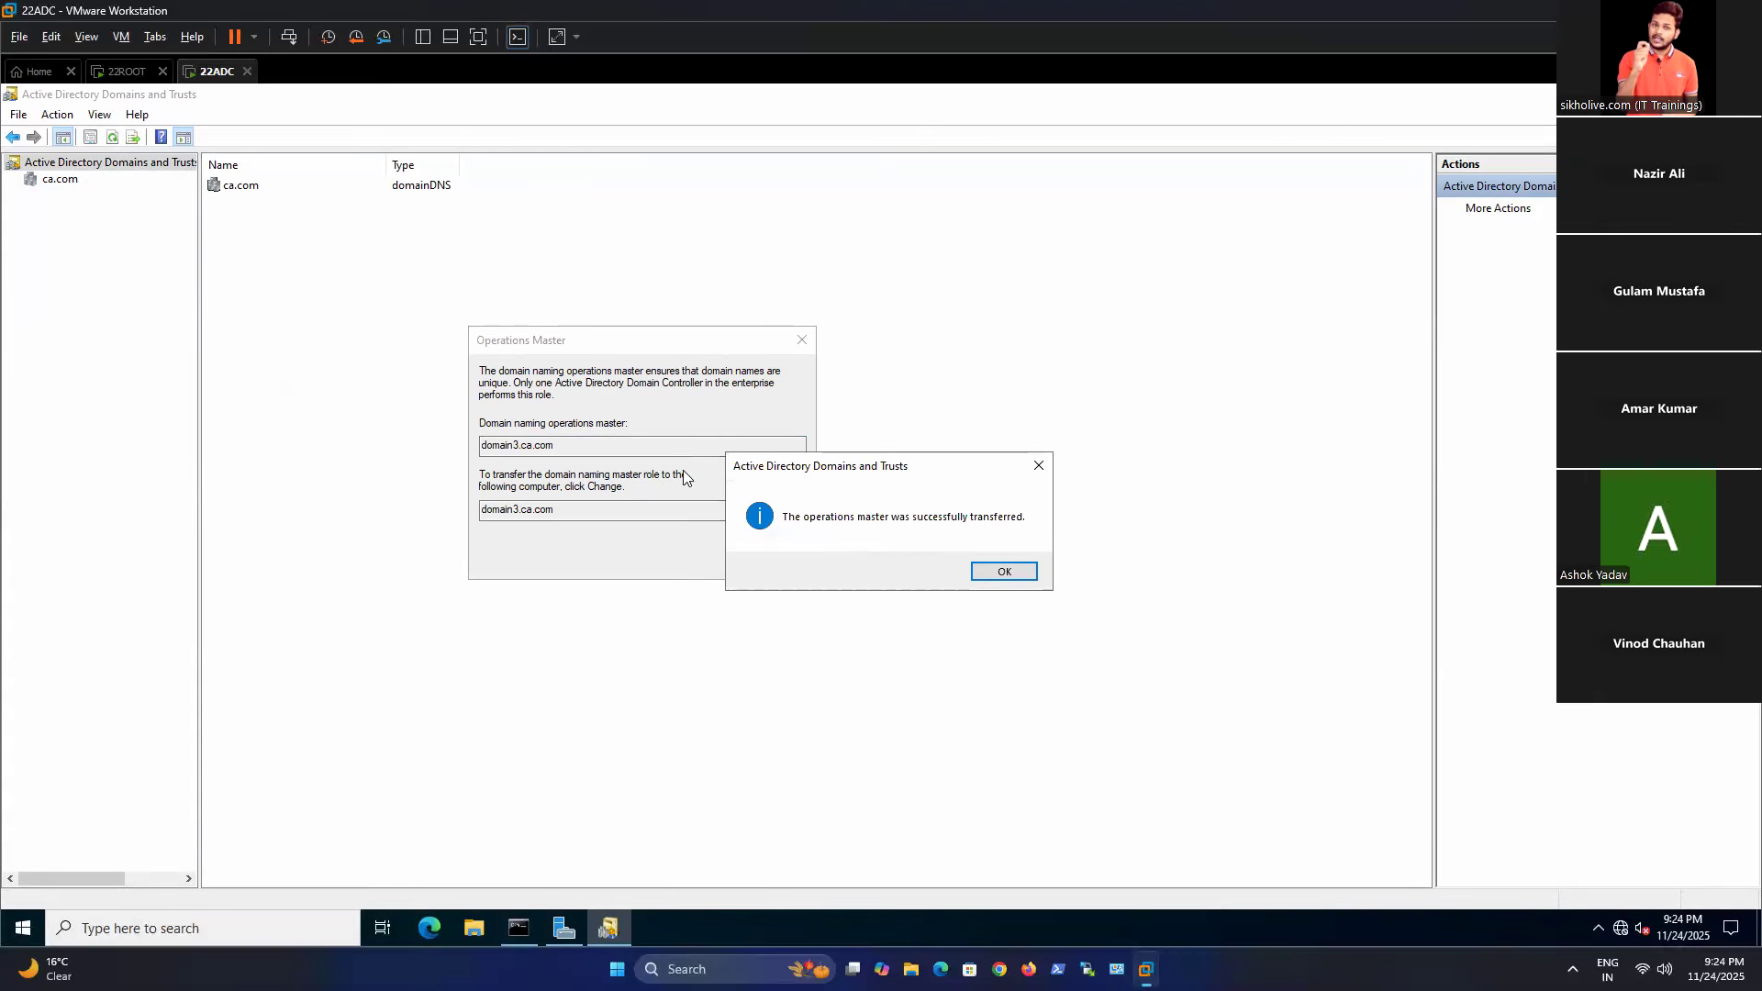
{"action": "left_click", "coordinate": [1004, 571]}
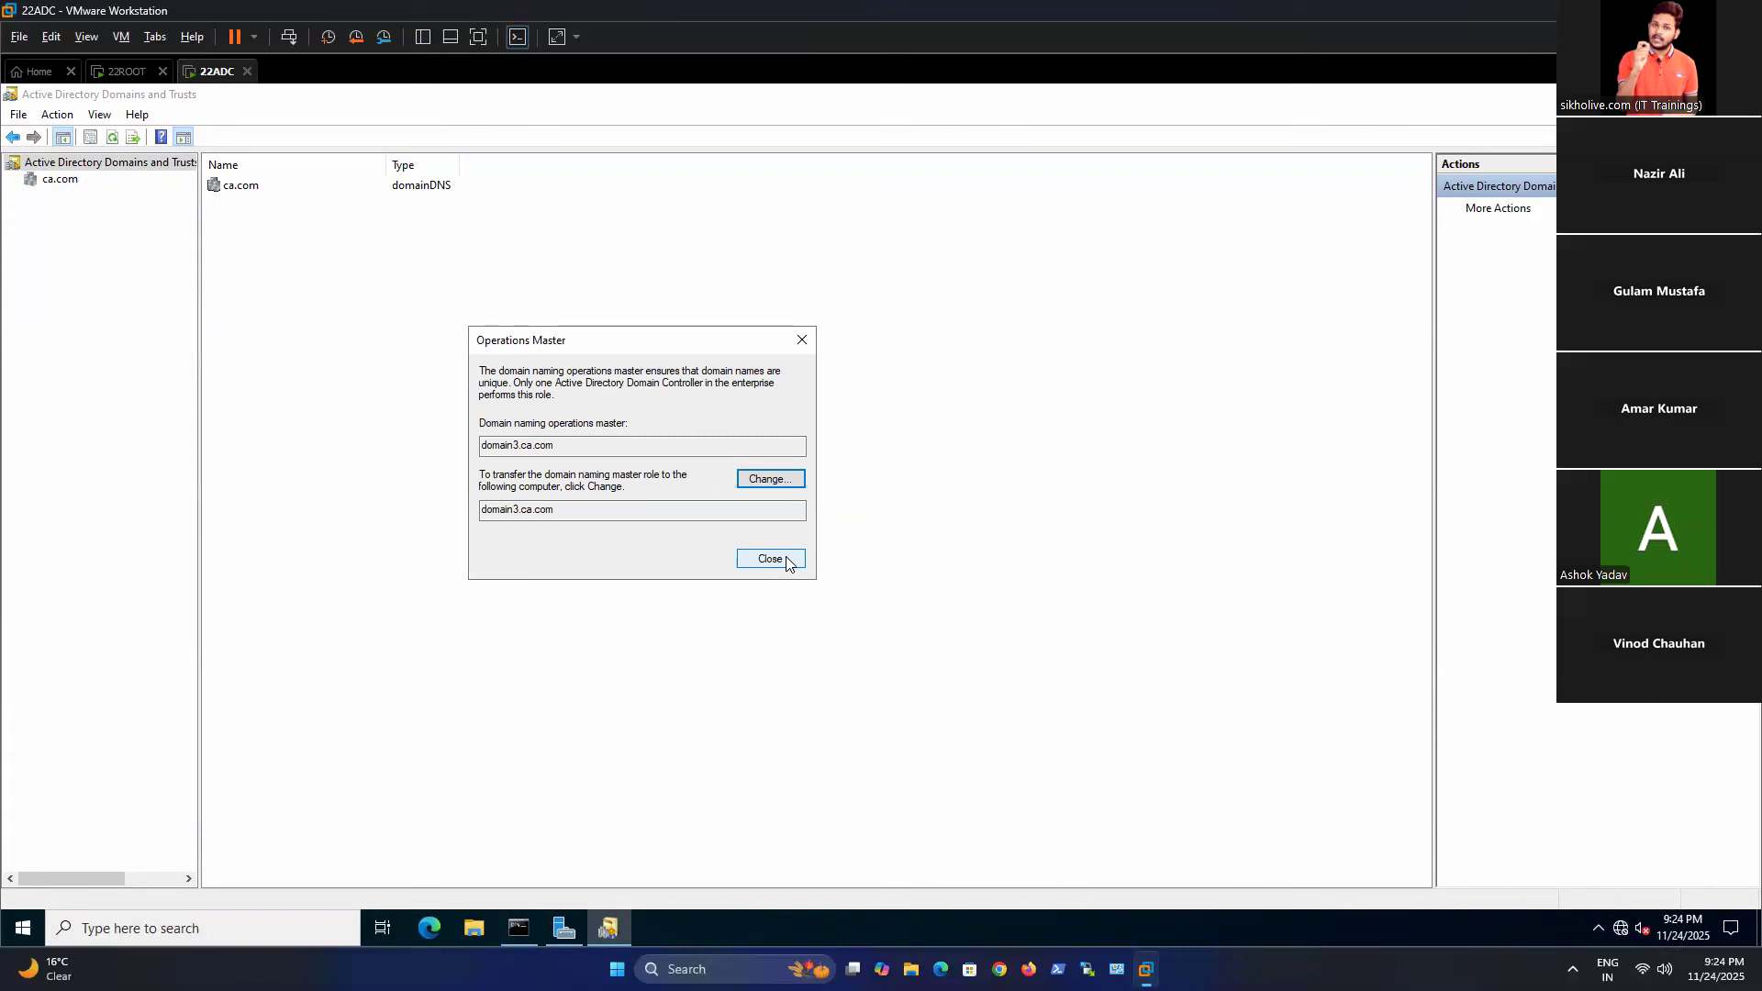
{"action": "key", "text": "shift+Tab"}
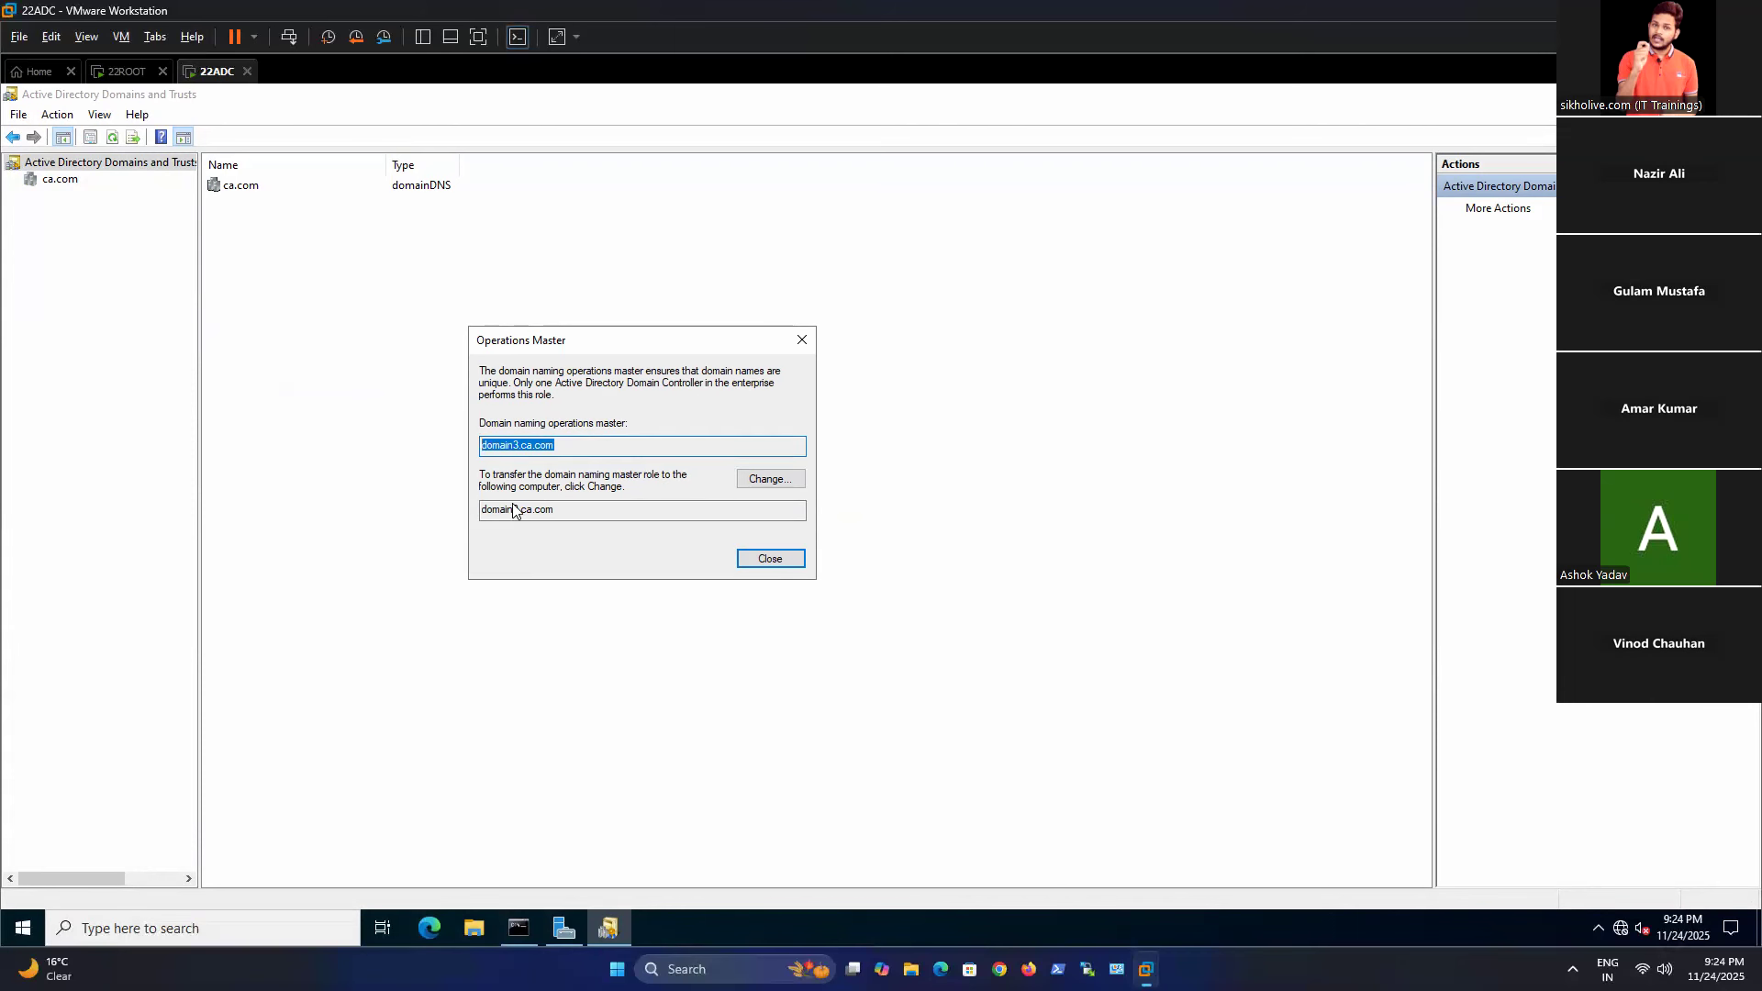
{"action": "left_click", "coordinate": [774, 562]}
{"action": "left_click", "coordinate": [771, 559]}
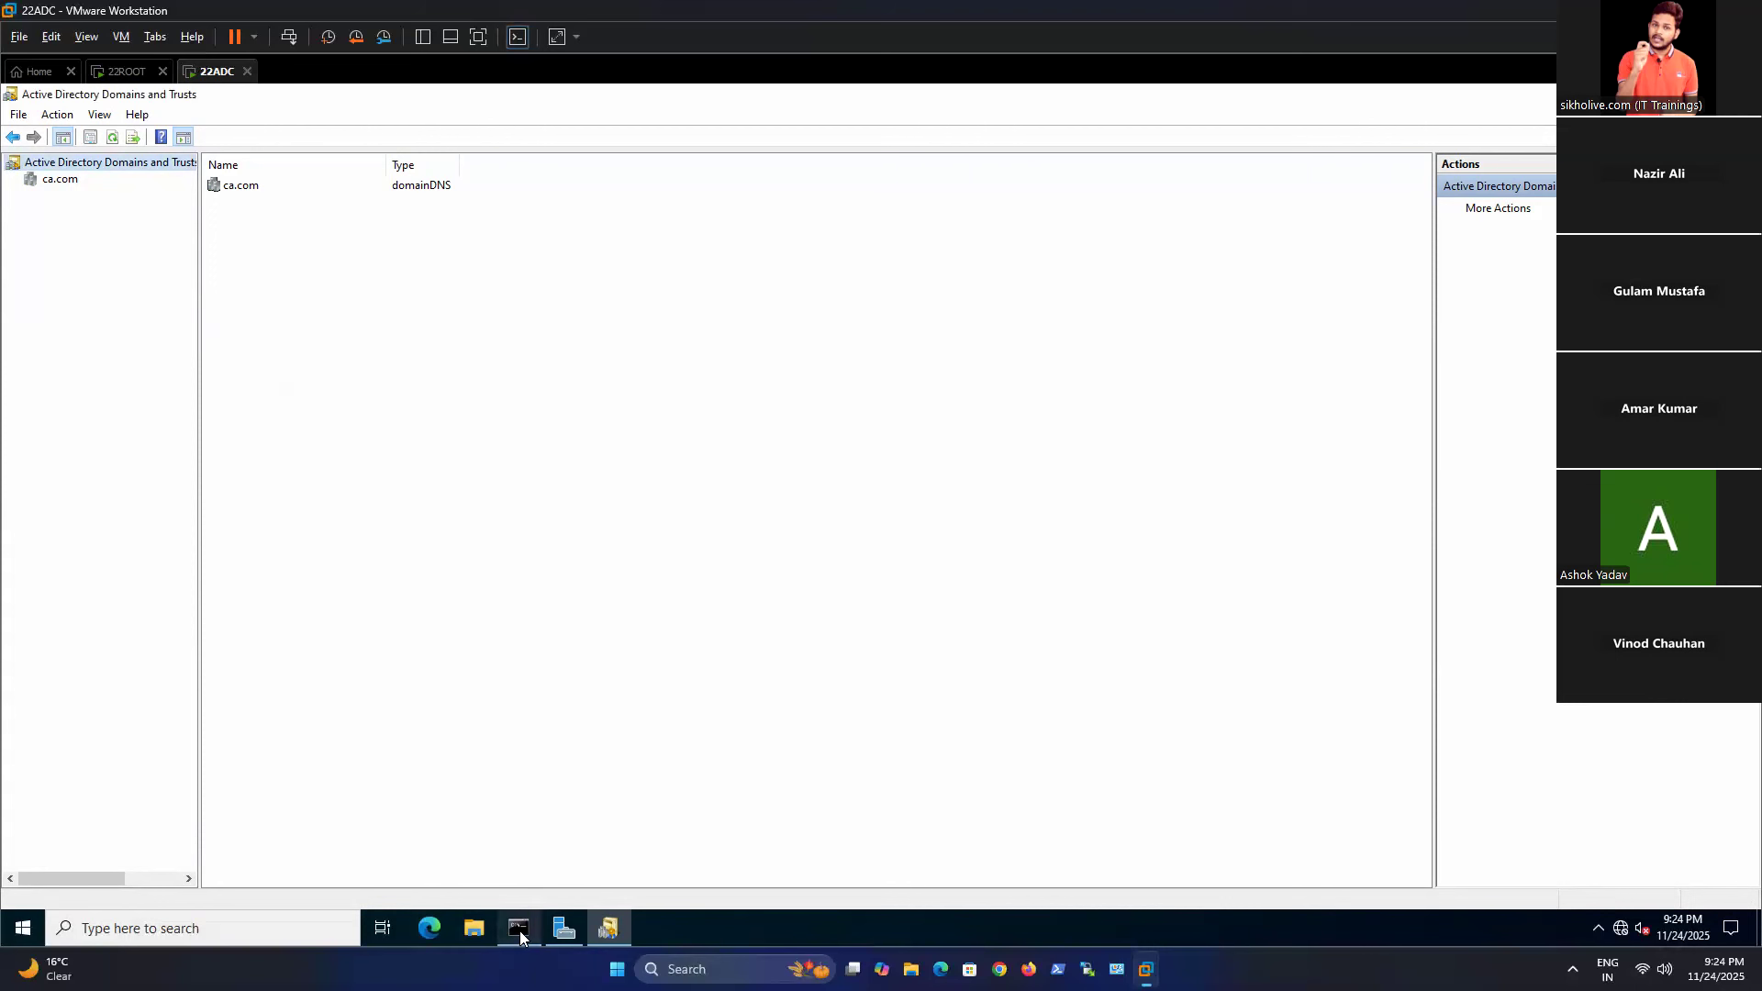
Rerun netdom query fsmo in Command Prompt to check the Domain naming master holder, and minimize the open windows.
{"action": "left_click", "coordinate": [520, 930]}
{"action": "key", "text": "Up"}
{"action": "key", "text": "Return"}
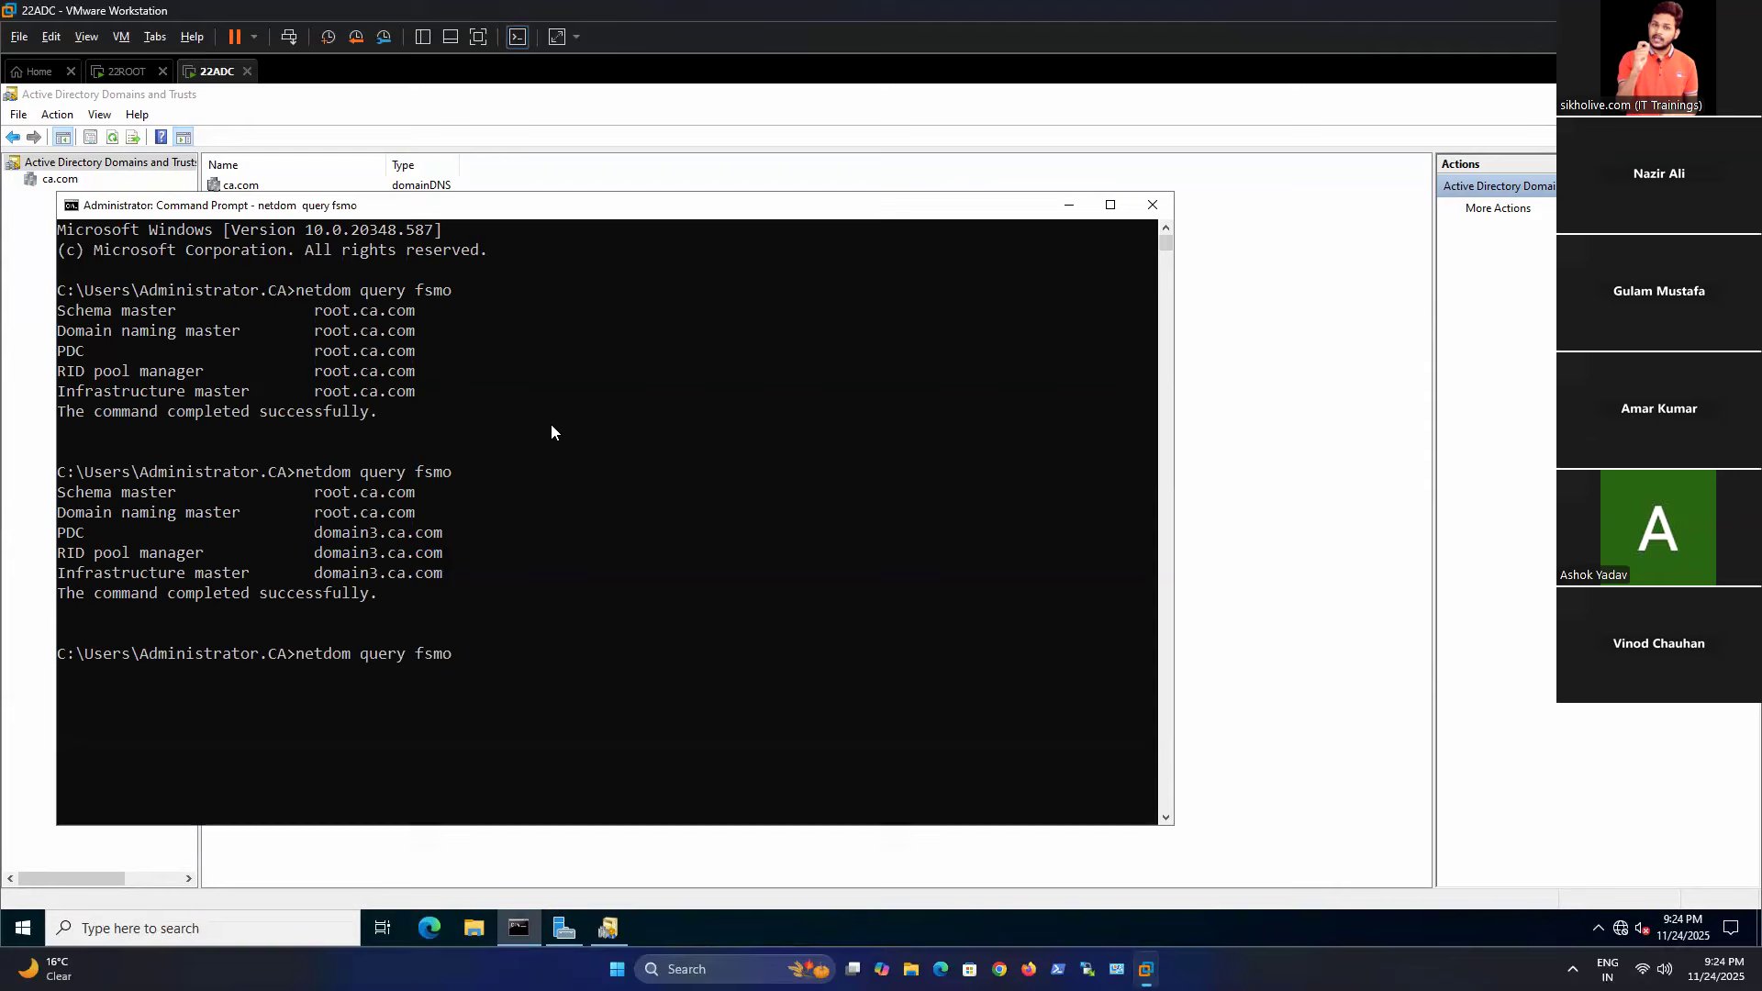
{"action": "scroll", "coordinate": [367, 425], "scroll_direction": "down", "scroll_amount": 3}
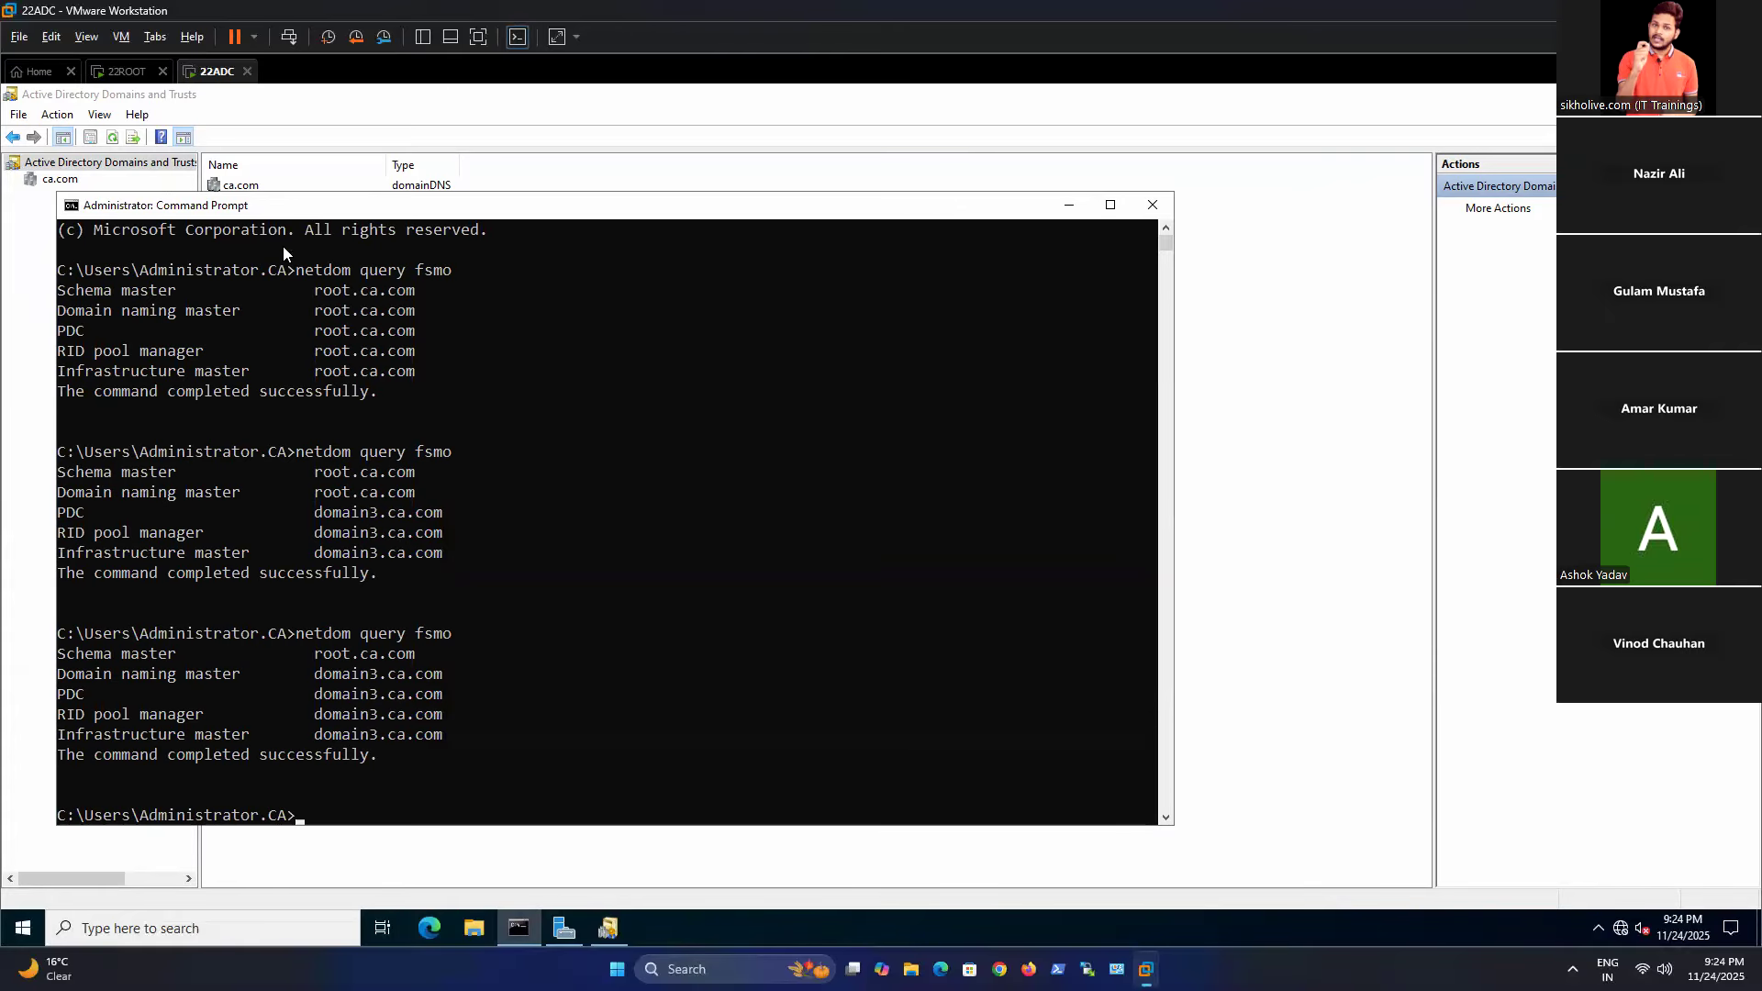
{"action": "left_click", "coordinate": [1069, 212]}
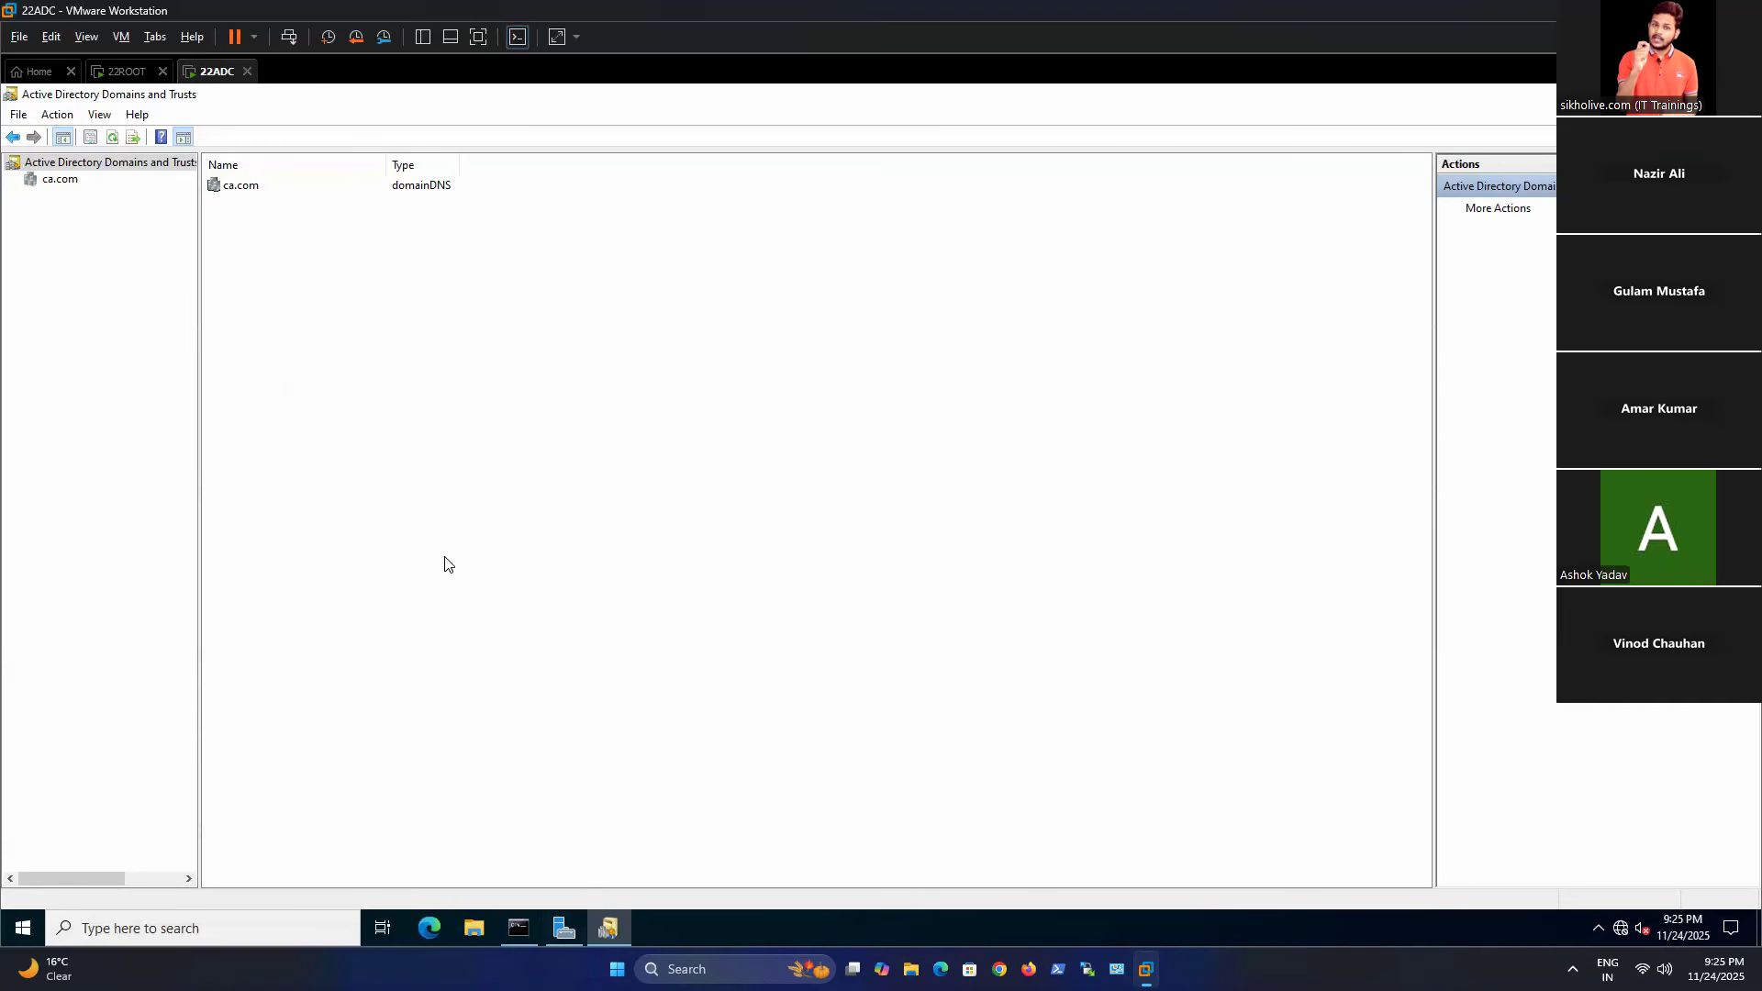
{"action": "left_click", "coordinate": [1741, 93]}
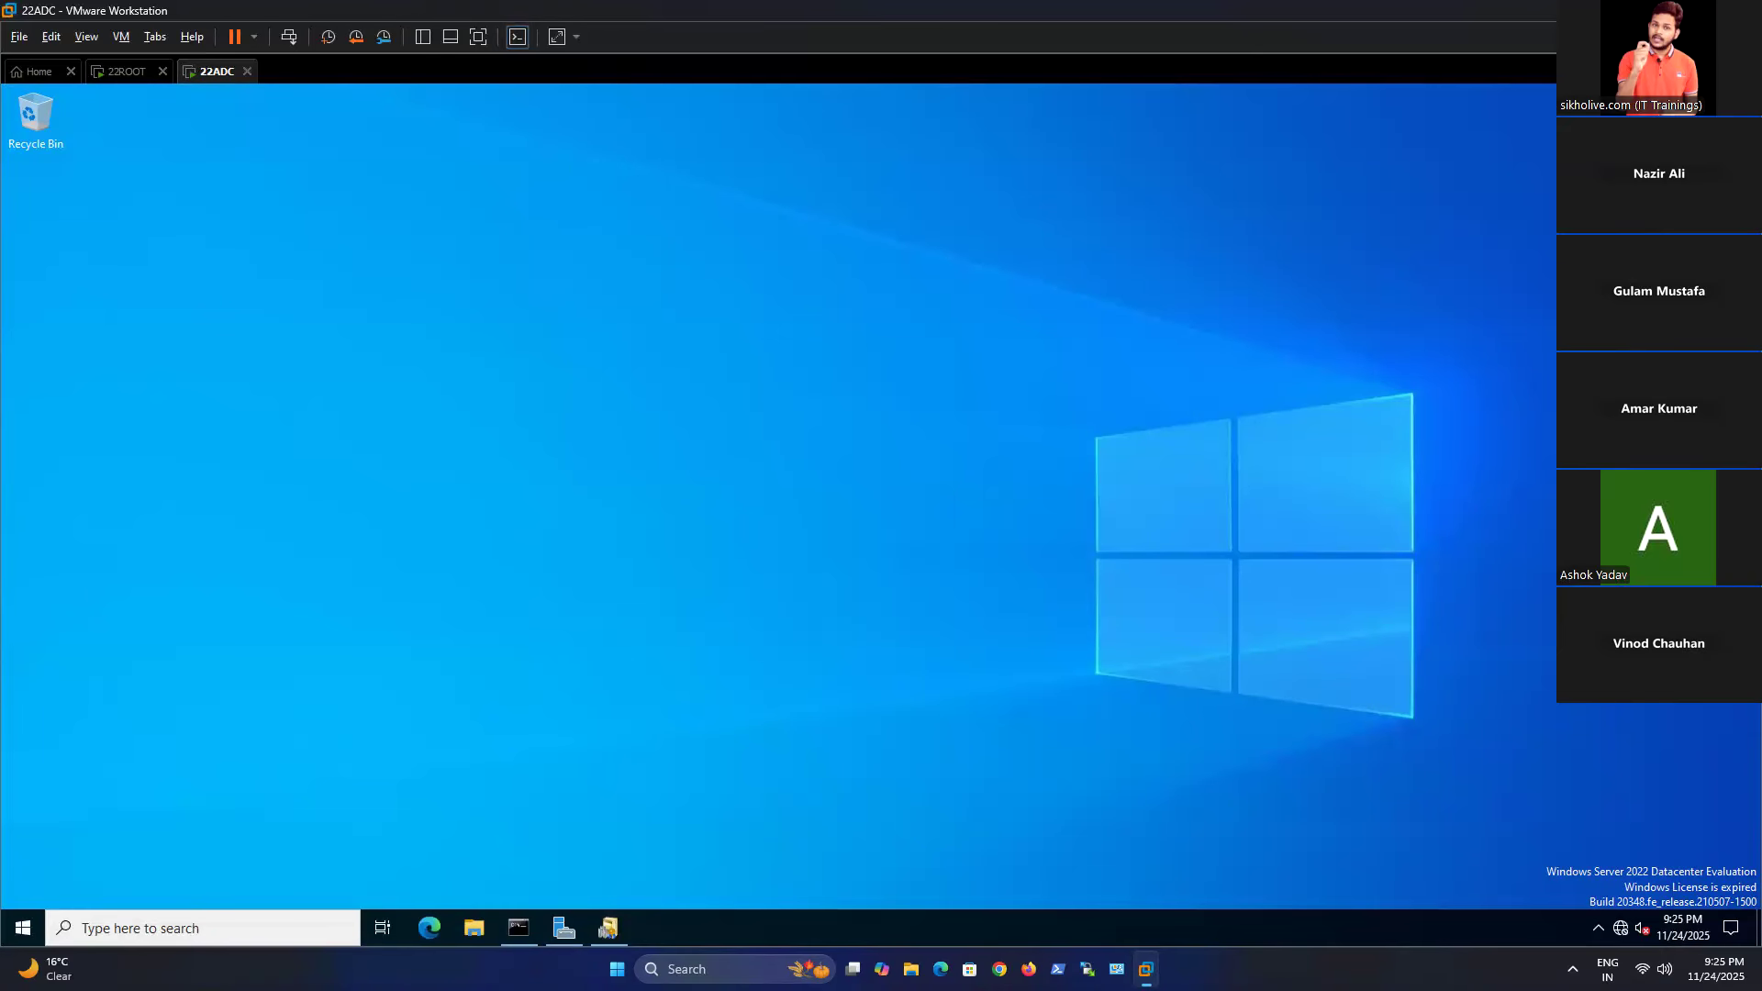
{"action": "key", "text": "super+s"}
{"action": "type", "text": "dns"}
{"action": "key", "text": "Return"}
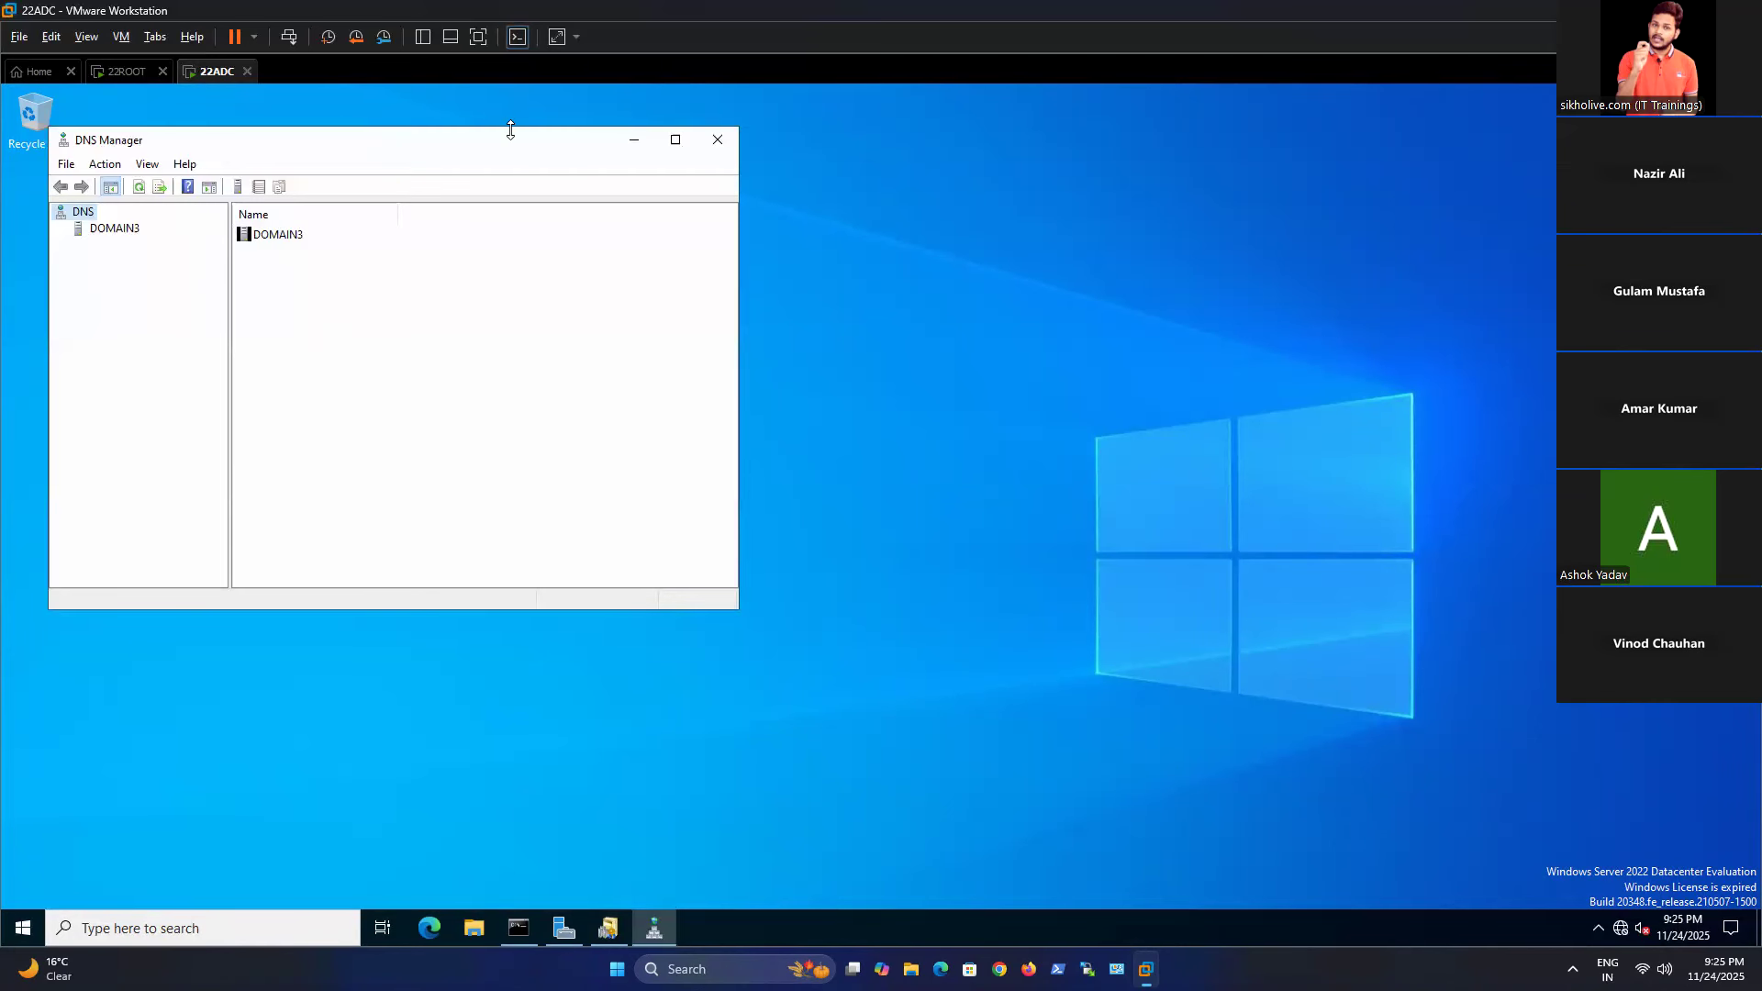
{"action": "left_click", "coordinate": [714, 136]}
{"action": "left_click", "coordinate": [191, 927]}
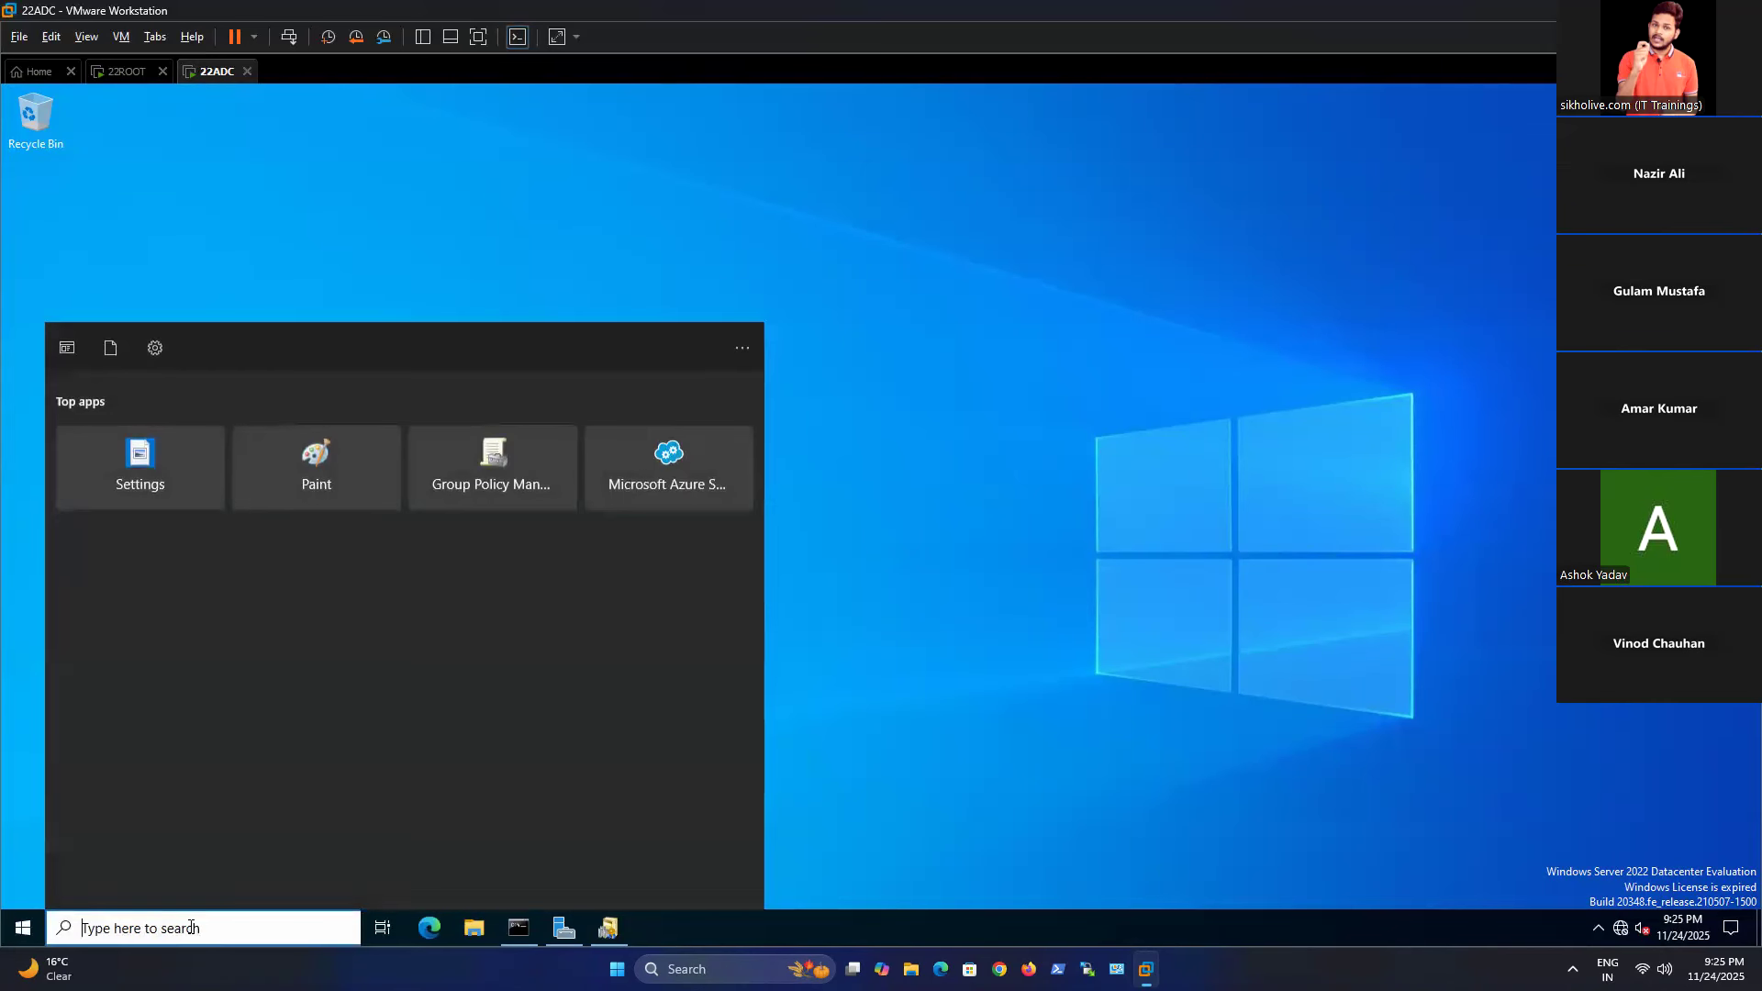
{"action": "type", "text": "mmc"}
{"action": "key", "text": "BackSpace"}
{"action": "key", "text": "BackSpace"}
{"action": "key", "text": "BackSpace"}
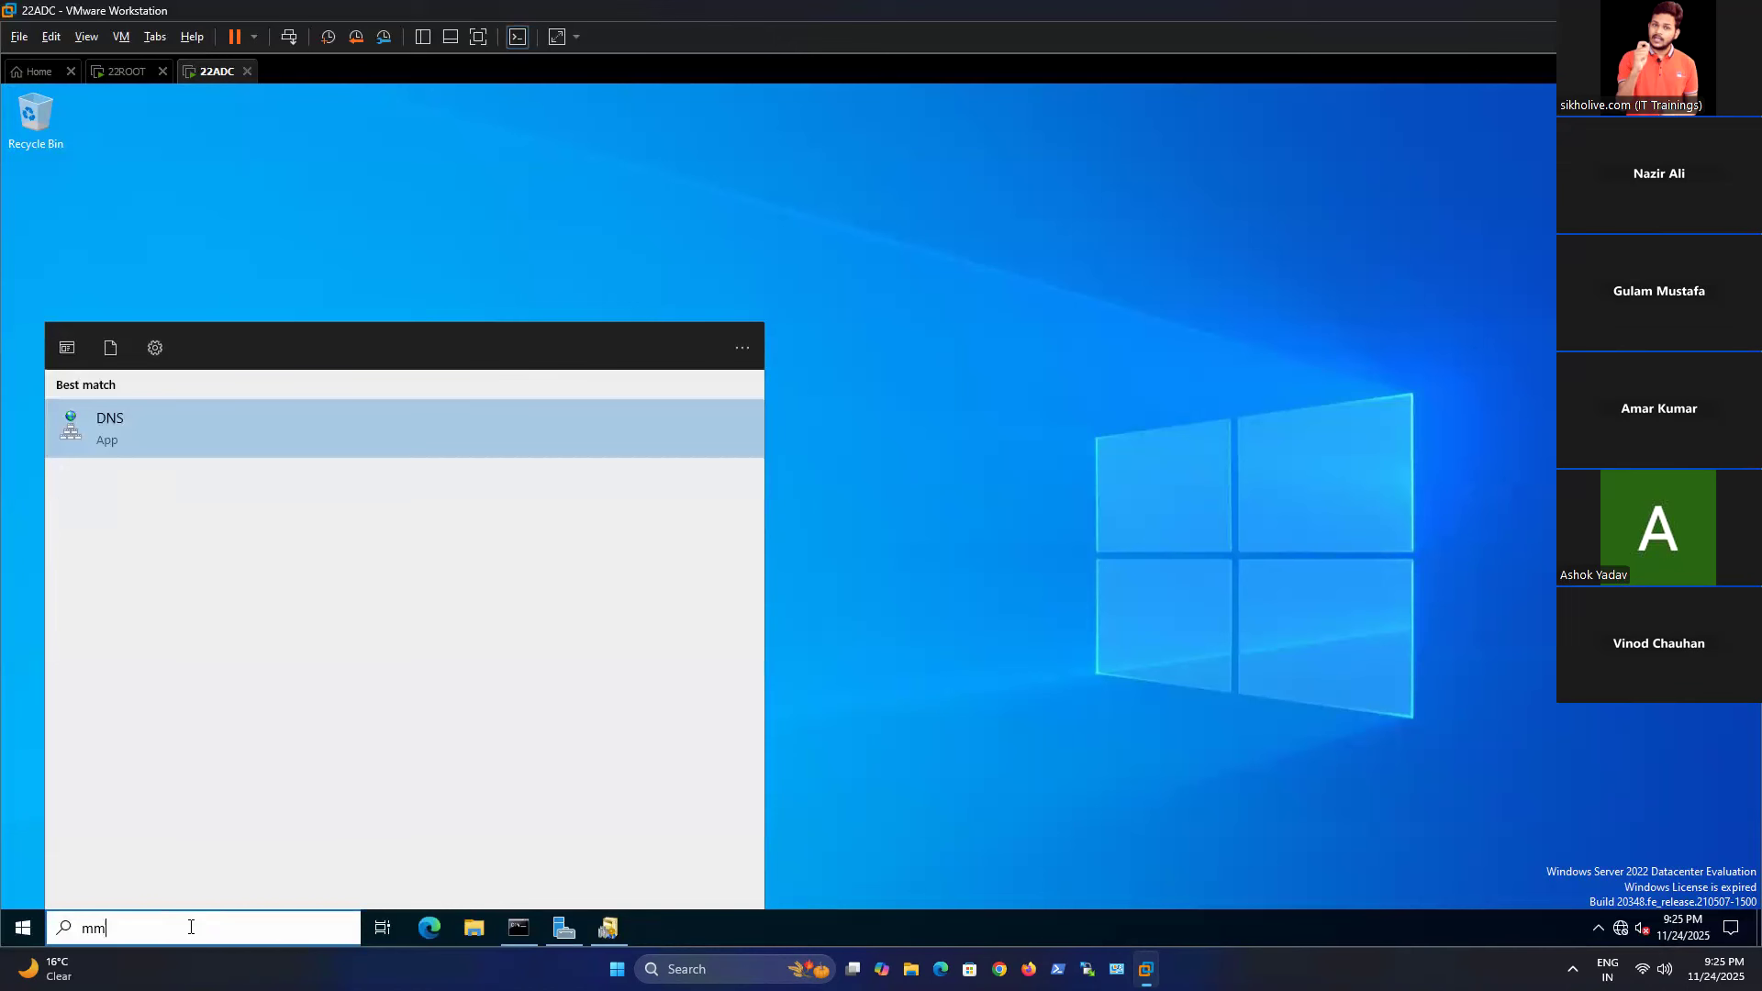
Launch an empty MMC console with mmc and examine the Active Directory entries among its available snap-ins.
{"action": "key", "text": "super+r"}
{"action": "type", "text": "mmc"}
{"action": "key", "text": "Return"}
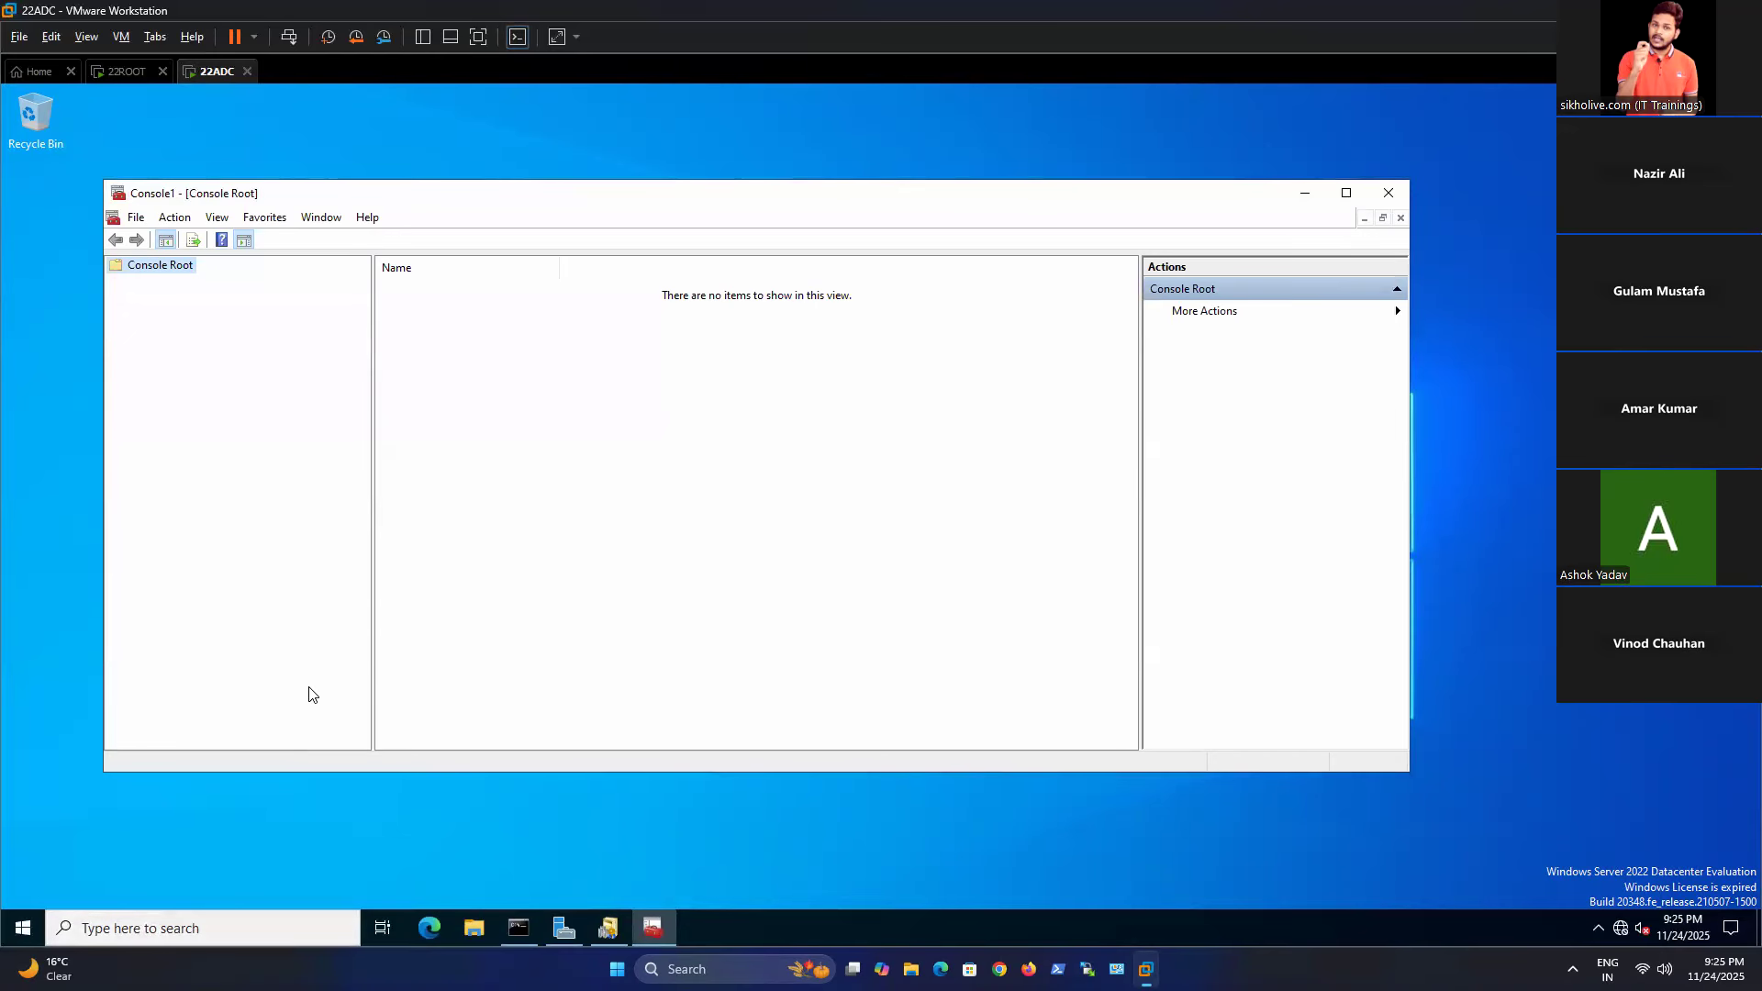
{"action": "left_click", "coordinate": [135, 218]}
{"action": "left_click", "coordinate": [204, 327]}
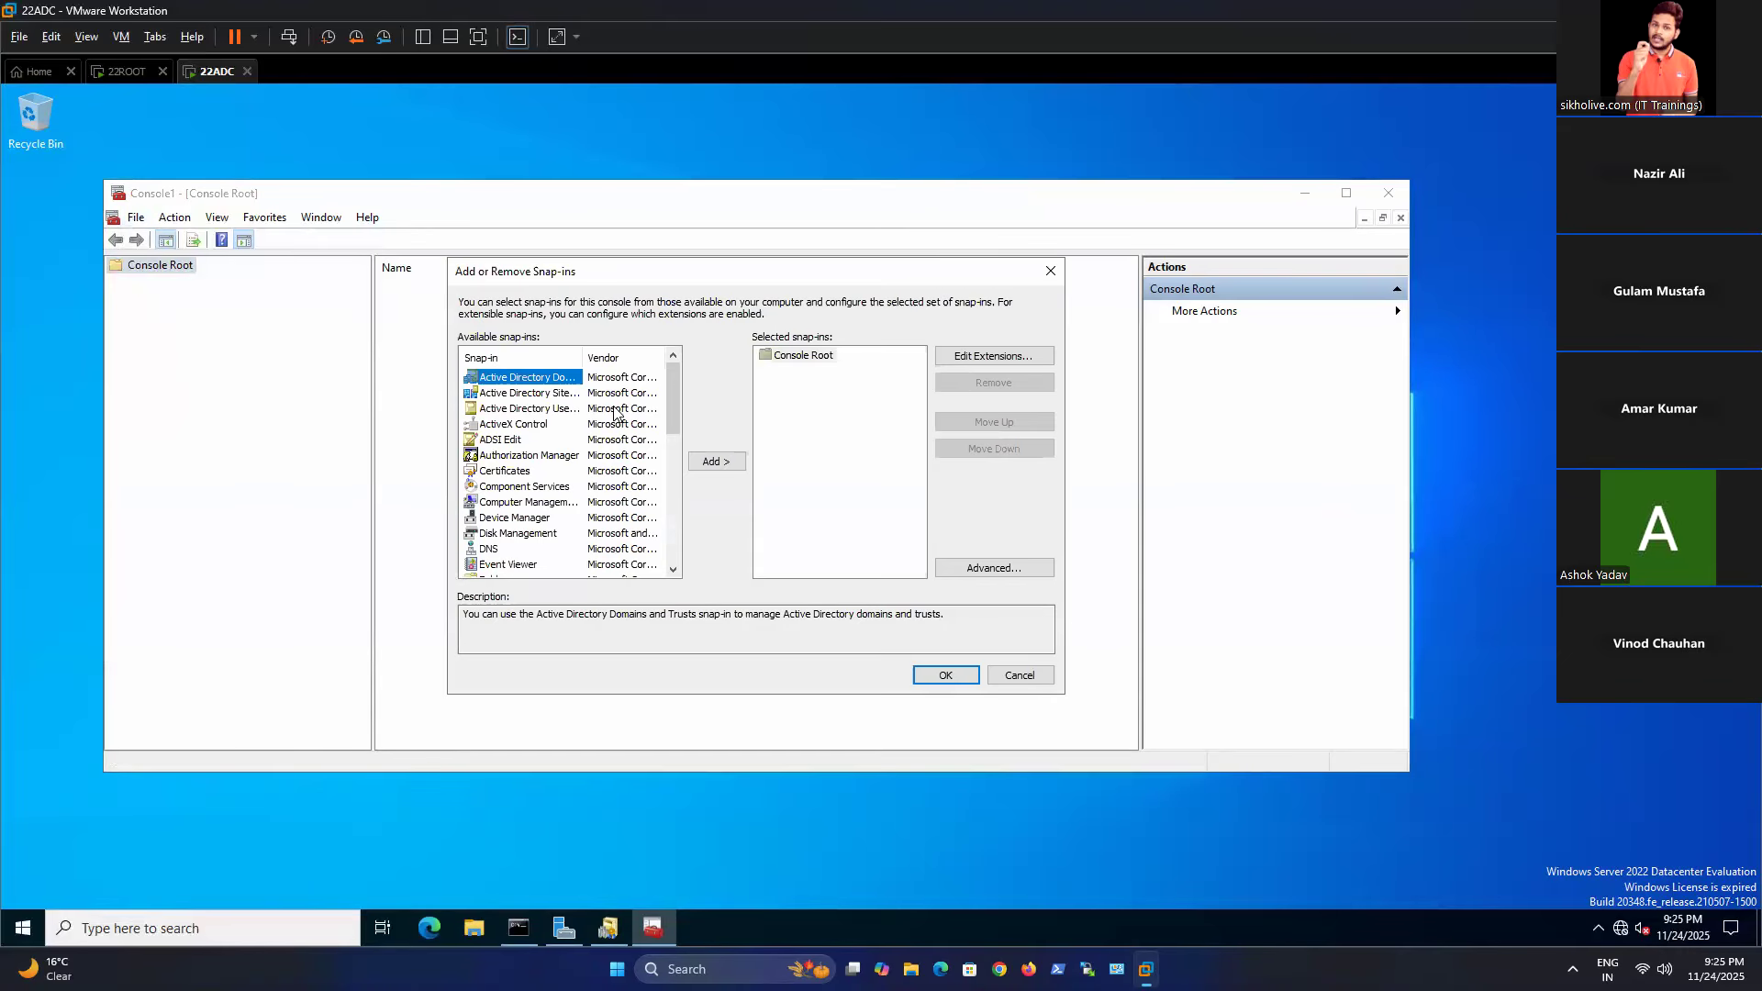
{"action": "double_click", "coordinate": [582, 356]}
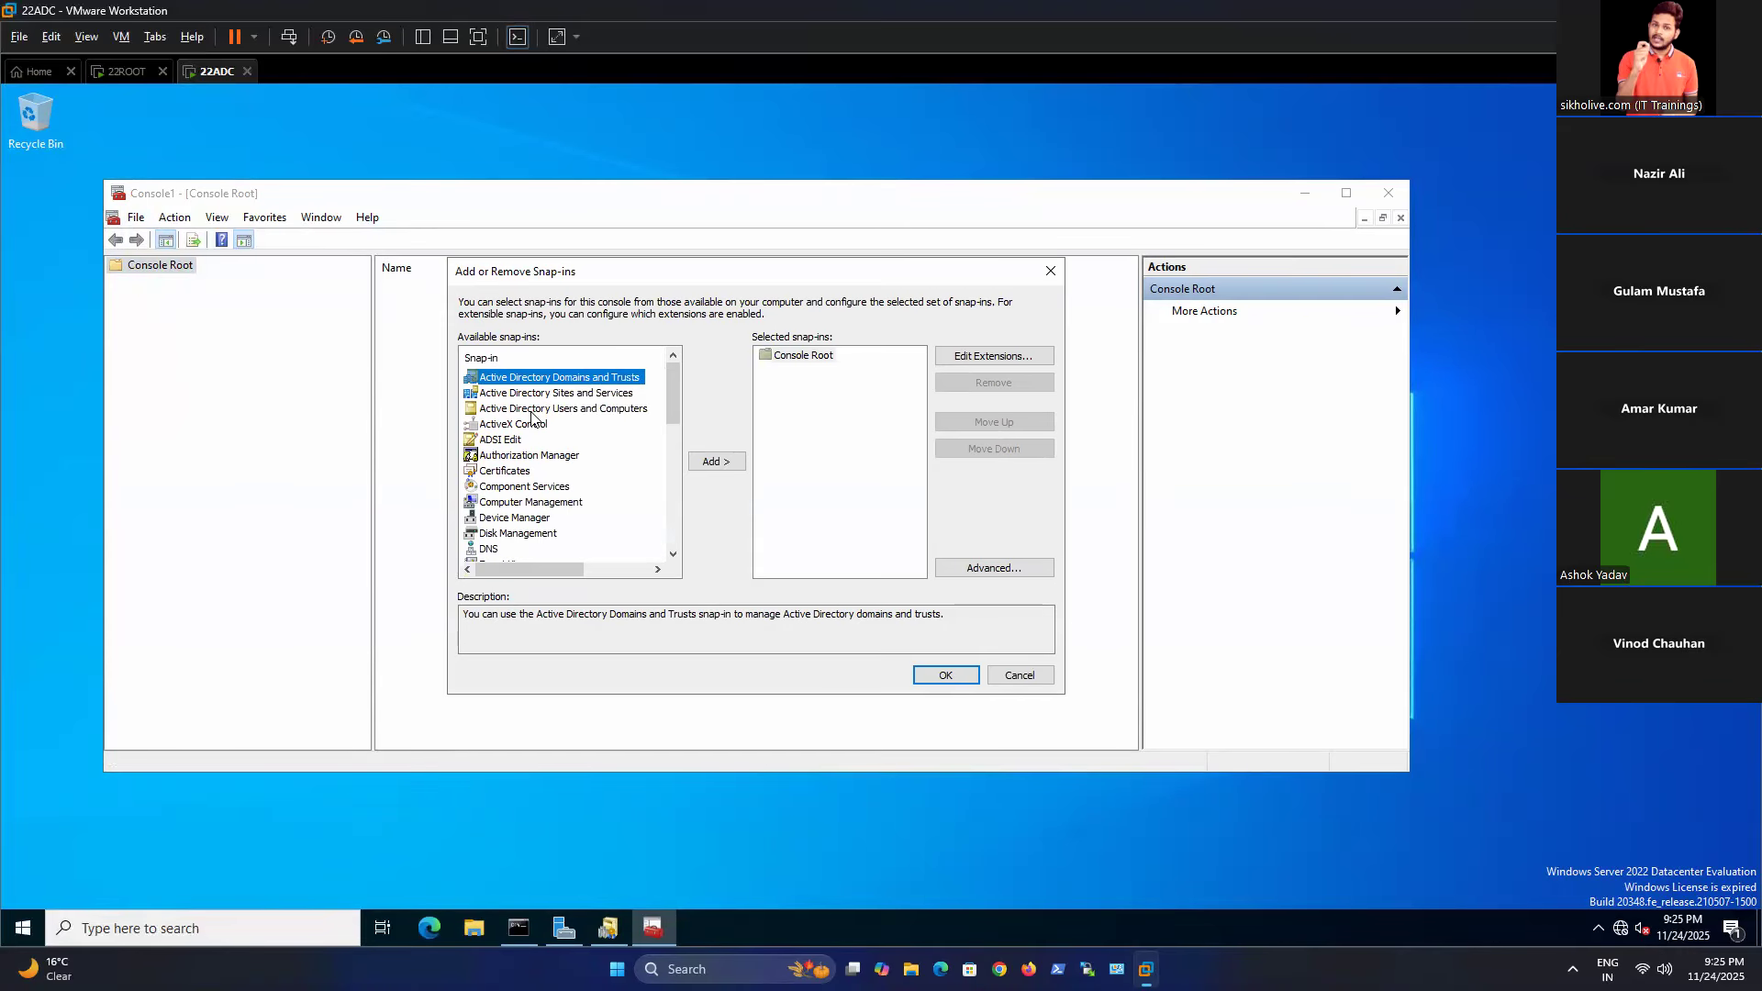
{"action": "left_click", "coordinate": [530, 409]}
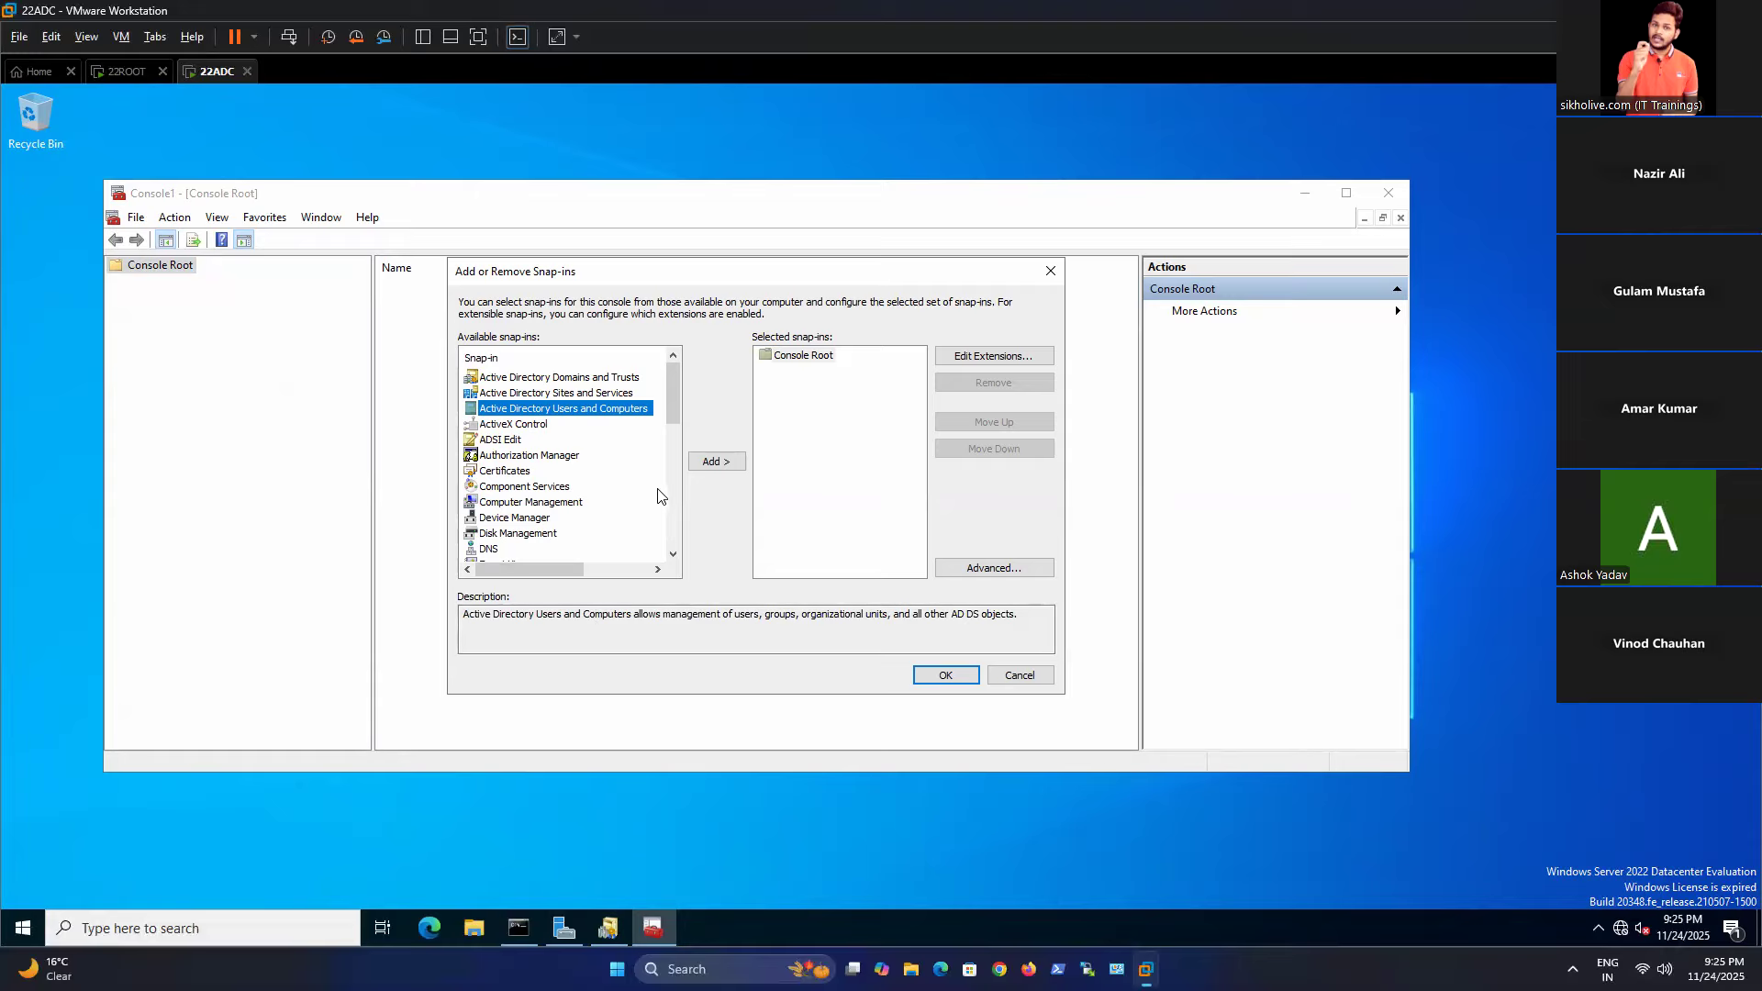
Try to open schmmgmt.dll directly from the Run dialog, and dismiss the system file prompt.
{"action": "left_click", "coordinate": [479, 799]}
{"action": "key", "text": "super+r"}
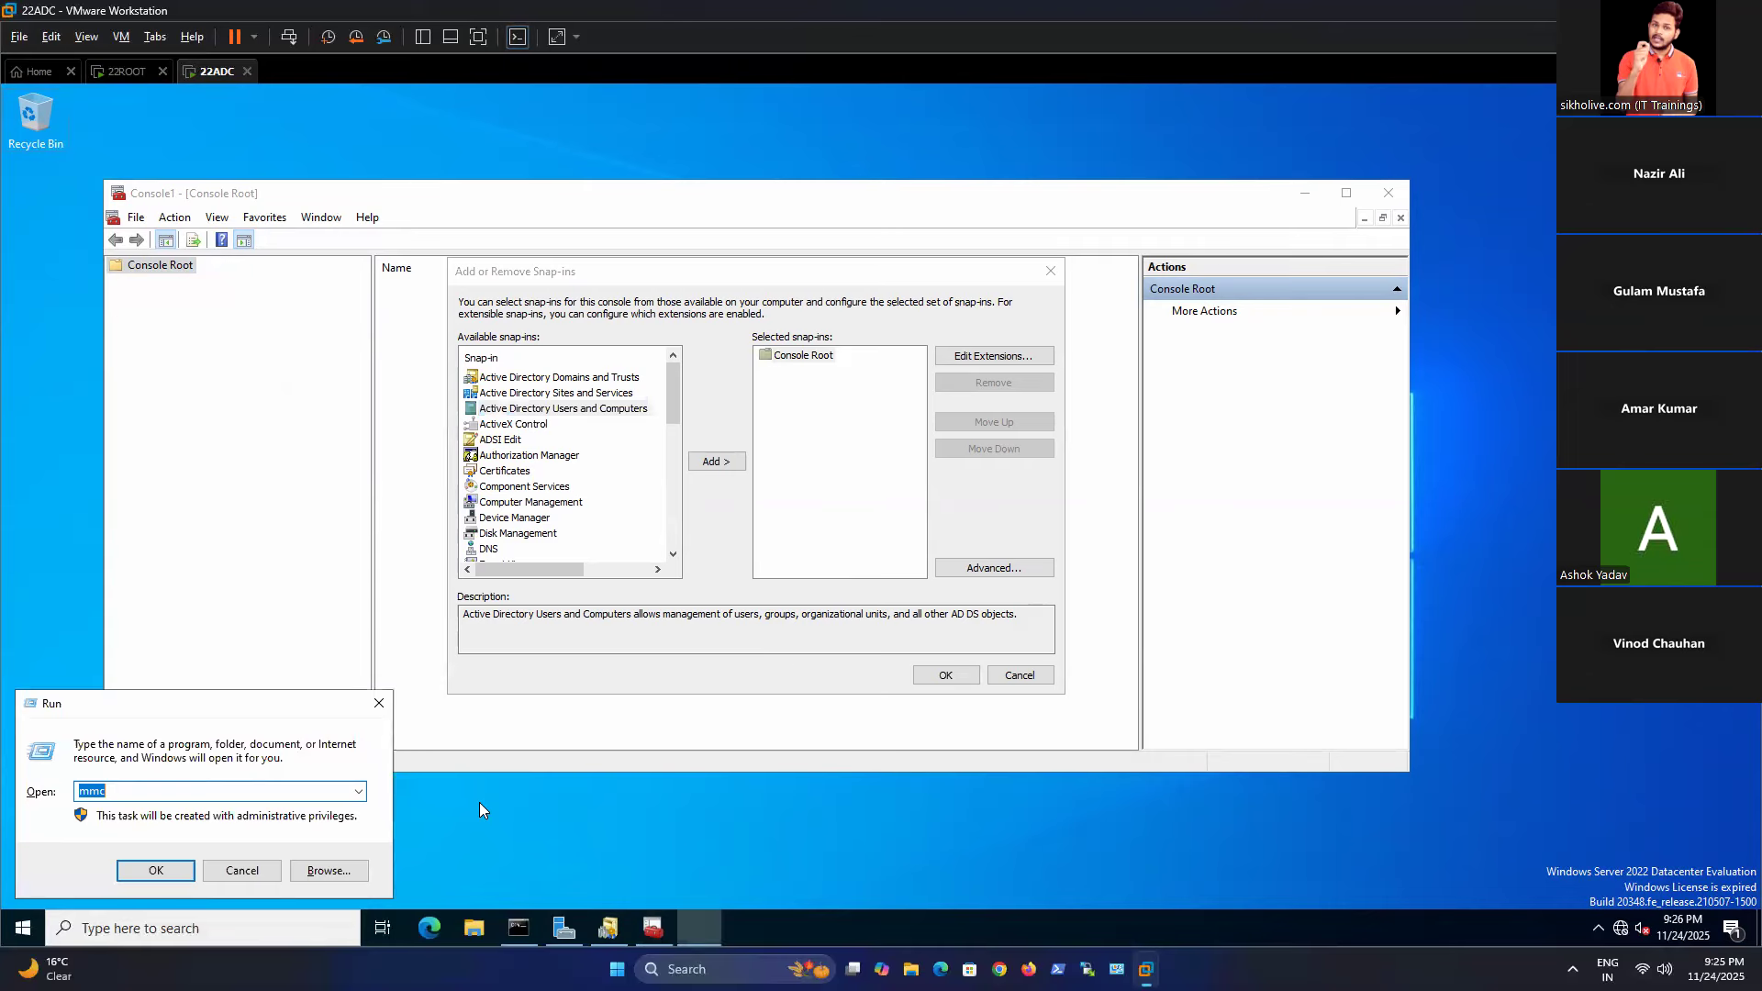
{"action": "type", "text": "schmmgmt.dll"}
{"action": "key", "text": "Return"}
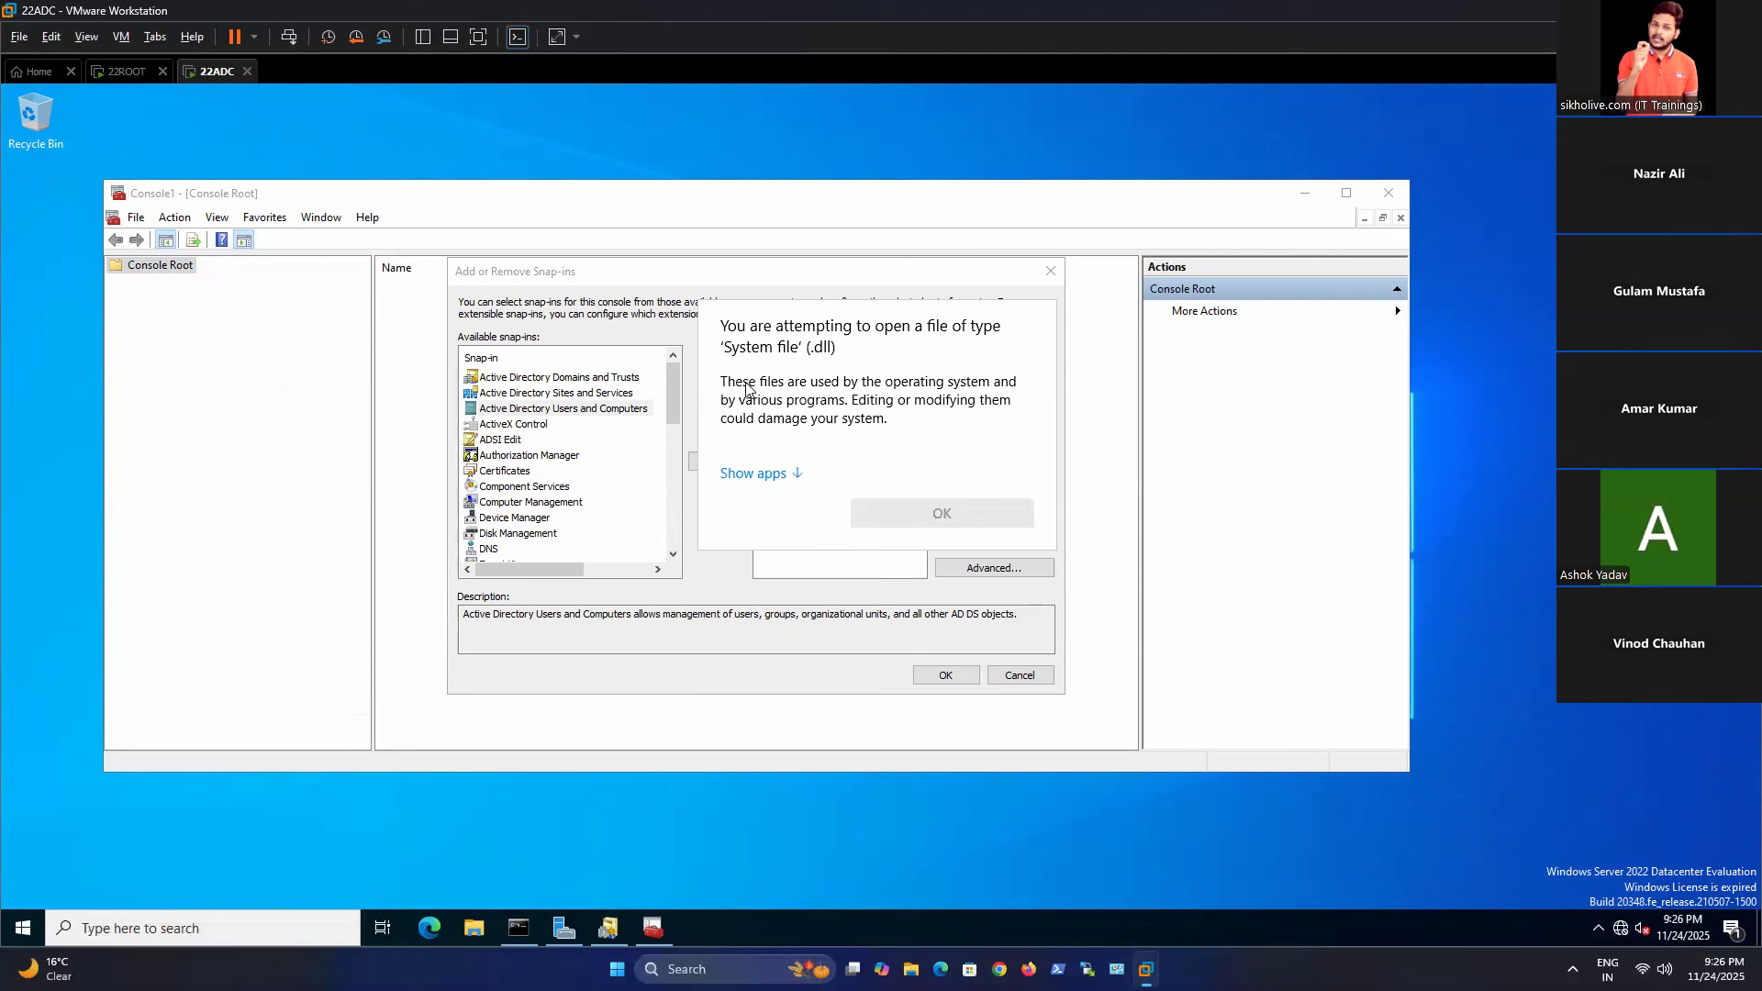
{"action": "left_click", "coordinate": [320, 812]}
Register the Active Directory schema library with regsvr32 schmmgmt.dll, repeat the command once and dismiss the registration messages.
{"action": "key", "text": "super+r"}
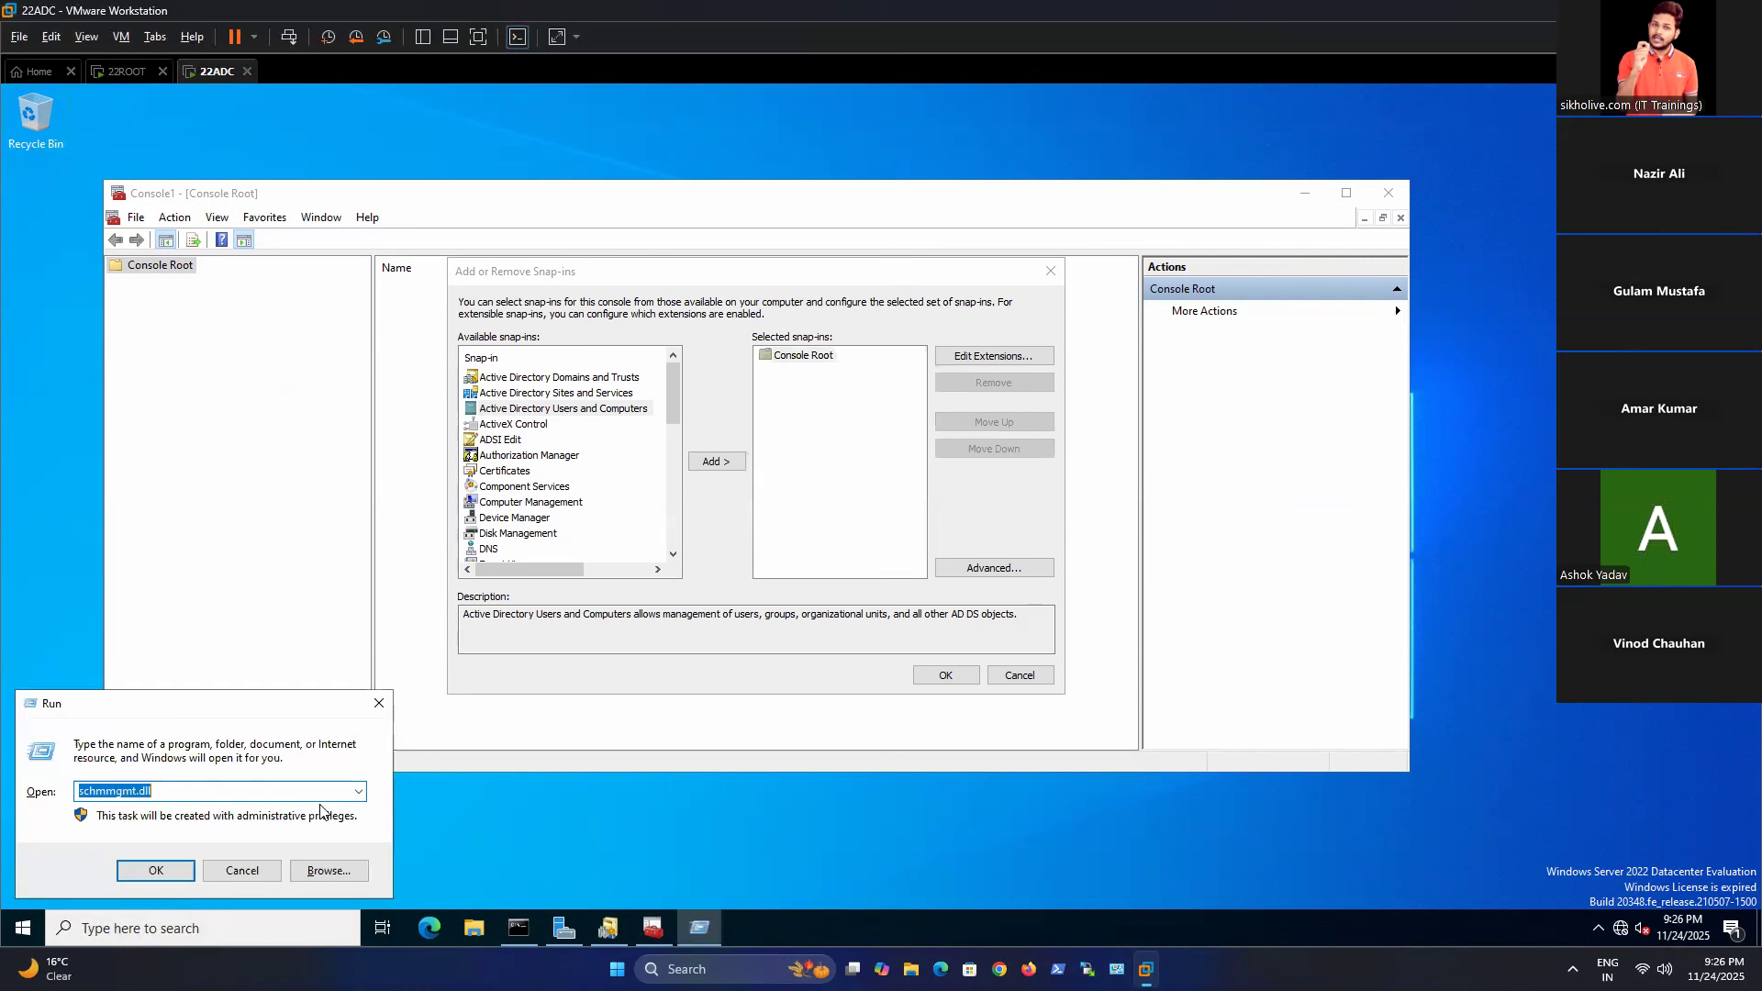
{"action": "type", "text": "regsvr32 schmmgmt.dll"}
{"action": "key", "text": "Return"}
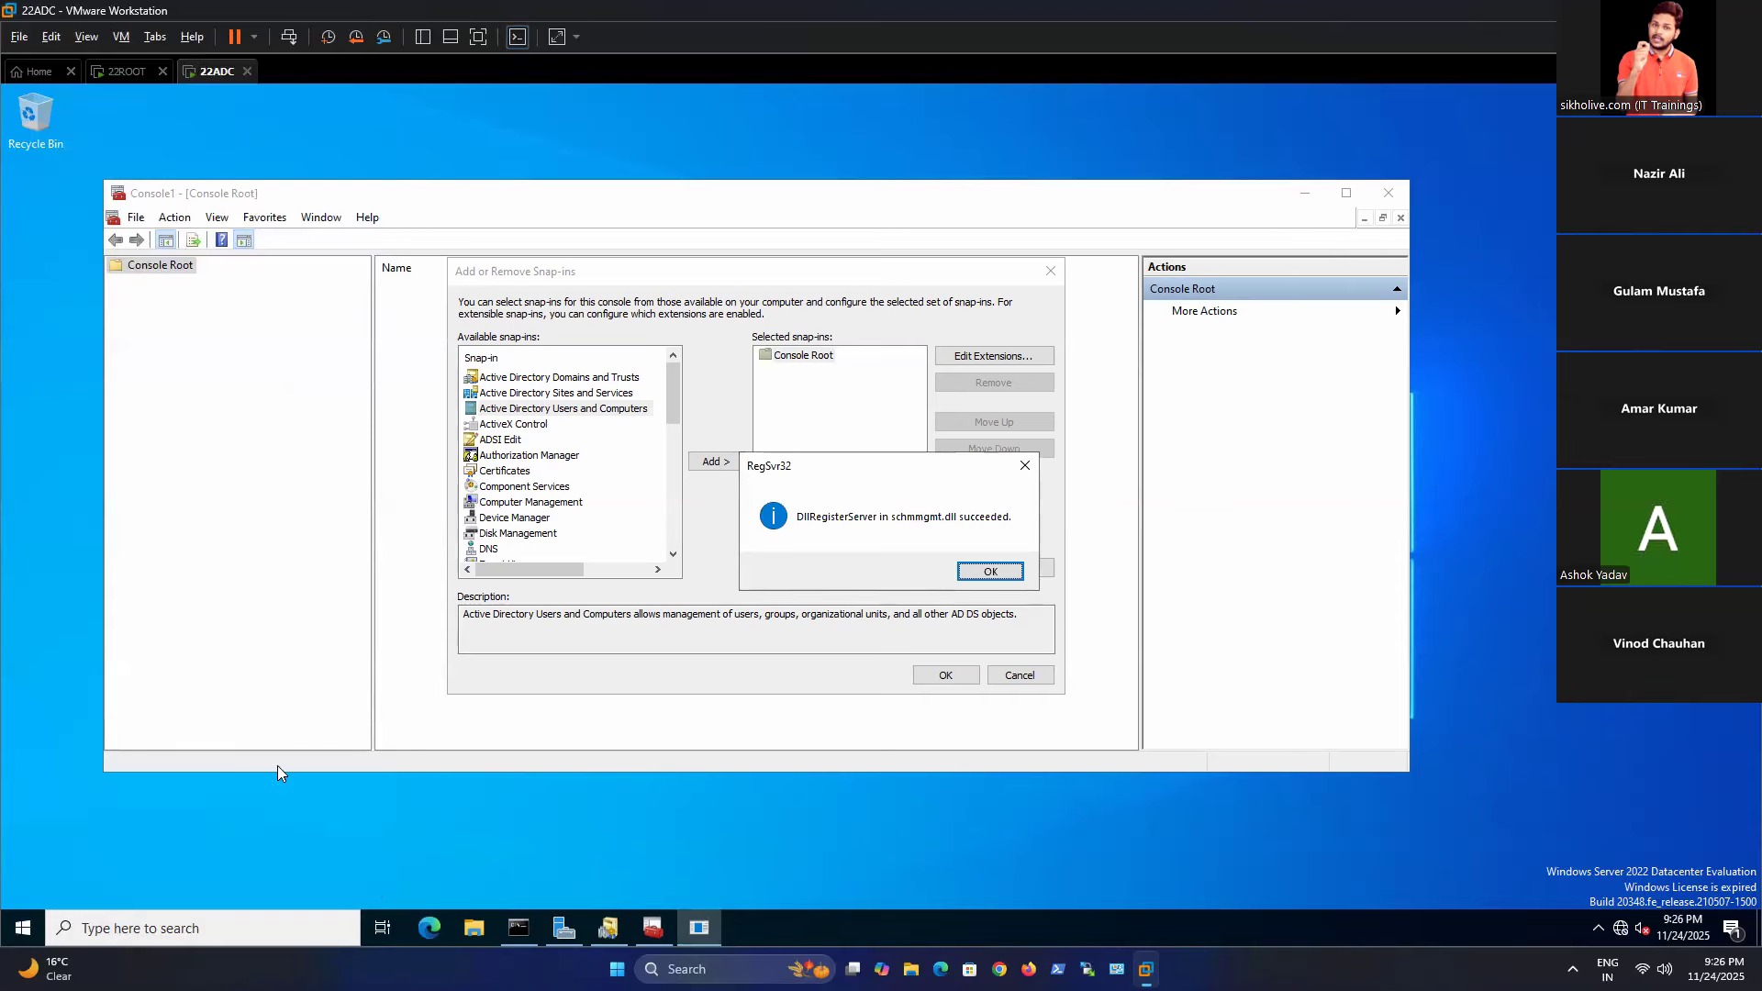
{"action": "key", "text": "super+r"}
{"action": "left_click", "coordinate": [101, 791]}
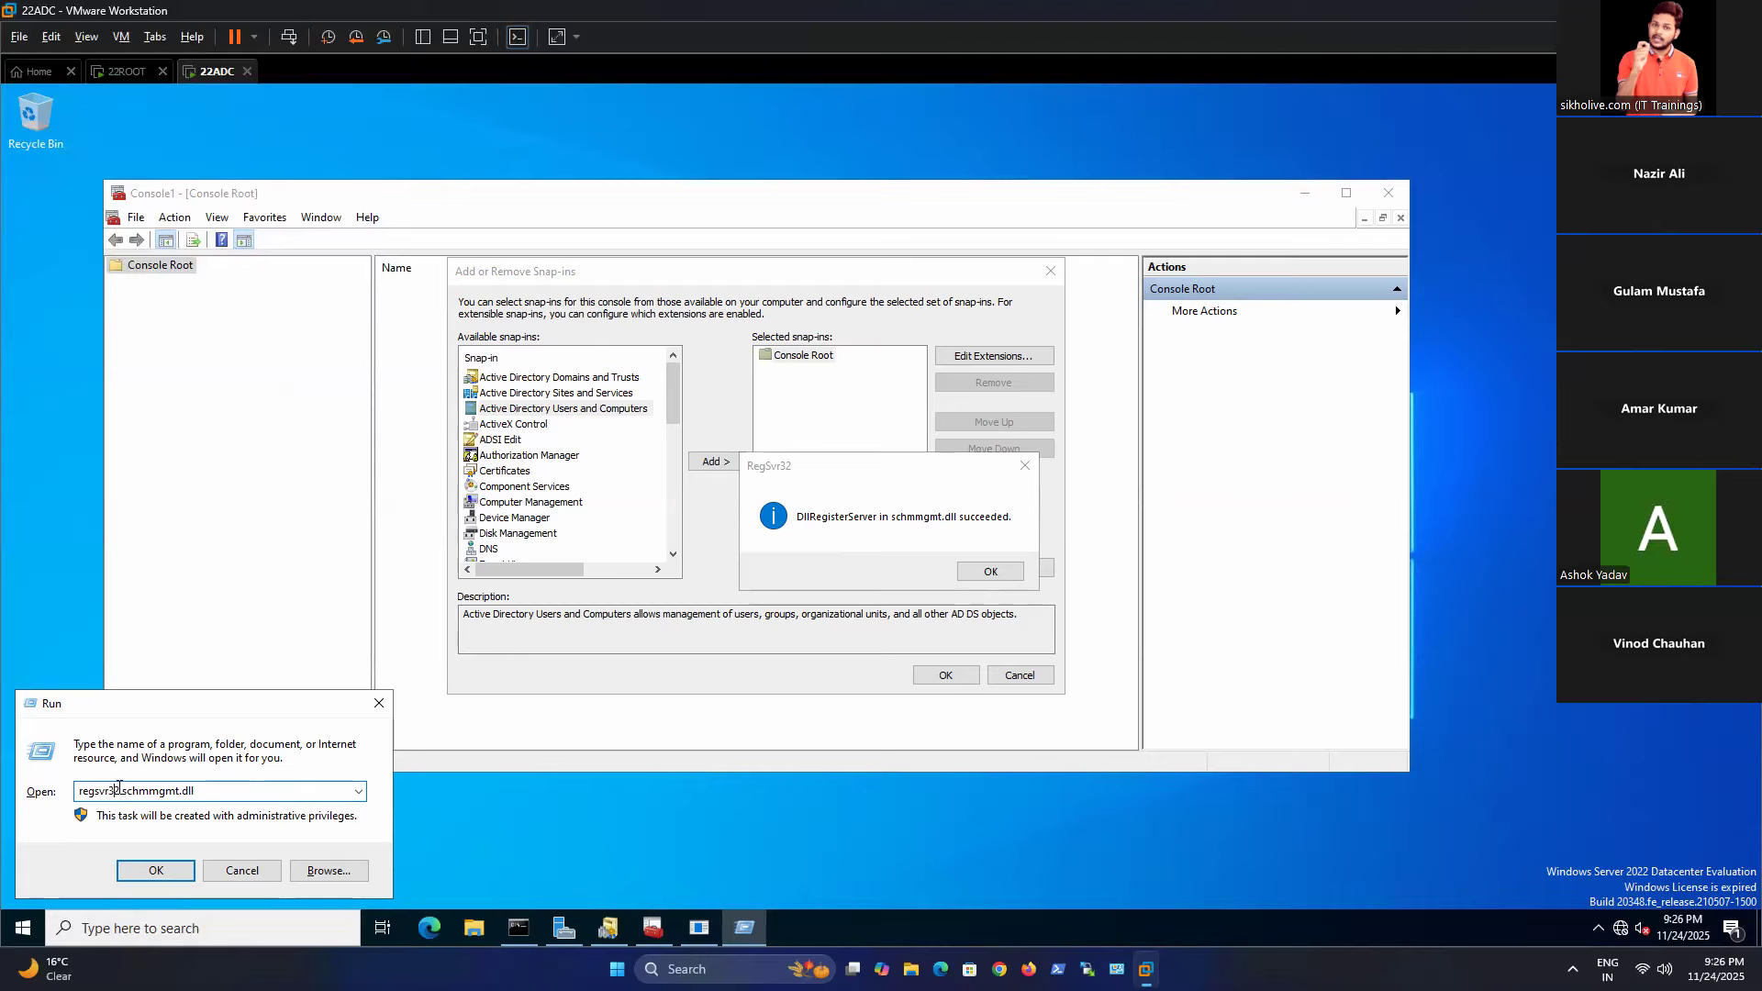
{"action": "left_click_drag", "start_coordinate": [120, 791], "coordinate": [188, 791]}
{"action": "left_click", "coordinate": [153, 794]}
{"action": "left_click", "coordinate": [198, 791]}
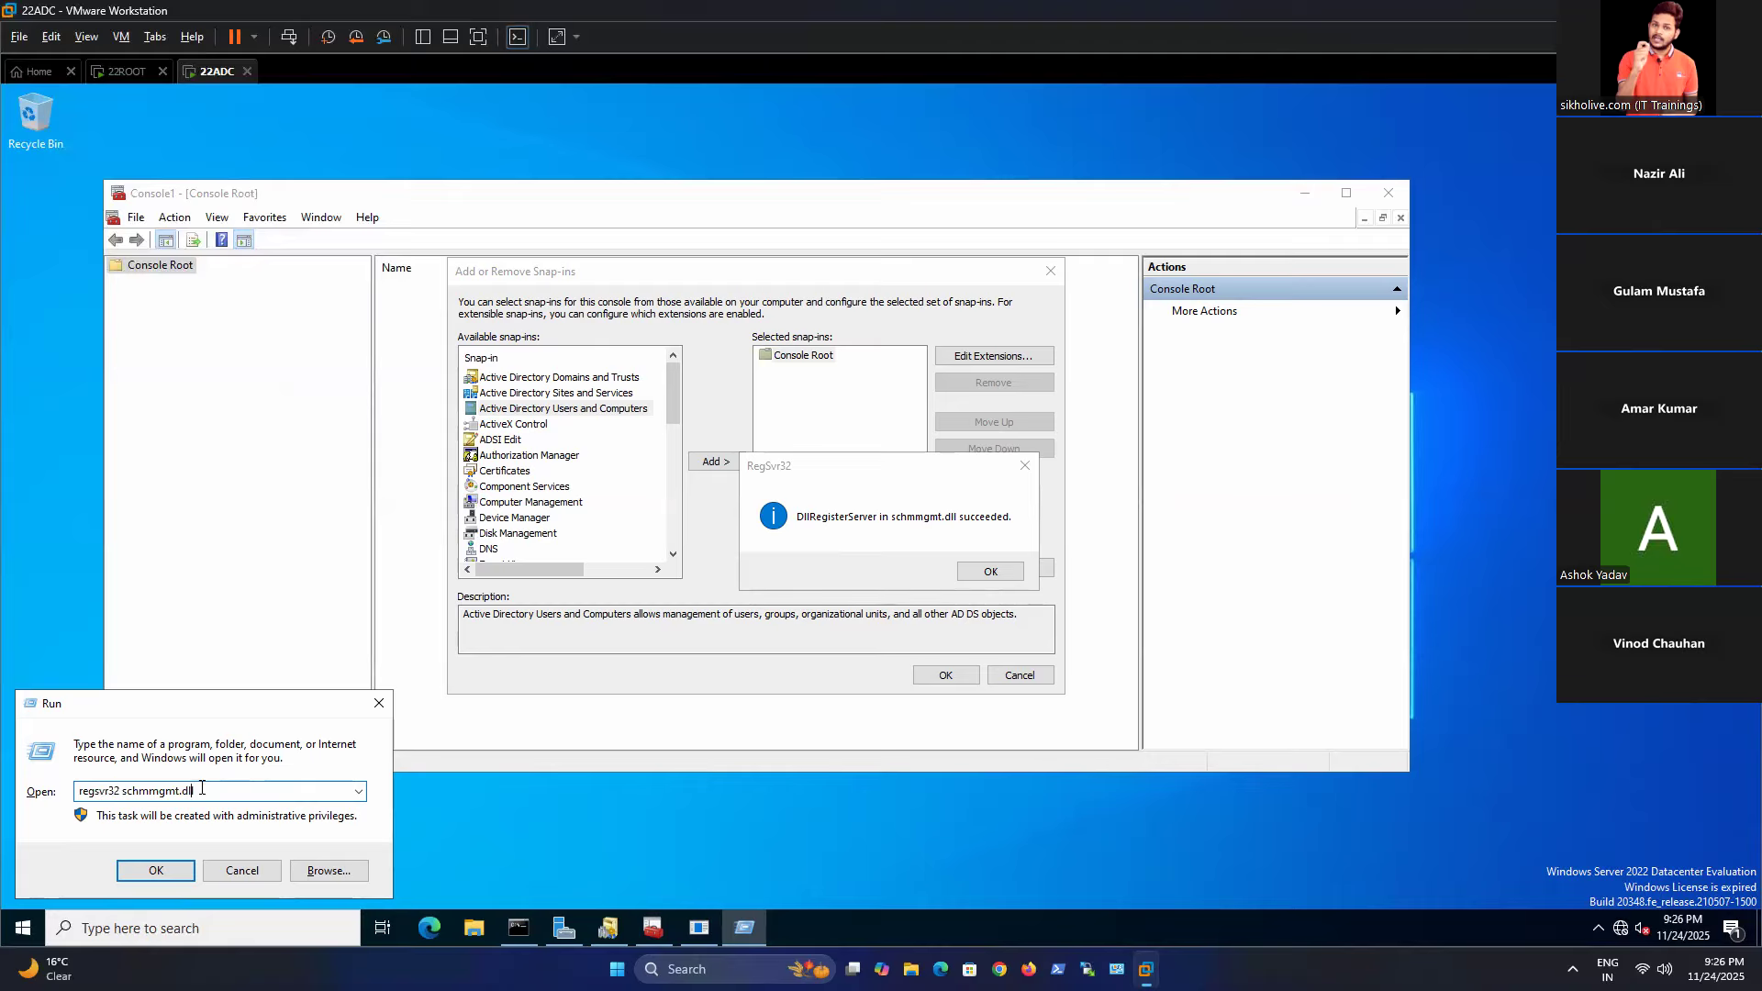
{"action": "left_click", "coordinate": [167, 872]}
{"action": "left_click", "coordinate": [1007, 592]}
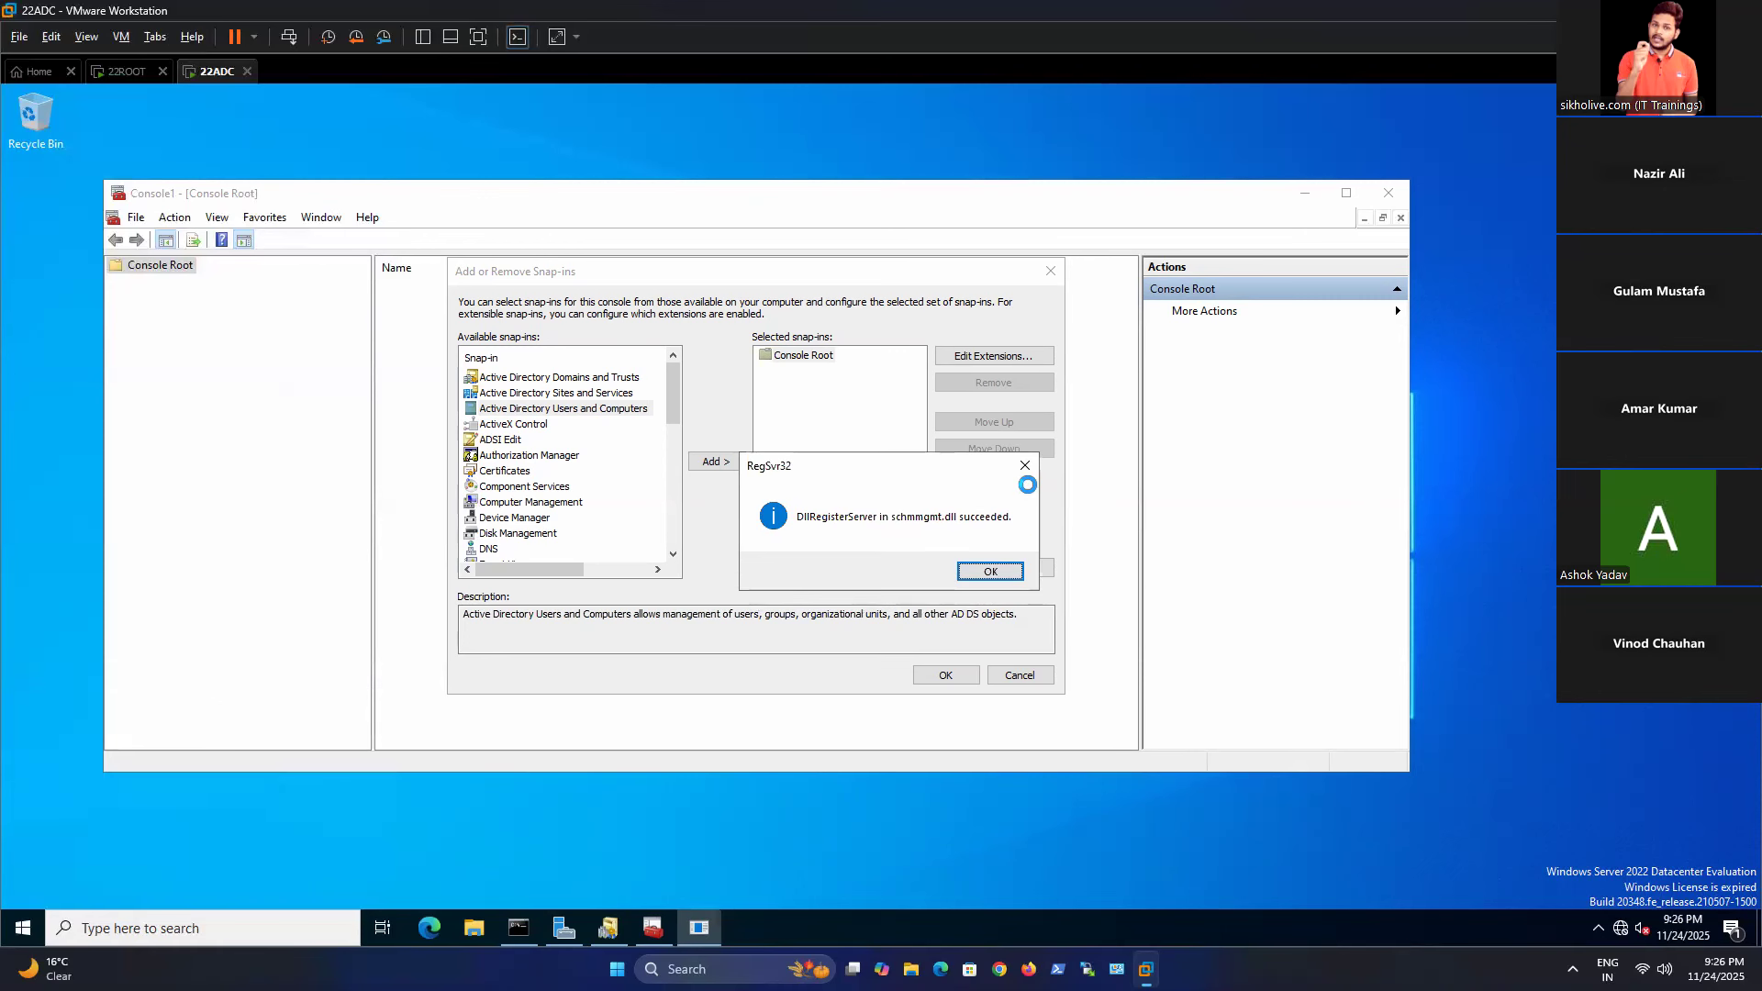
{"action": "left_click", "coordinate": [1025, 465]}
Close the snap-in dialog and the current console, and launch a fresh MMC console with mmc.
{"action": "left_click", "coordinate": [1050, 268]}
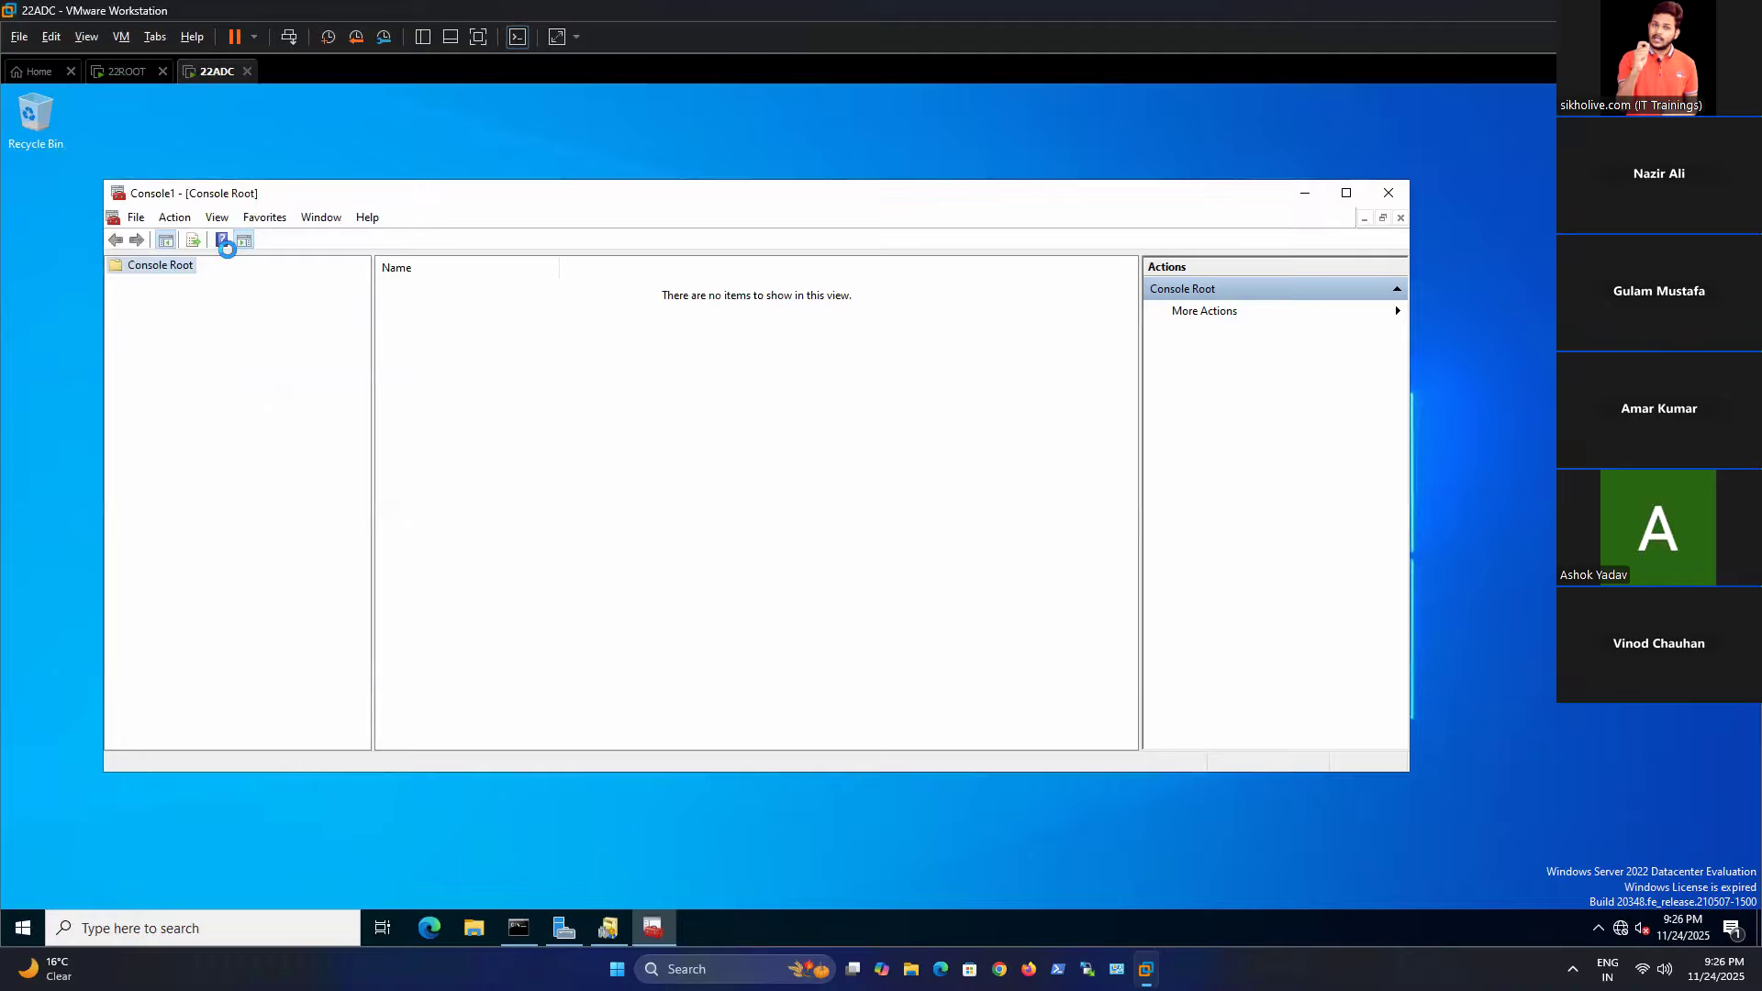
{"action": "left_click", "coordinate": [1389, 193]}
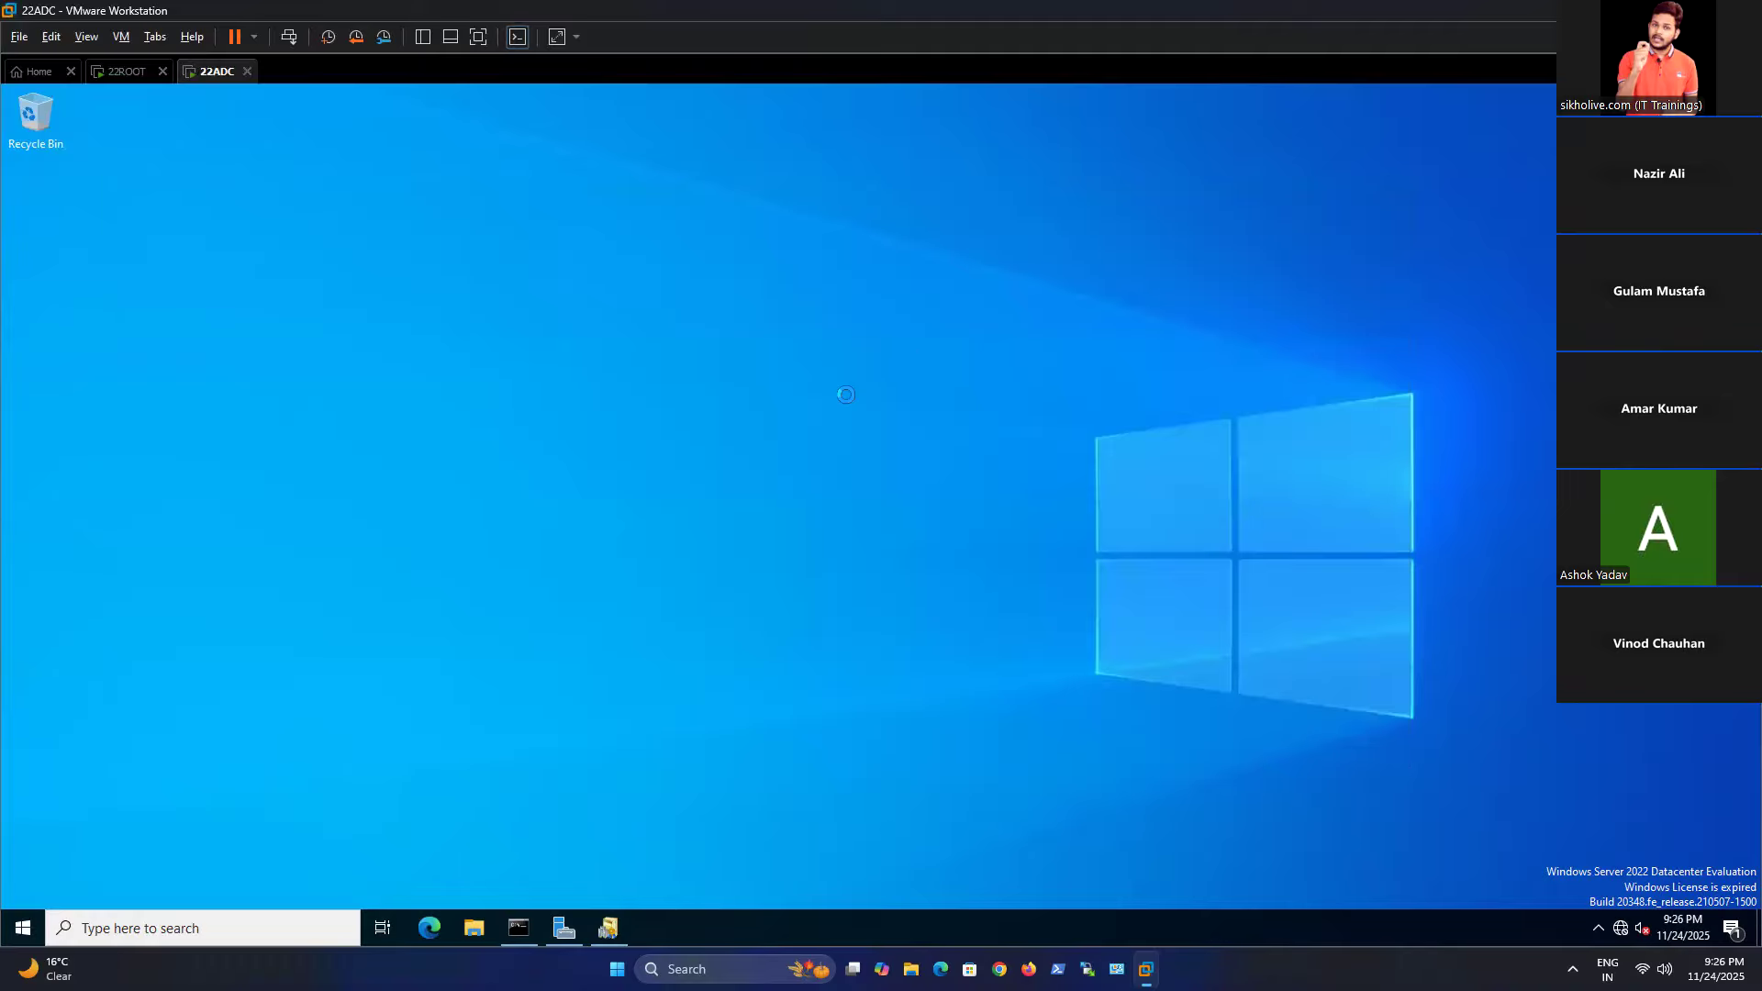
{"action": "key", "text": "super+r"}
{"action": "type", "text": "mmc"}
{"action": "key", "text": "Return"}
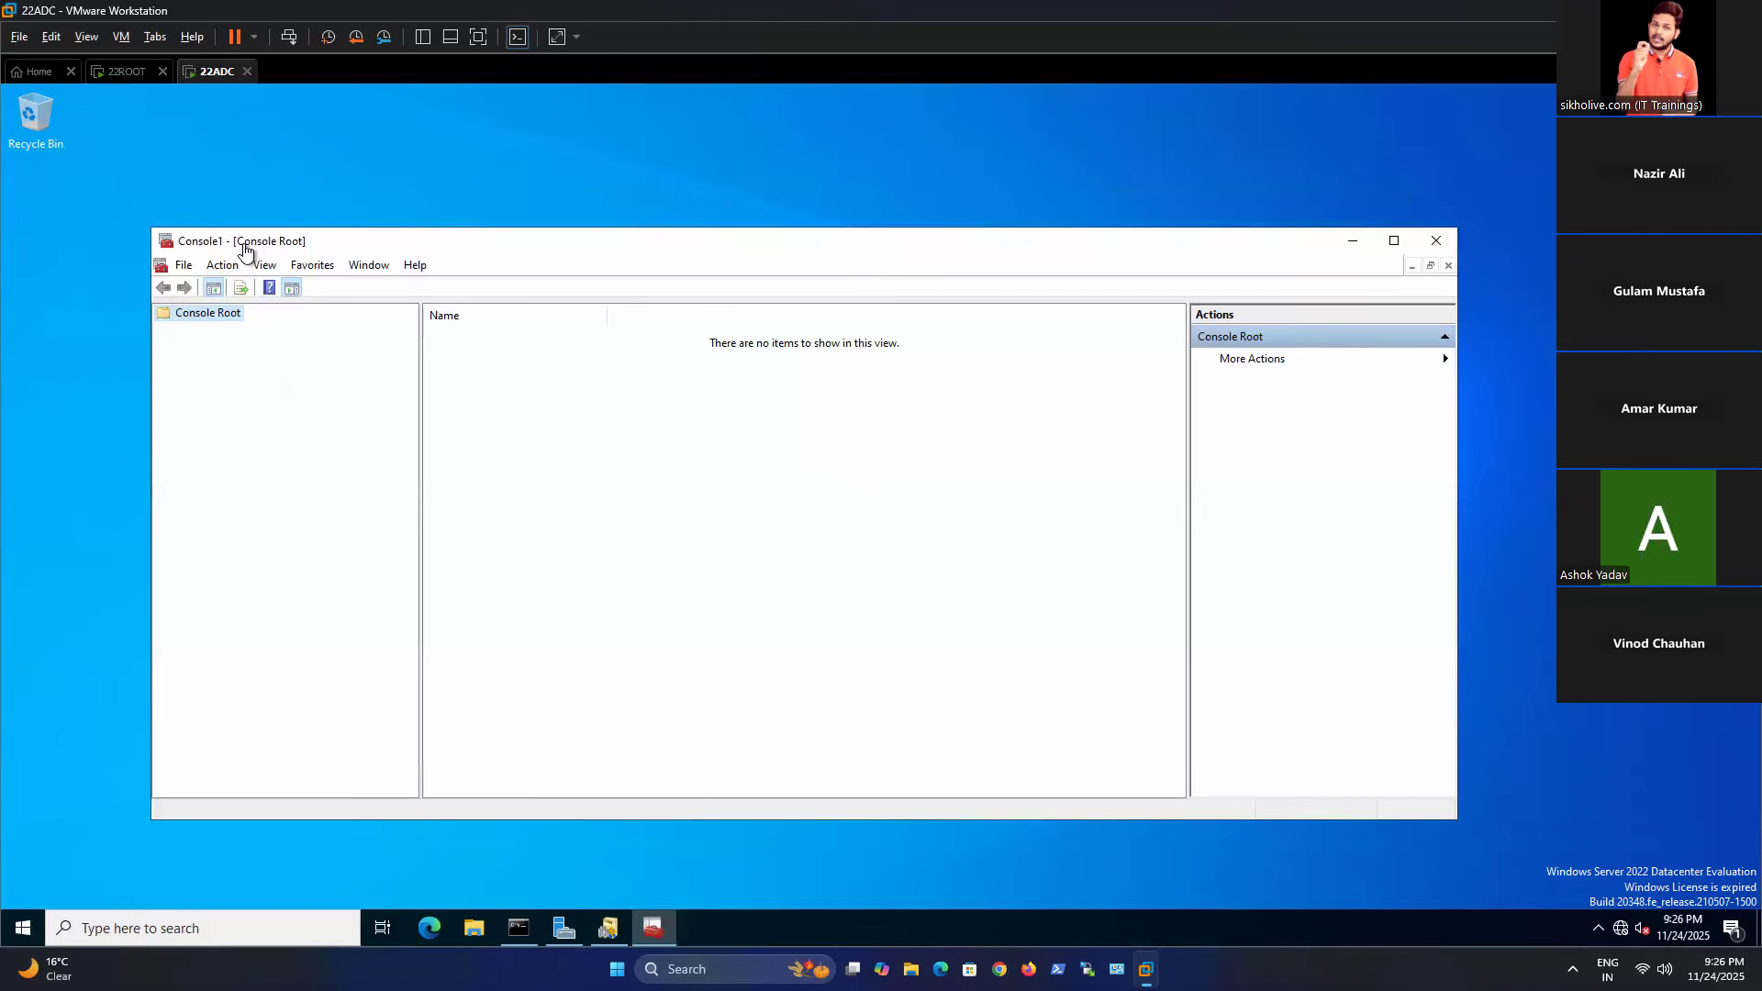
Add the Active Directory Schema snap-in to the console's selected snap-ins.
{"action": "left_click", "coordinate": [184, 265]}
{"action": "left_click", "coordinate": [238, 376]}
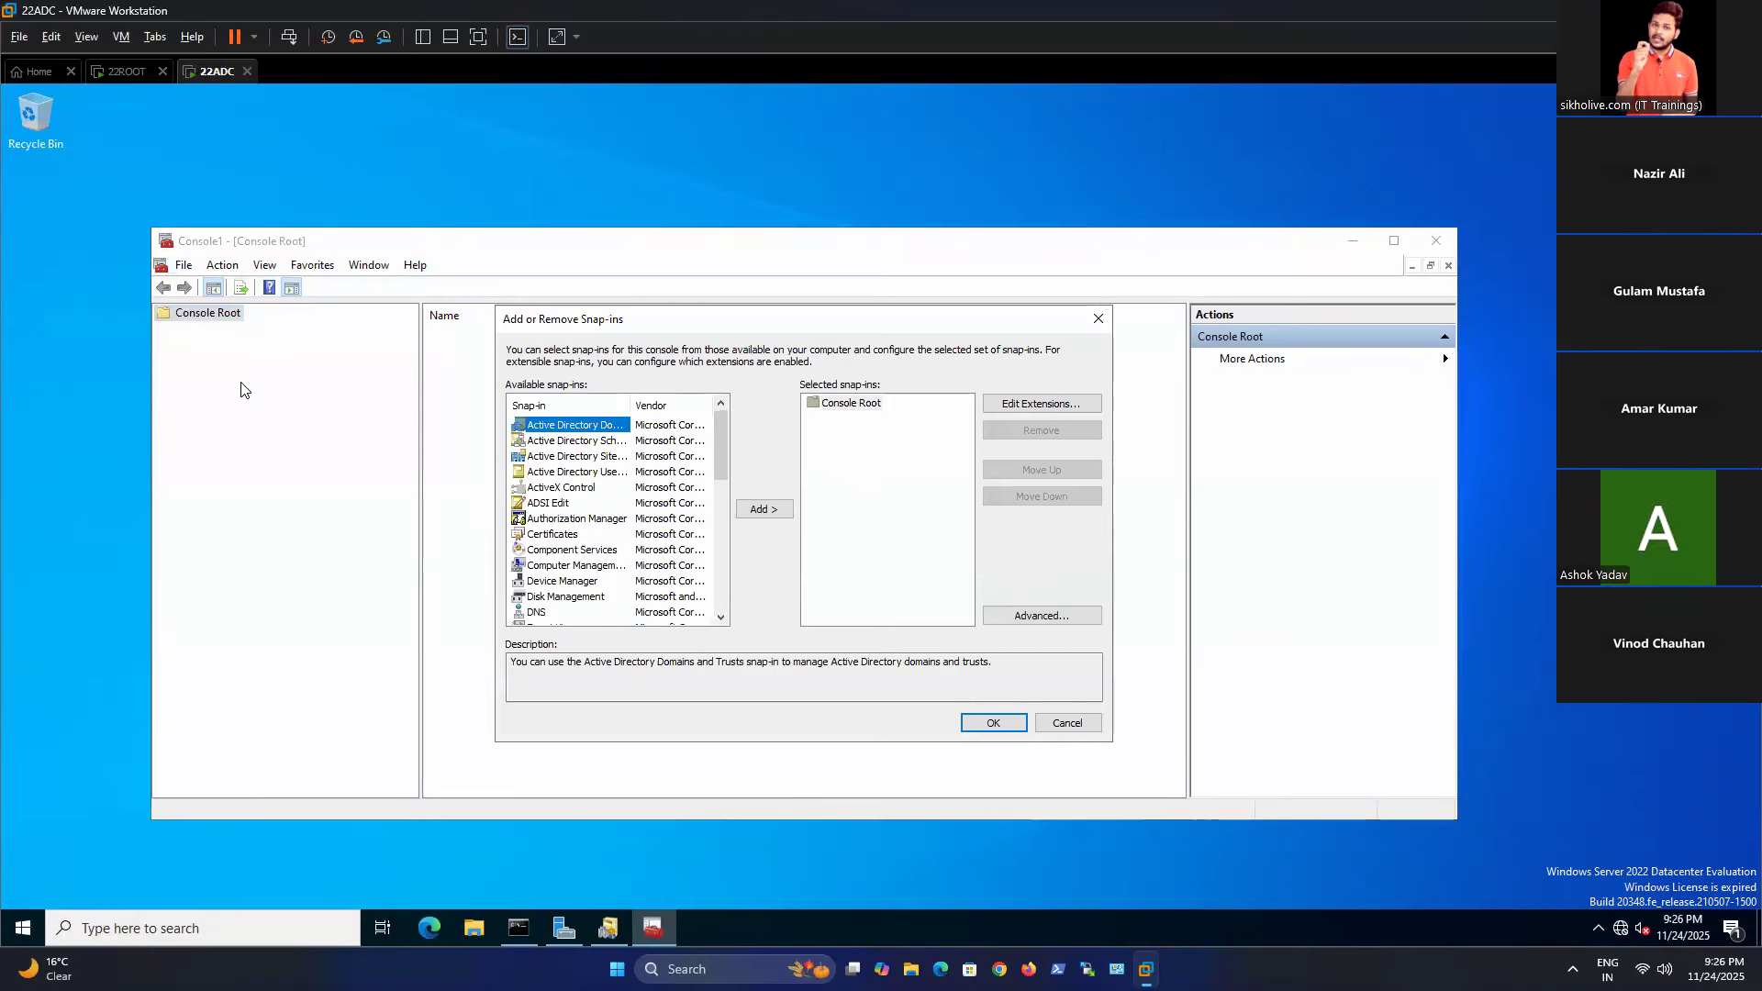
{"action": "left_click", "coordinate": [611, 442]}
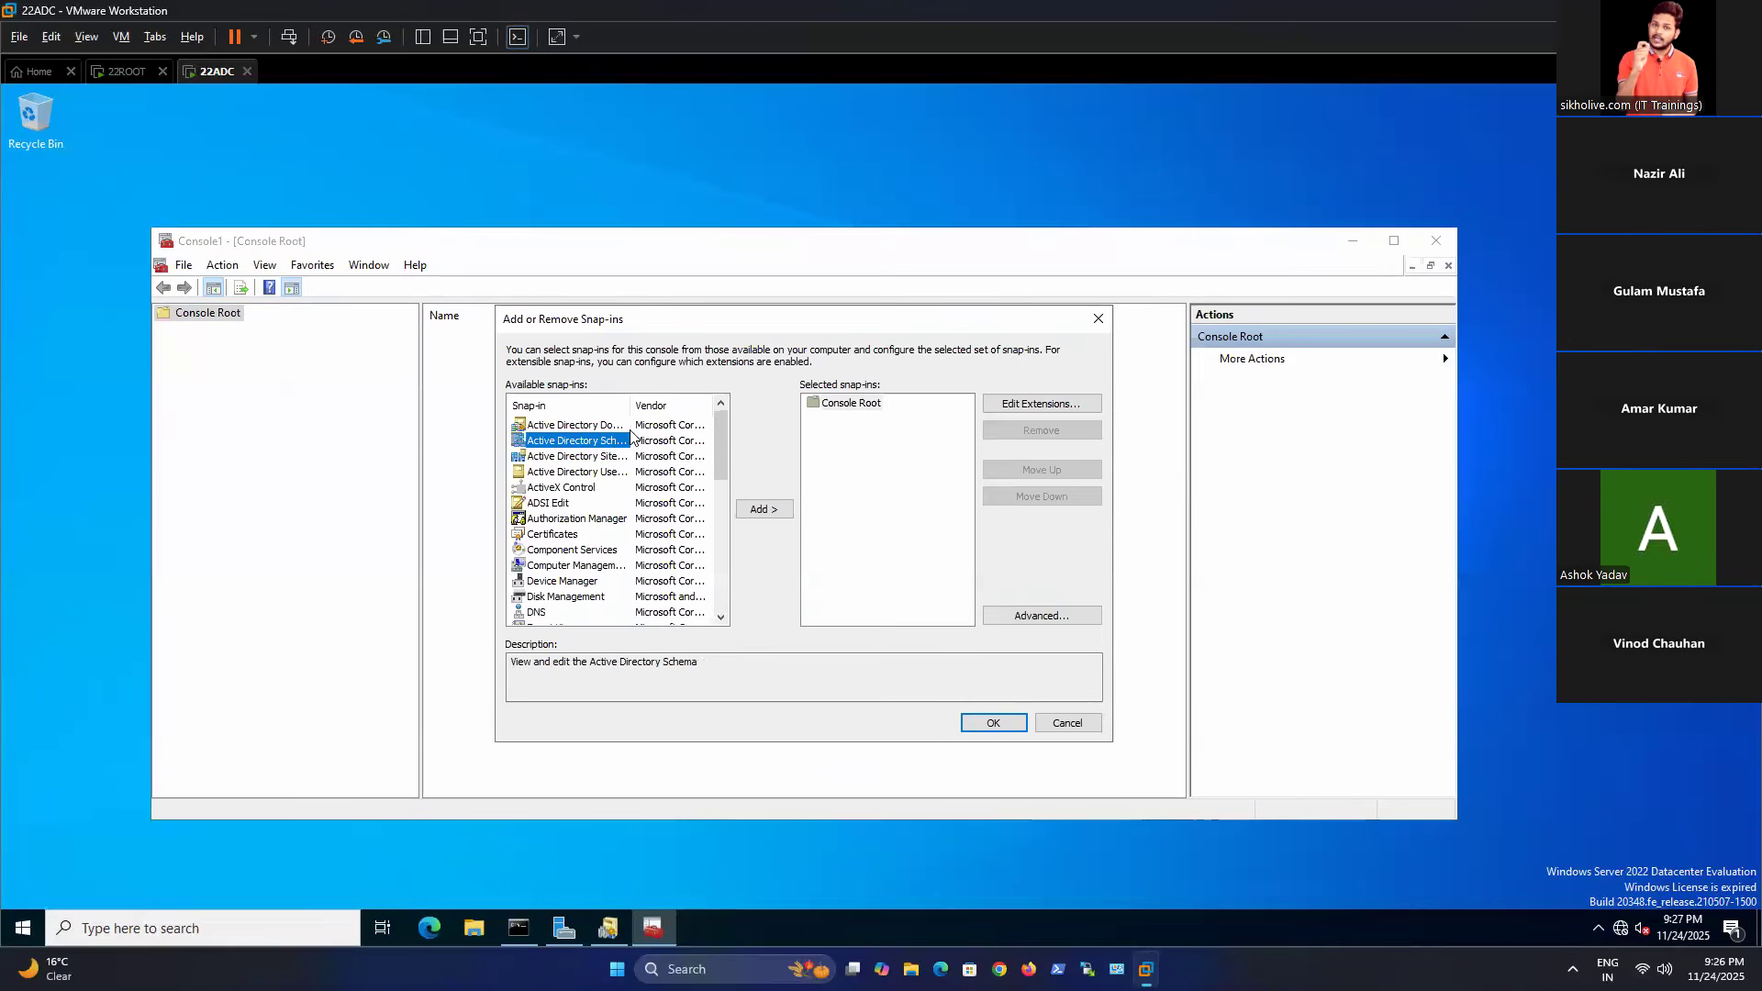
{"action": "double_click", "coordinate": [630, 405]}
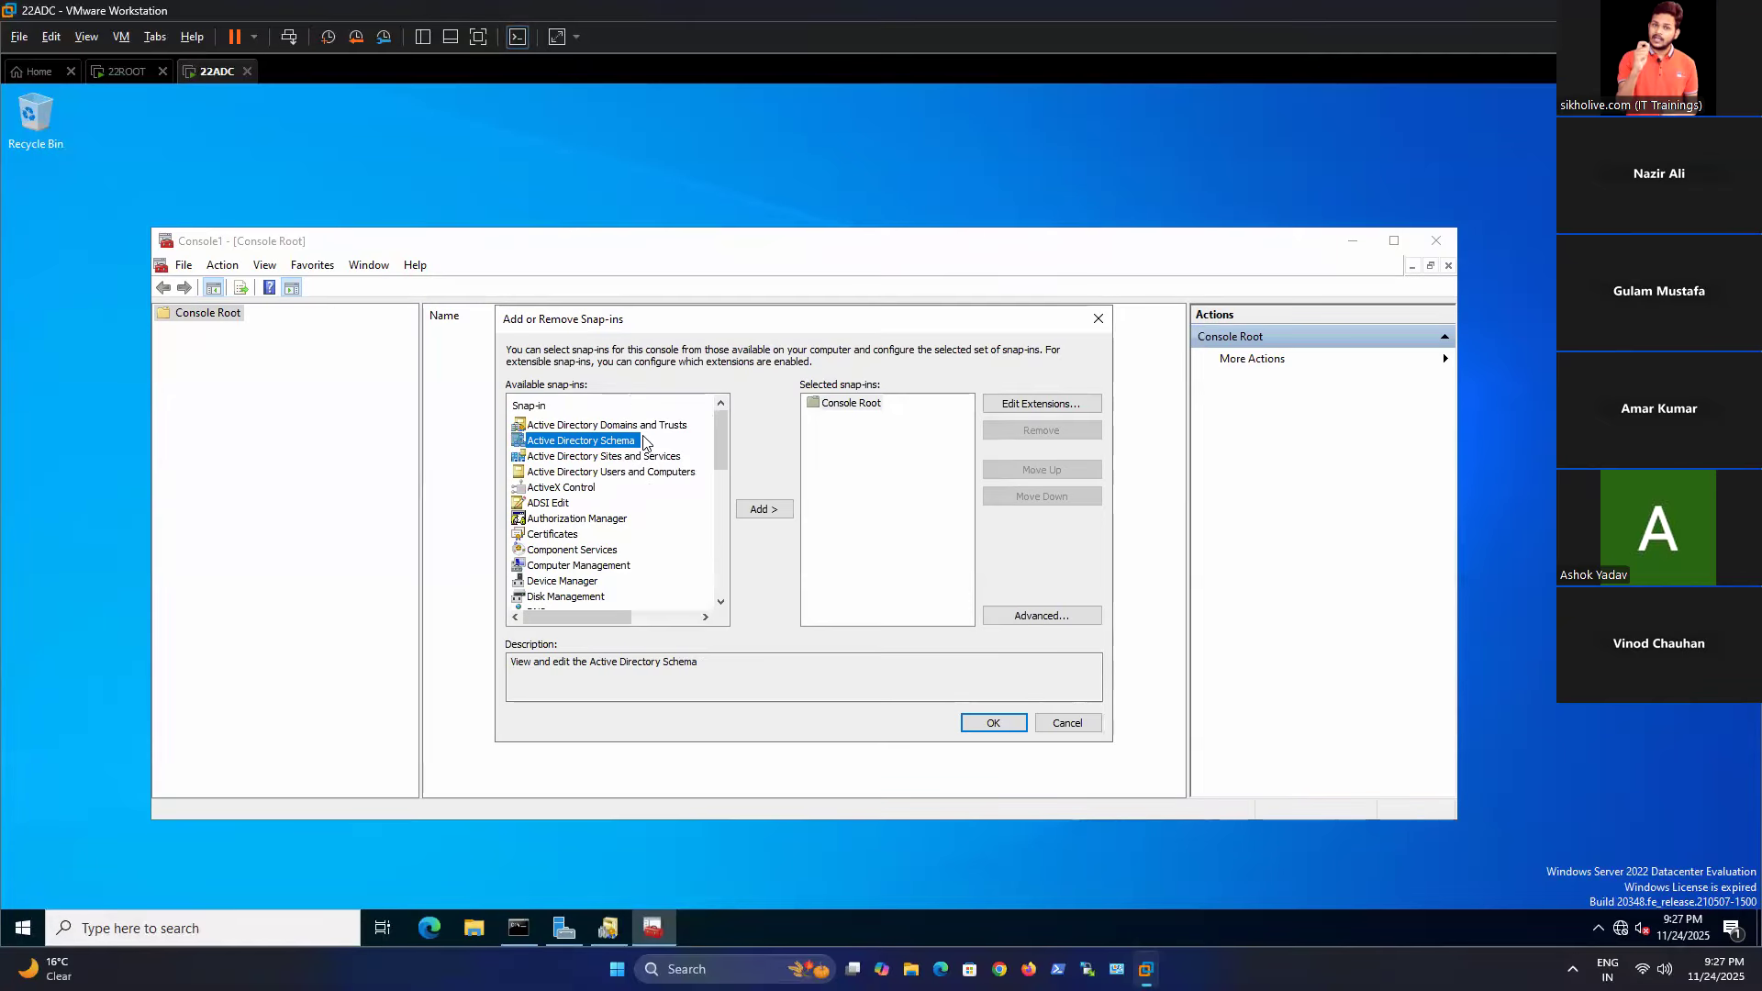
{"action": "left_click", "coordinate": [773, 511]}
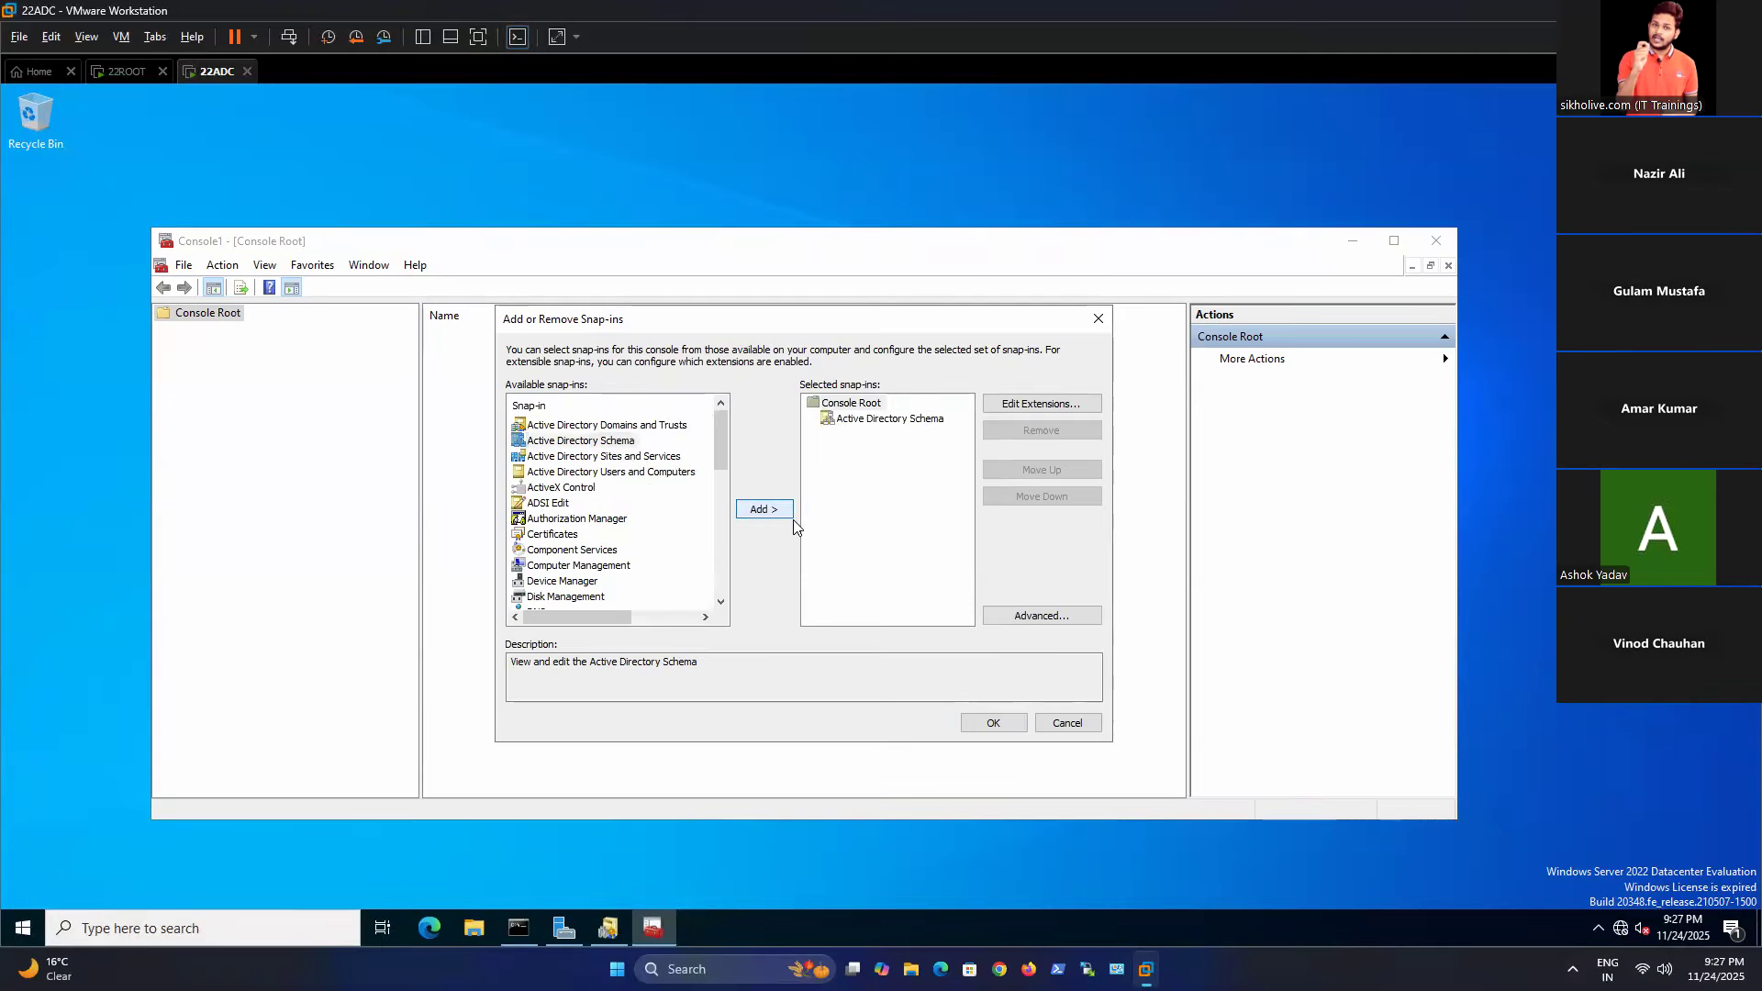
Confirm the selected snap-ins to load Active Directory Schema into the console, and expand its node.
{"action": "left_click", "coordinate": [993, 722]}
{"action": "left_click", "coordinate": [246, 331]}
{"action": "double_click", "coordinate": [192, 329]}
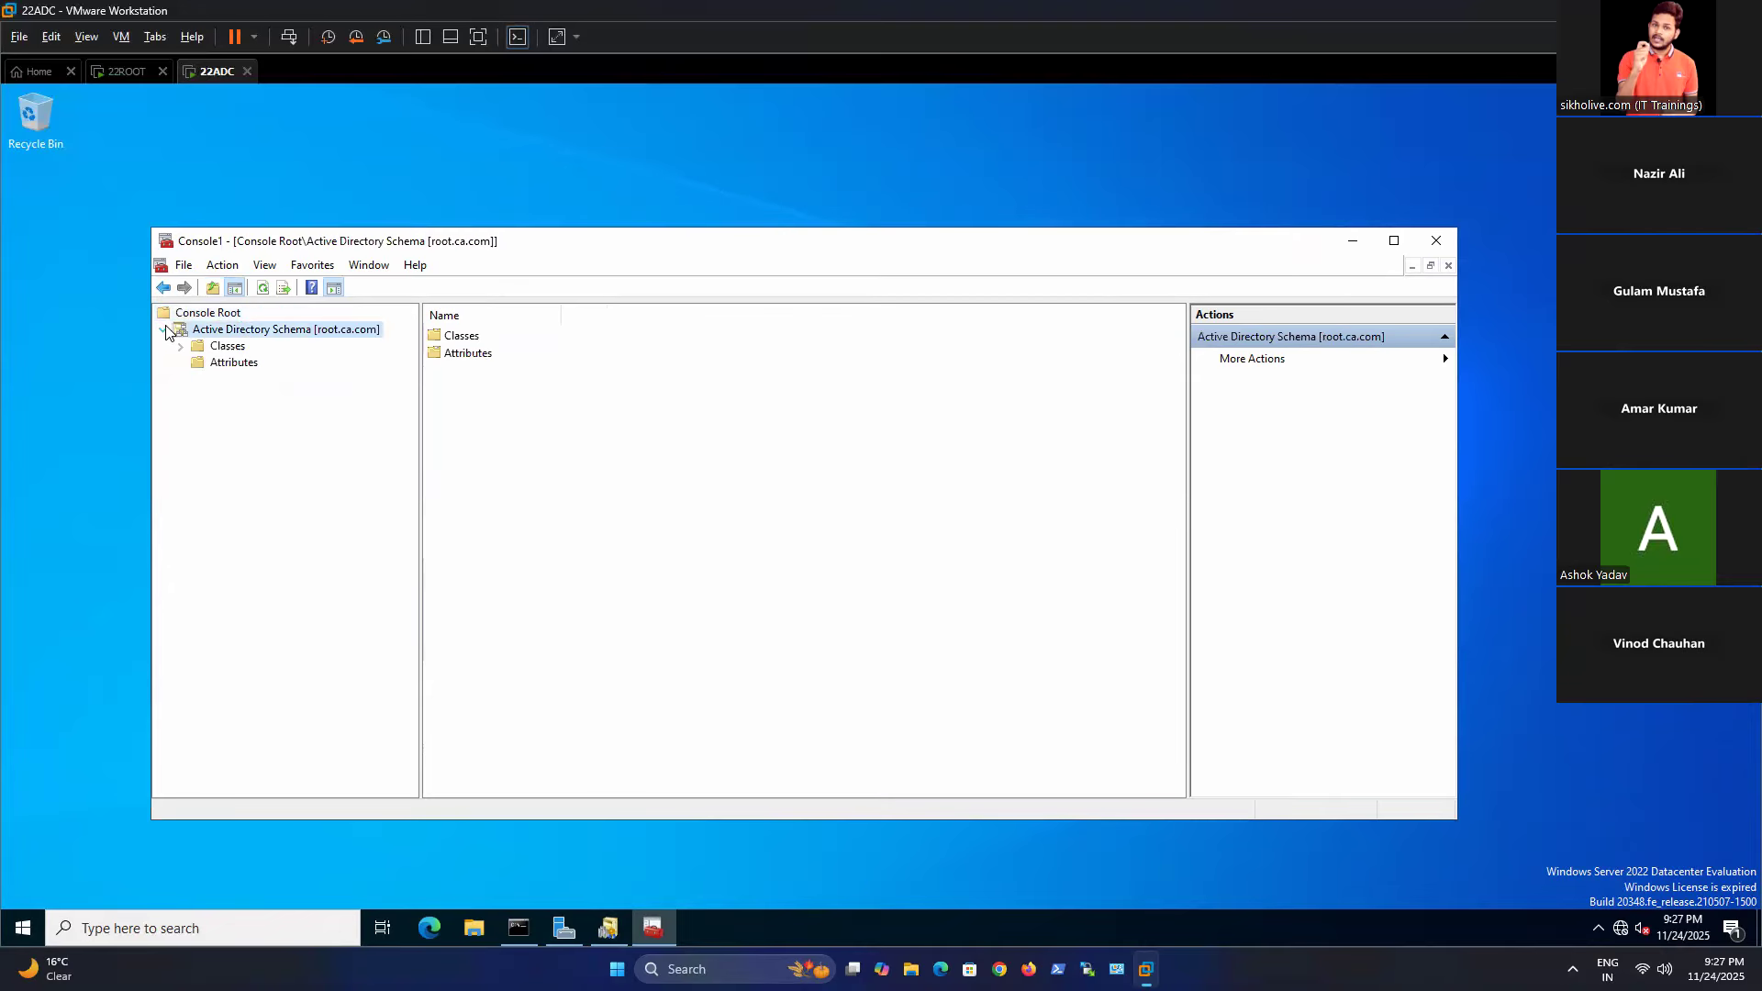
Examine the Classes and Attributes folders of the Active Directory Schema, returning to the schema node.
{"action": "double_click", "coordinate": [217, 345]}
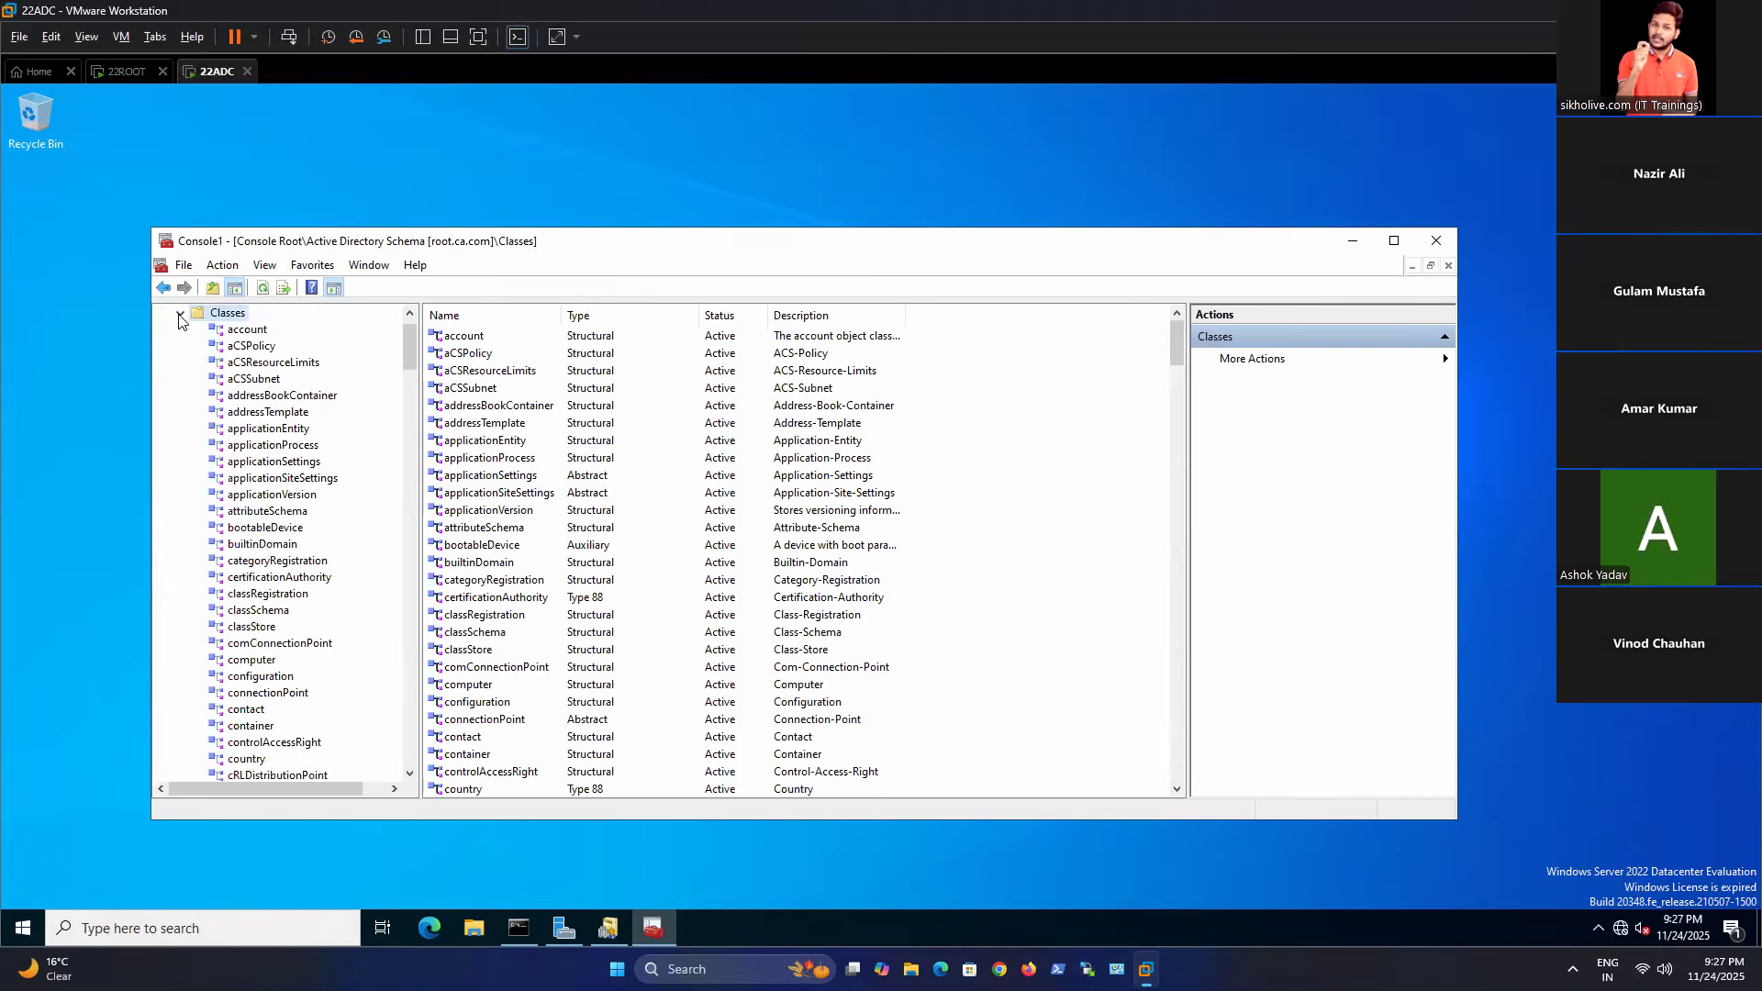
{"action": "left_click", "coordinate": [181, 314]}
{"action": "left_click", "coordinate": [227, 367]}
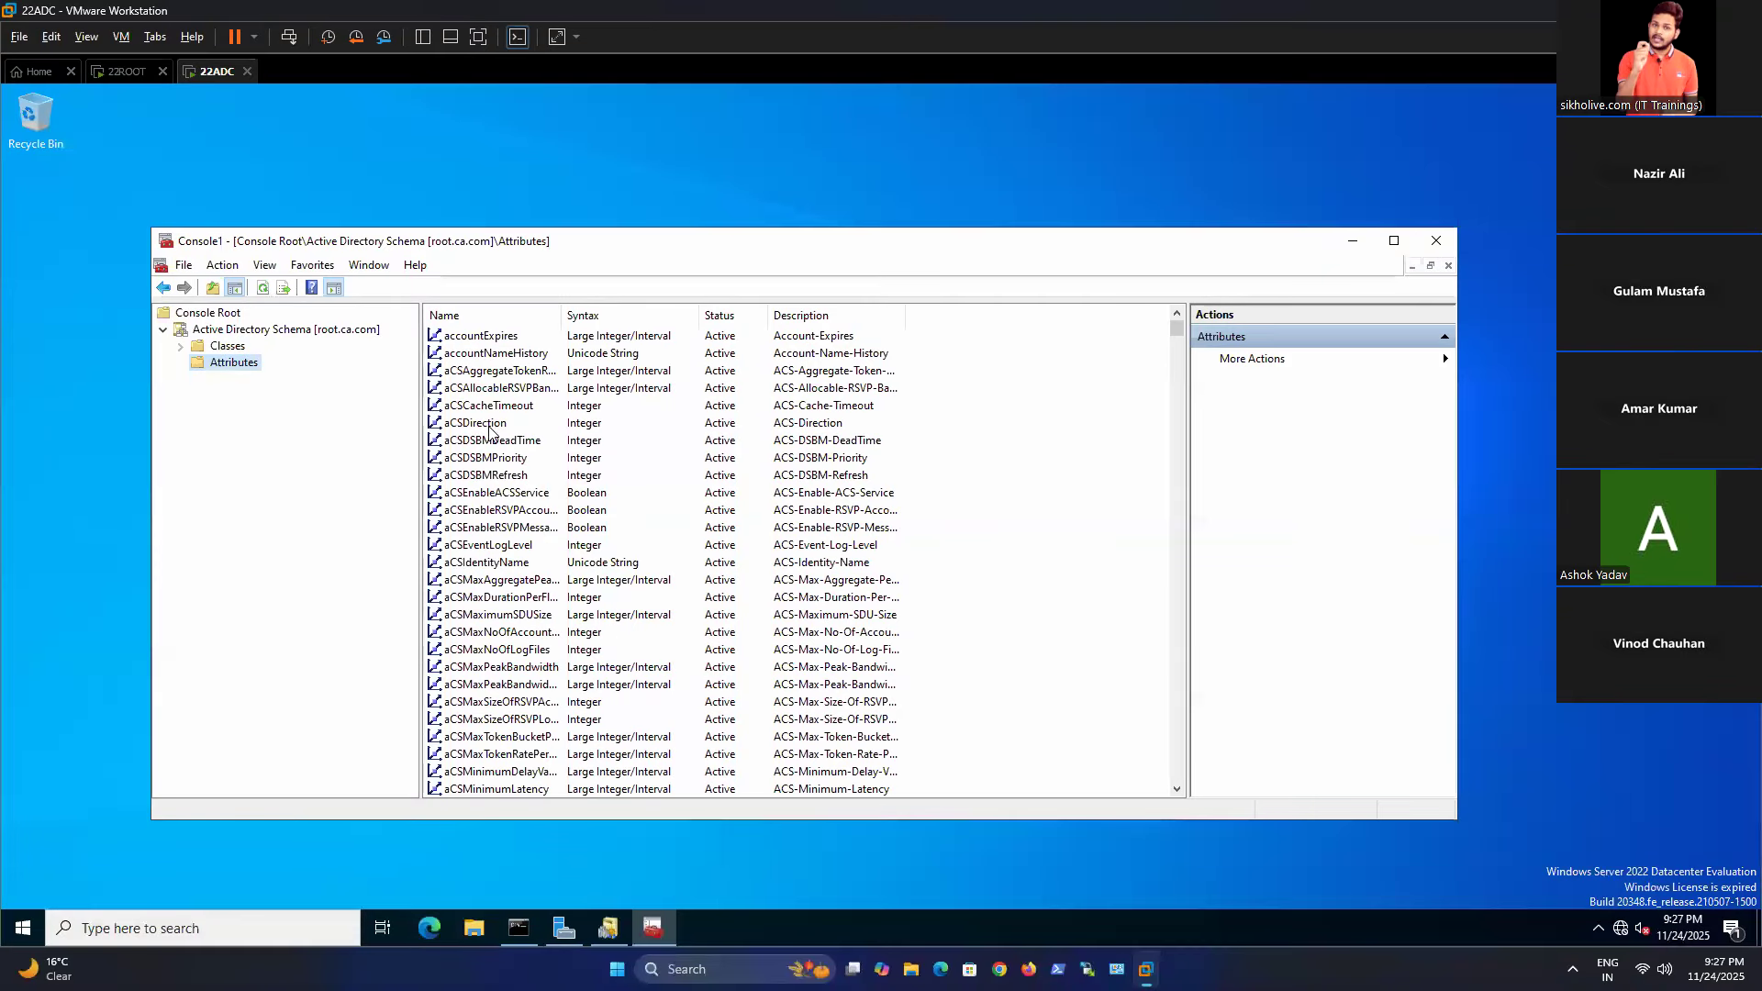
{"action": "left_click", "coordinate": [225, 348]}
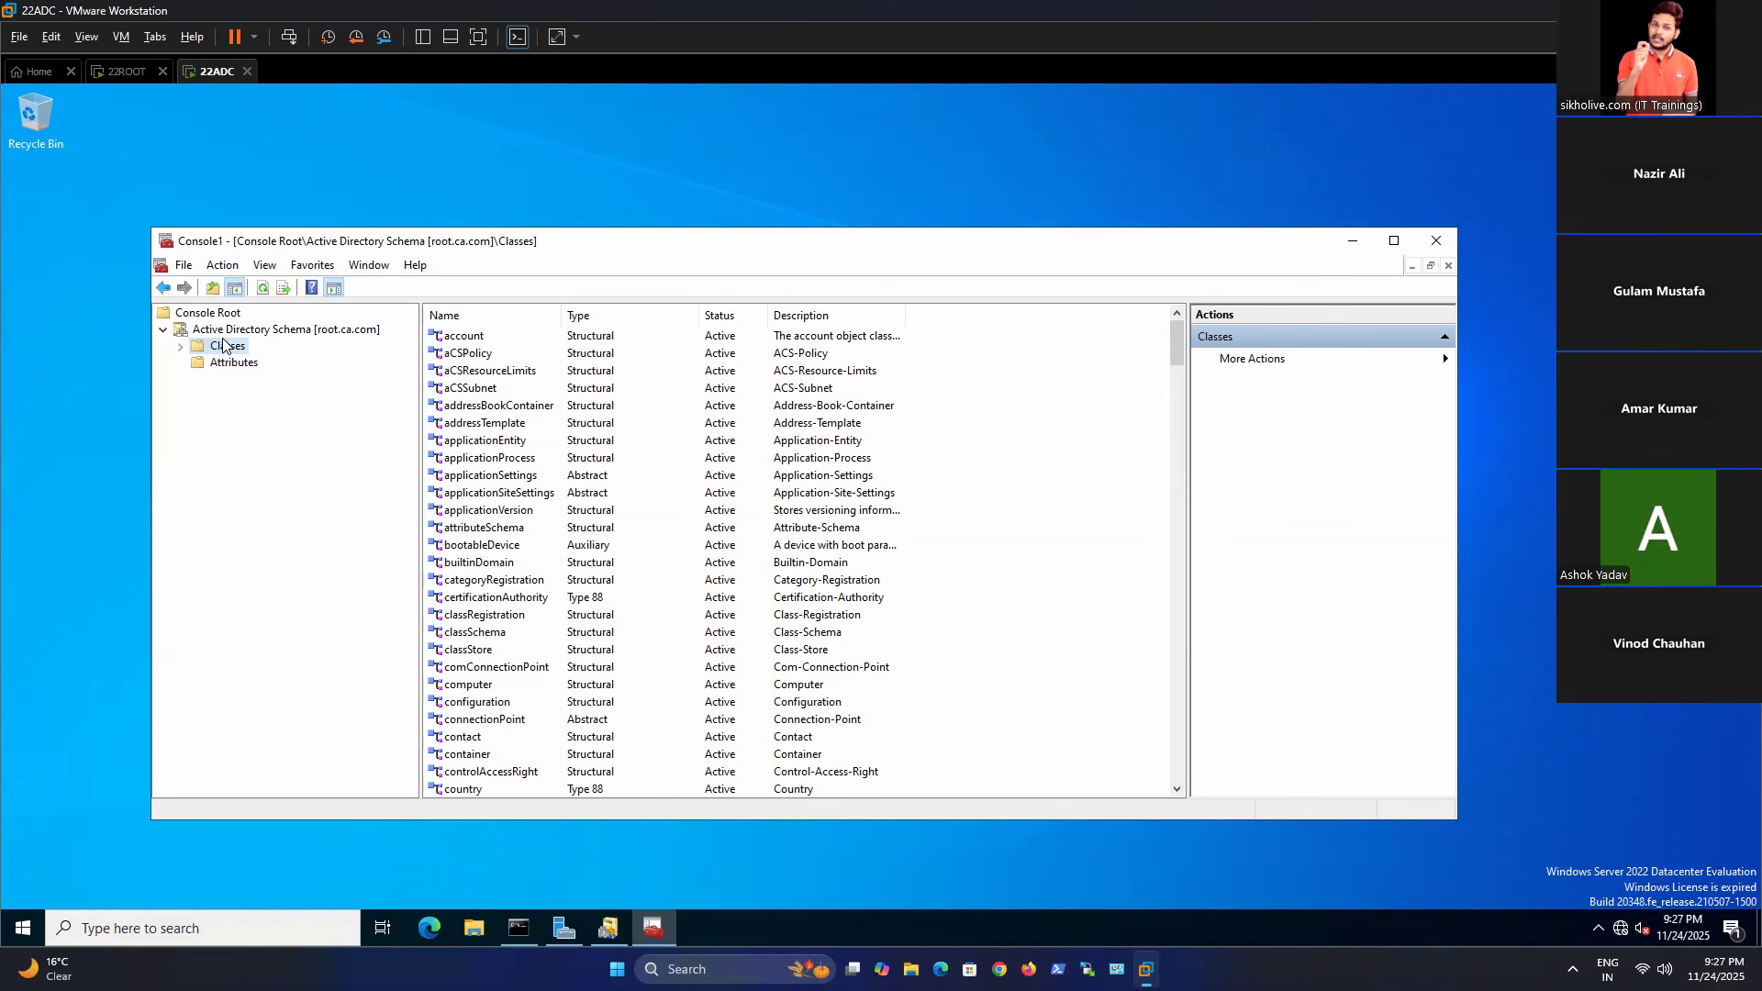
{"action": "left_click", "coordinate": [222, 335]}
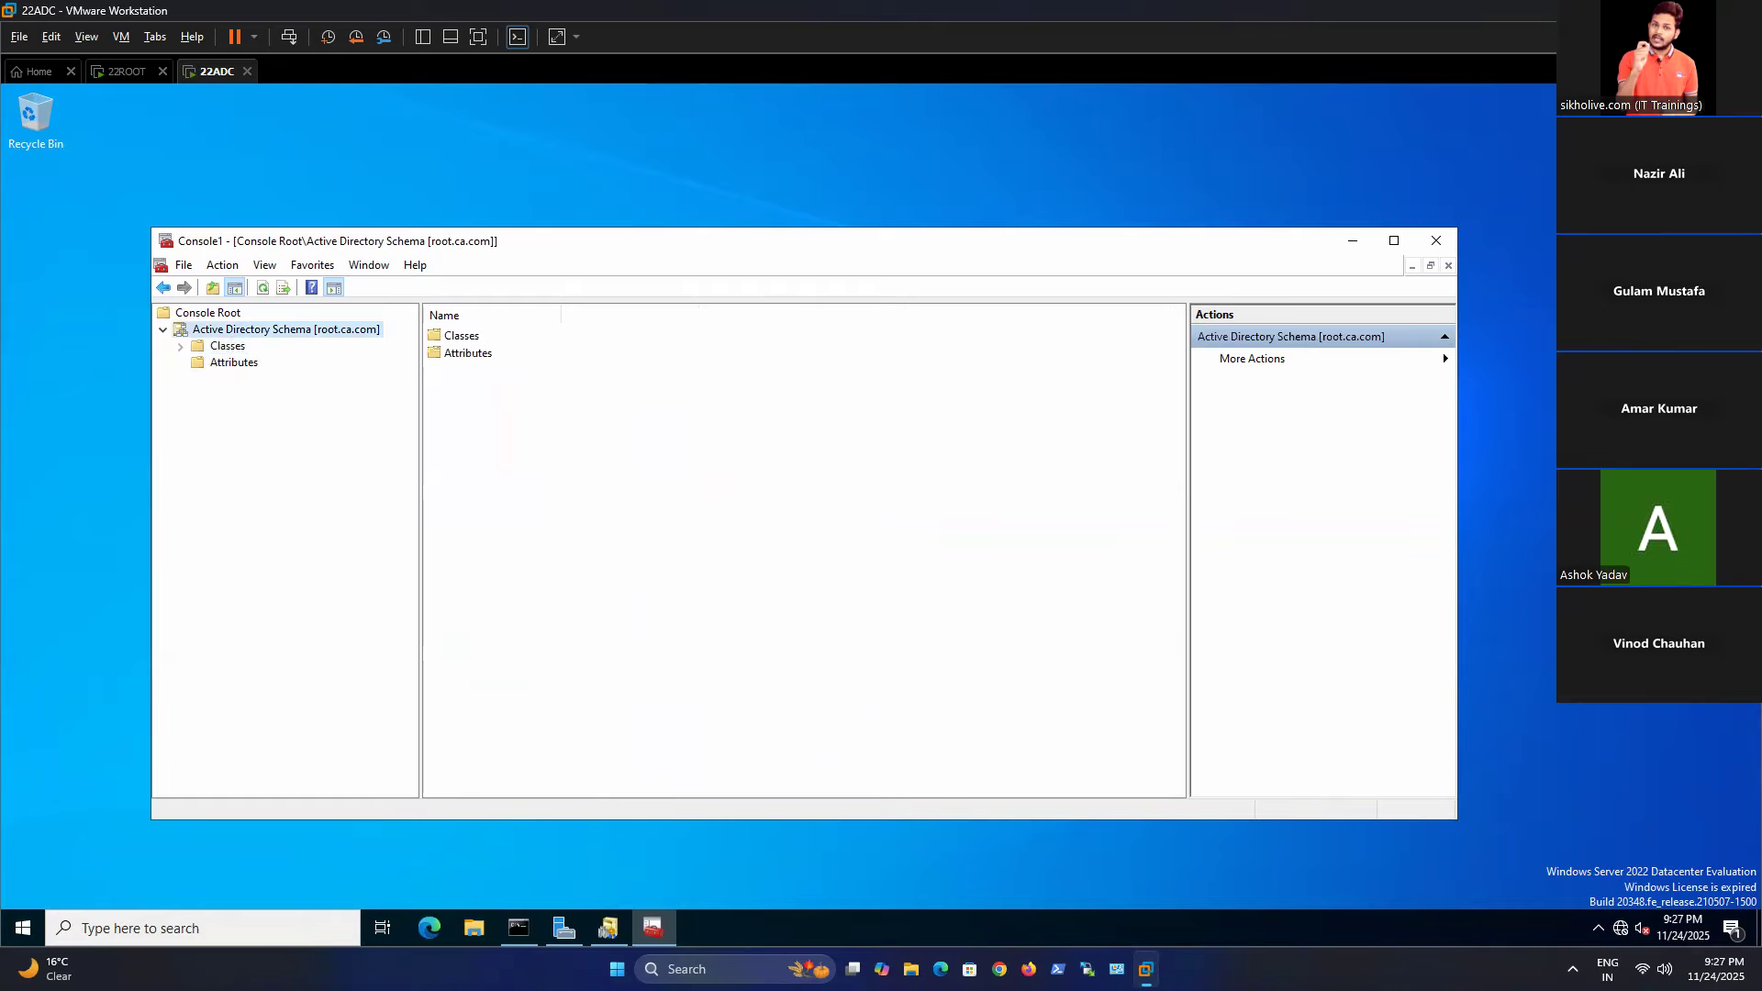
Try to change the schema master with Active Directory Schema targeted at root.ca.com, and close the Change Schema Master dialog.
{"action": "right_click", "coordinate": [233, 330]}
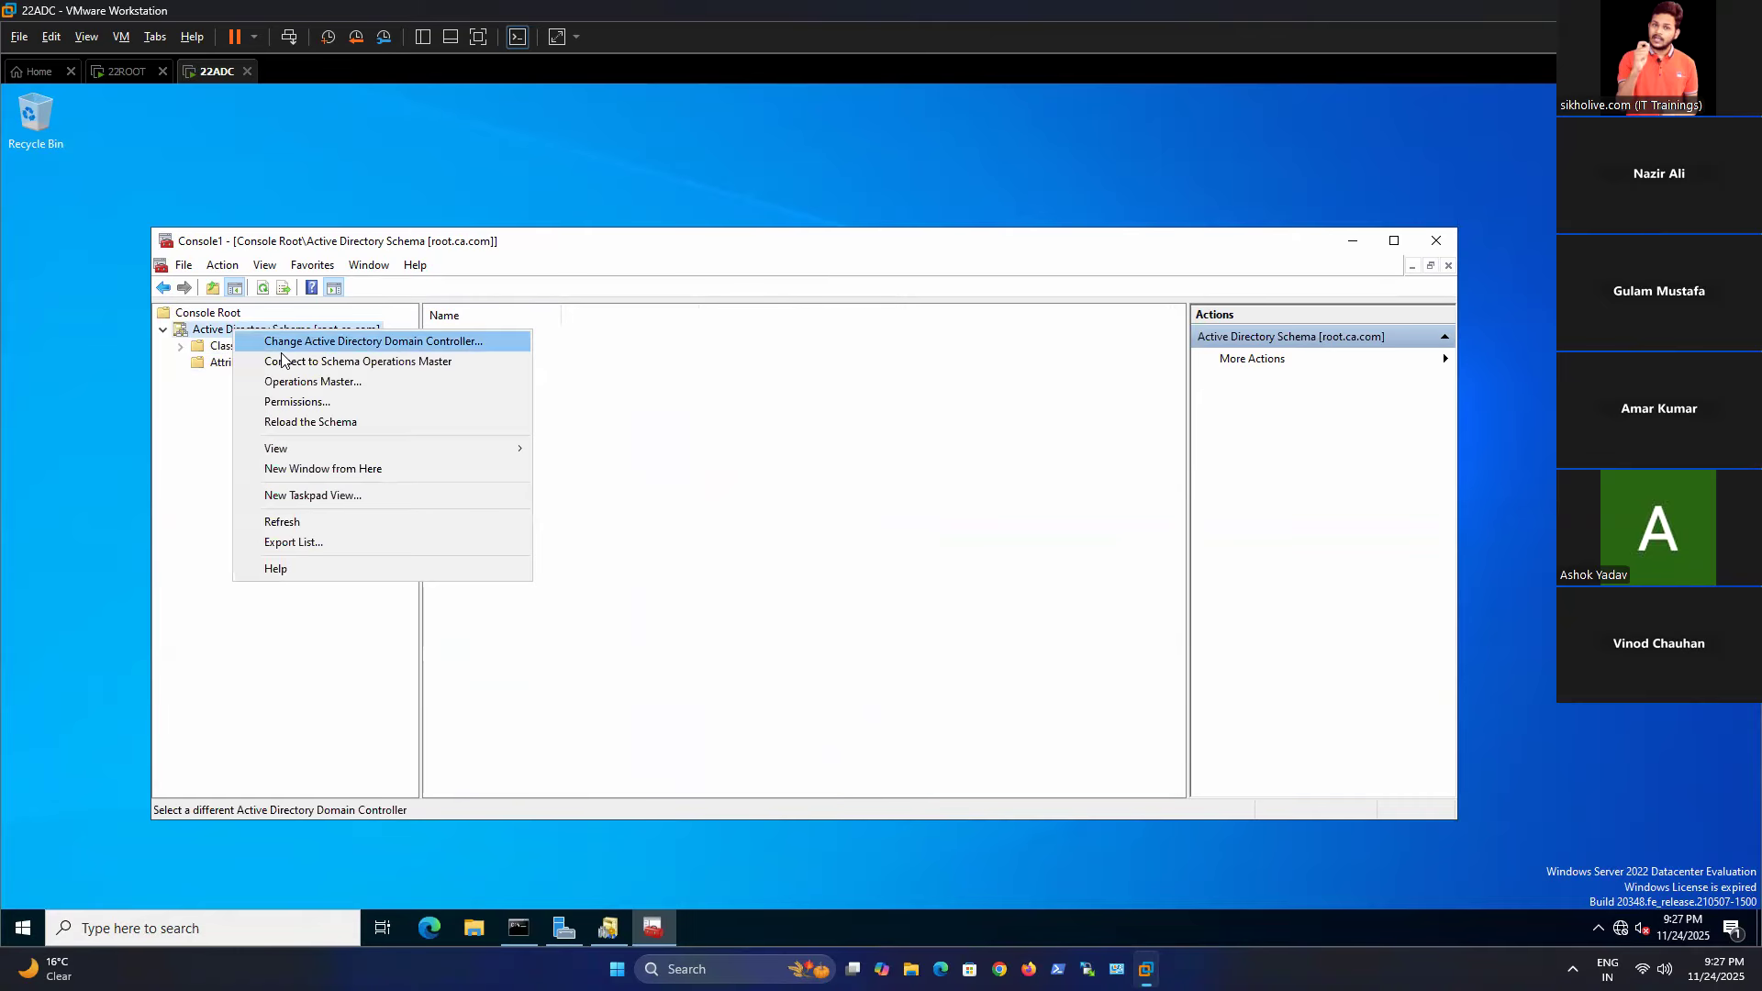
{"action": "left_click", "coordinate": [310, 382]}
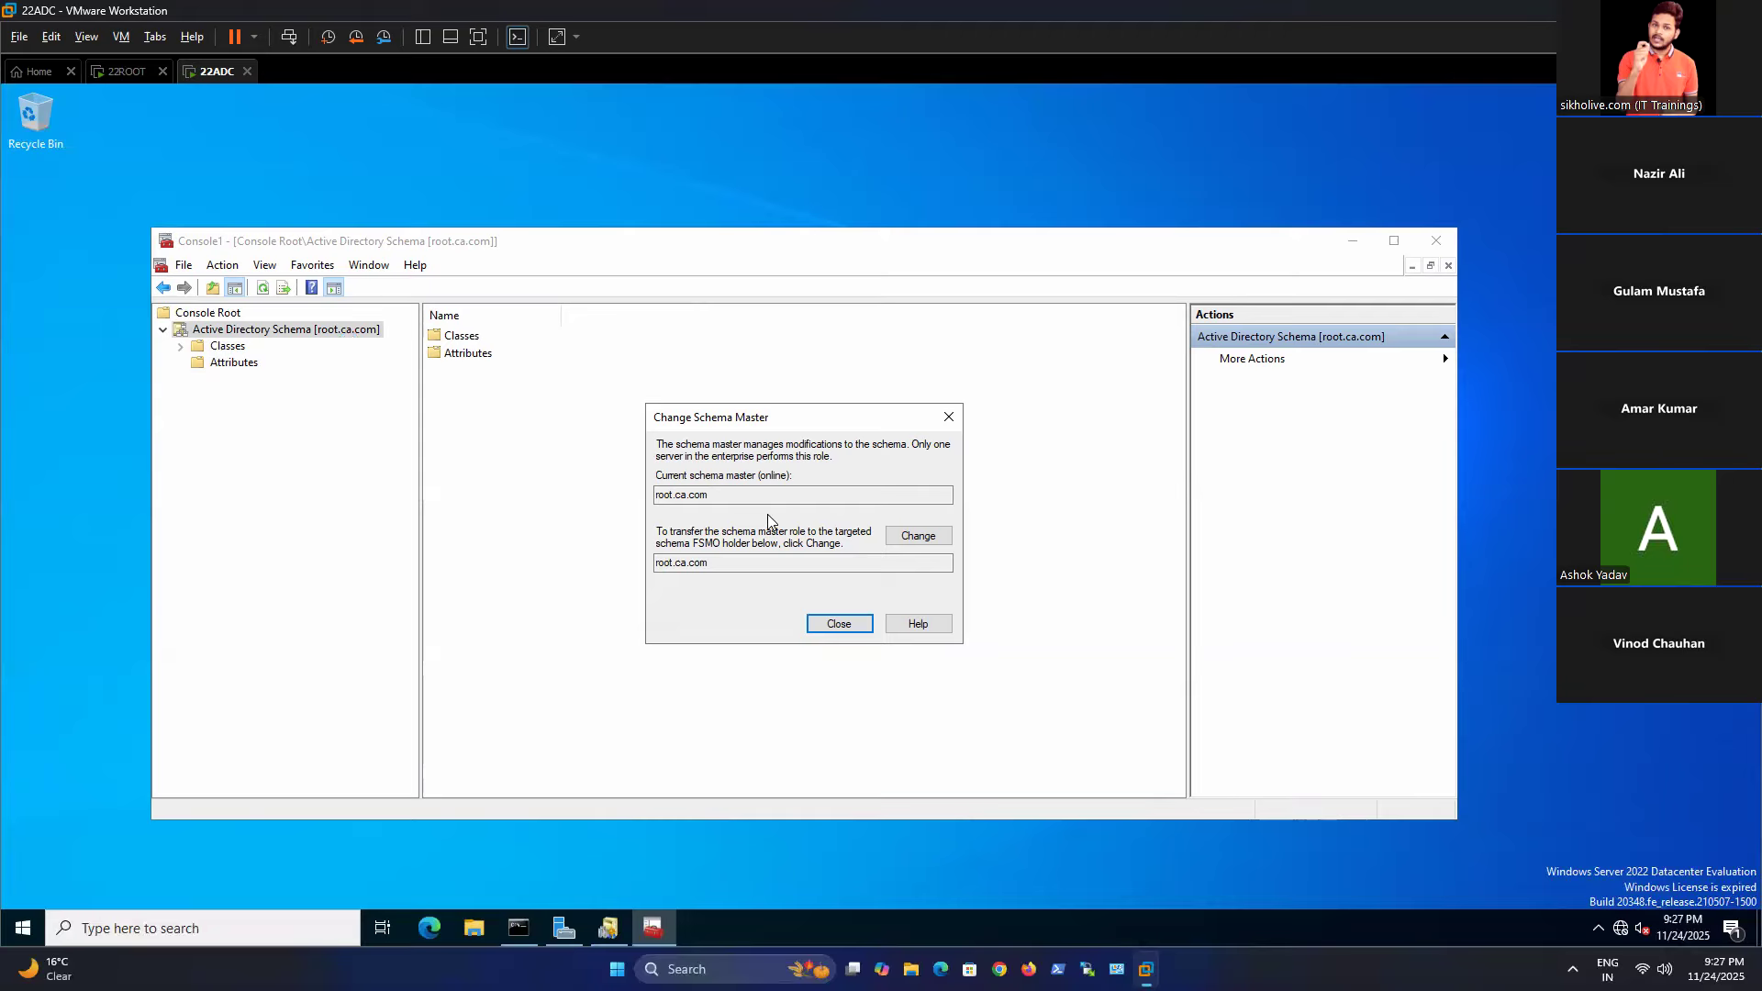
{"action": "left_click_drag", "start_coordinate": [714, 562], "coordinate": [644, 545]}
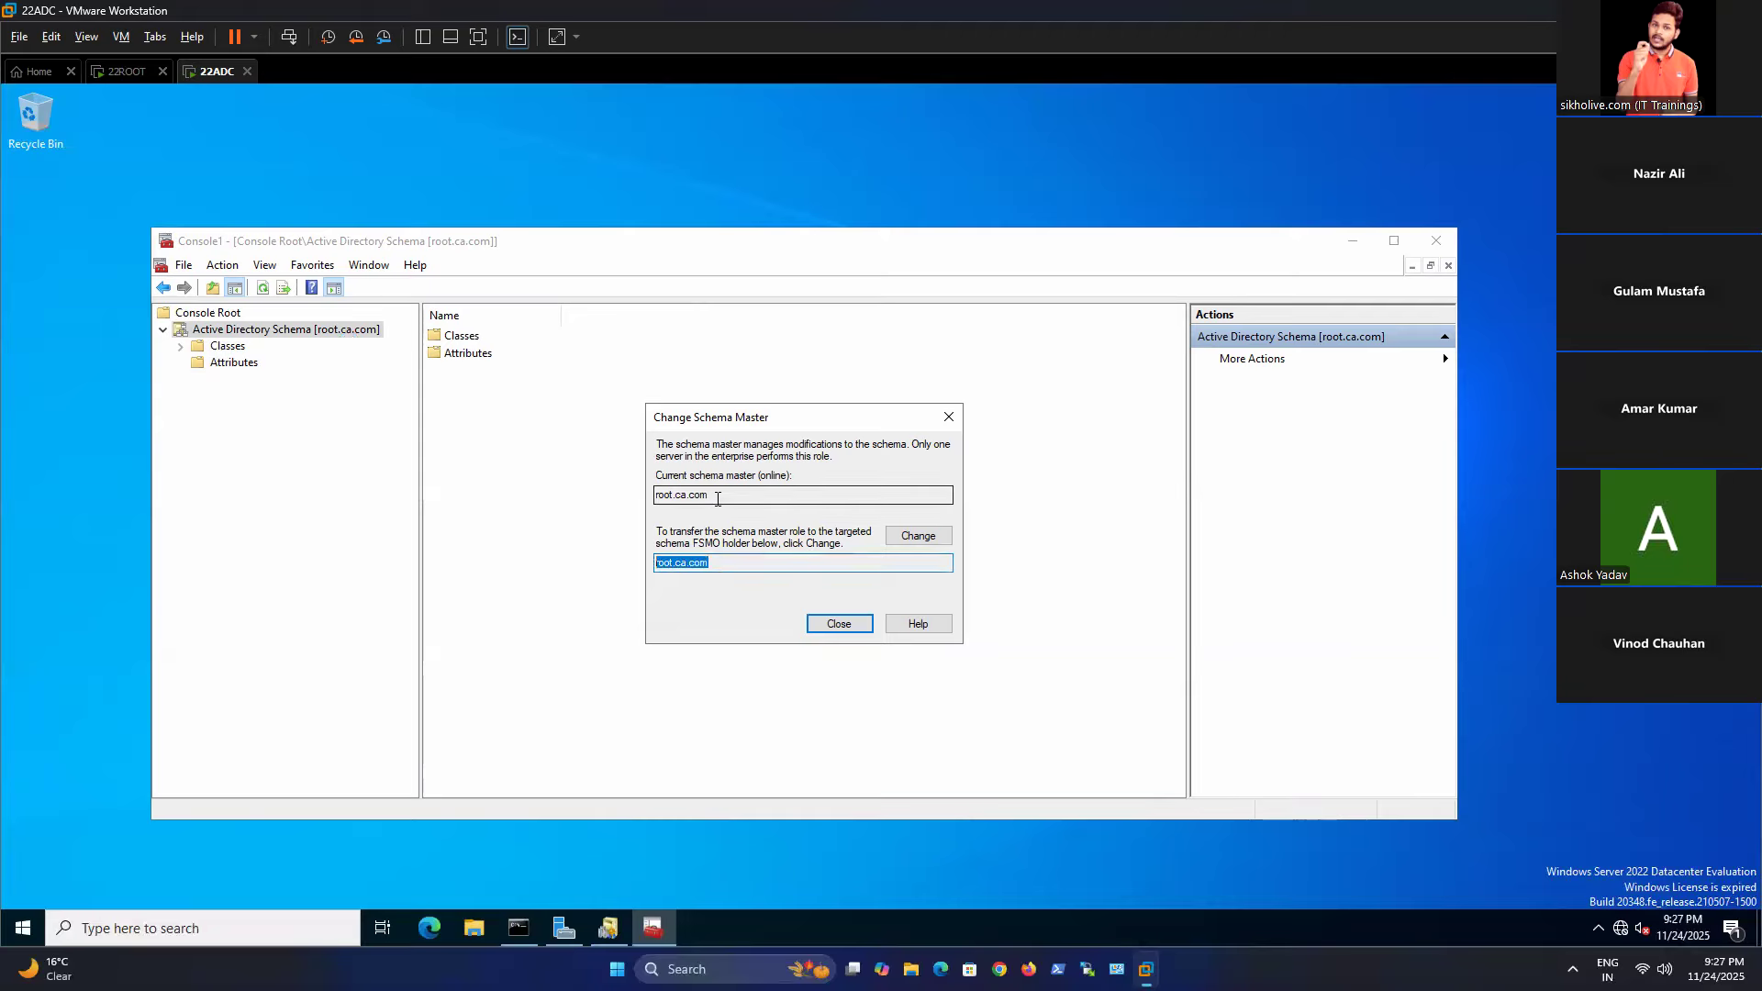
{"action": "left_click_drag", "start_coordinate": [711, 495], "coordinate": [647, 495]}
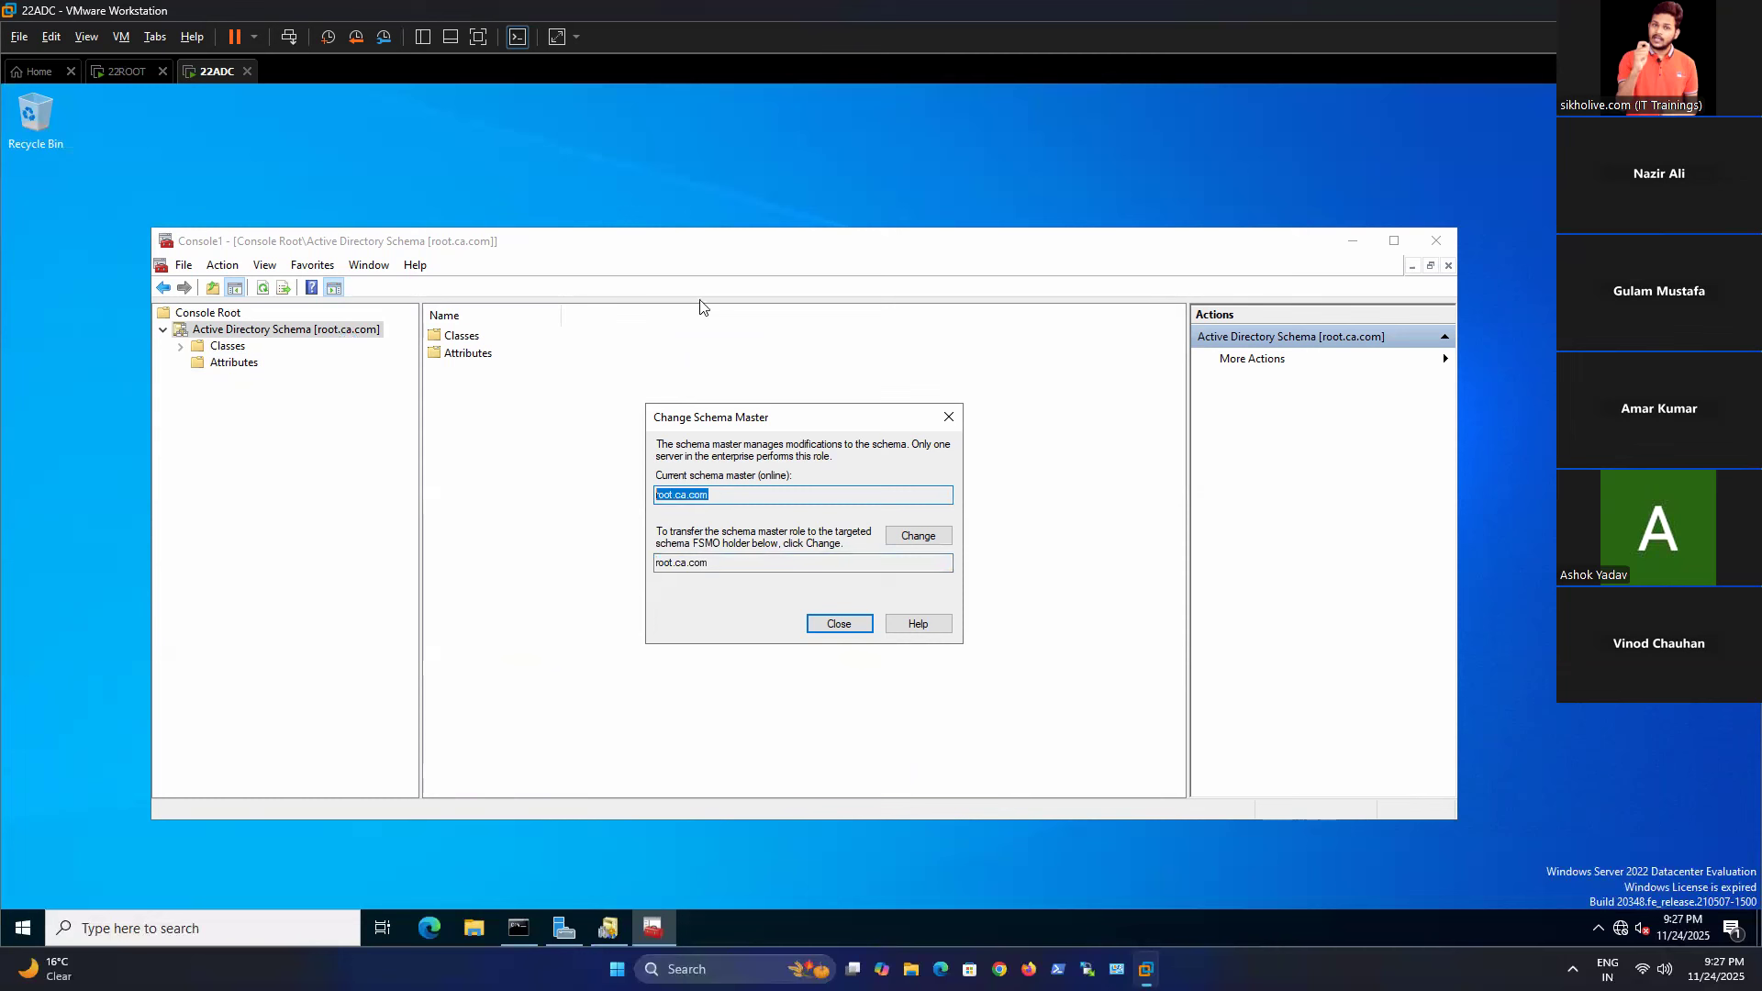
{"action": "left_click", "coordinate": [922, 536]}
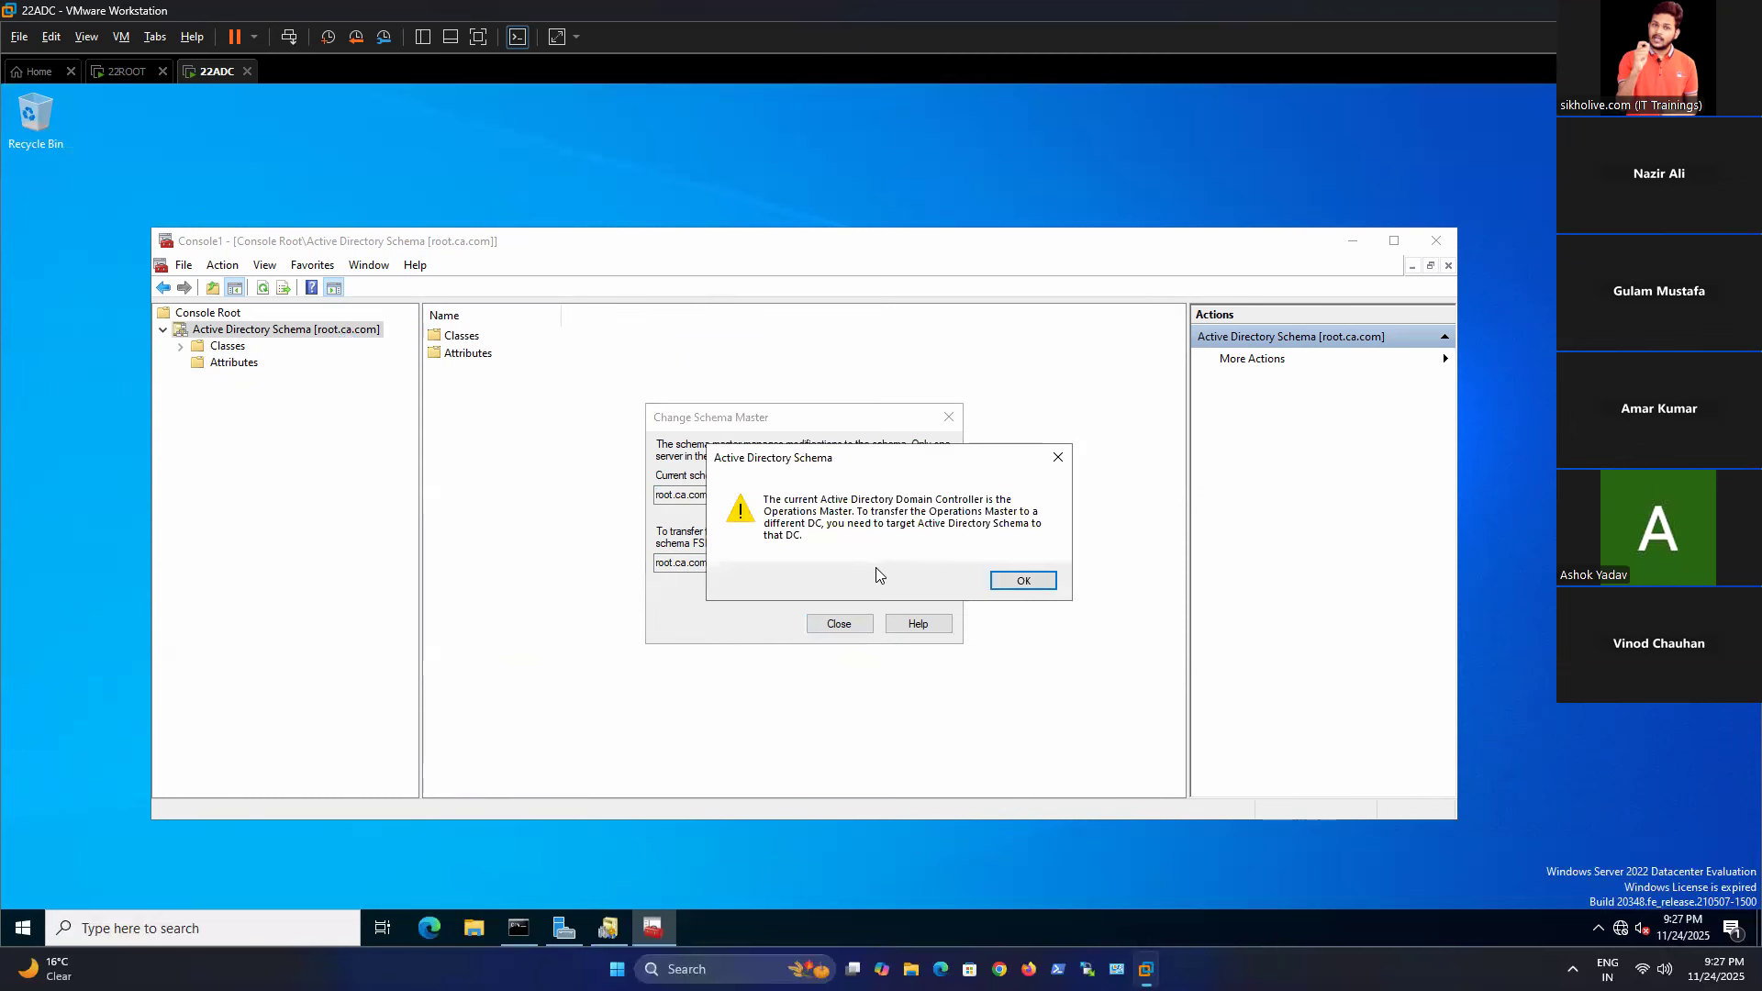
{"action": "left_click", "coordinate": [1022, 583]}
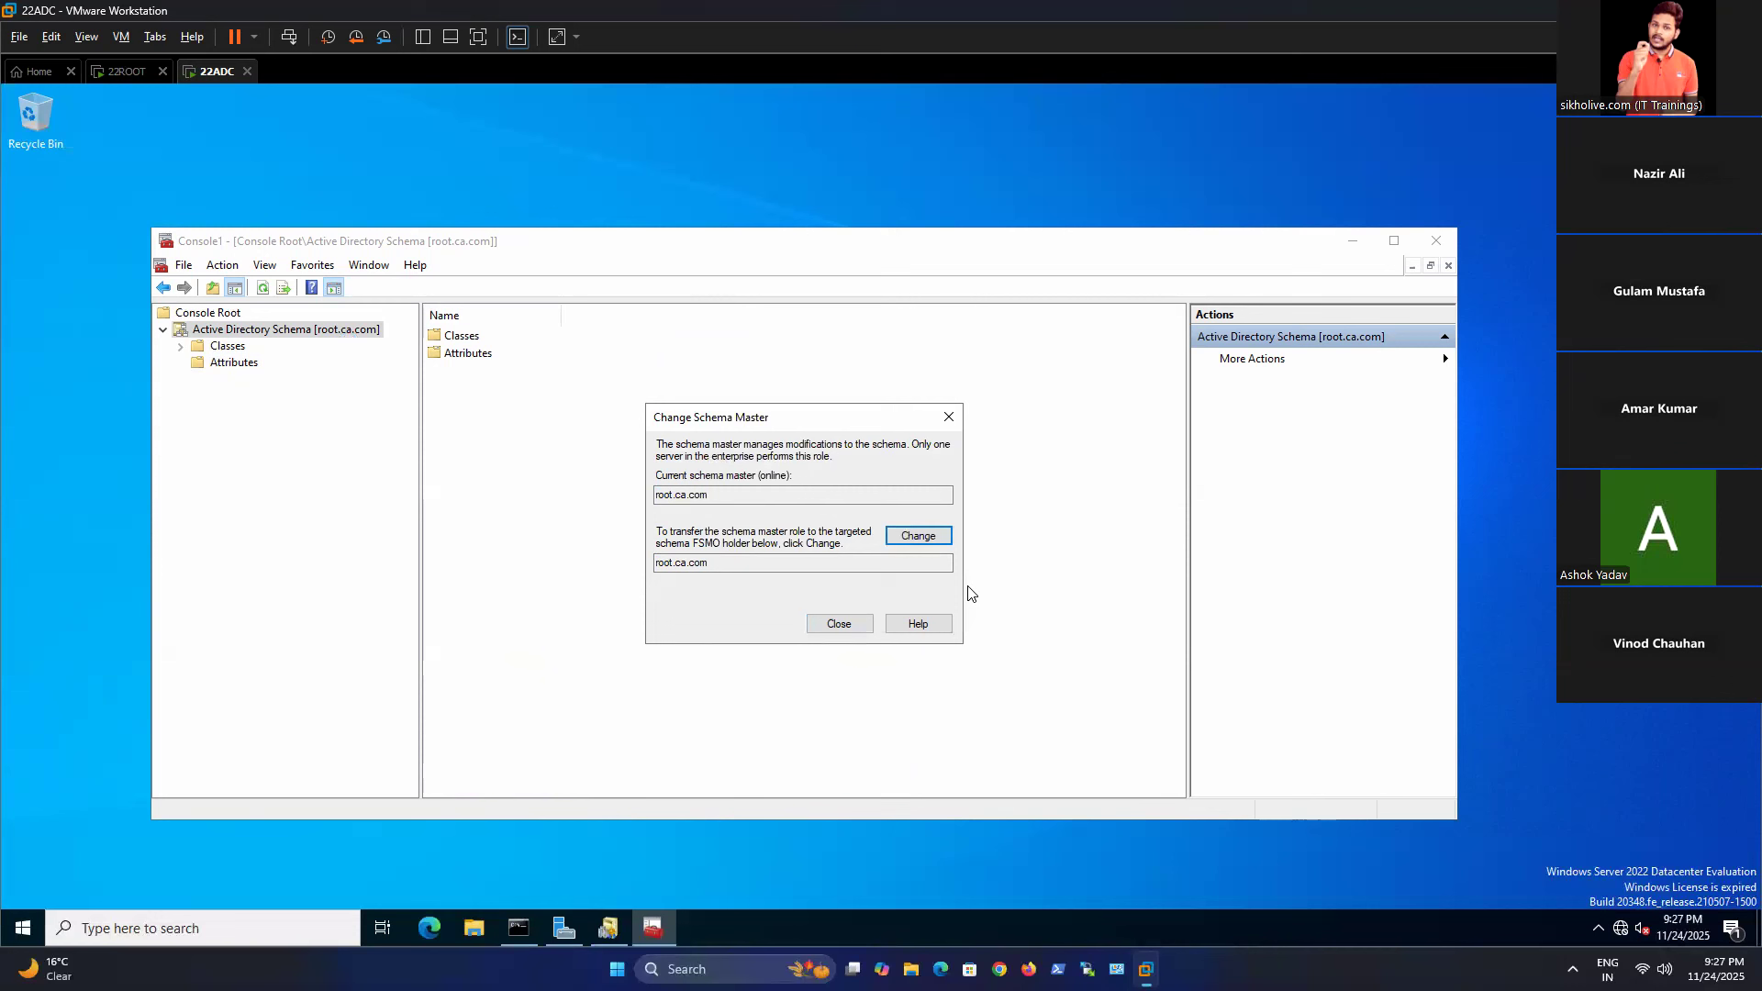
{"action": "left_click", "coordinate": [839, 627]}
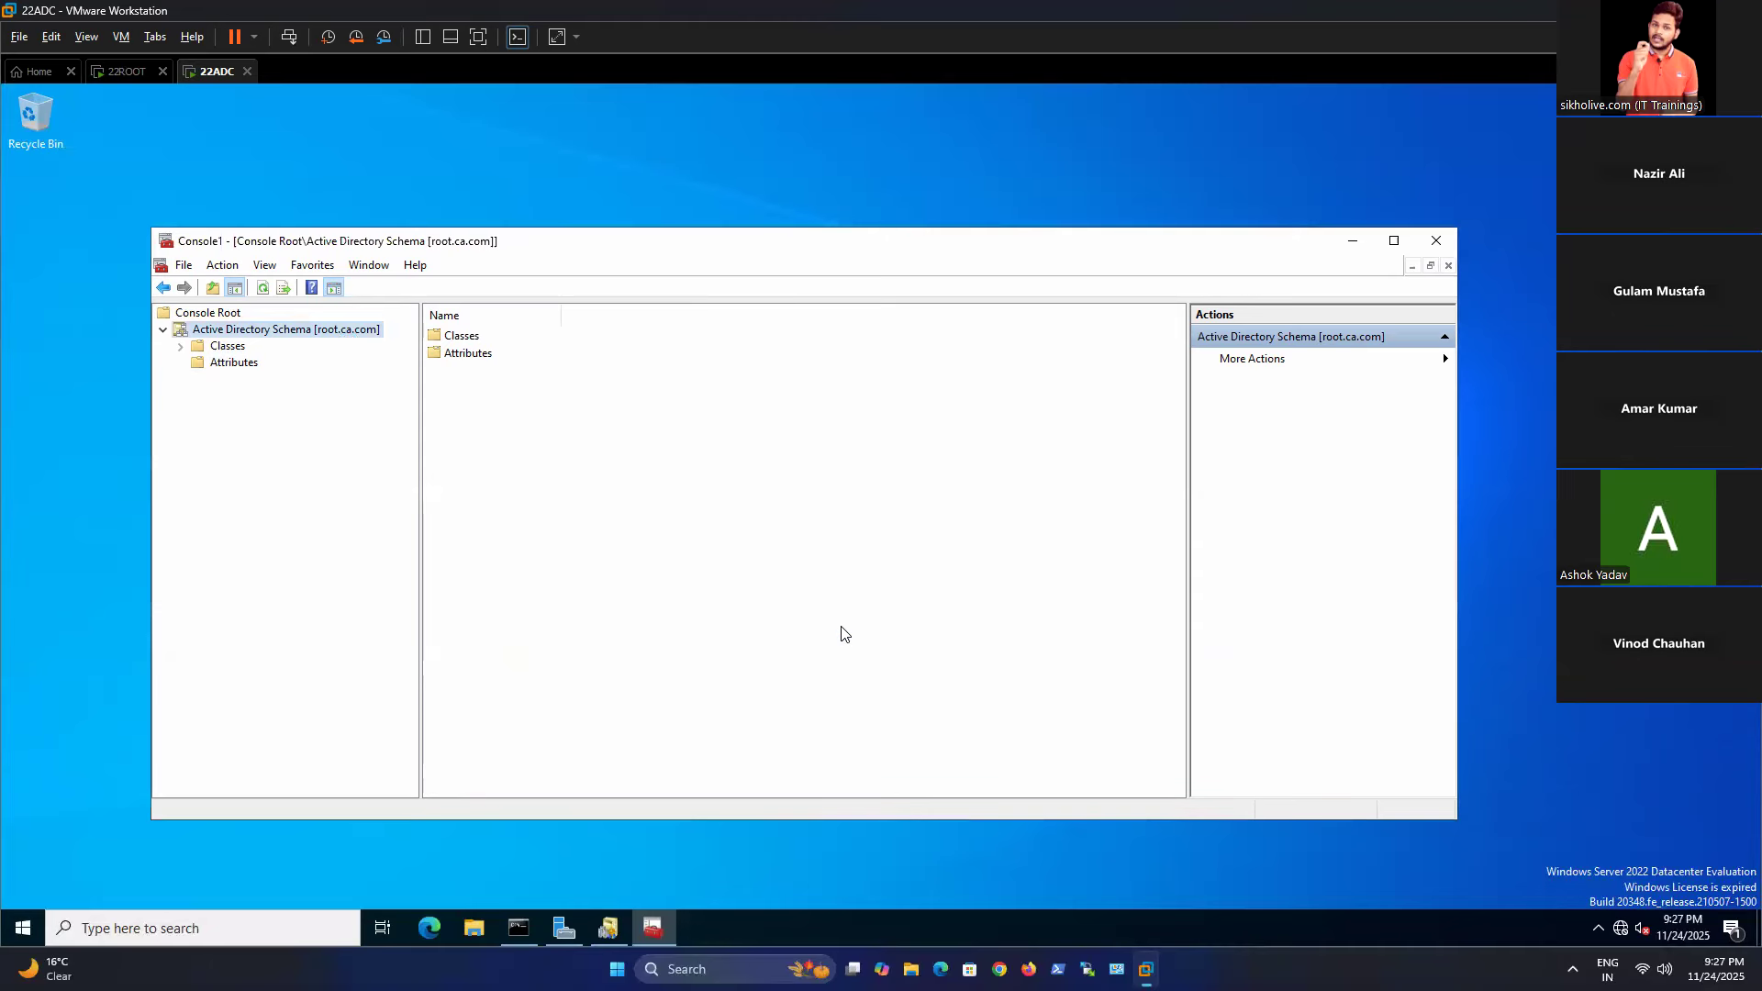
Change the Active Directory Schema's directory server to domain3.ca.com and acknowledge the notice.
{"action": "right_click", "coordinate": [267, 330]}
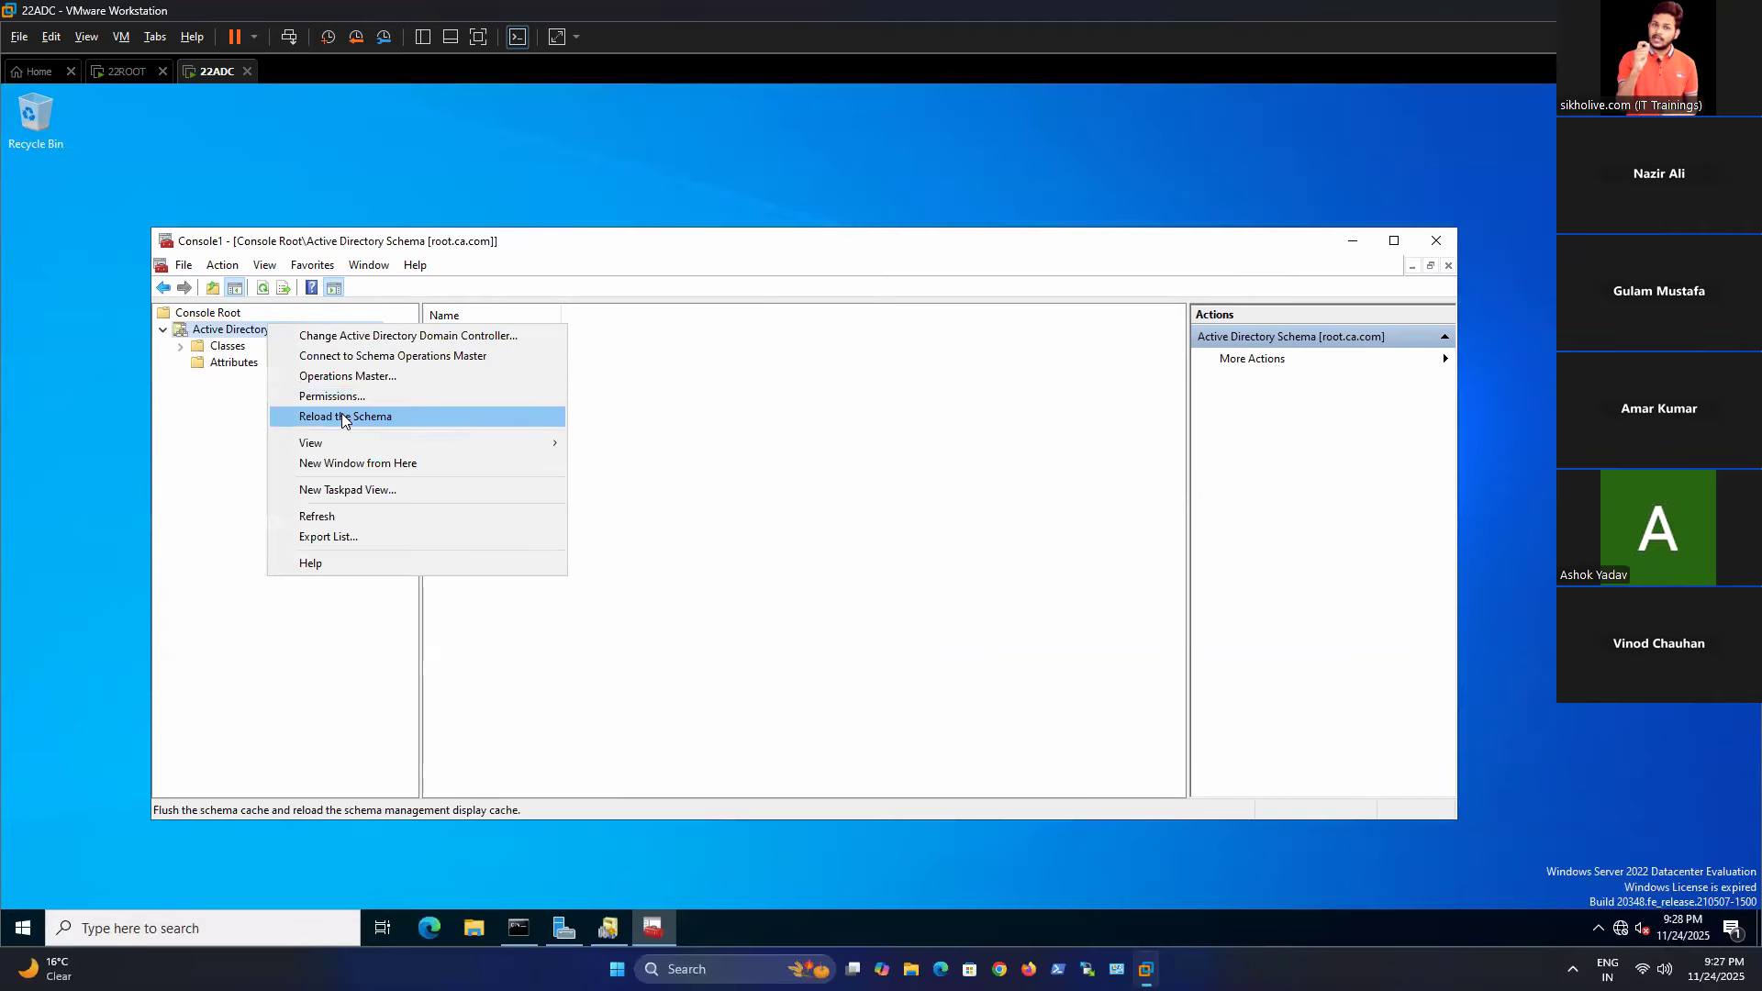
{"action": "left_click", "coordinate": [368, 340]}
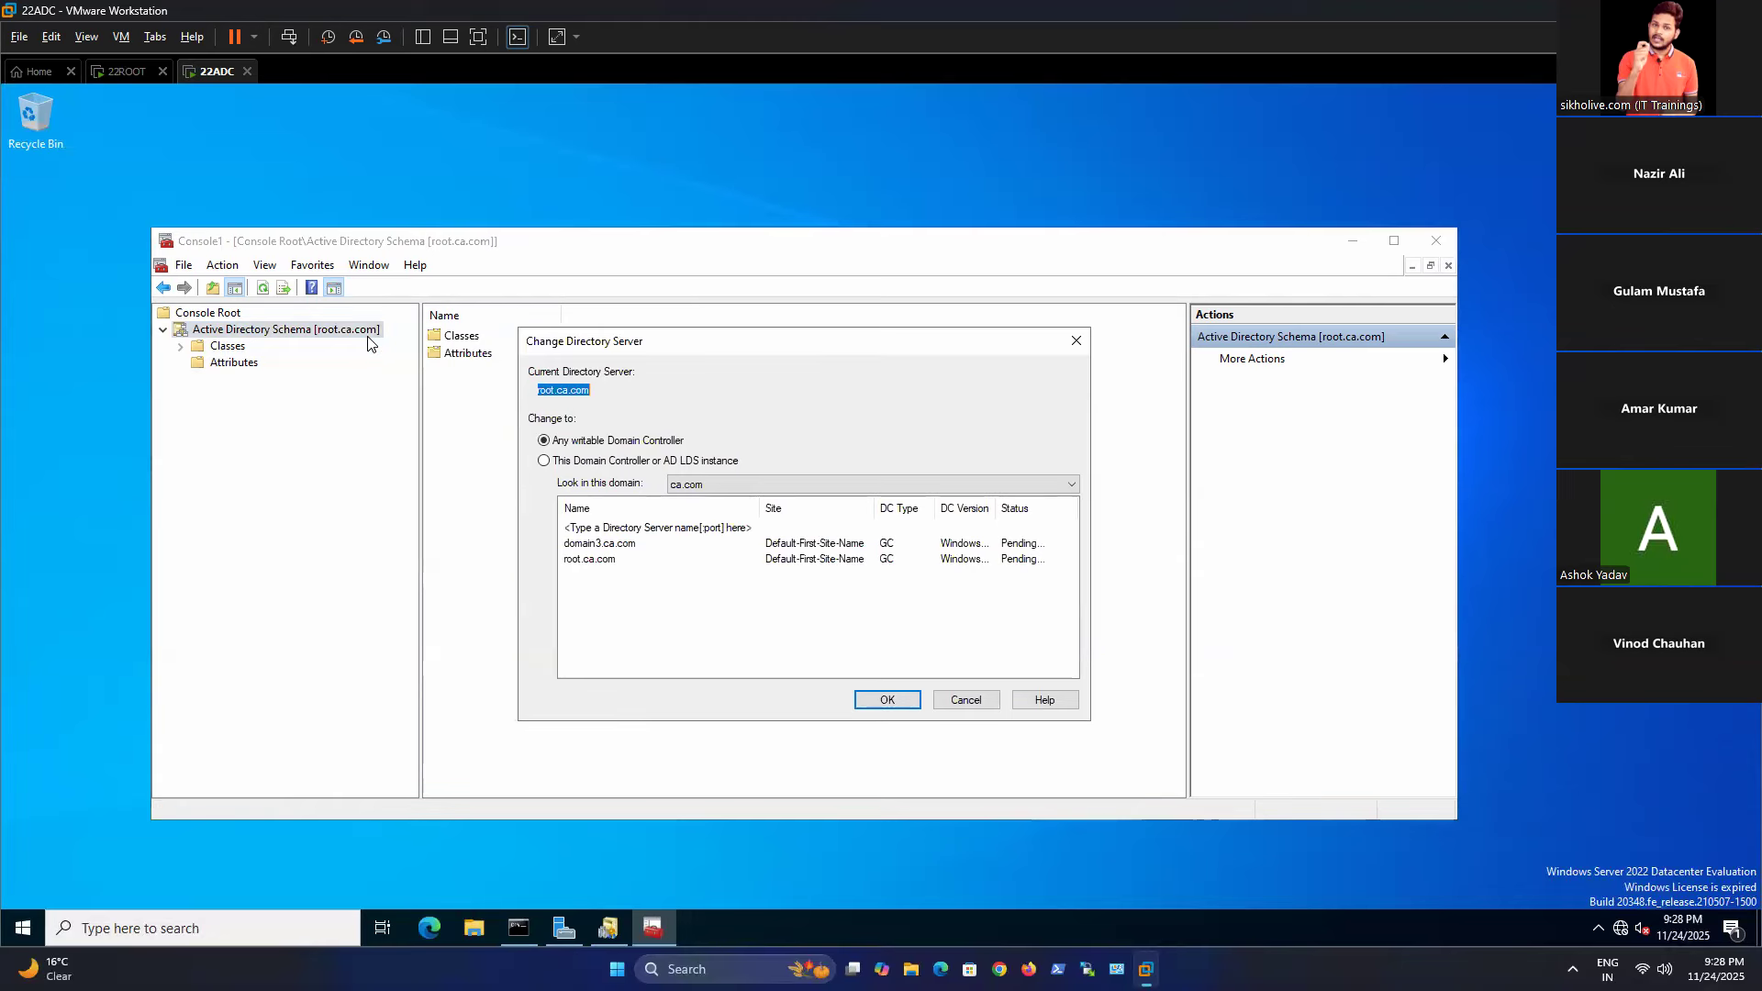
{"action": "left_click", "coordinate": [587, 545]}
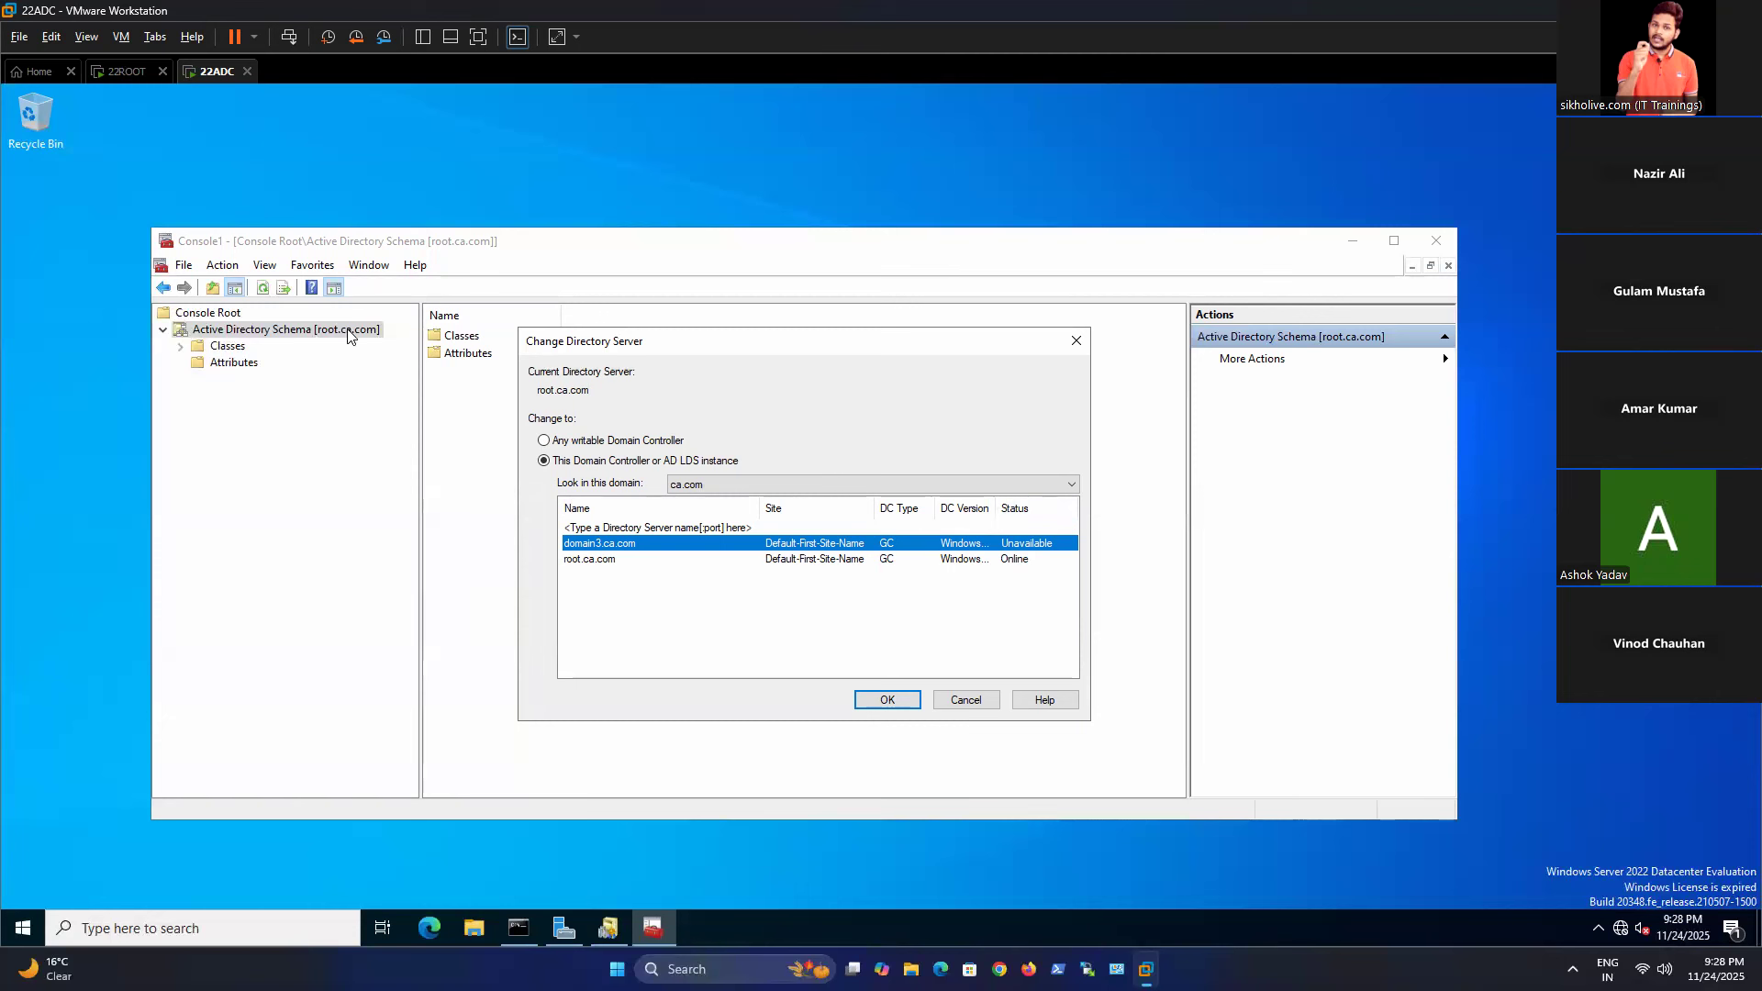
{"action": "left_click", "coordinate": [899, 701]}
{"action": "left_click", "coordinate": [998, 585]}
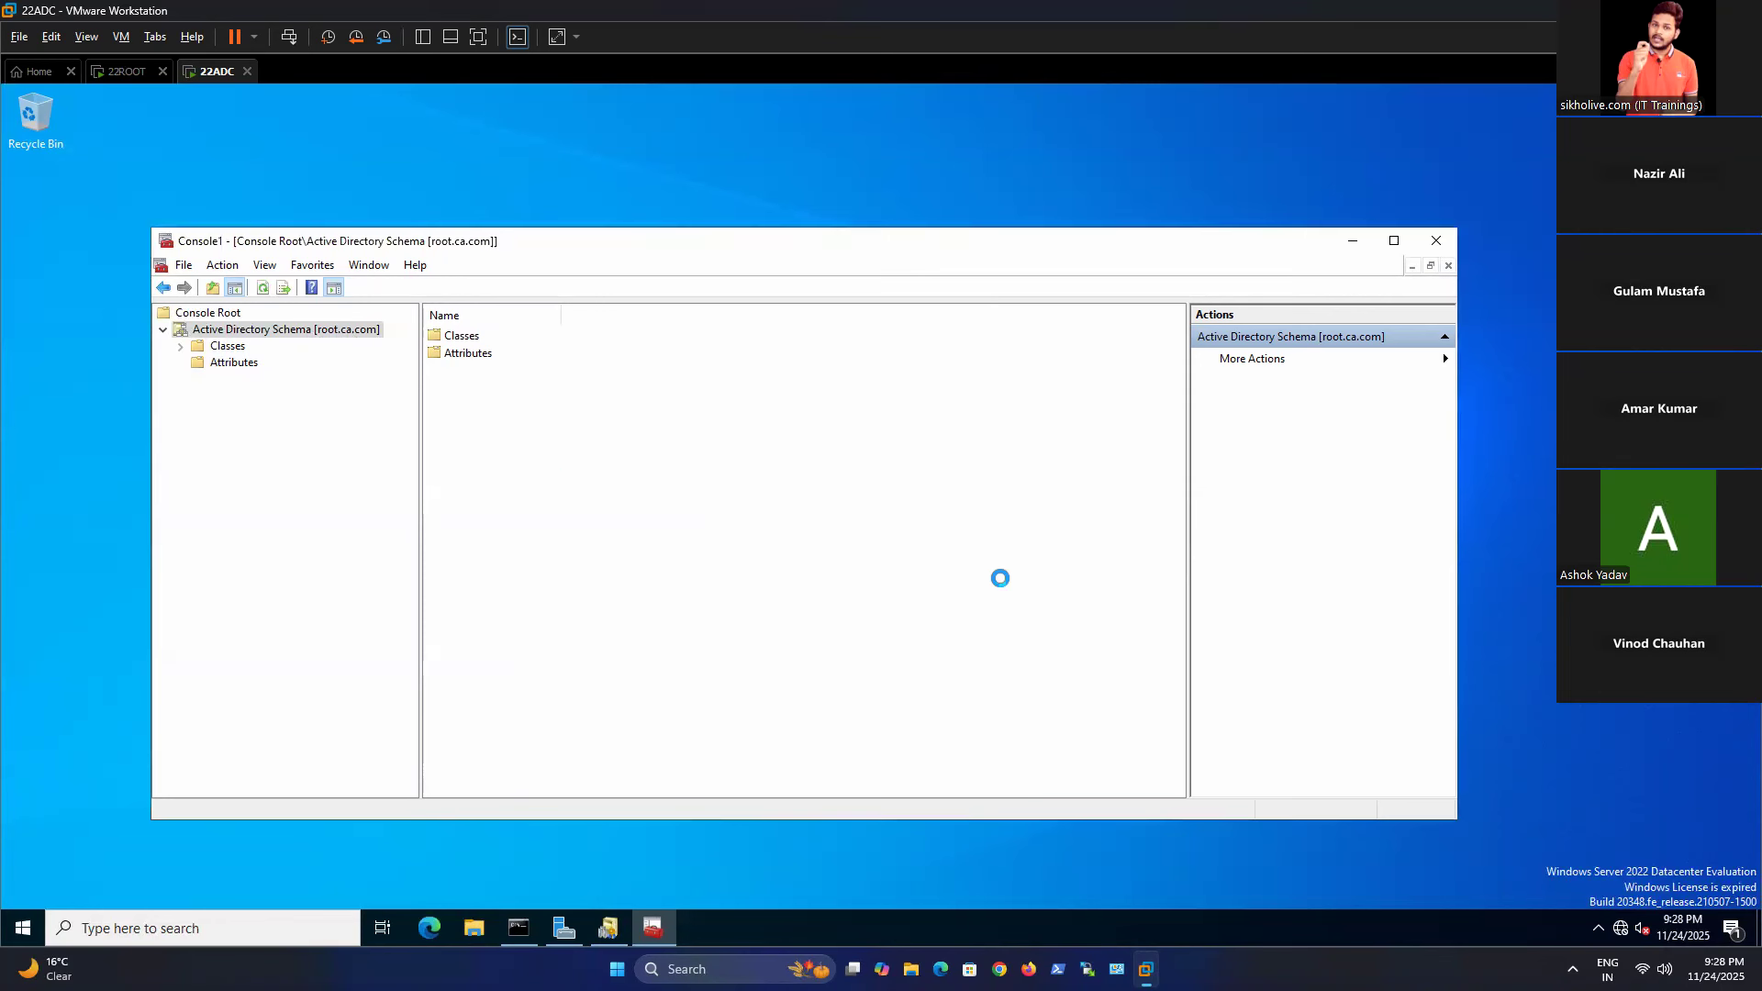
Transfer the schema master role to domain3.ca.com through the Operations Master dialog, confirm the change and close the dialog.
{"action": "right_click", "coordinate": [343, 332]}
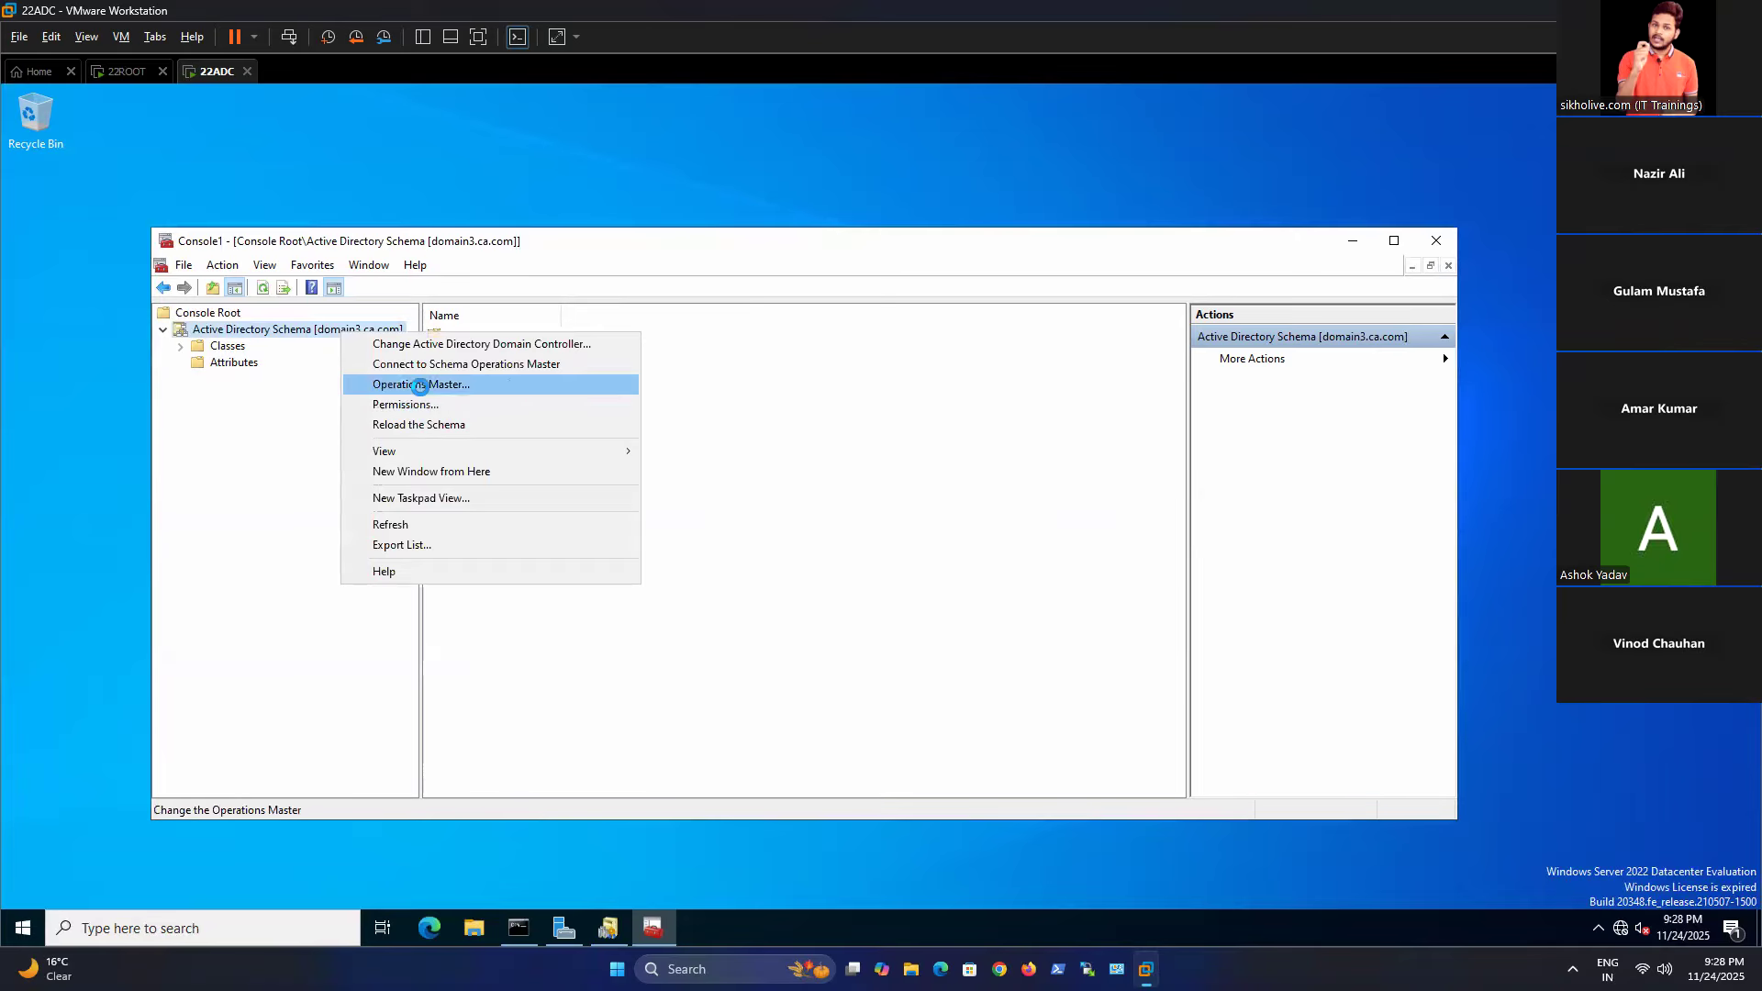
{"action": "left_click", "coordinate": [420, 384]}
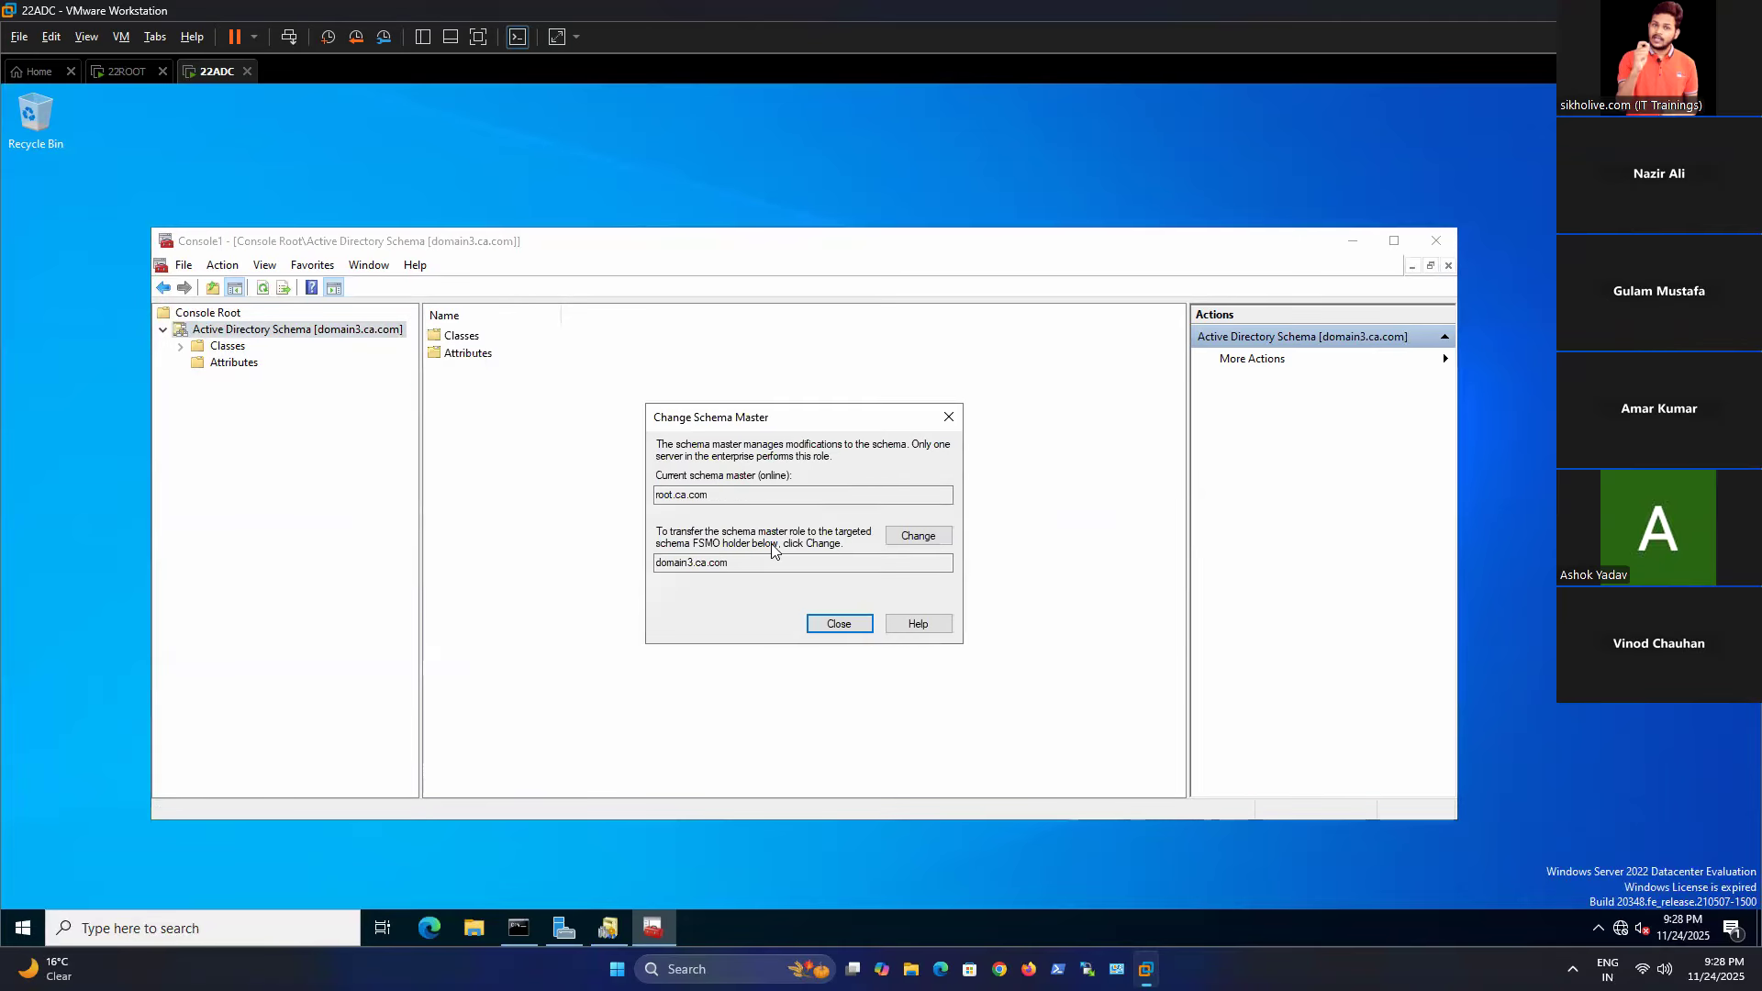
{"action": "left_click", "coordinate": [918, 536]}
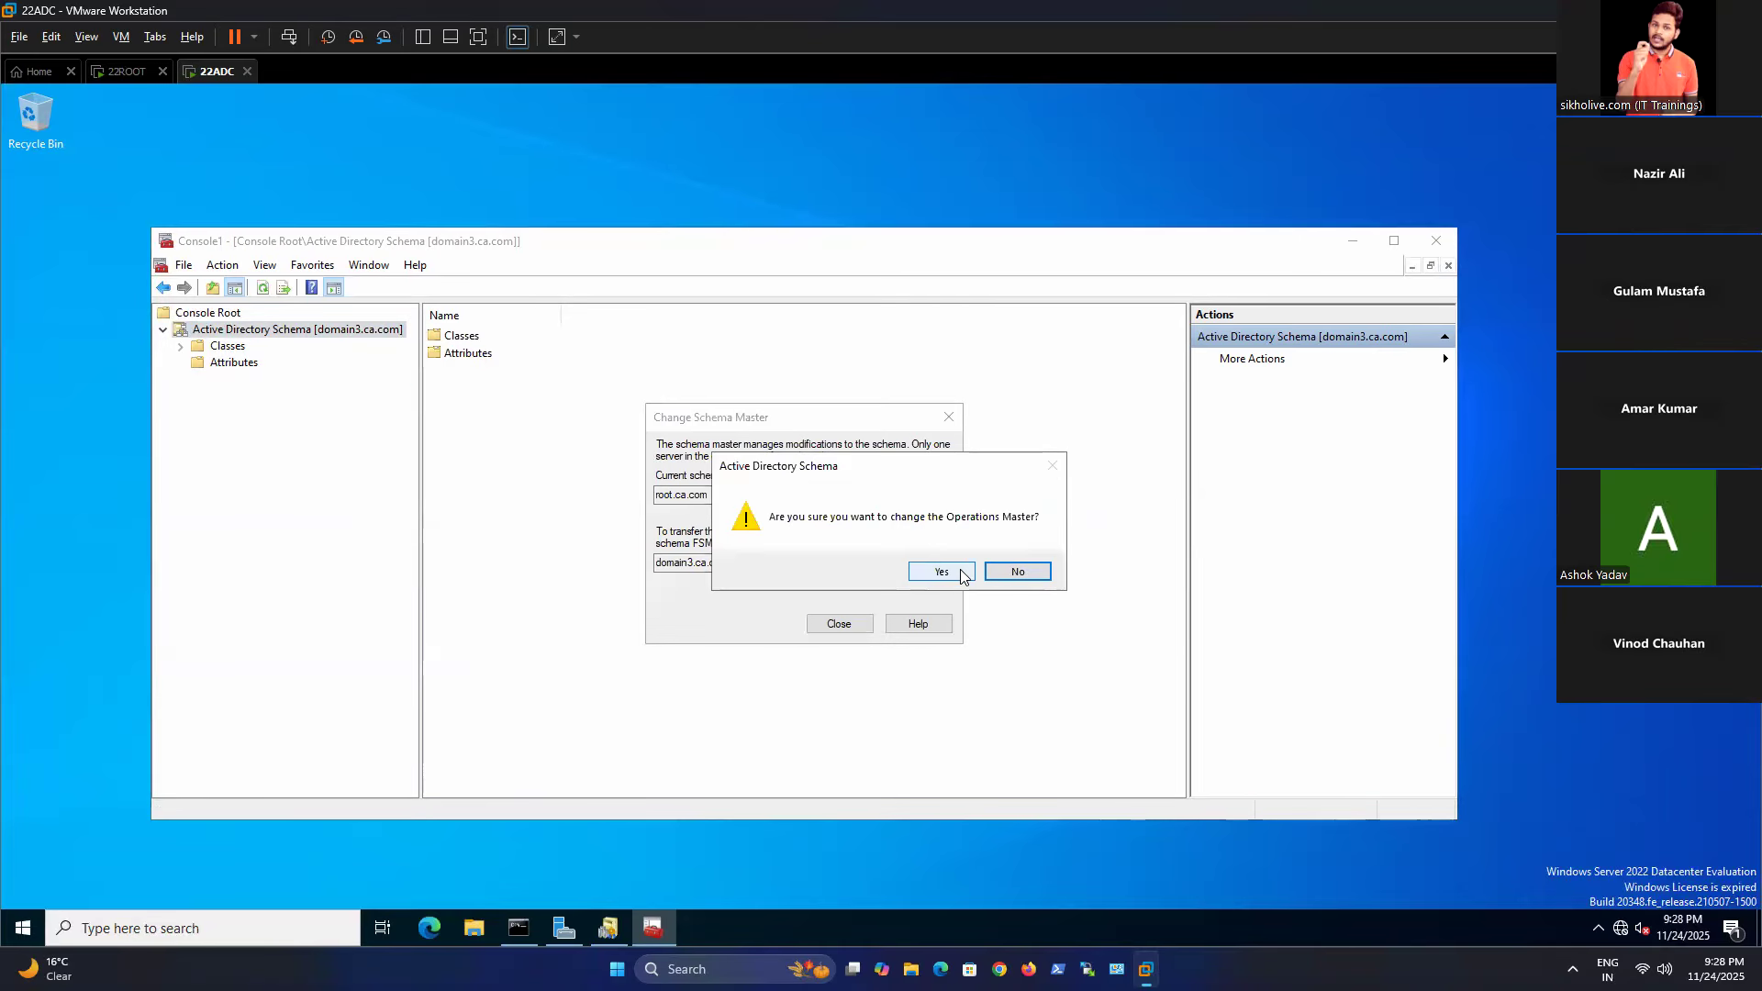
{"action": "left_click", "coordinate": [944, 572]}
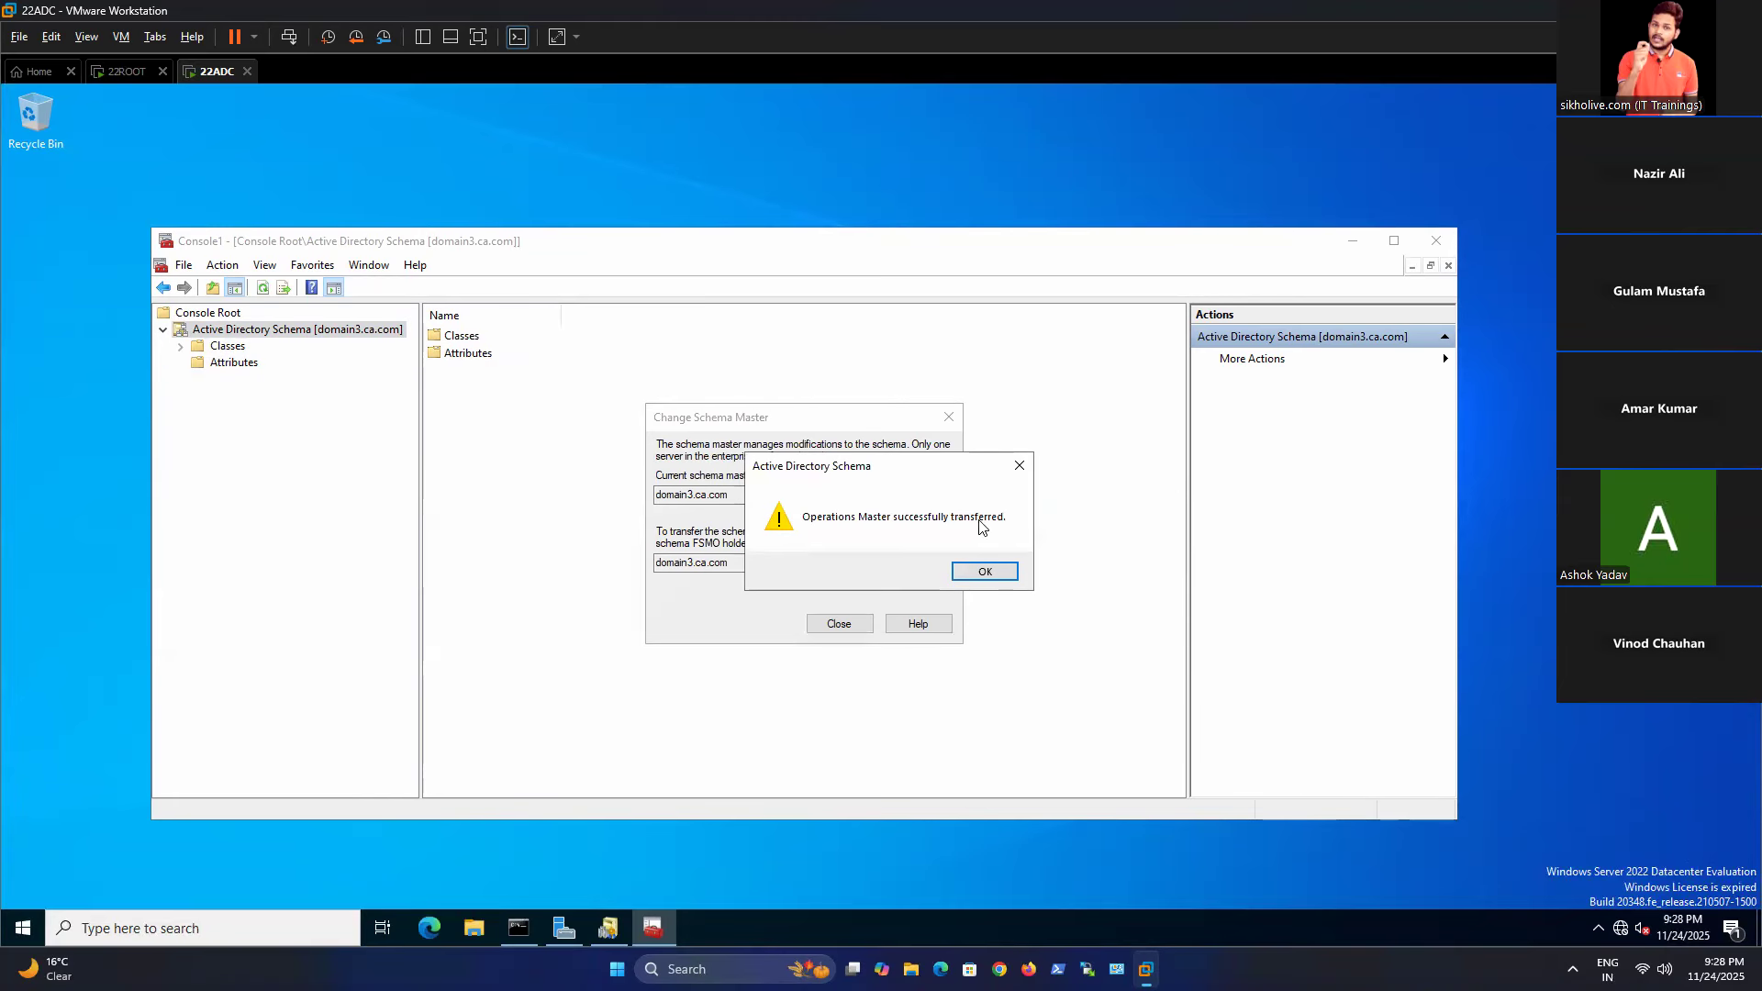
{"action": "left_click", "coordinate": [982, 571]}
{"action": "left_click", "coordinate": [841, 624]}
Switch to Command Prompt and rerun netdom query fsmo to check the current FSMO role holders.
{"action": "left_click", "coordinate": [519, 925]}
{"action": "key", "text": "Up"}
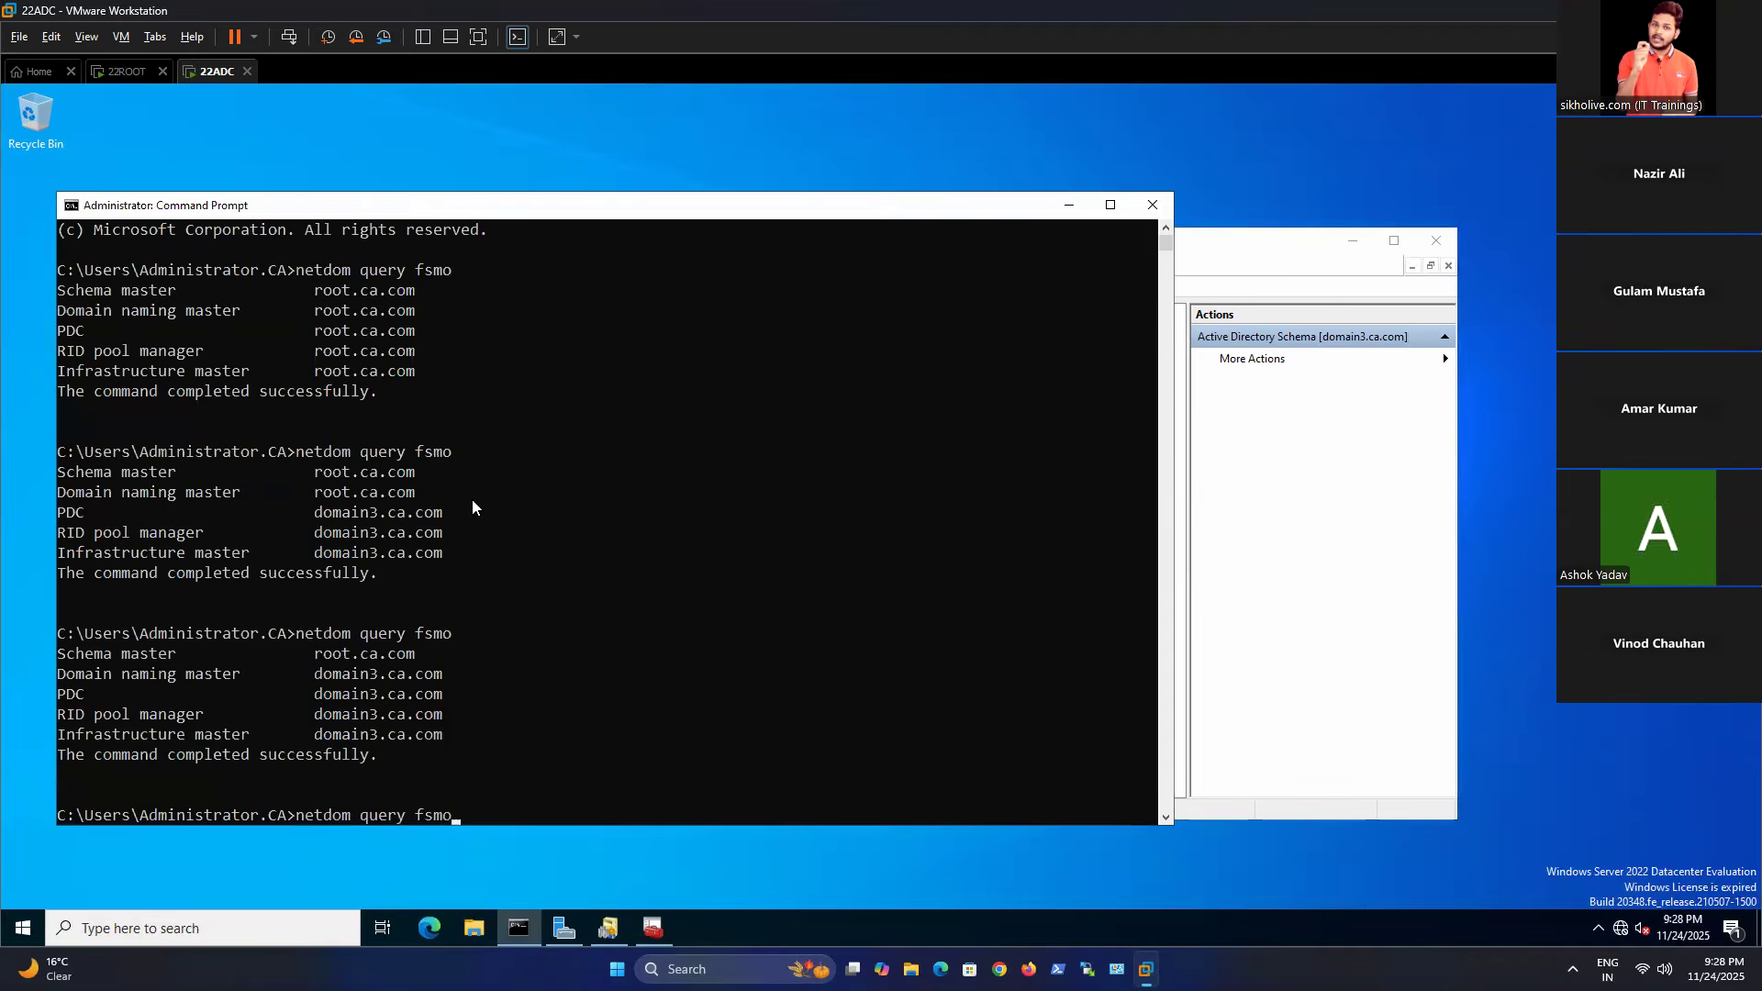
{"action": "key", "text": "Return"}
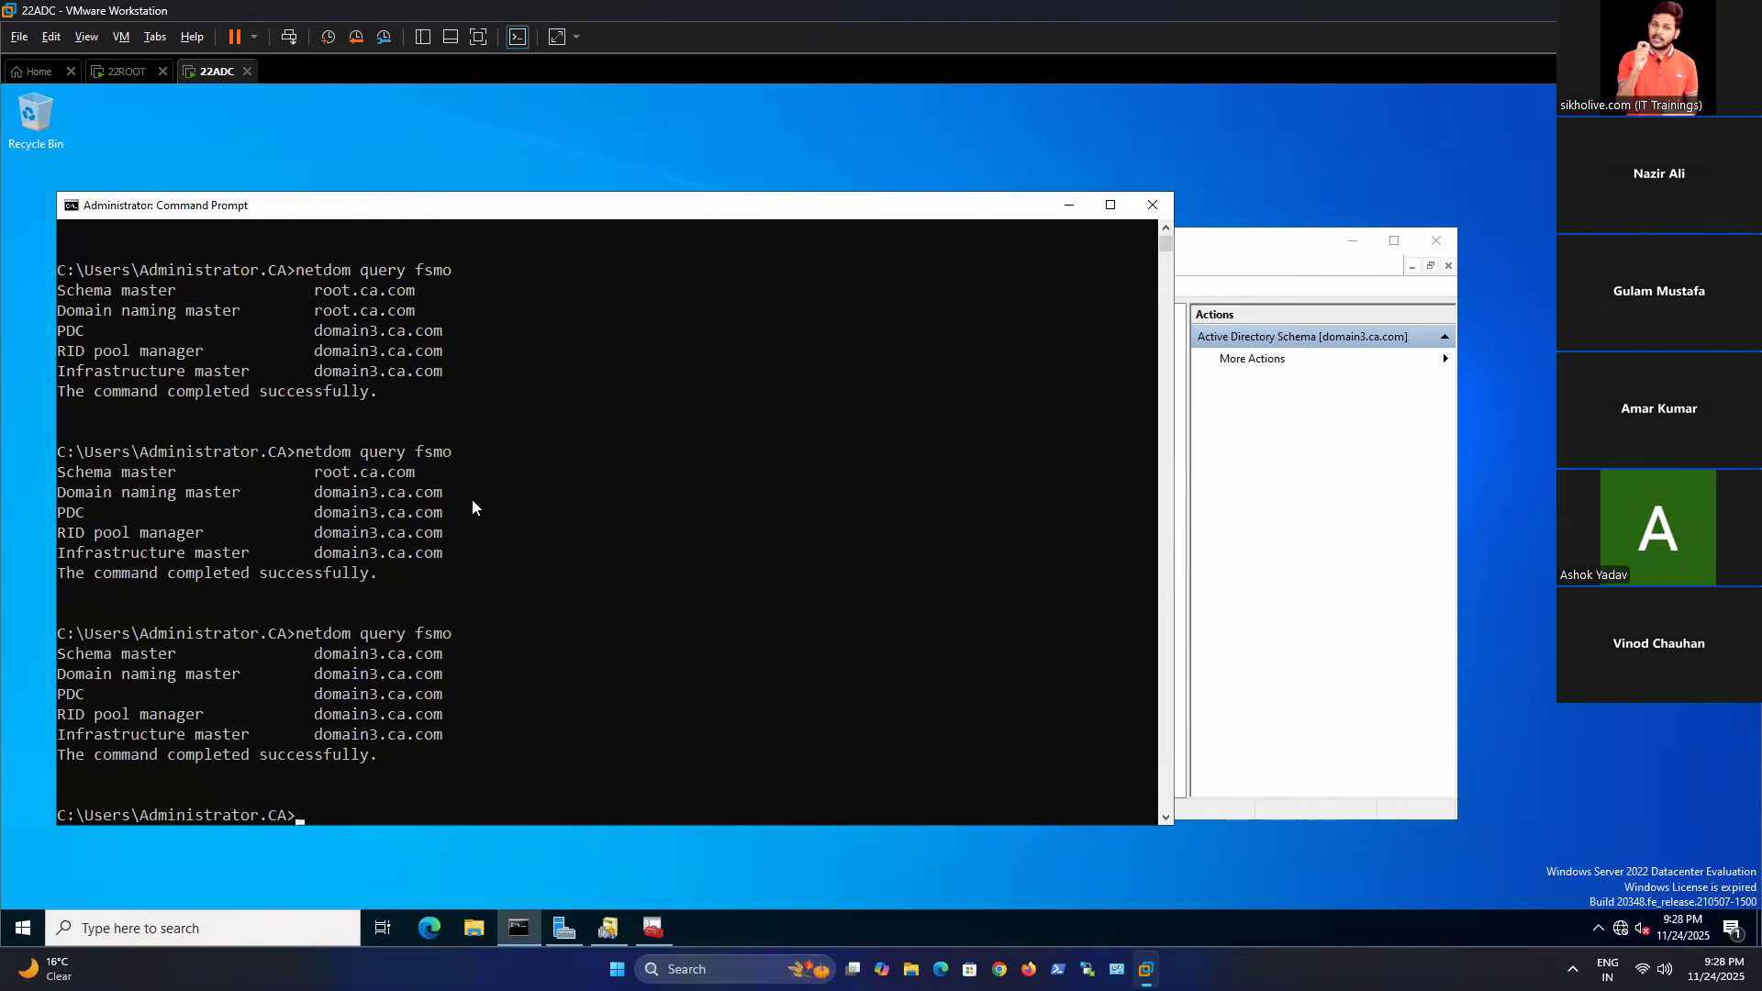
{"action": "left_click", "coordinate": [427, 431]}
{"action": "left_click", "coordinate": [155, 76]}
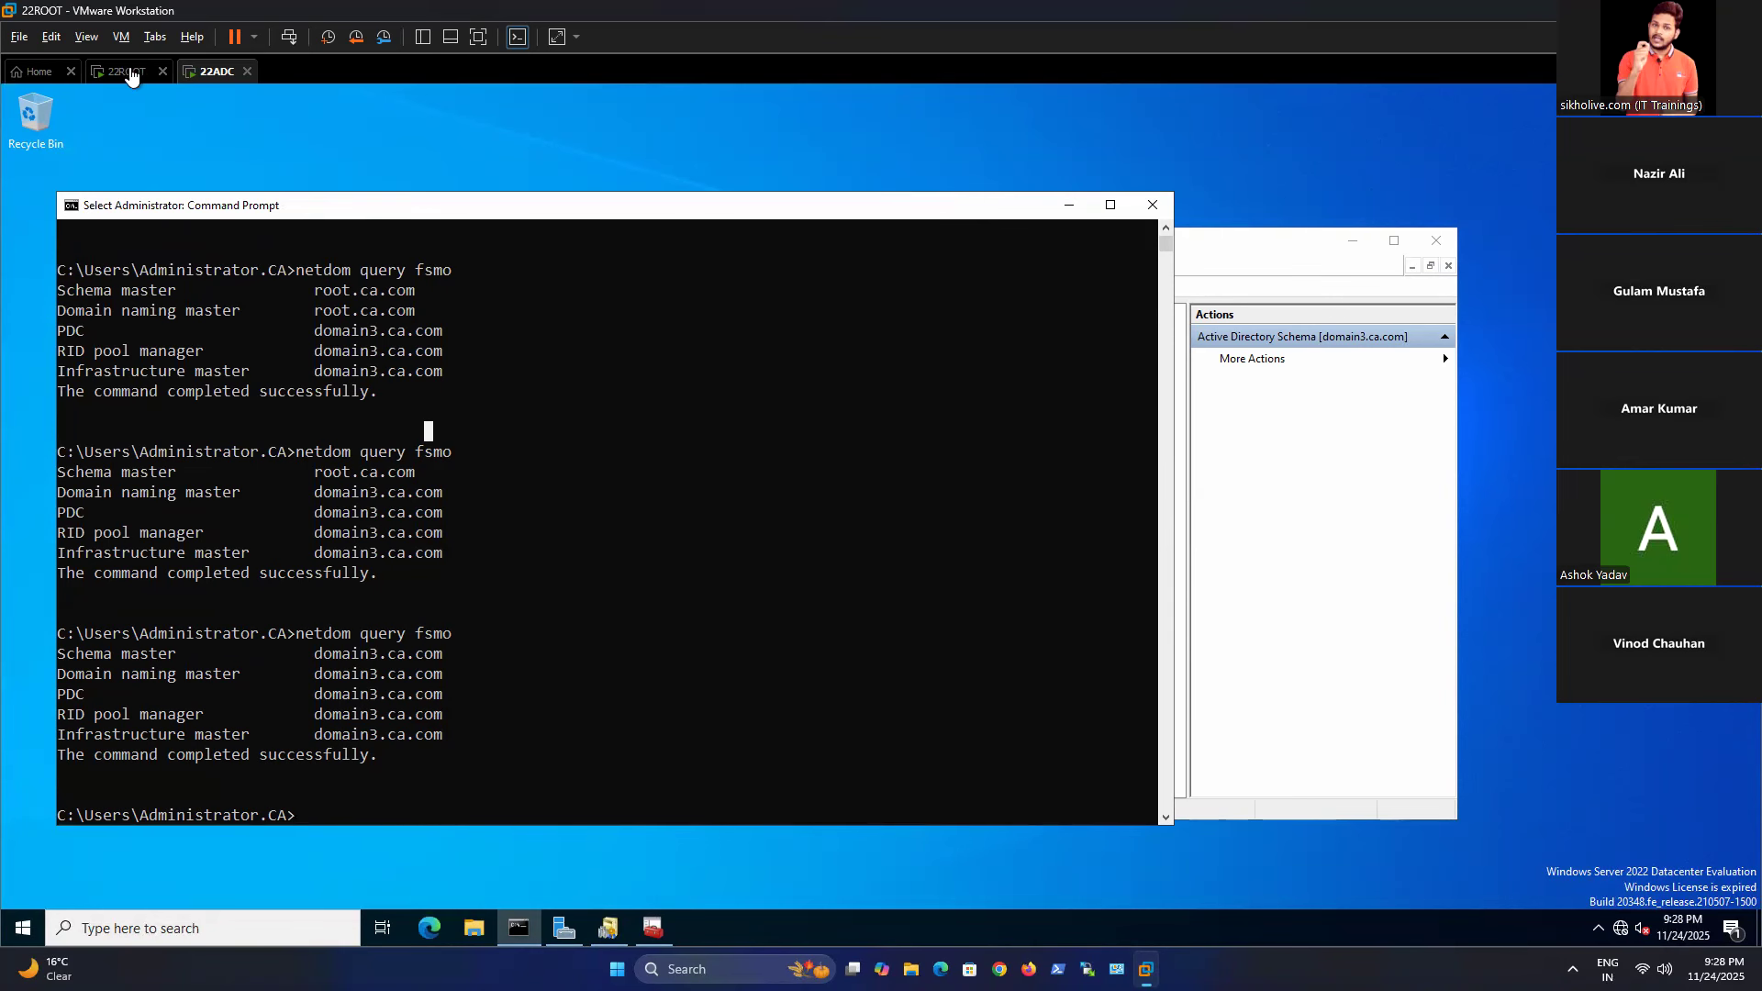
{"action": "left_click", "coordinate": [221, 81]}
{"action": "left_click", "coordinate": [594, 472]}
{"action": "left_click", "coordinate": [886, 471]}
{"action": "left_click", "coordinate": [750, 534]}
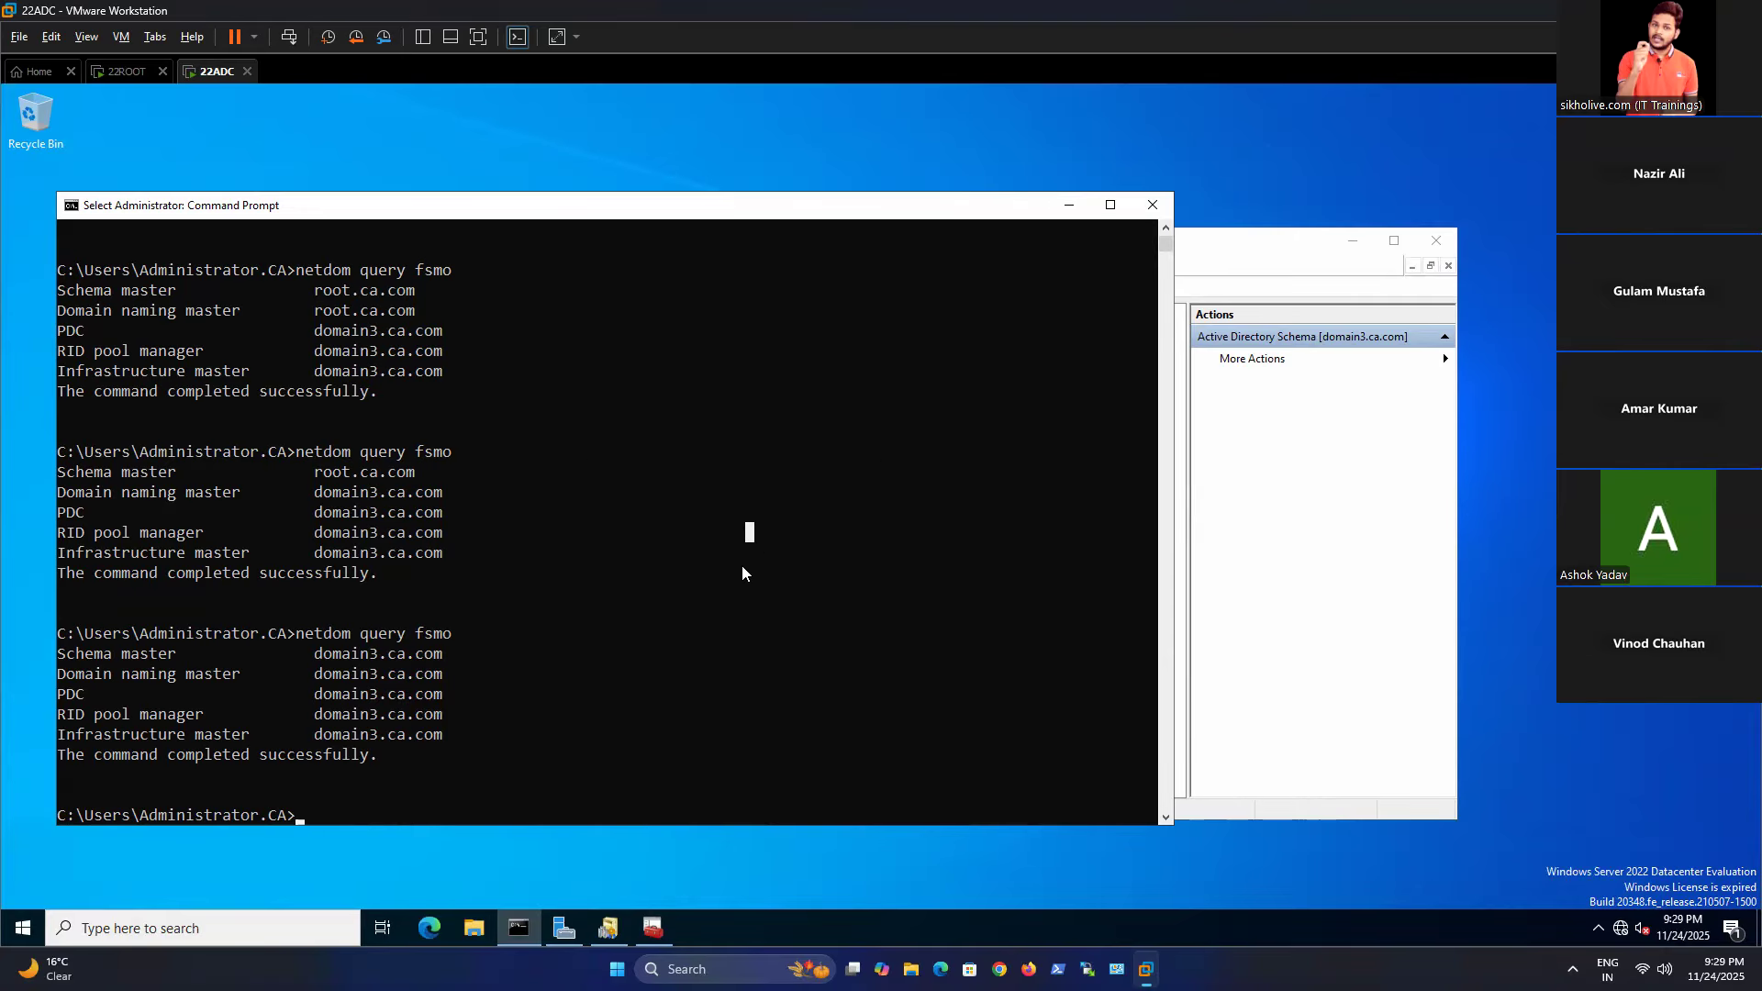